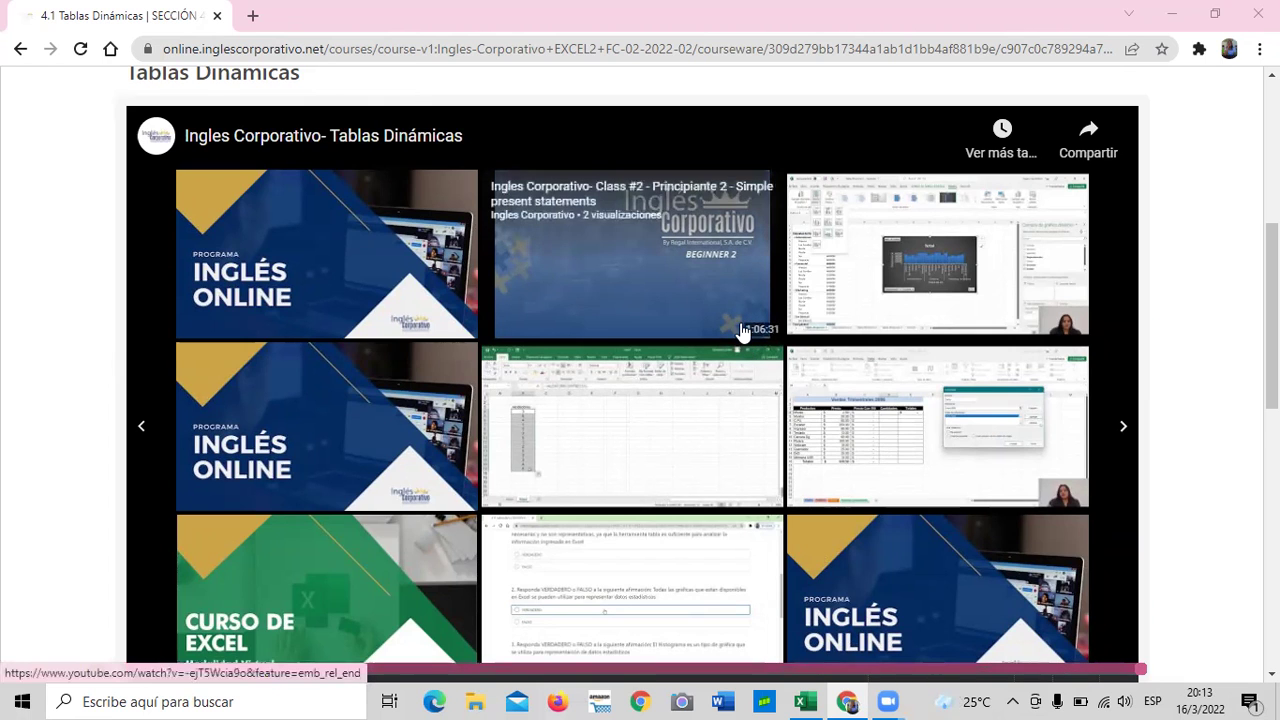
# Step: Switch from the course page's practice file section to the Tabla Dinamica (2) workbook in Excel
pyautogui.scroll(-3, 726, 368)
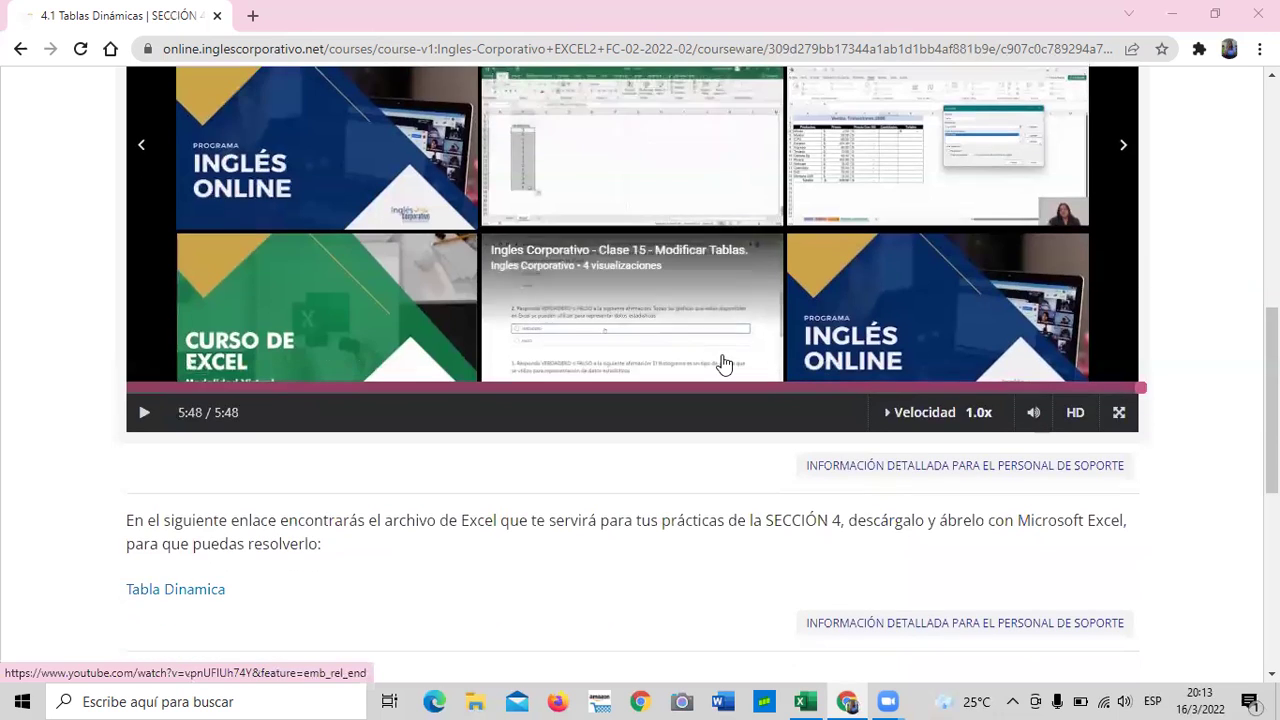
pyautogui.scroll(-1, 724, 364)
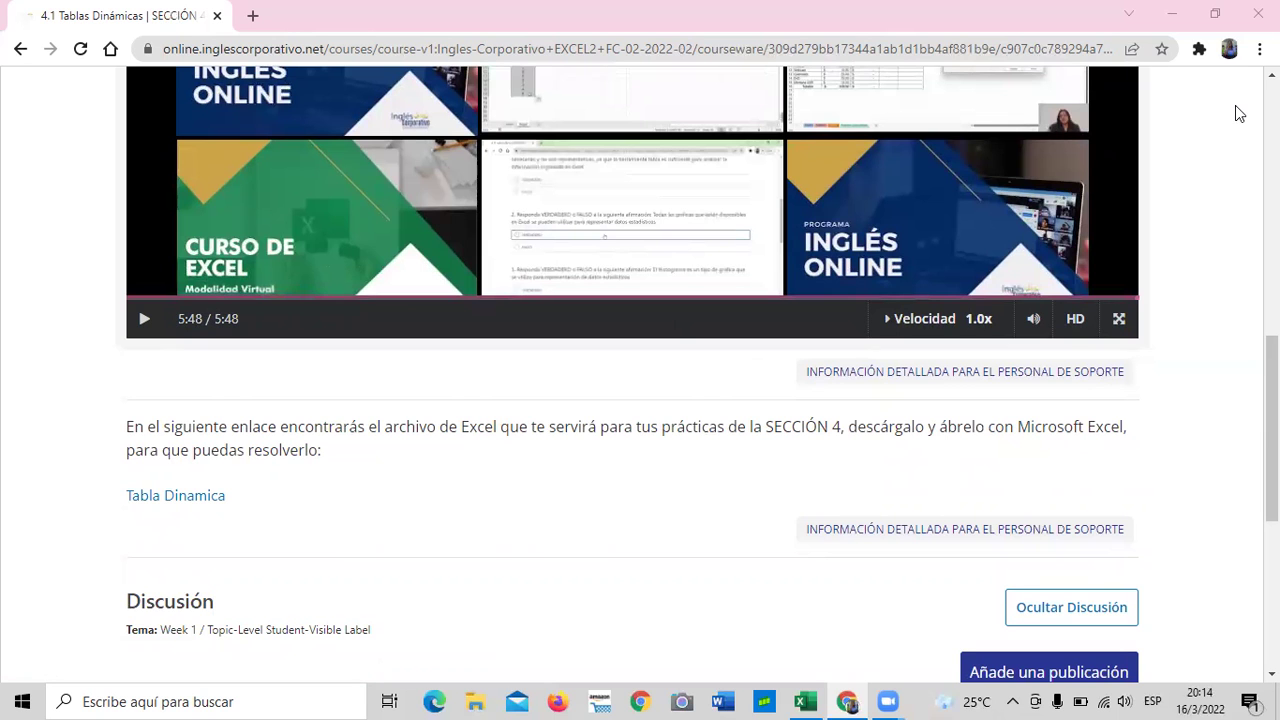
pyautogui.moveTo(800, 700)
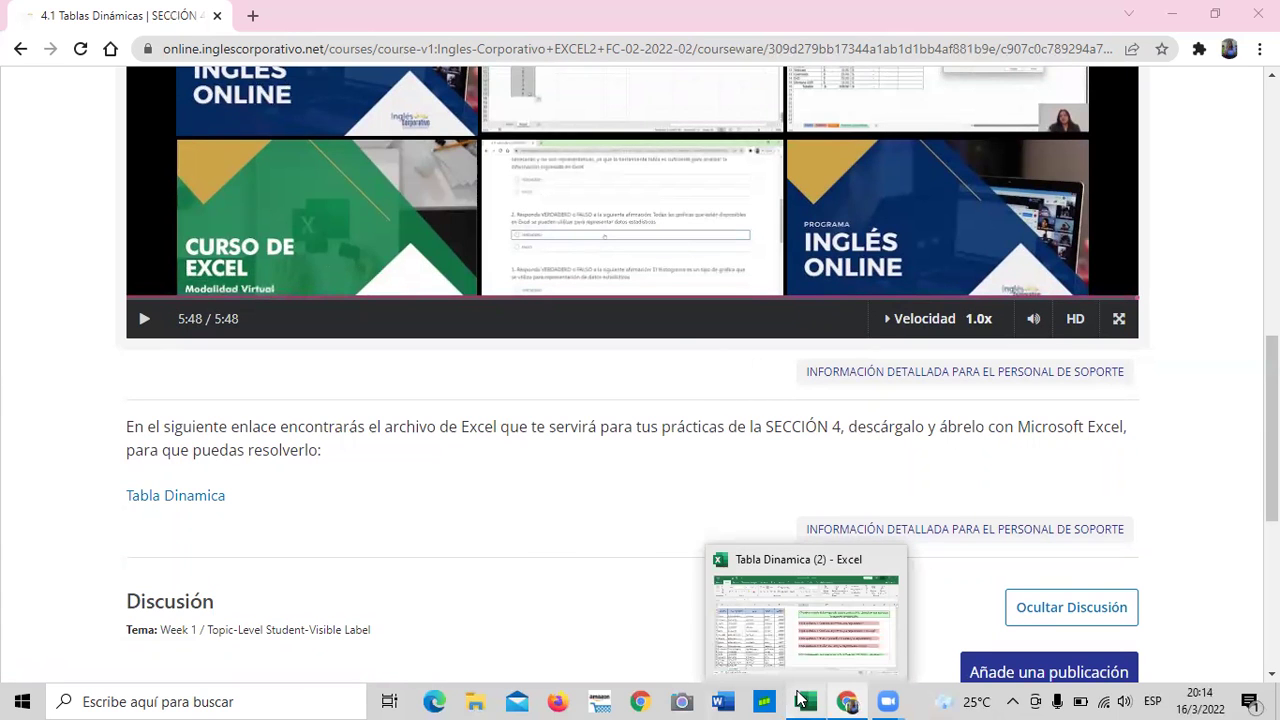
pyautogui.click(778, 636)
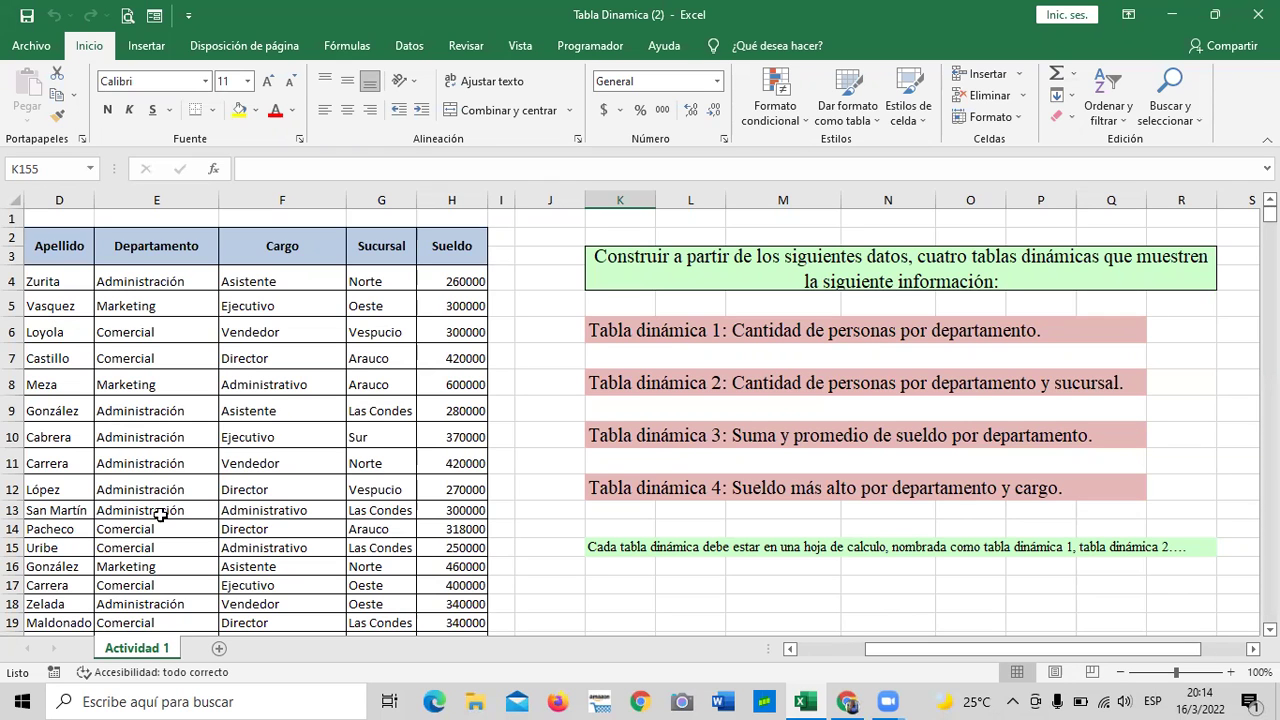
# Step: Read the instructions for the four pivot tables beside the employee data on the Actividad 1 sheet
pyautogui.scroll(-2, 195, 470)
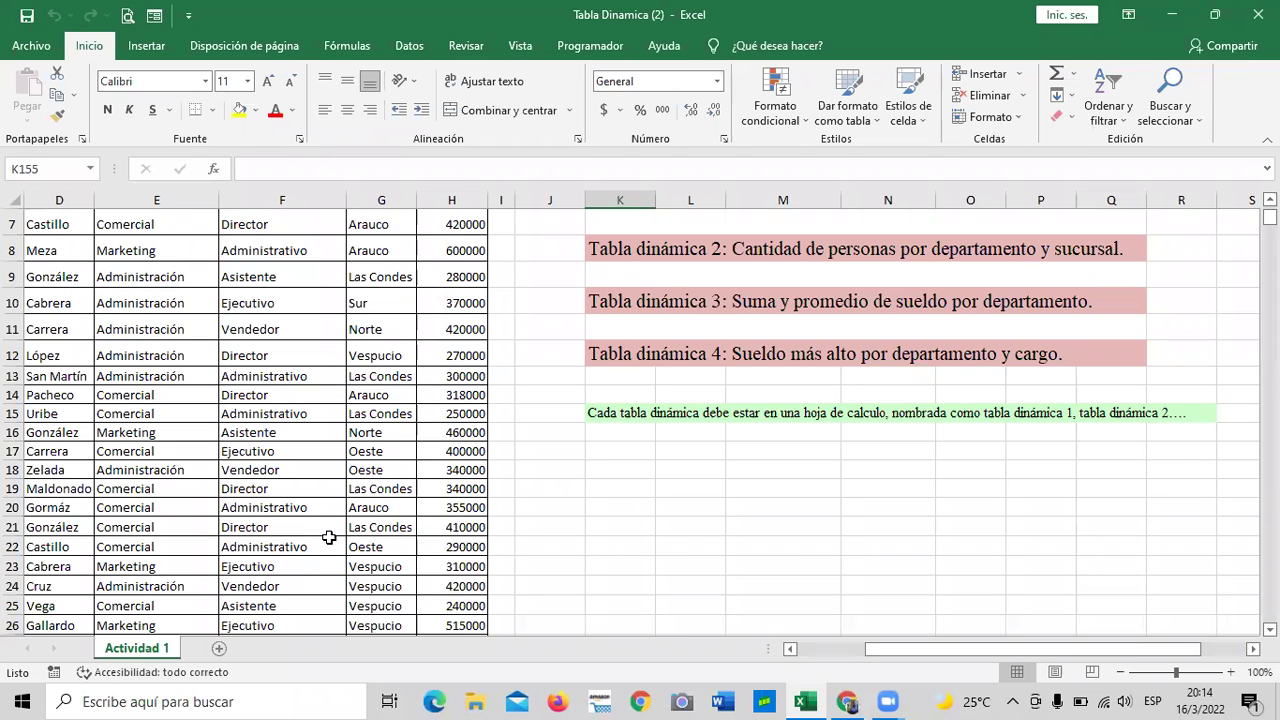
pyautogui.scroll(1, 329, 538)
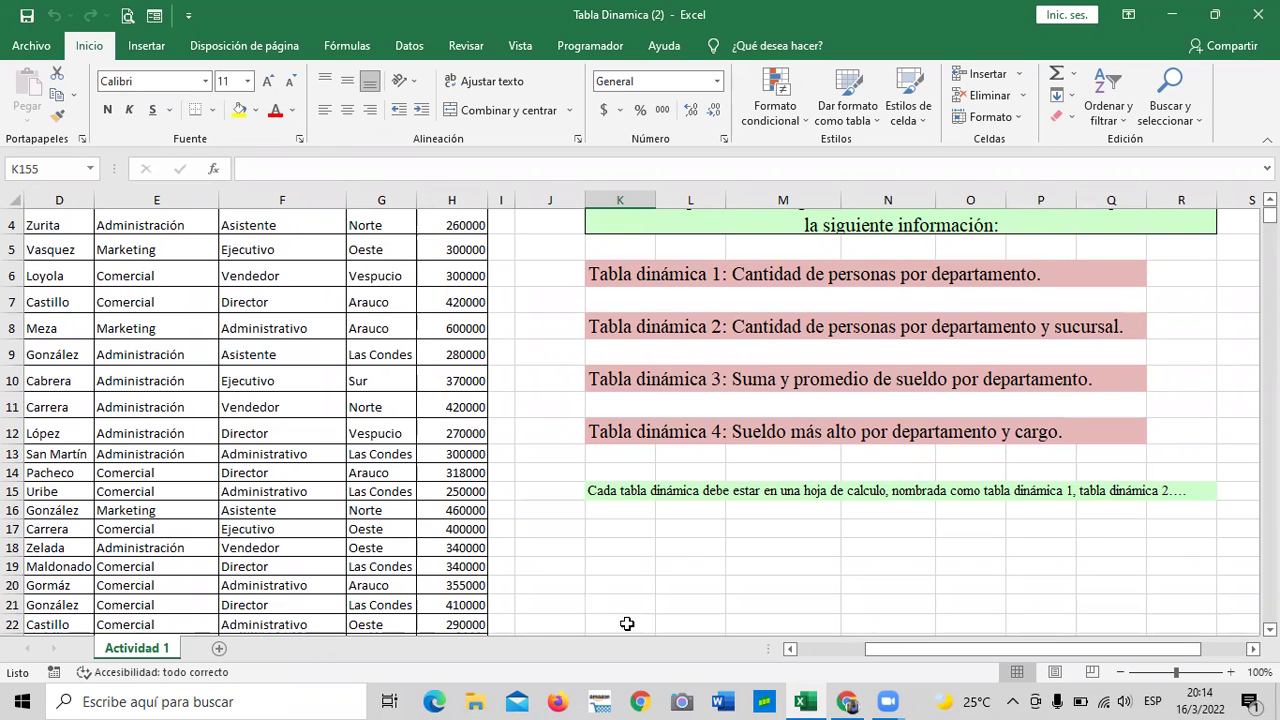
pyautogui.scroll(1, 628, 624)
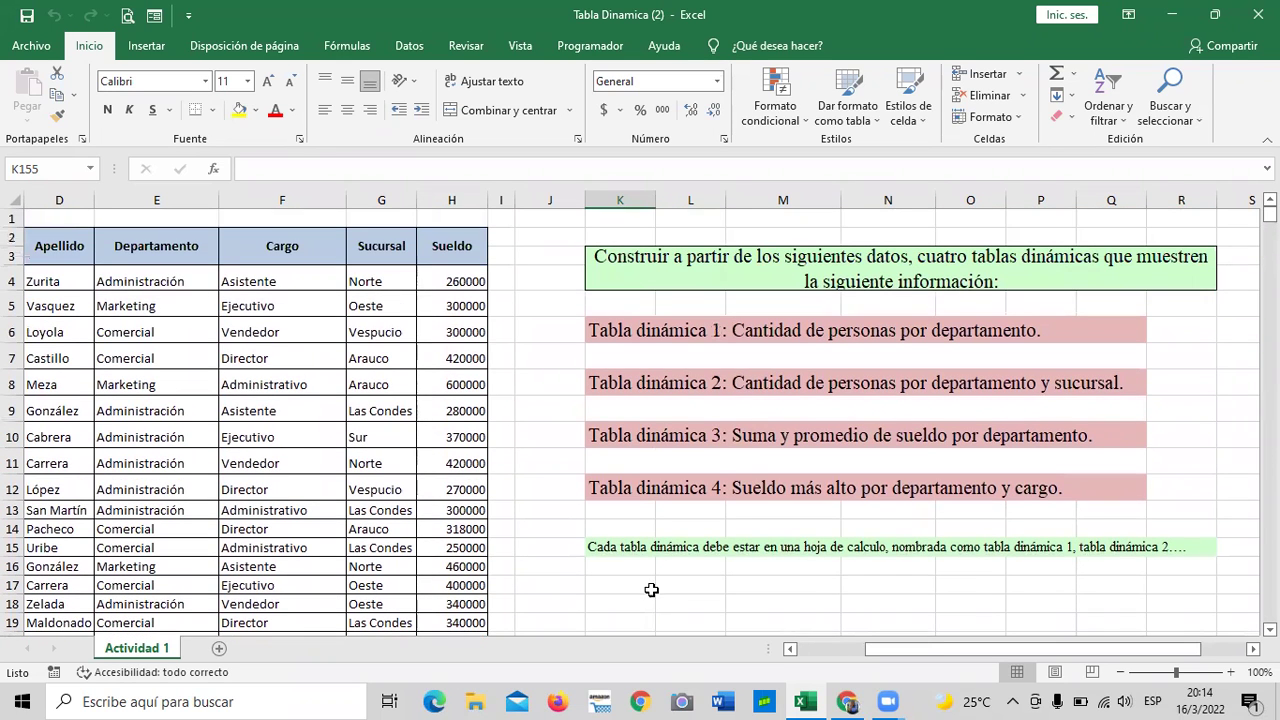
pyautogui.scroll(-1, 655, 582)
pyautogui.scroll(1, 403, 537)
pyautogui.scroll(-1, 626, 440)
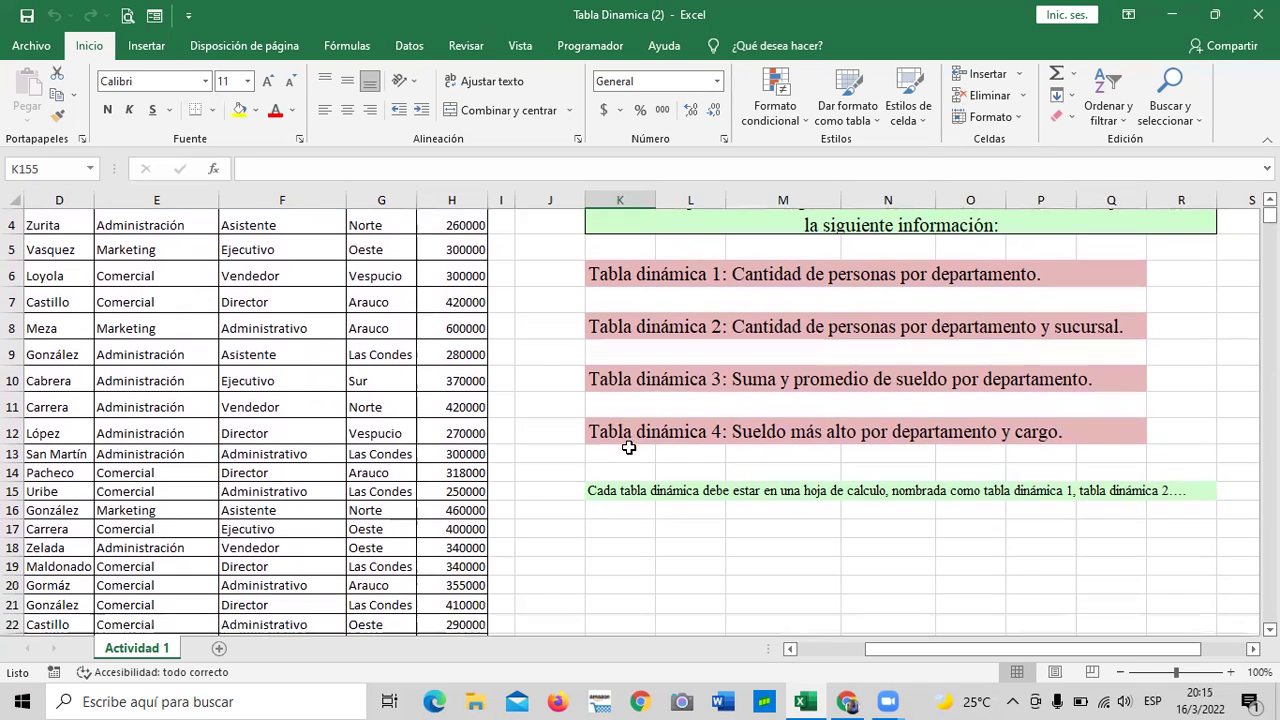
pyautogui.scroll(1, 574, 451)
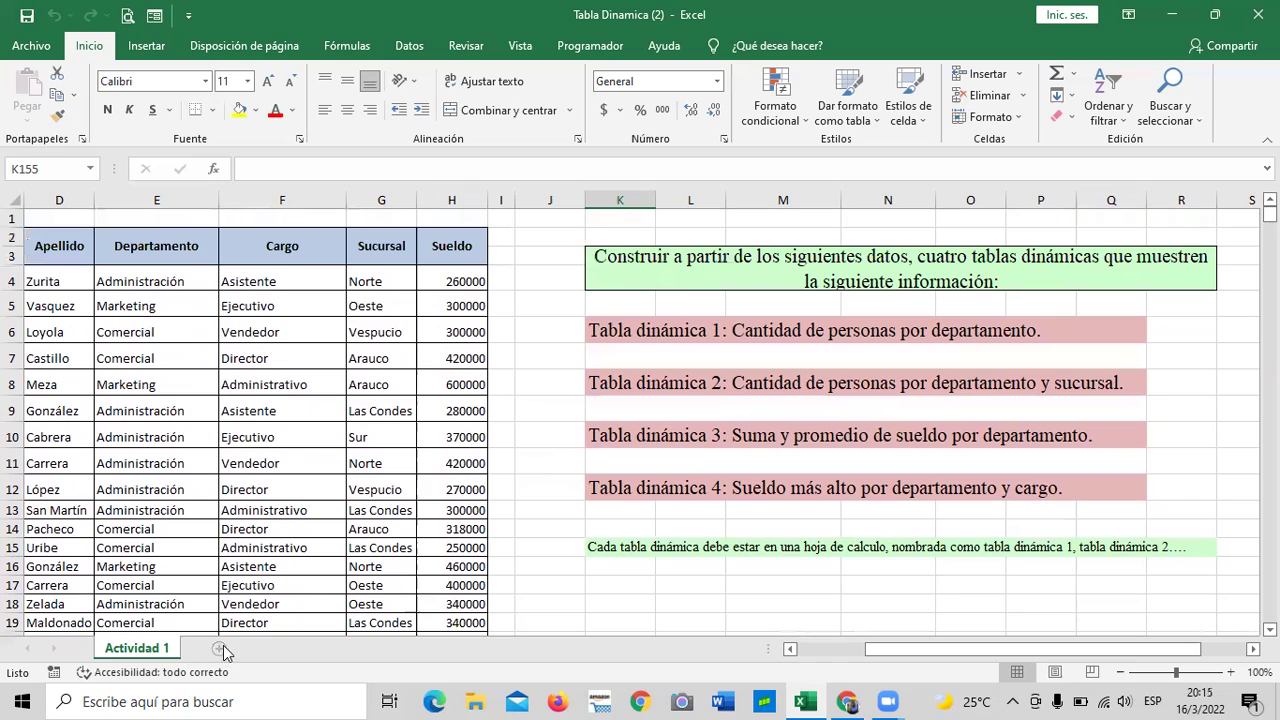
# Step: Look through the employee records down past the last row and return to the table header
pyautogui.scroll(-4, 256, 448)
pyautogui.scroll(-9, 257, 455)
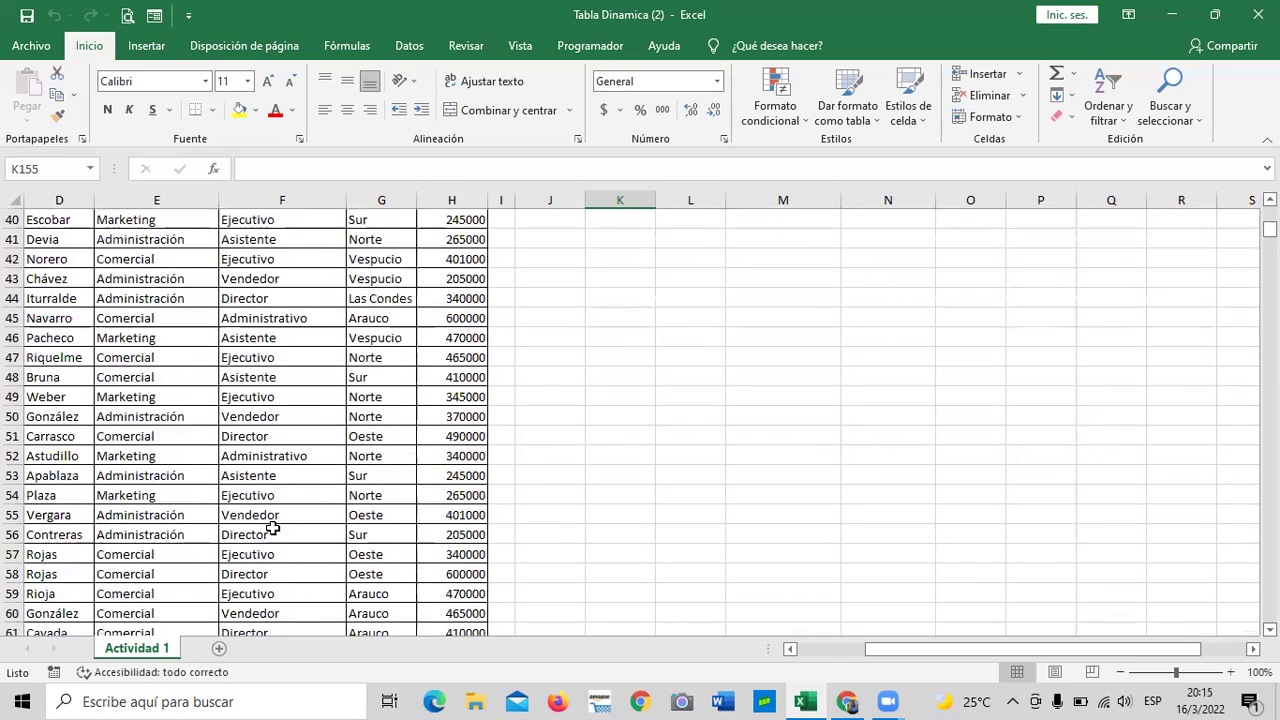
pyautogui.scroll(-6, 282, 563)
pyautogui.scroll(-17, 284, 565)
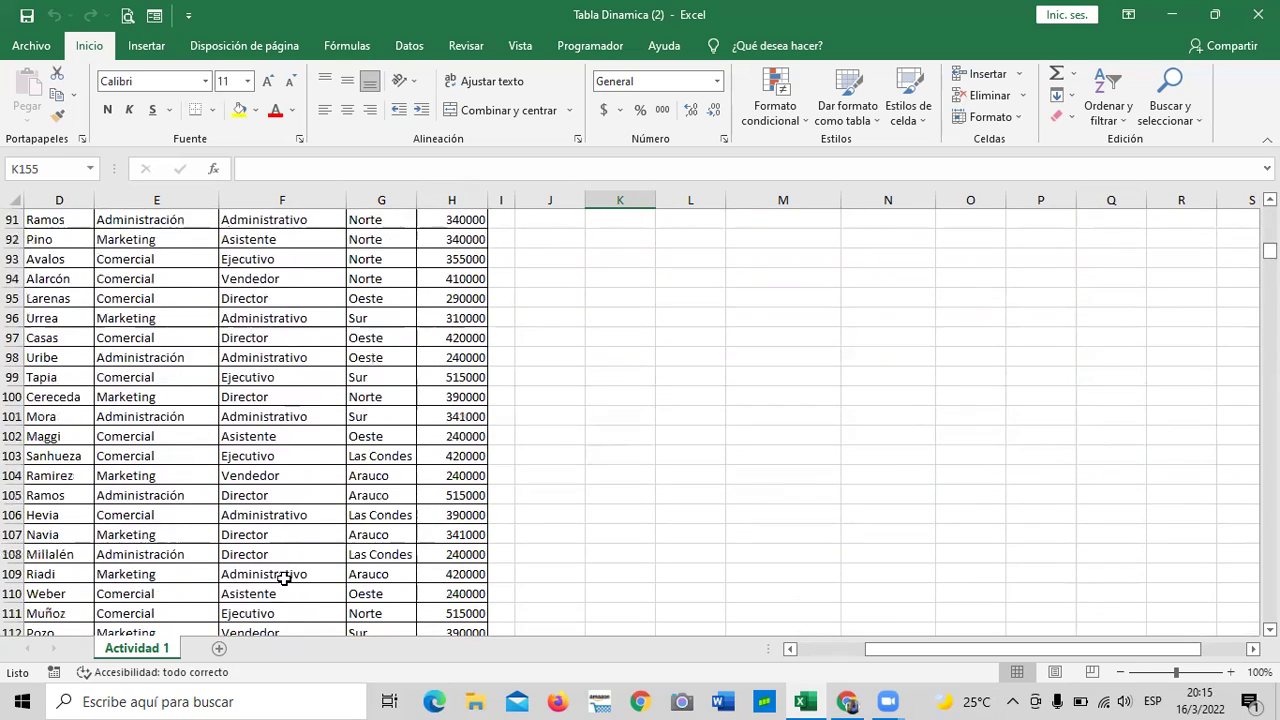
pyautogui.scroll(-16, 284, 578)
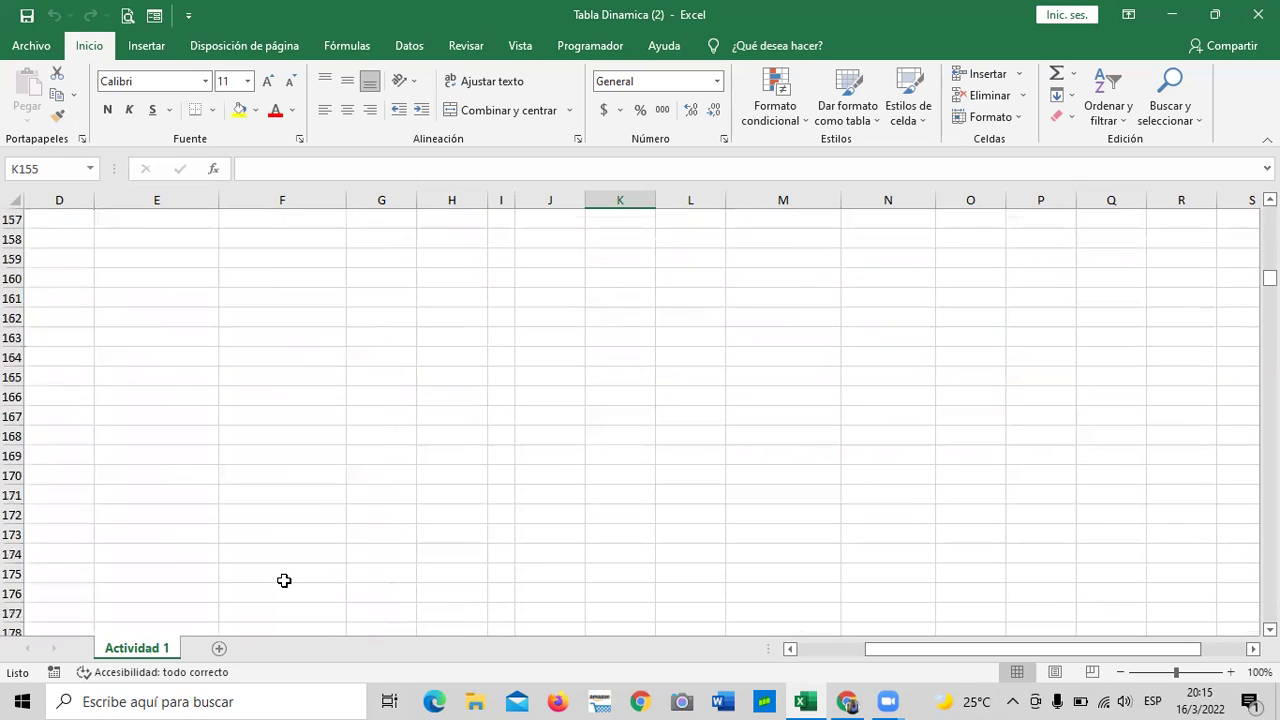
pyautogui.scroll(5, 284, 580)
pyautogui.scroll(20, 284, 580)
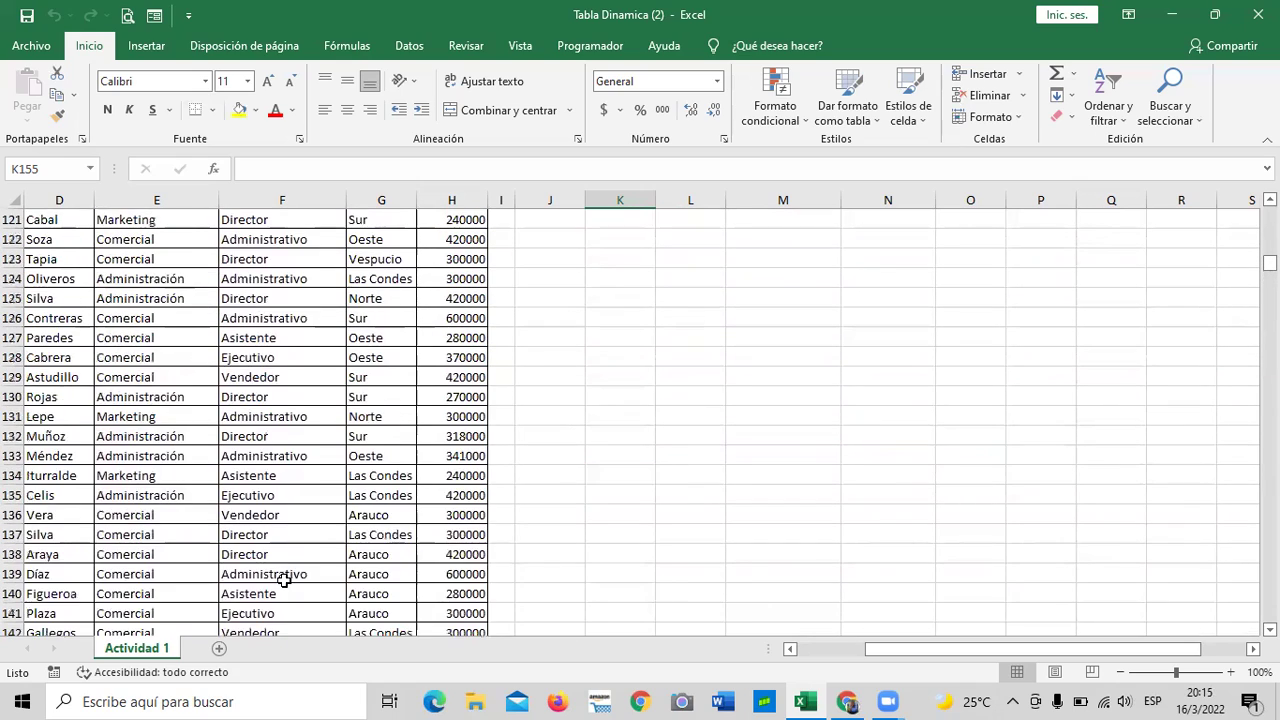
pyautogui.scroll(12, 284, 580)
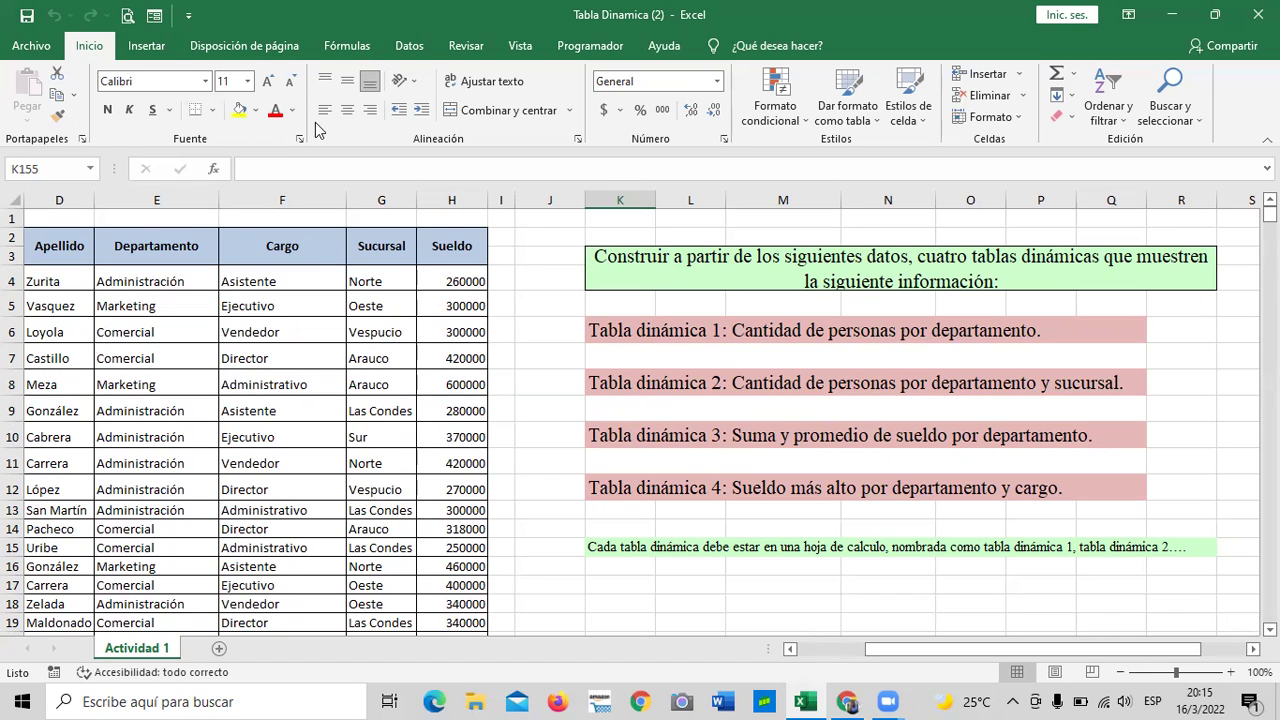
# Step: Examine the salary values in the Sueldo column, from the first records down through the list
pyautogui.click(451, 279)
pyautogui.click(451, 305)
pyautogui.click(451, 332)
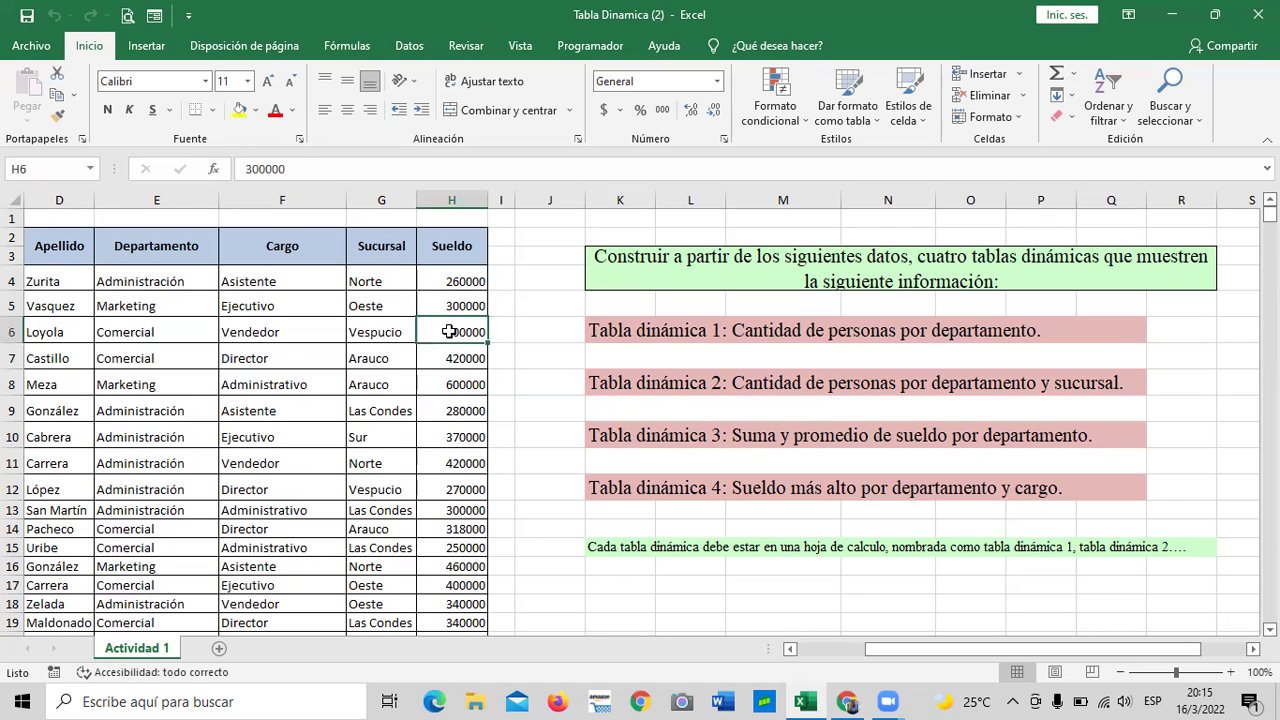
pyautogui.click(458, 463)
pyautogui.scroll(-3, 449, 463)
pyautogui.scroll(-20, 449, 463)
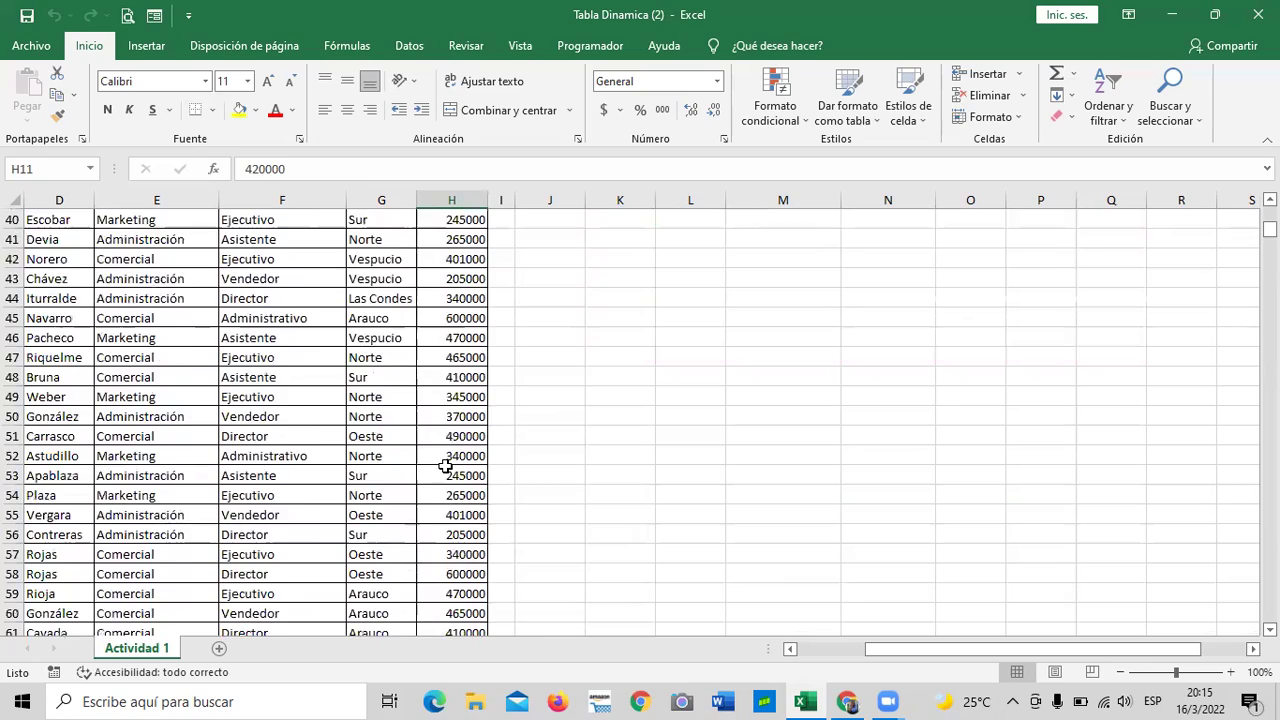
pyautogui.scroll(-4, 458, 514)
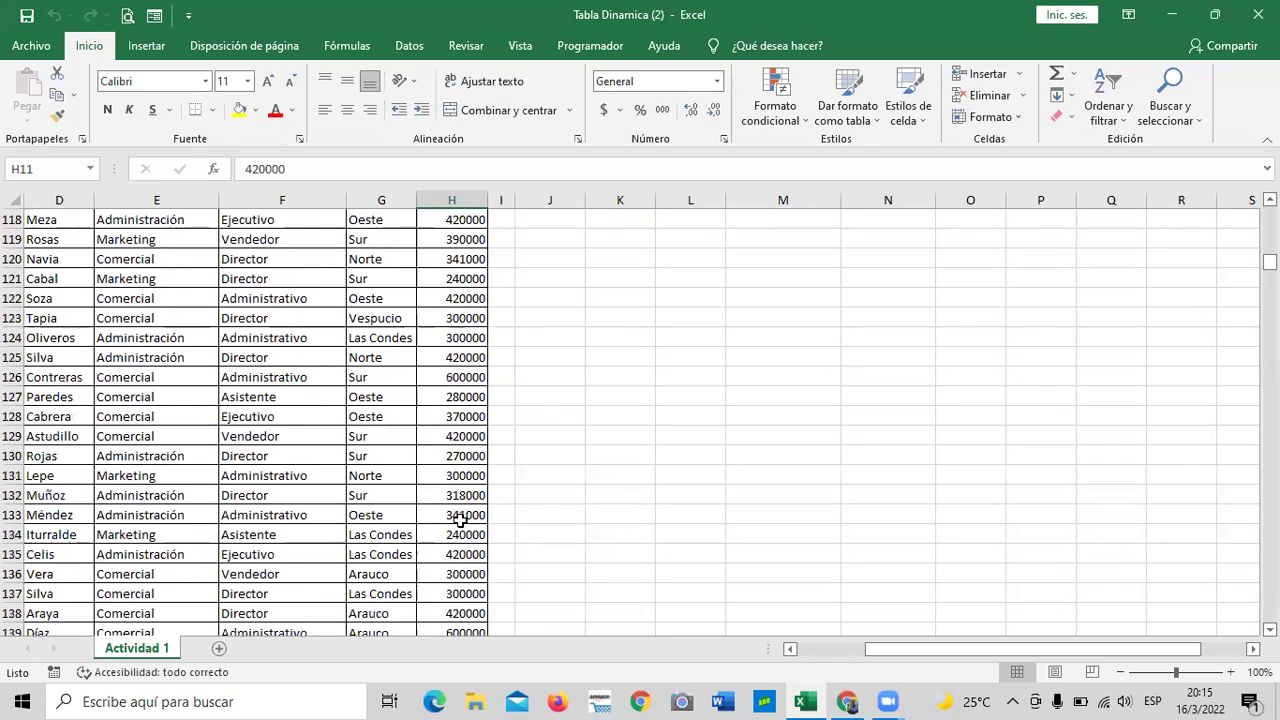
pyautogui.scroll(20, 460, 516)
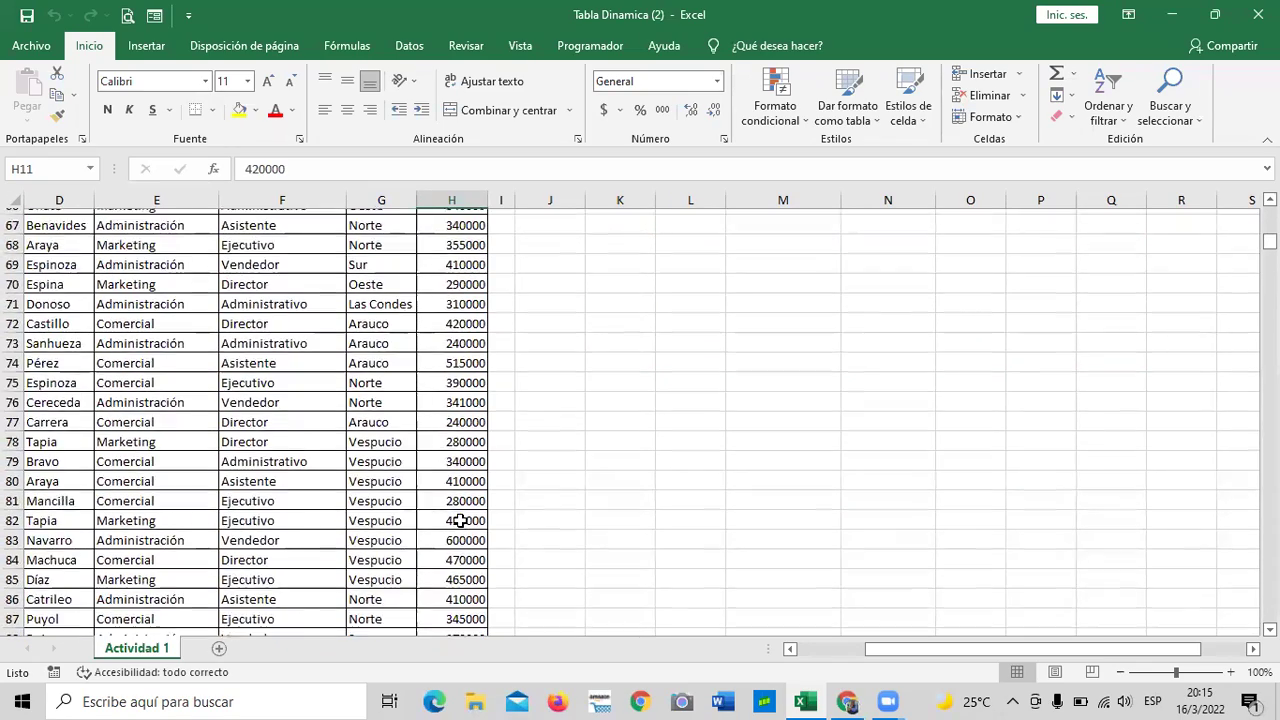
pyautogui.scroll(8, 460, 516)
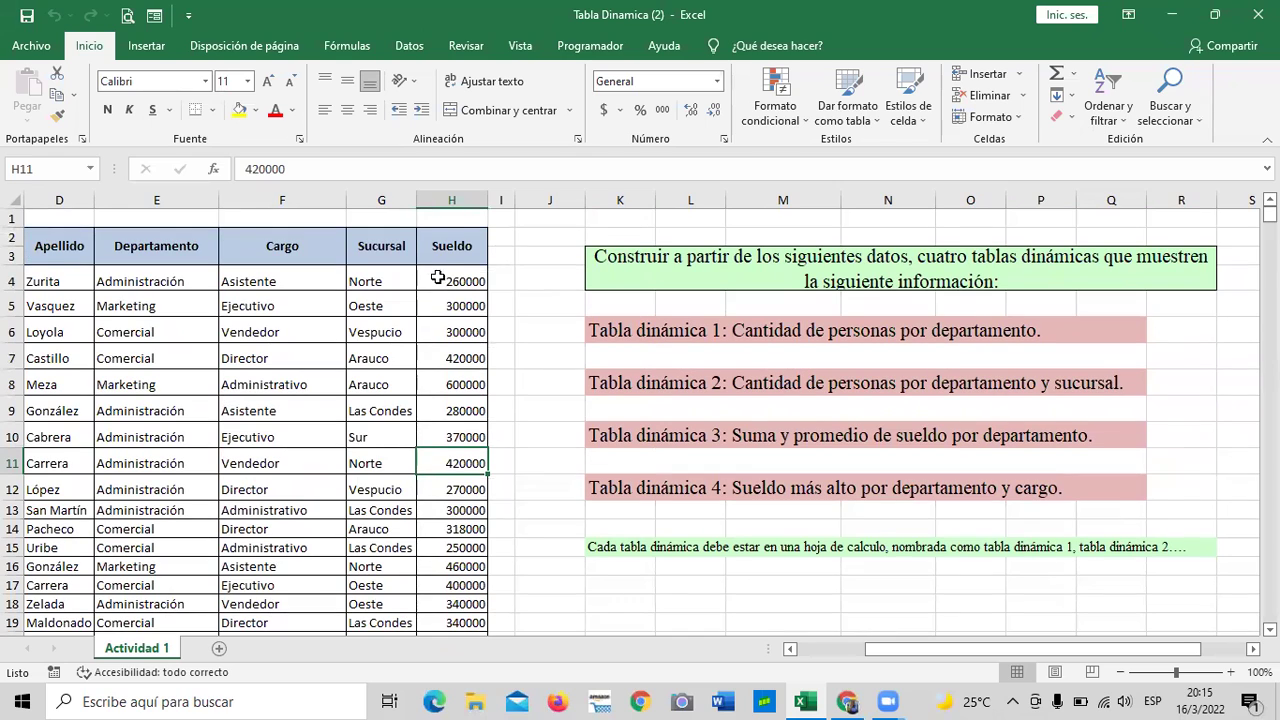
pyautogui.click(436, 275)
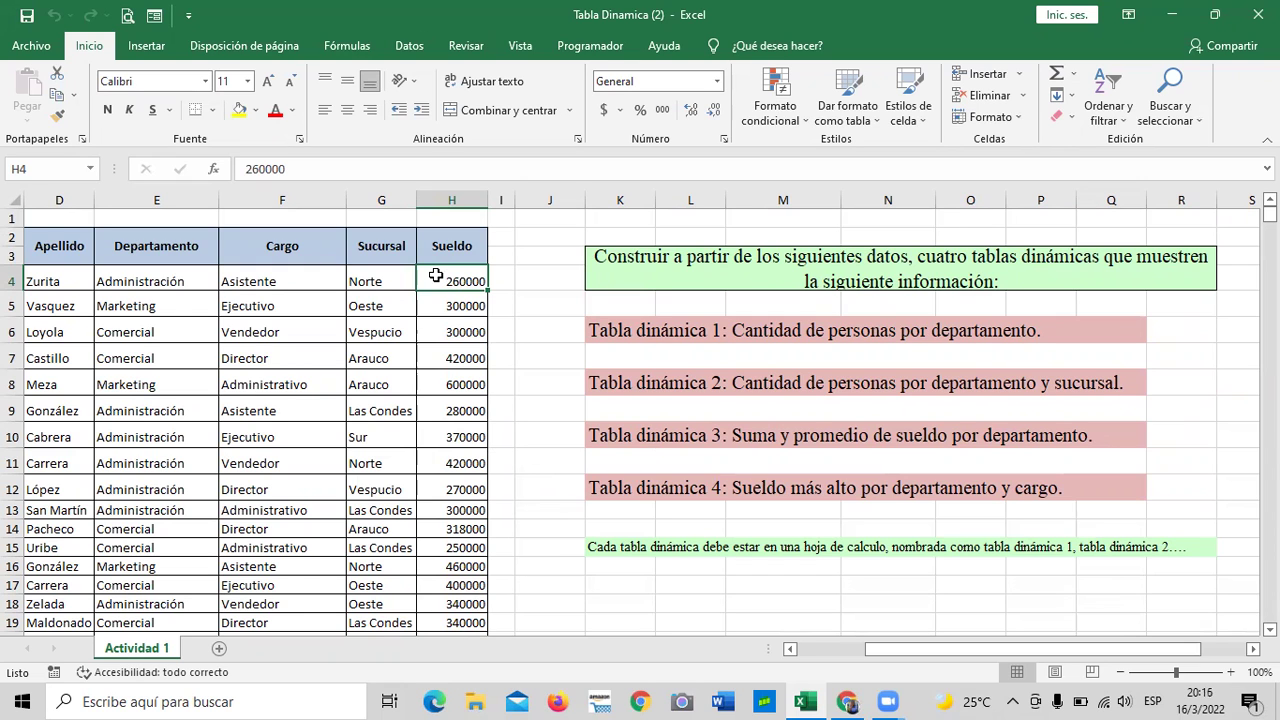
# Step: Review the employee table's rows and its columns from Código to Sueldo alongside the pivot table instructions
pyautogui.scroll(-4, 455, 389)
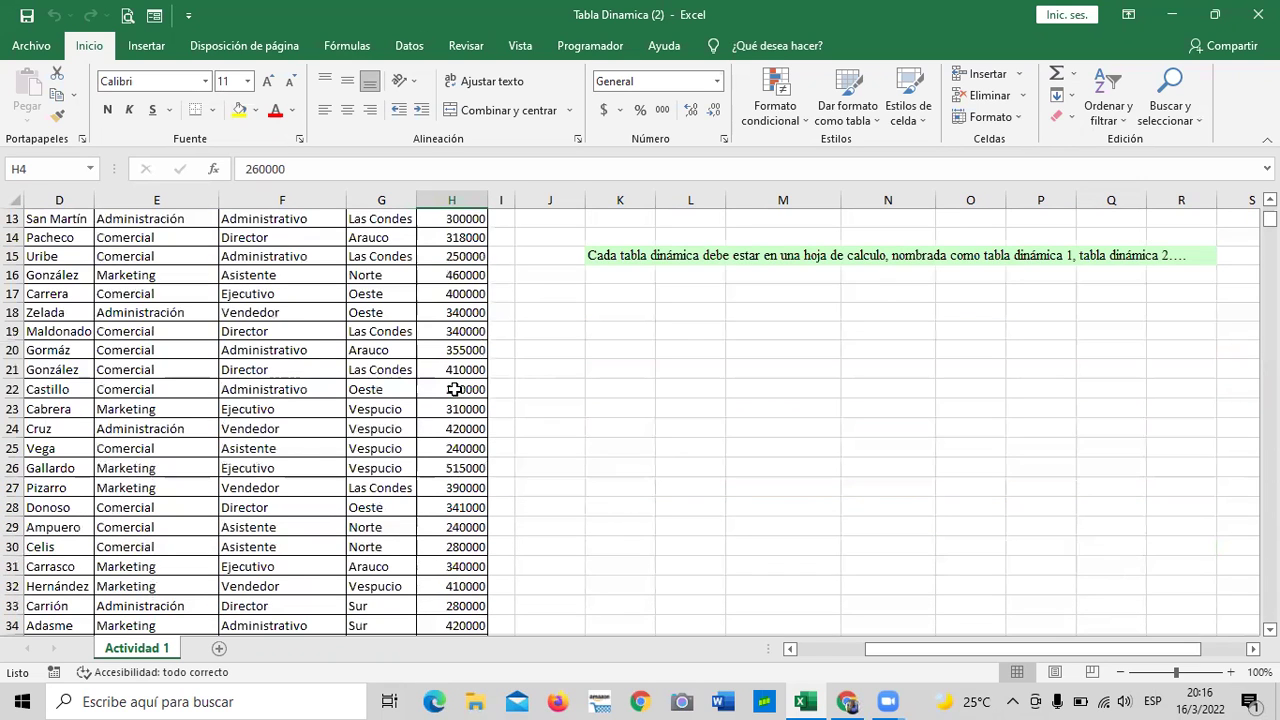
pyautogui.scroll(-4, 455, 389)
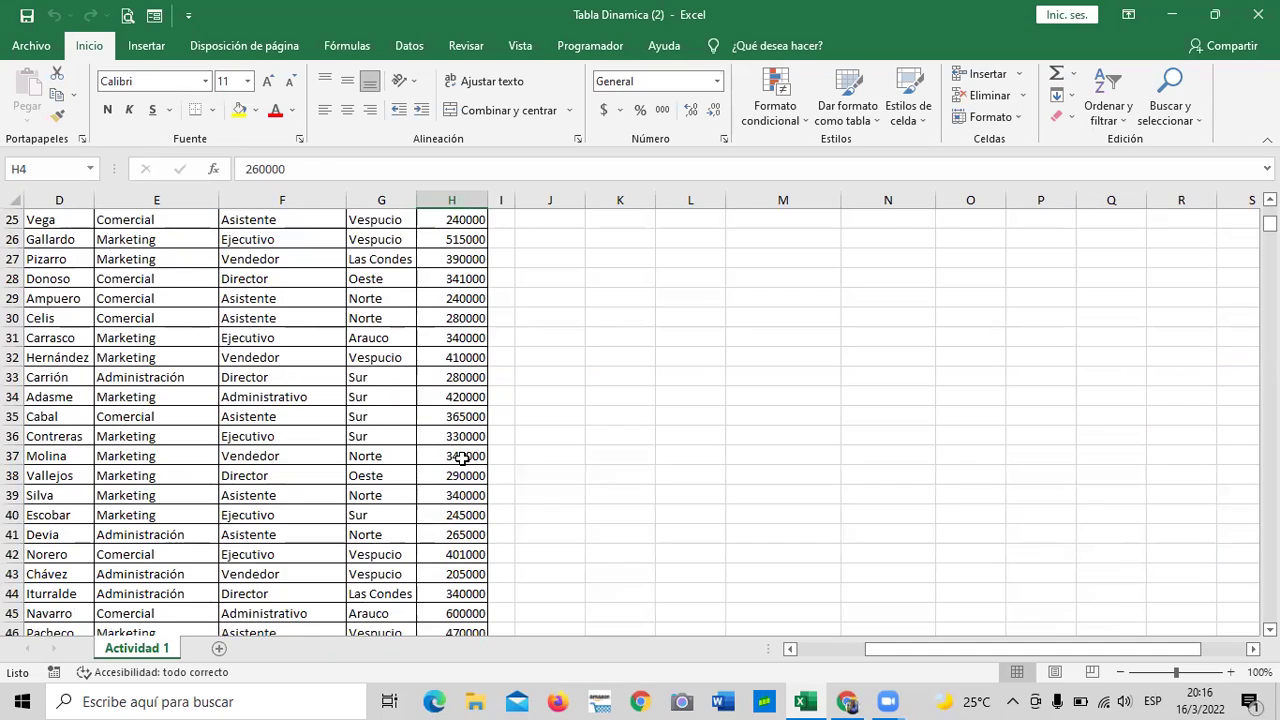
pyautogui.scroll(-7, 463, 456)
pyautogui.scroll(15, 463, 456)
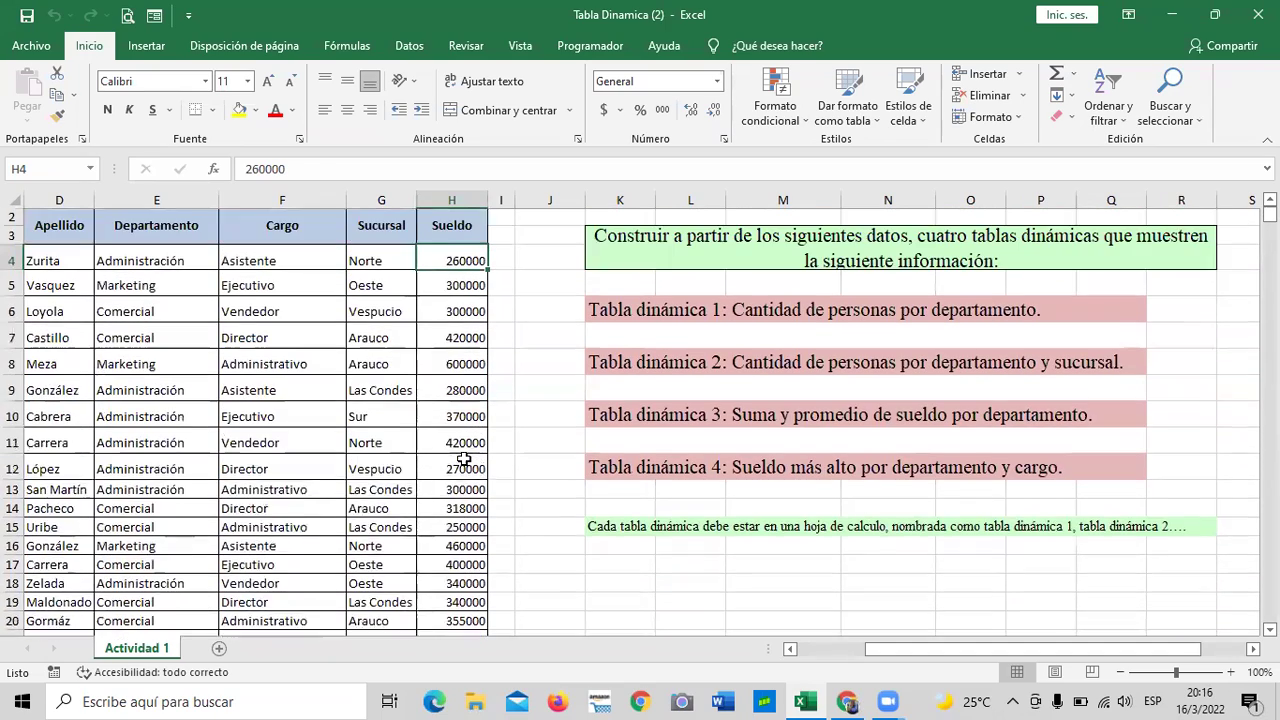
pyautogui.scroll(1, 463, 458)
pyautogui.moveTo(875, 649); pyautogui.dragTo(762, 640)
pyautogui.scroll(-2, 516, 482)
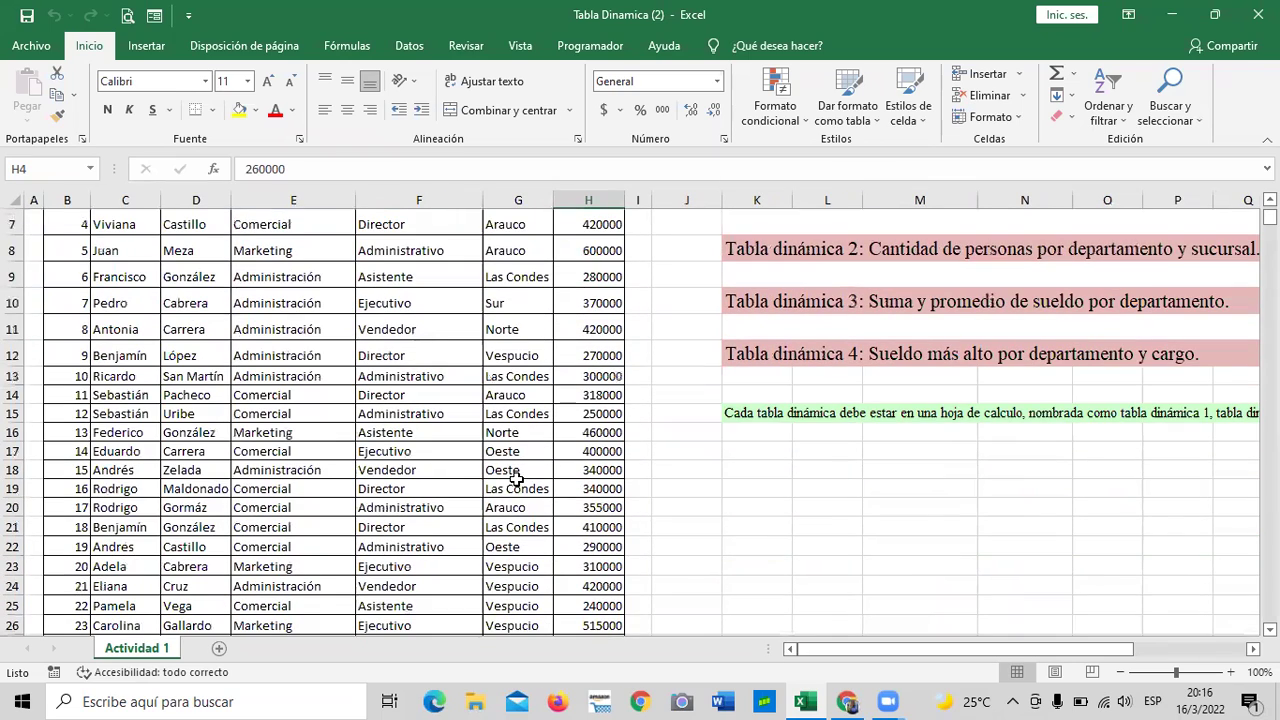
pyautogui.moveTo(908, 651); pyautogui.dragTo(953, 651)
pyautogui.scroll(2, 572, 516)
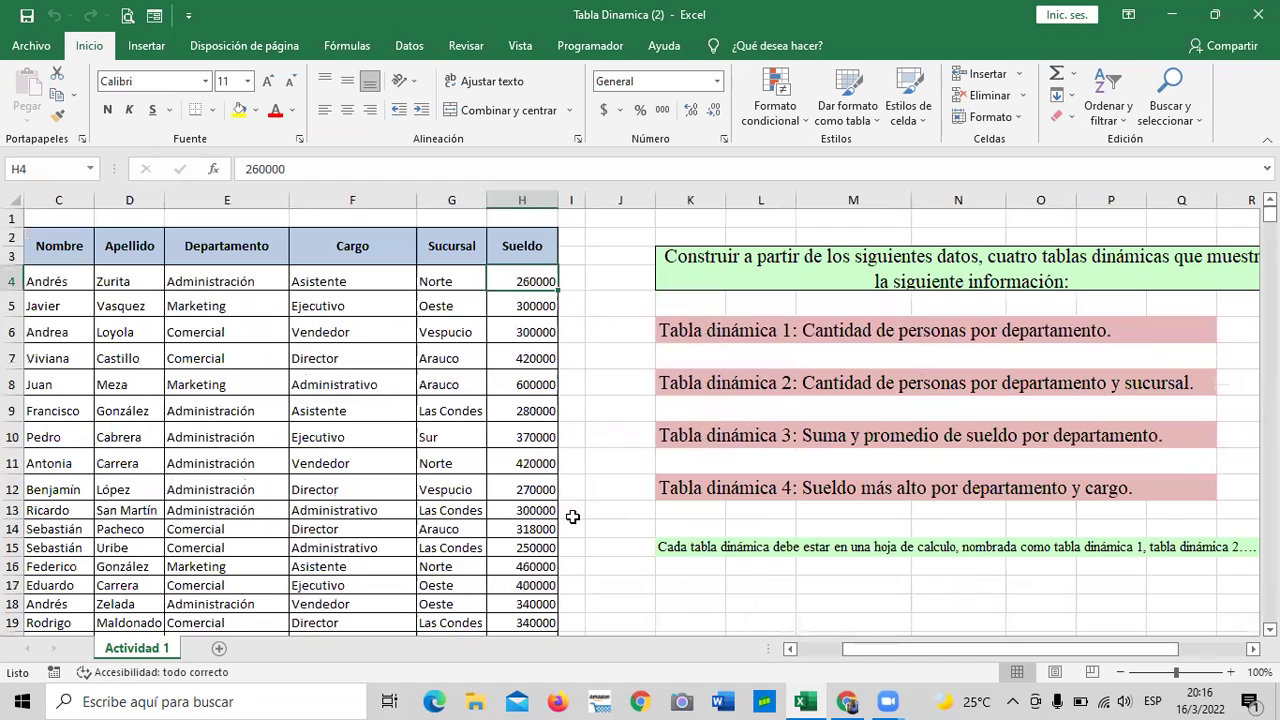
pyautogui.moveTo(882, 655); pyautogui.dragTo(905, 652)
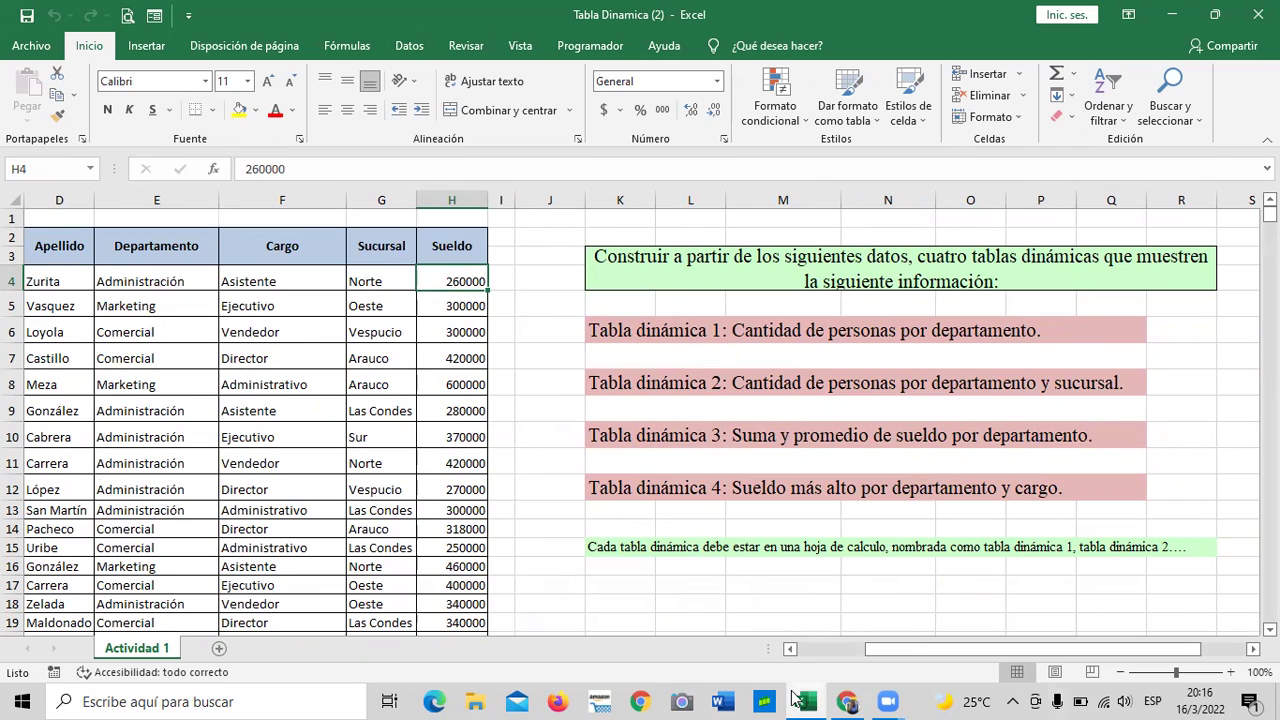
# Step: Examine the Departamento, Código, Nombre and Apellido columns throughout the employee list to see how the people are recorded
pyautogui.moveTo(795, 697)
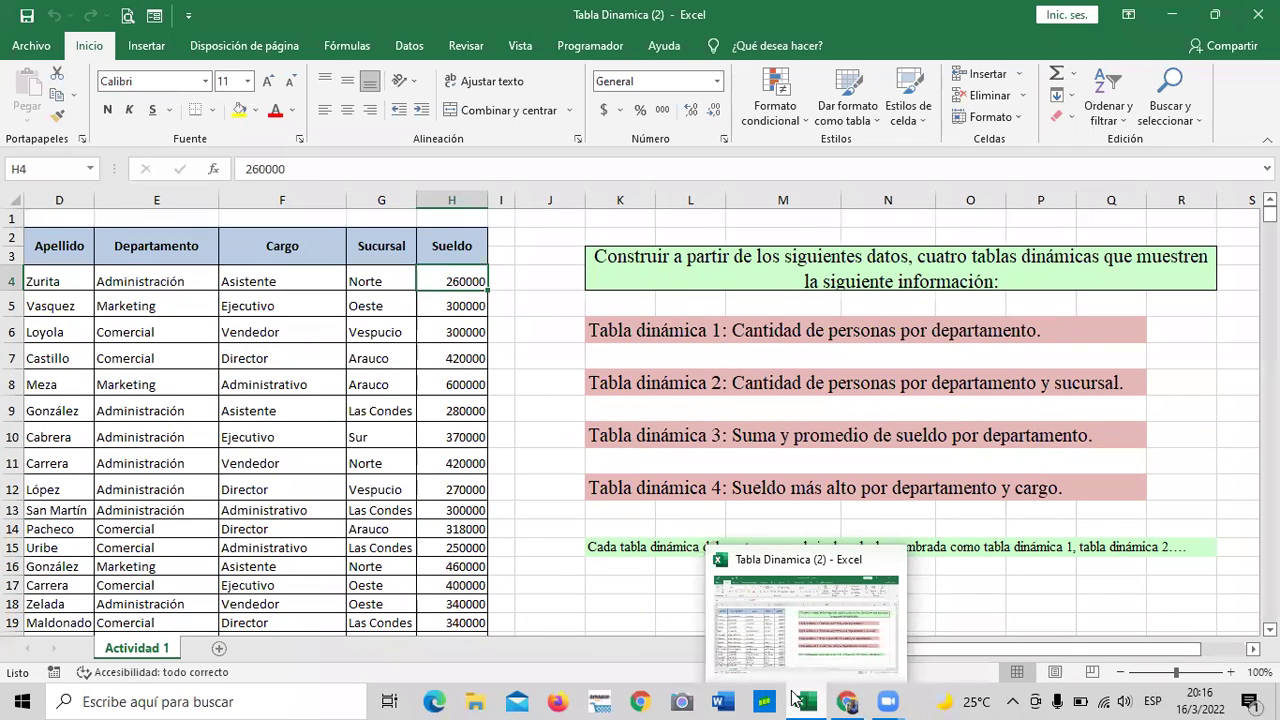
pyautogui.click(1127, 369)
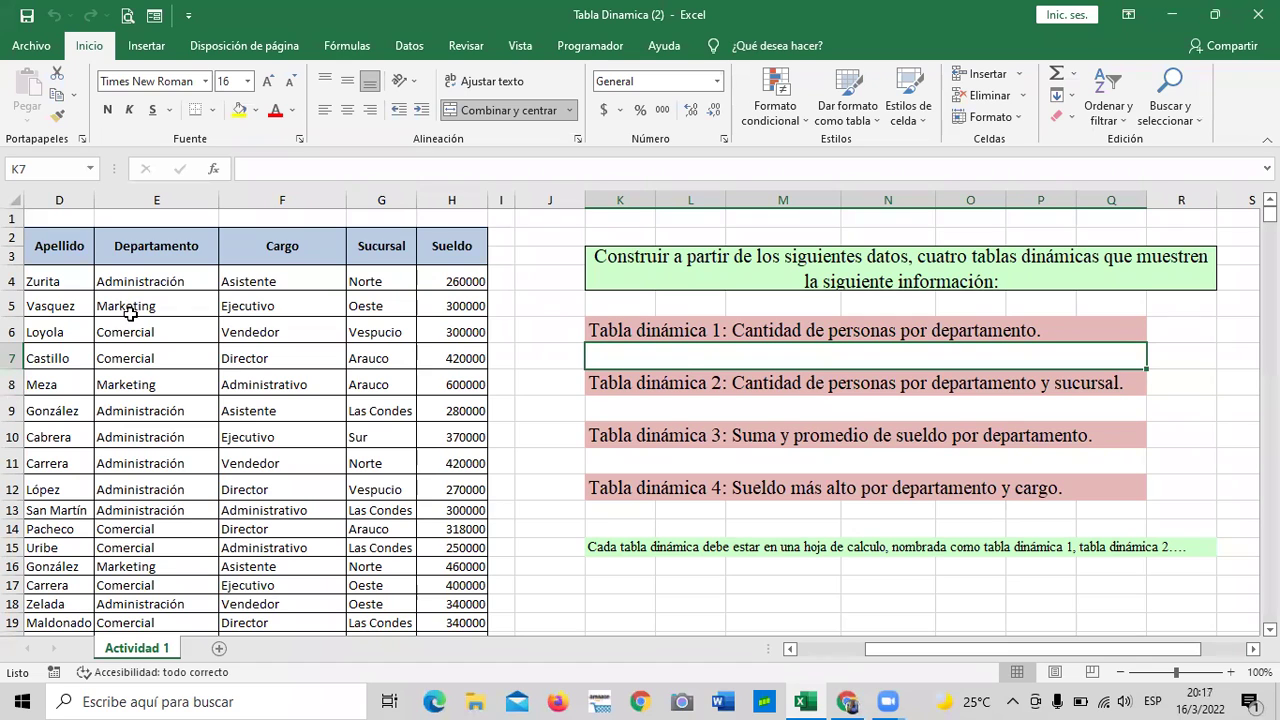
pyautogui.scroll(-5, 146, 489)
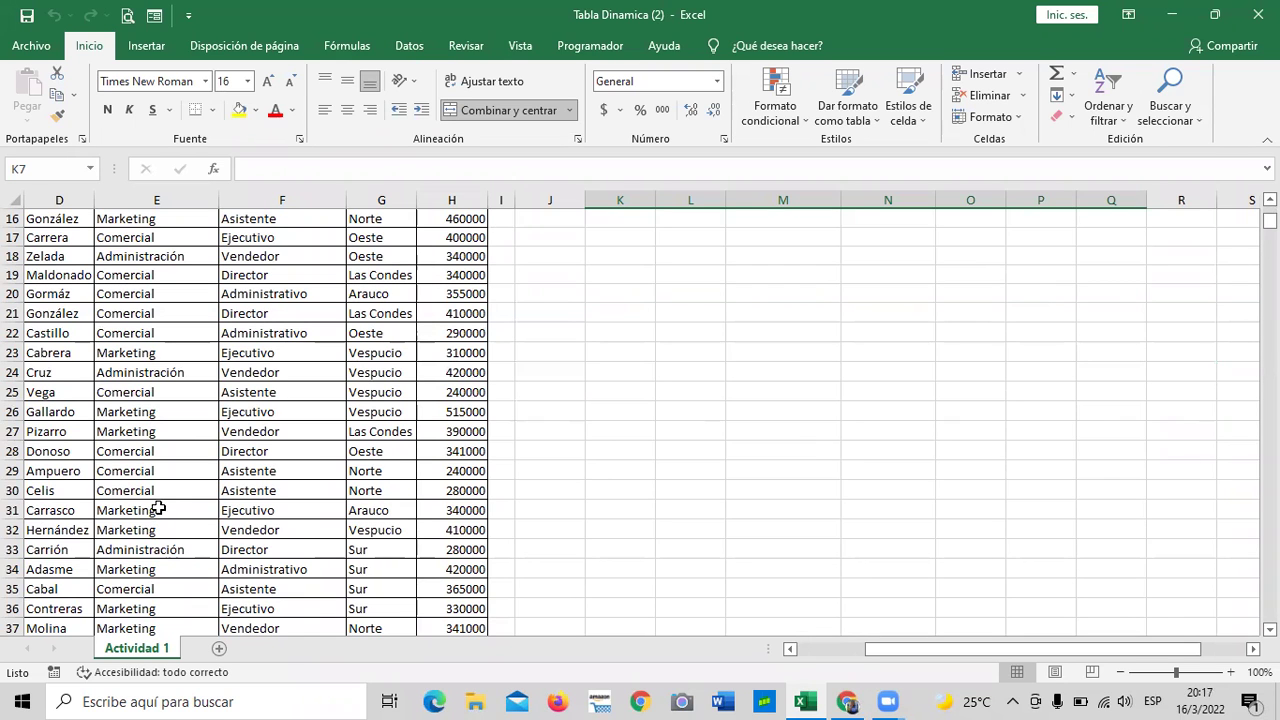
pyautogui.moveTo(945, 650); pyautogui.dragTo(874, 652)
pyautogui.scroll(5, 131, 505)
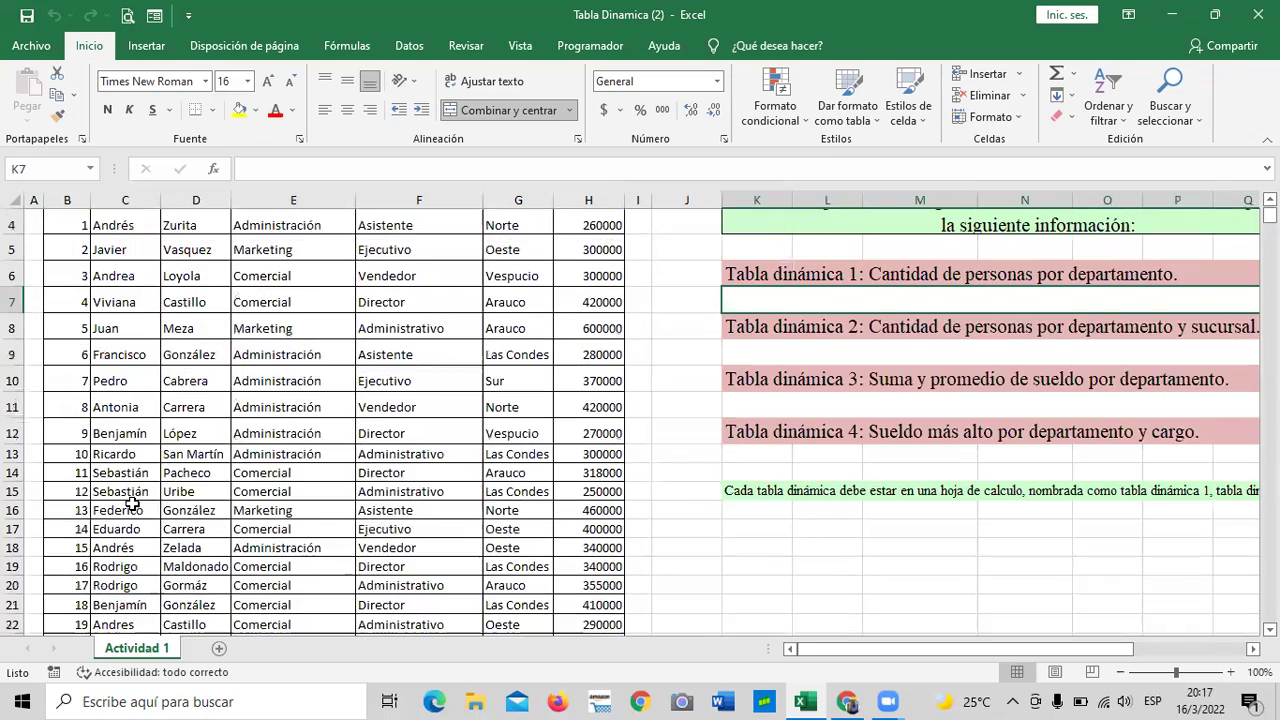
pyautogui.scroll(-20, 131, 505)
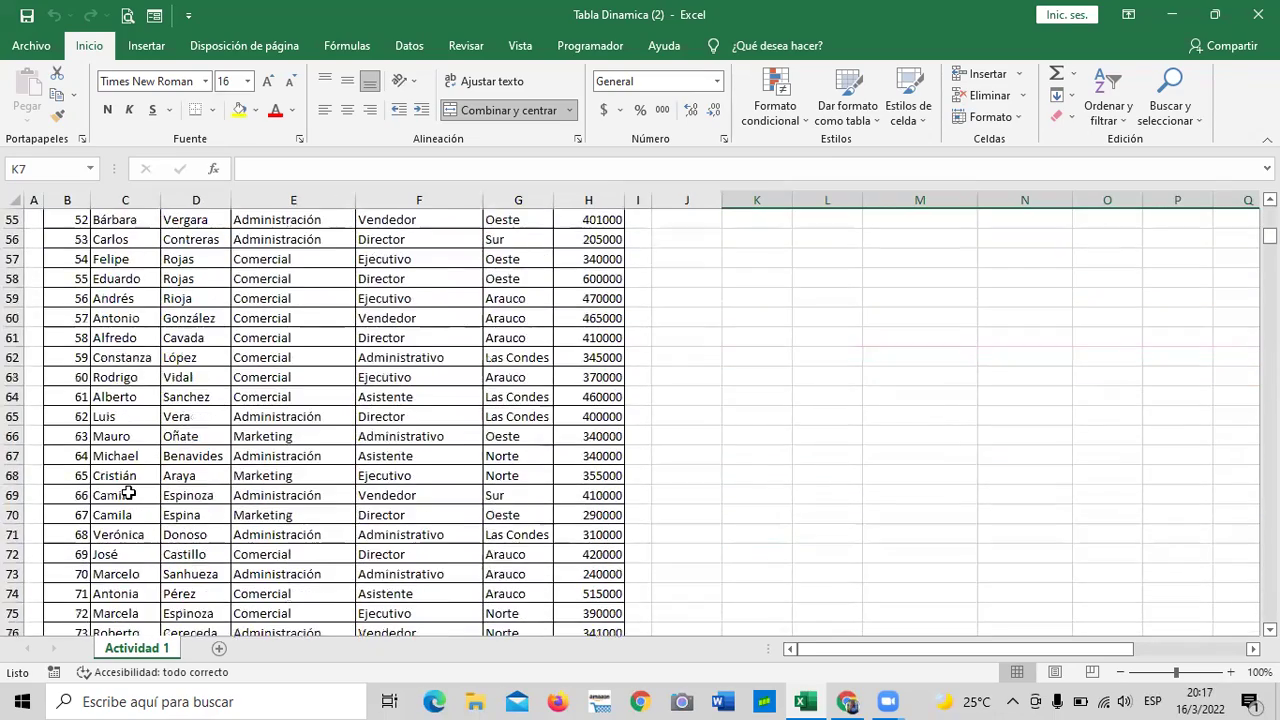
pyautogui.scroll(-20, 129, 494)
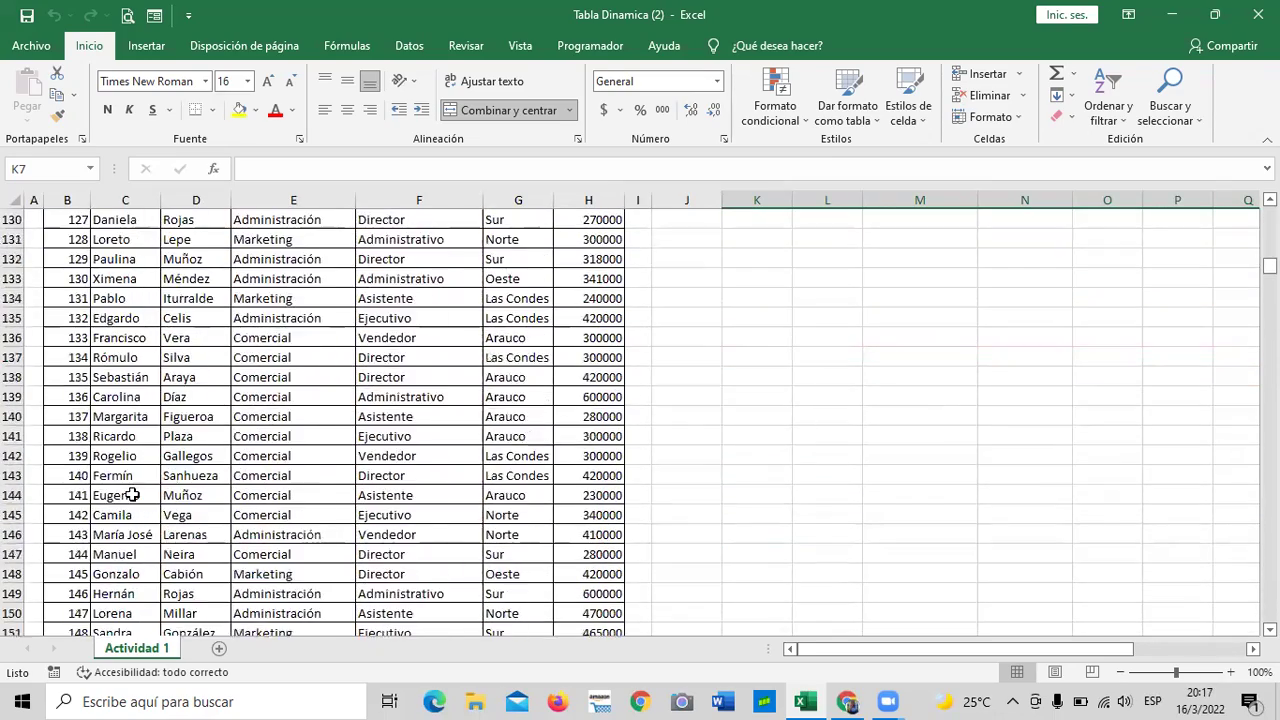
pyautogui.scroll(9, 138, 503)
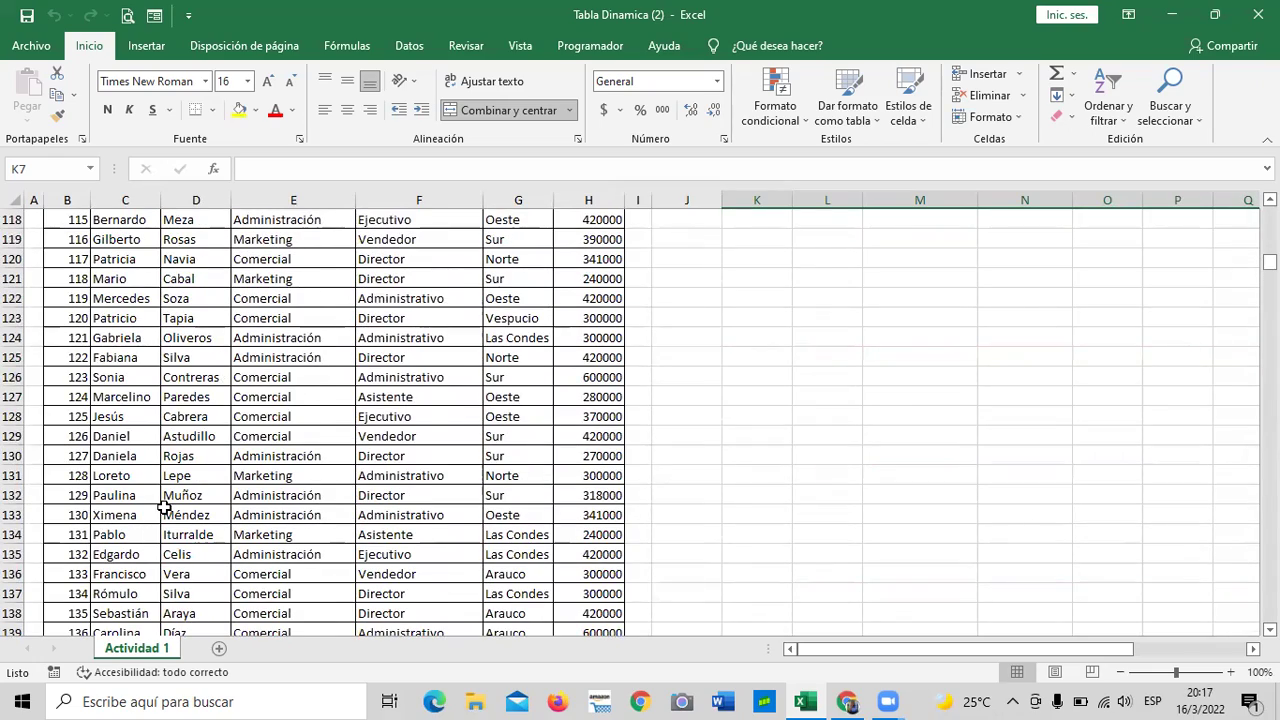
pyautogui.scroll(20, 164, 507)
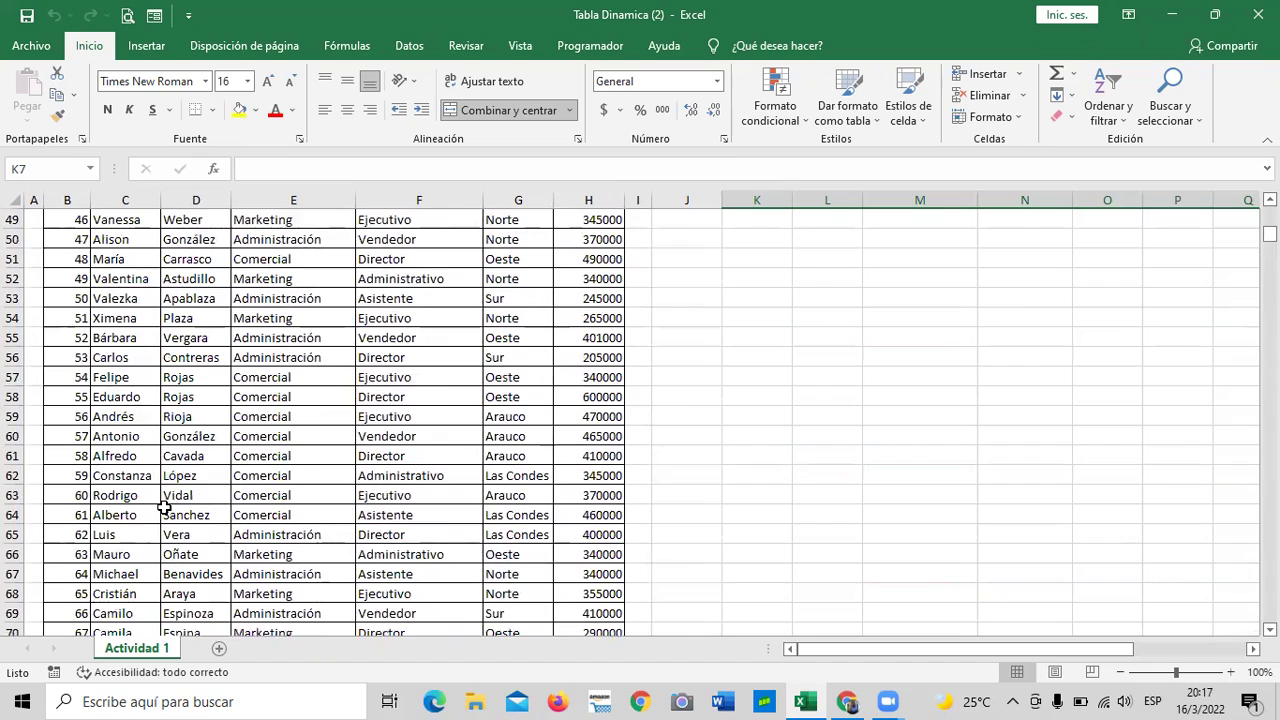
pyautogui.scroll(2, 164, 507)
pyautogui.scroll(14, 164, 507)
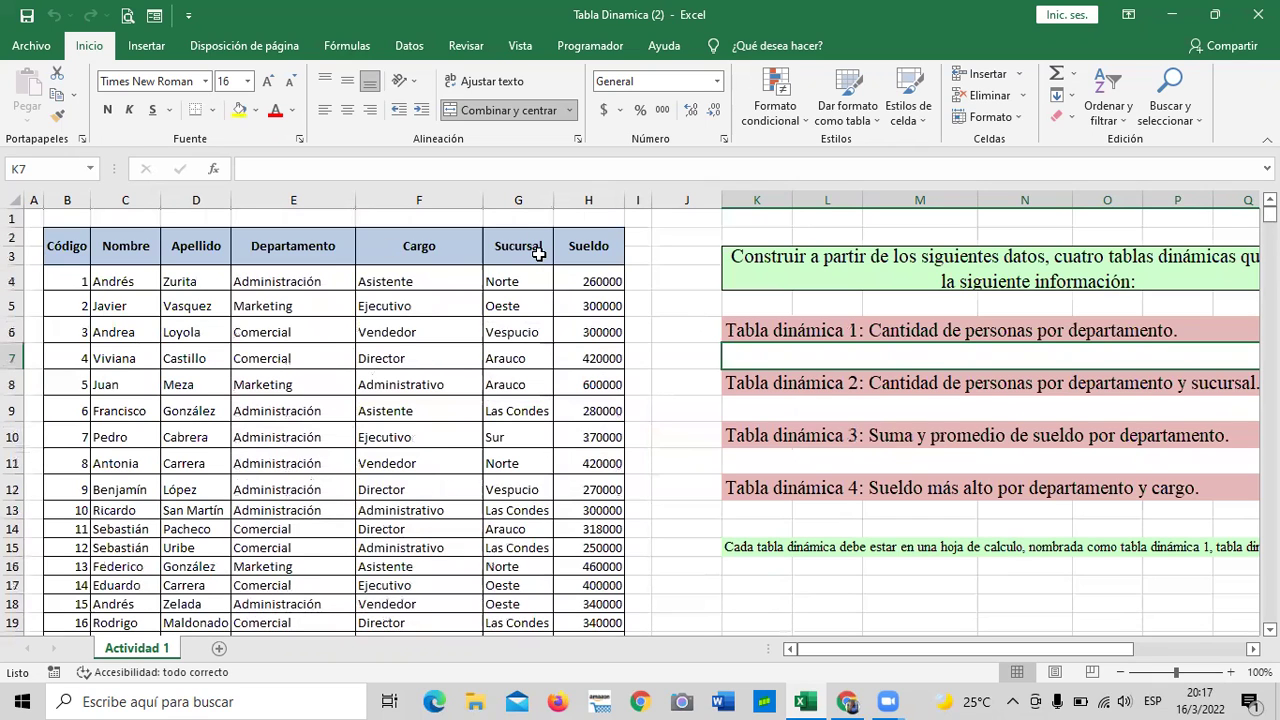
# Step: Read the four pivot table instructions, focusing on the requests for the number of people by department and by department and branch
pyautogui.moveTo(1100, 651); pyautogui.dragTo(1138, 660)
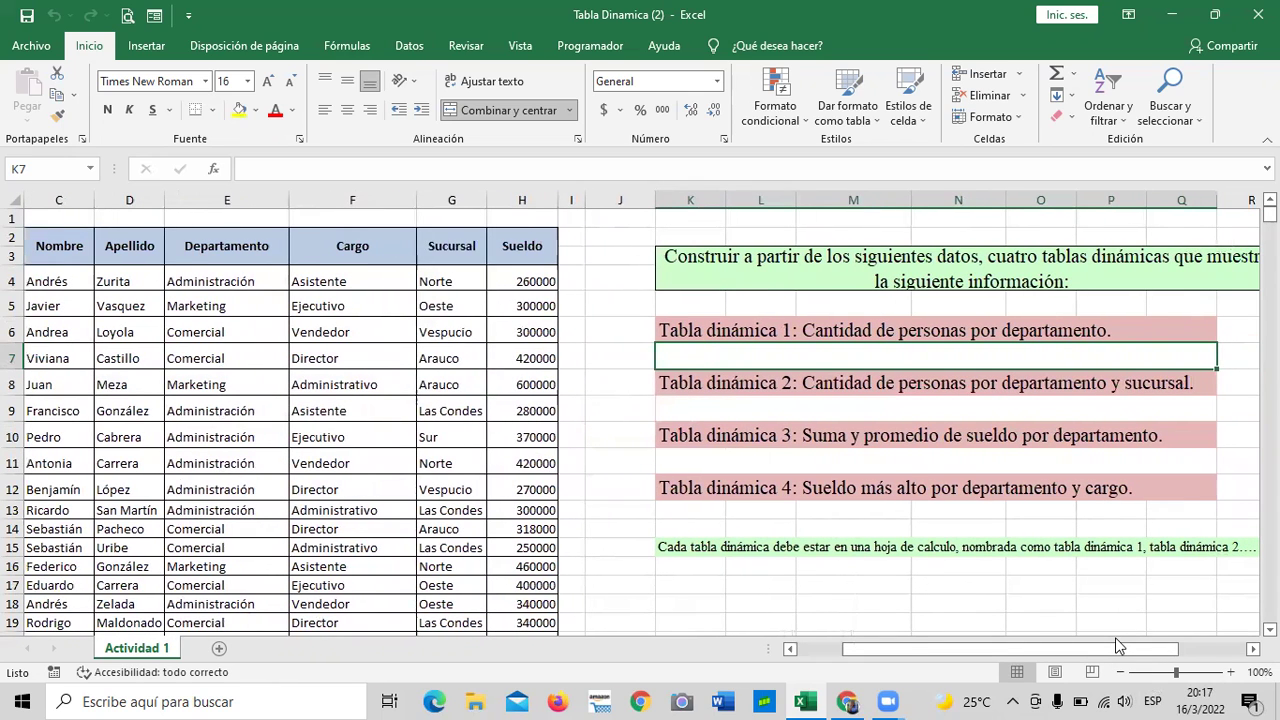
pyautogui.click(972, 322)
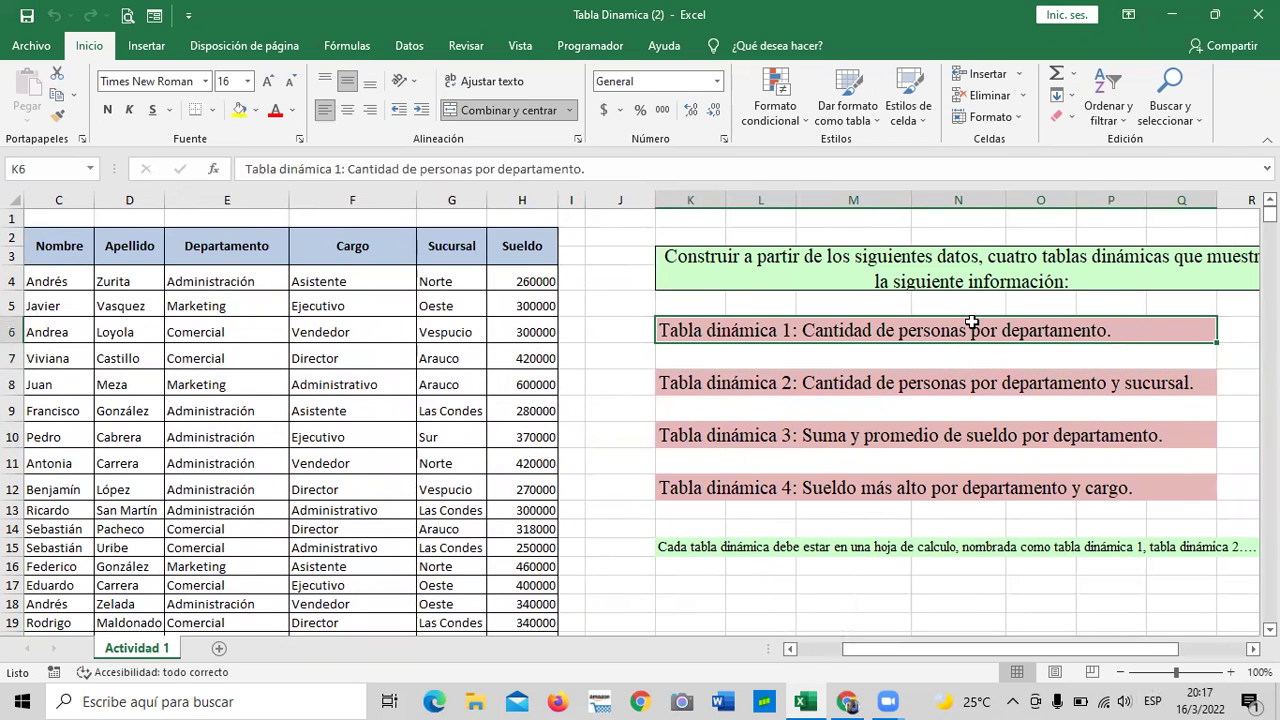
pyautogui.click(721, 618)
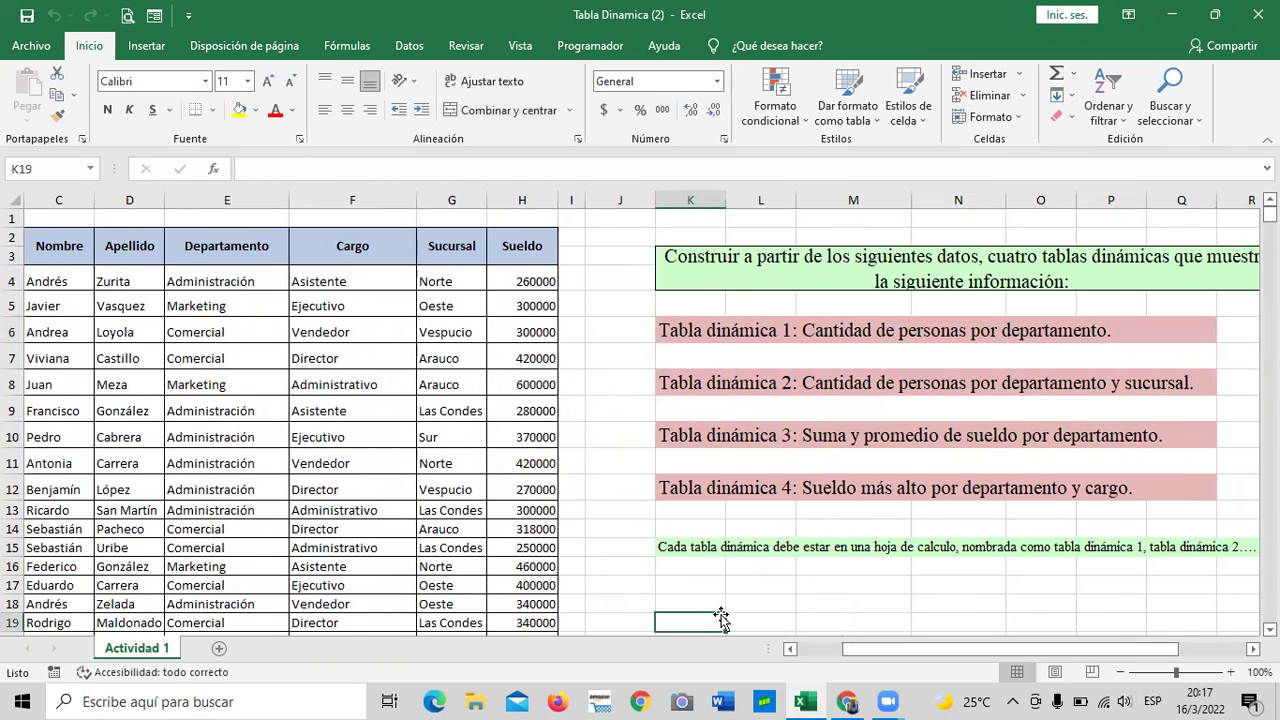
pyautogui.scroll(-1, 724, 600)
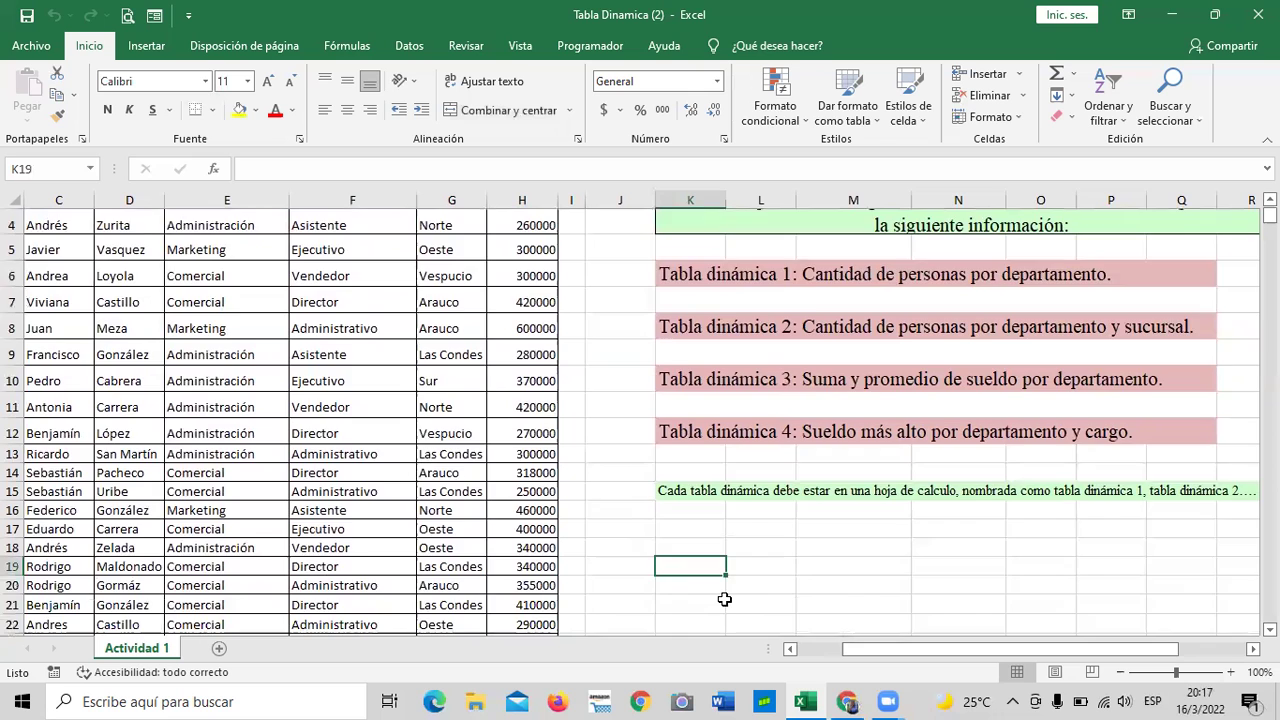
pyautogui.scroll(1, 724, 595)
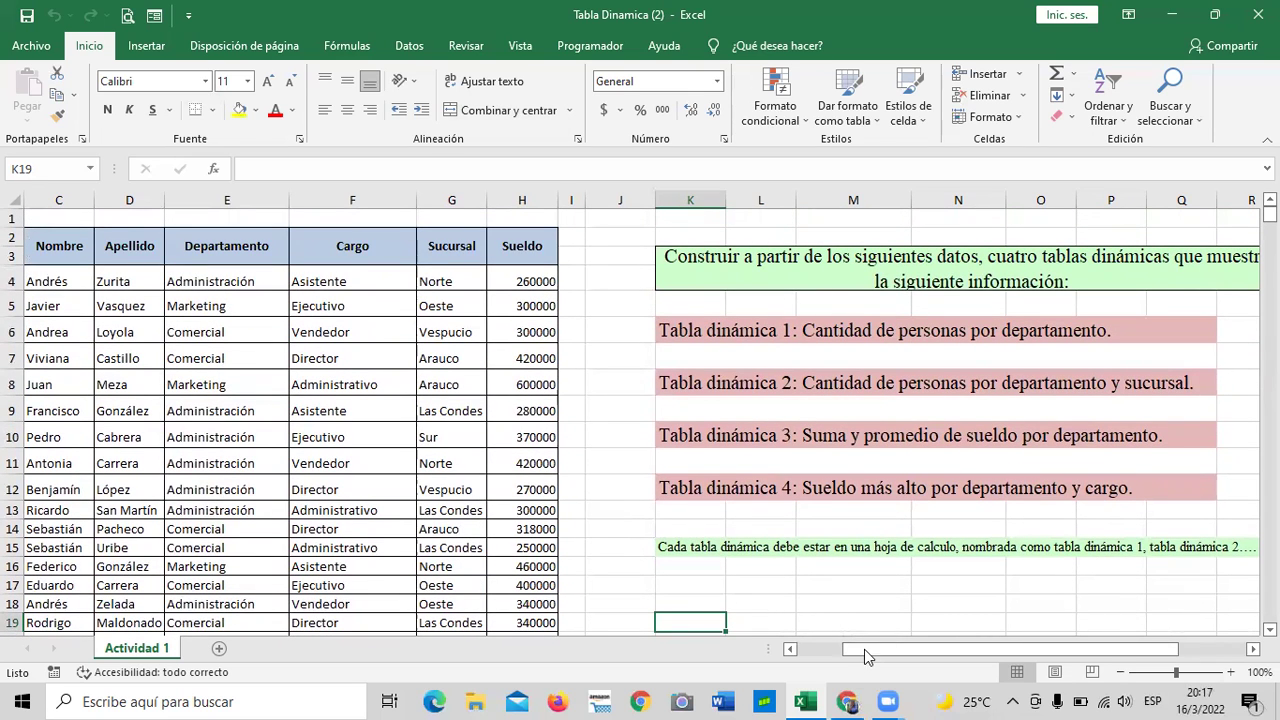
pyautogui.moveTo(896, 654)
pyautogui.mouseDown()
pyautogui.moveTo(922, 660)
pyautogui.moveTo(890, 658)
pyautogui.mouseUp()
pyautogui.click(982, 328)
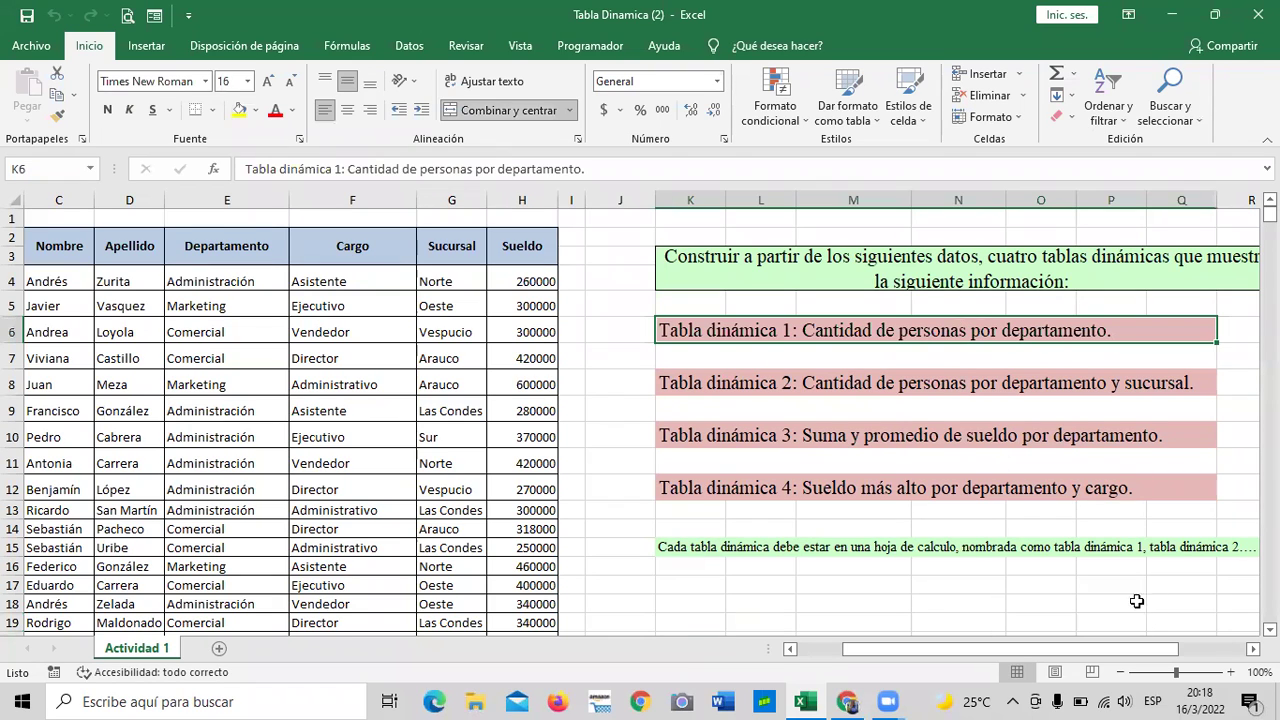
pyautogui.click(940, 381)
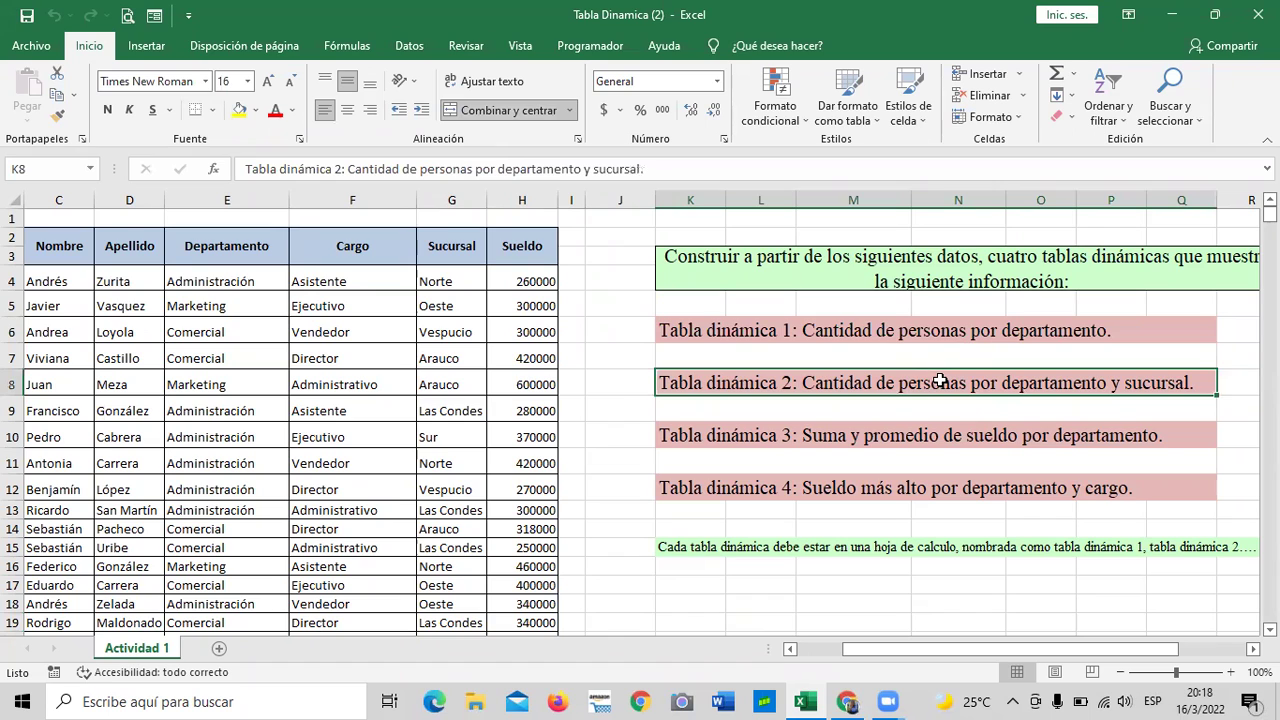
pyautogui.click(692, 568)
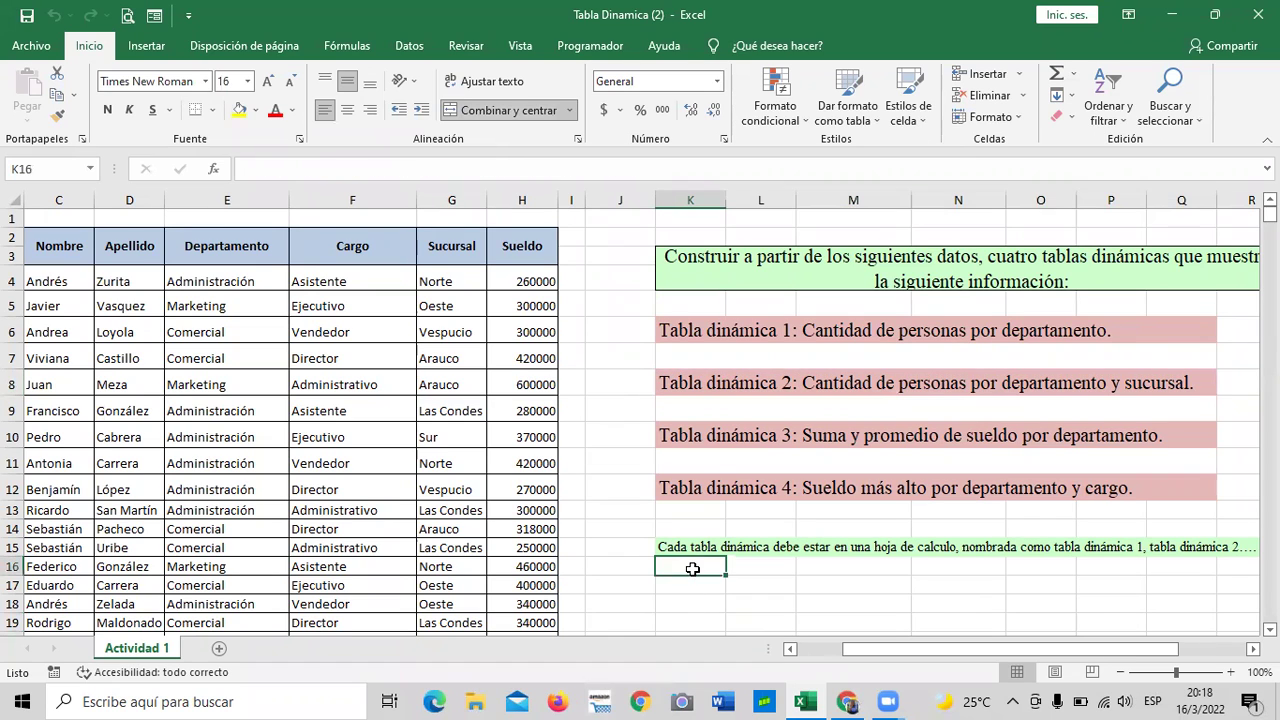
# Step: Examine the employee table that serves as the pivot source, checking its extent and the Departamento and Cargo entries
pyautogui.click(338, 530)
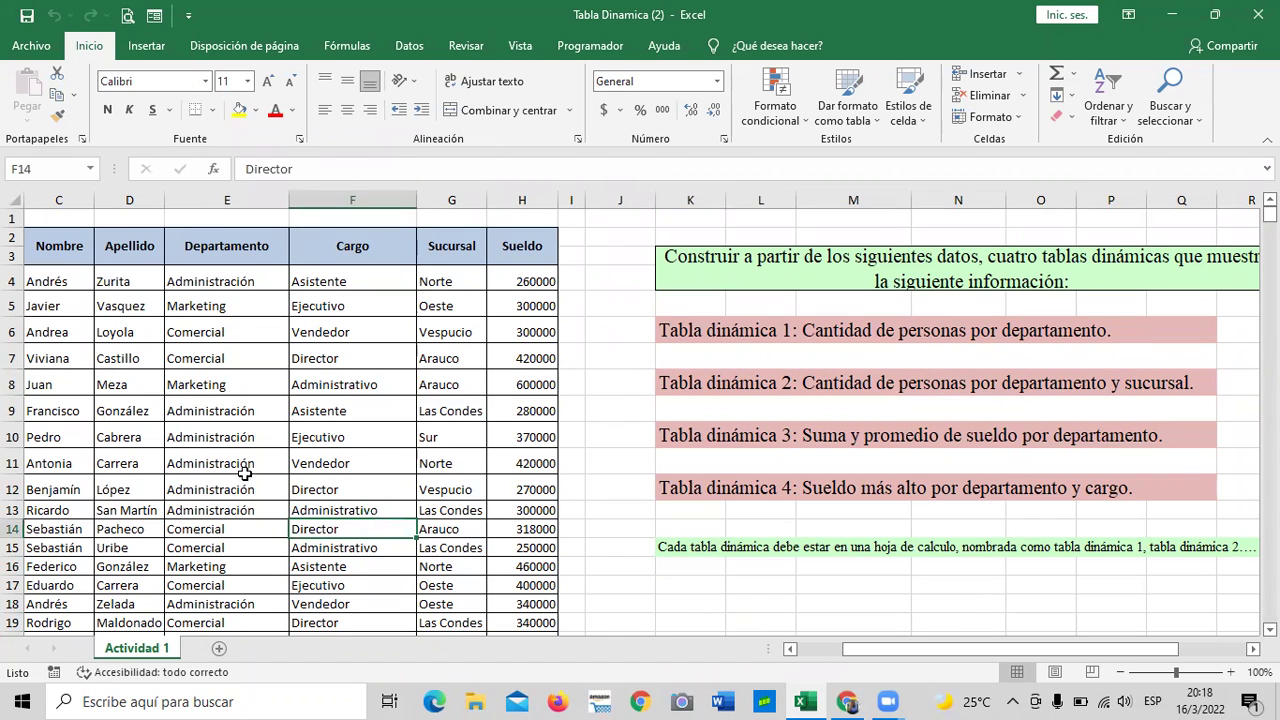
pyautogui.click(230, 398)
pyautogui.moveTo(55, 247); pyautogui.dragTo(505, 514)
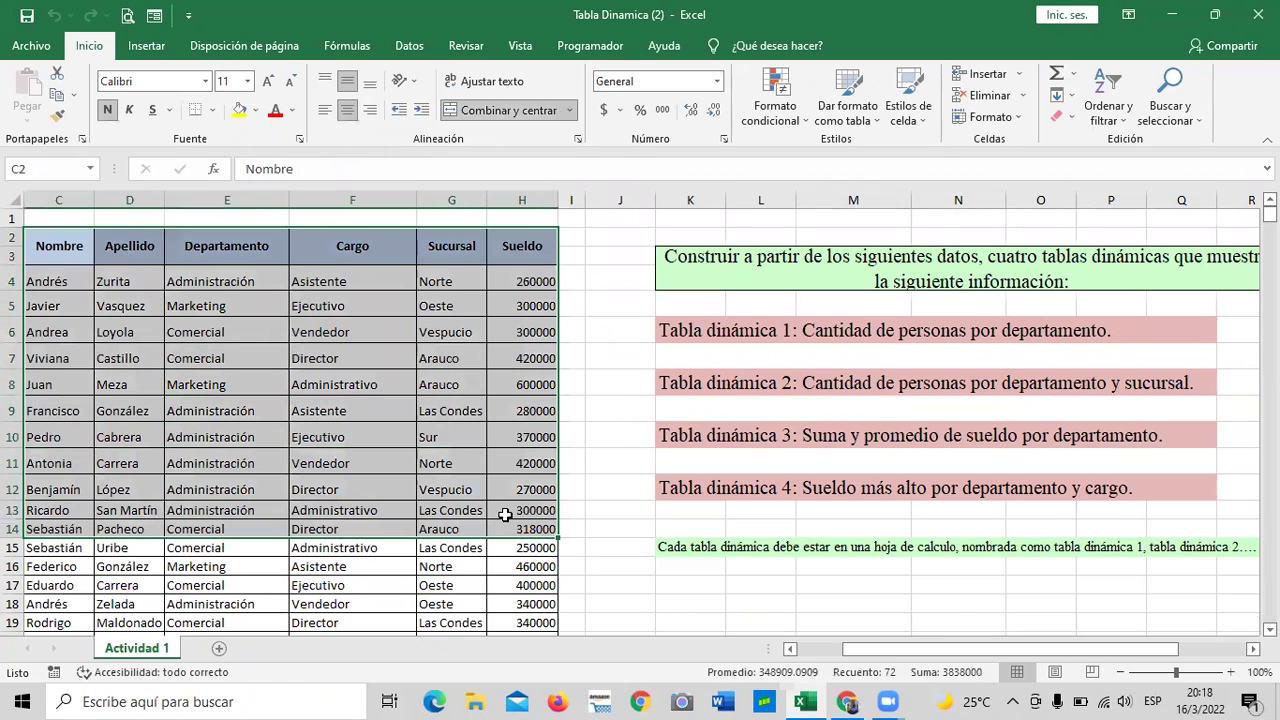
pyautogui.click(584, 587)
pyautogui.click(230, 436)
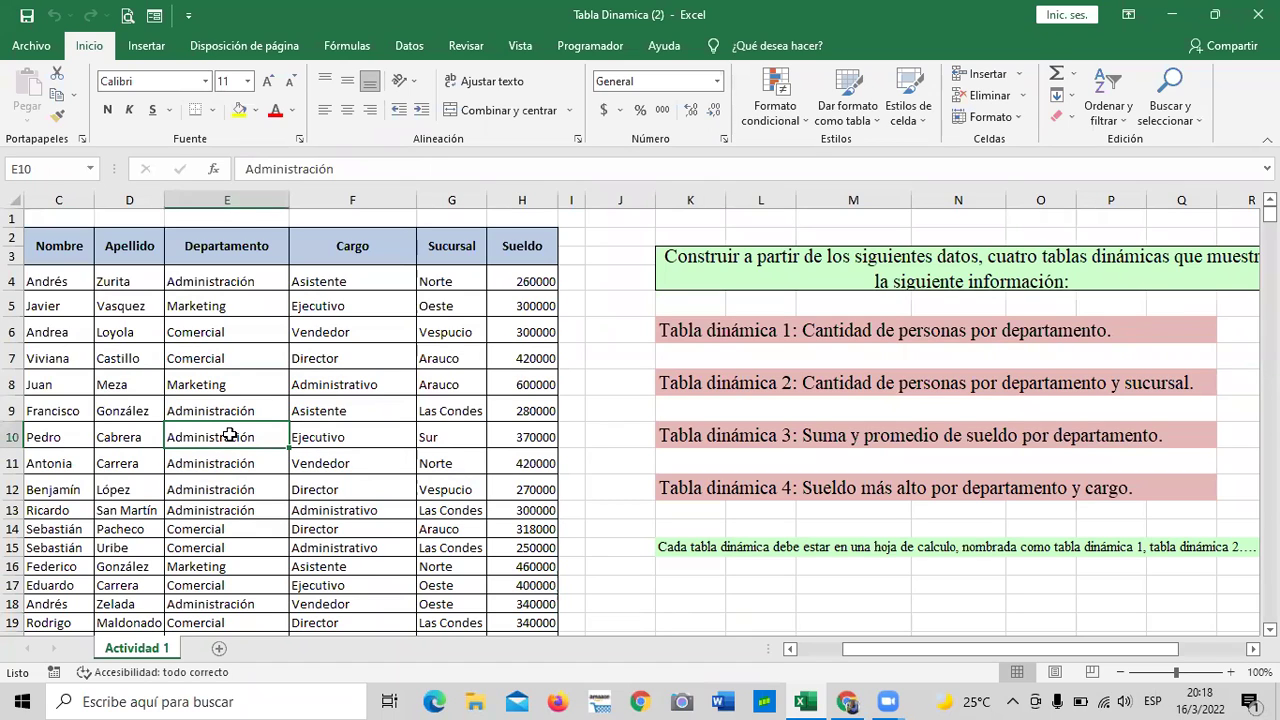
pyautogui.click(300, 356)
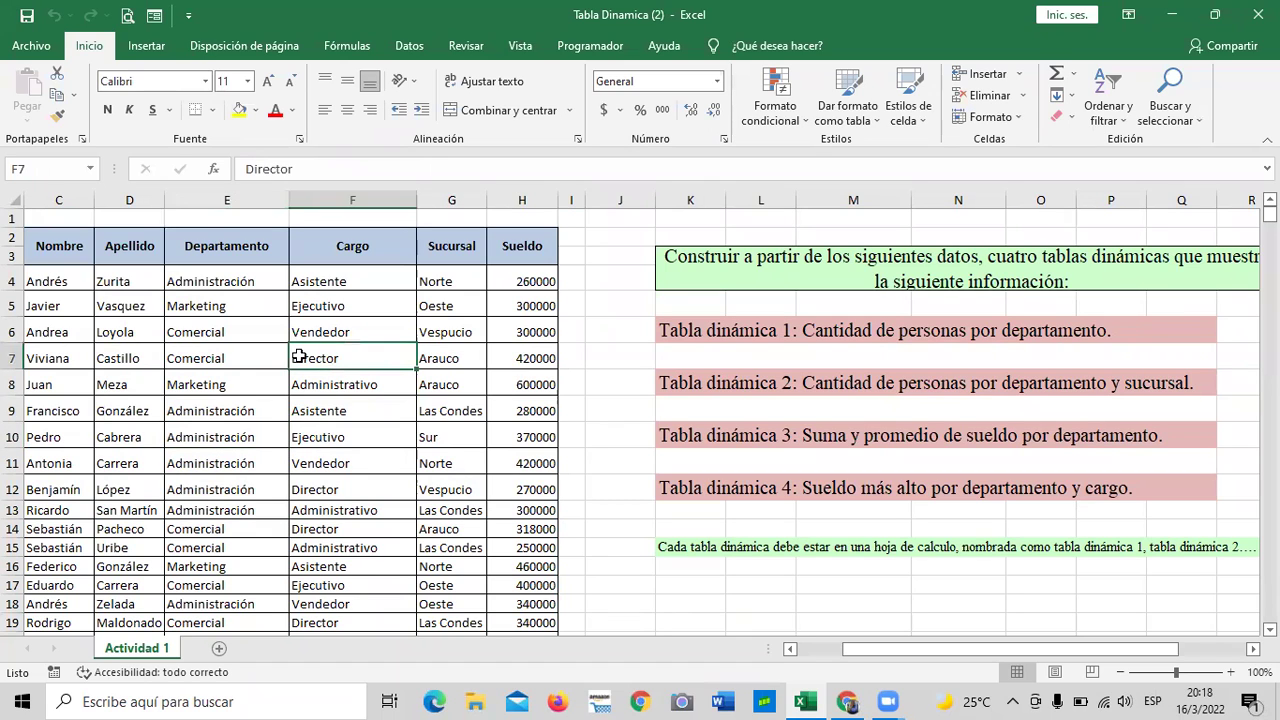
pyautogui.click(213, 514)
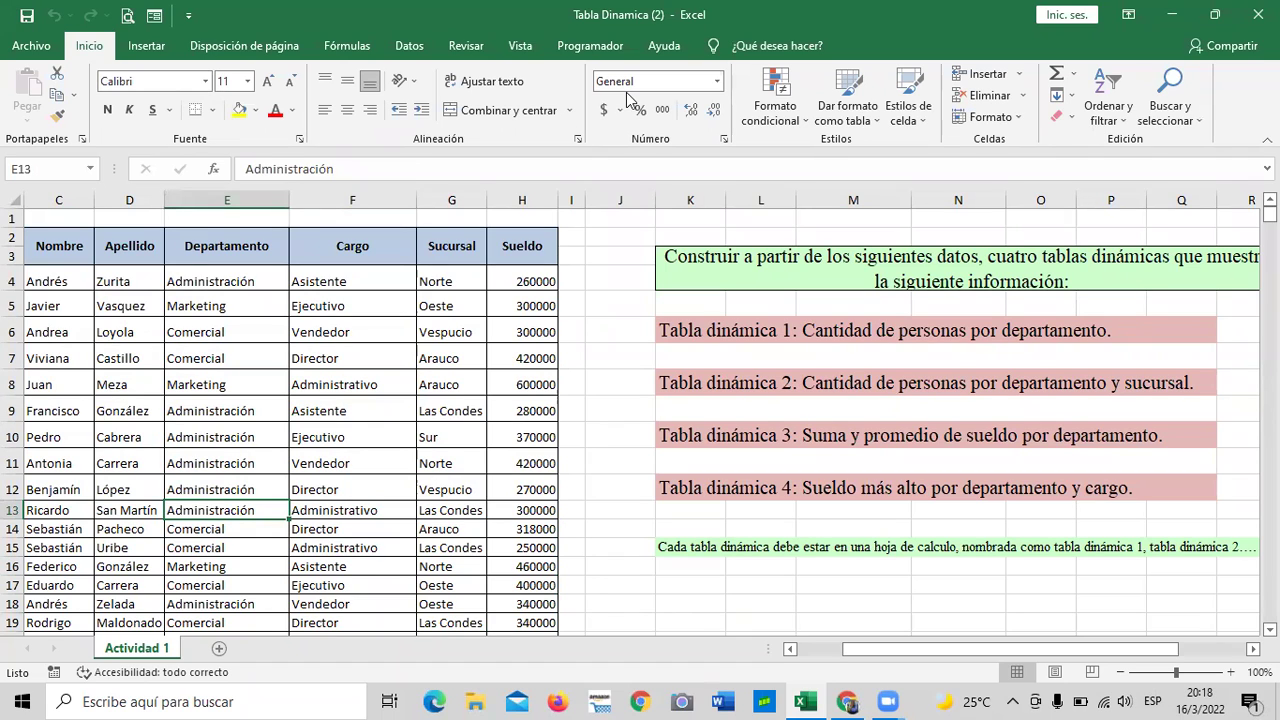
# Step: Preview the recommended pivot tables for the employee data, including those by Departamento, Sucursal and Cargo, and dismiss them without inserting any
pyautogui.click(220, 418)
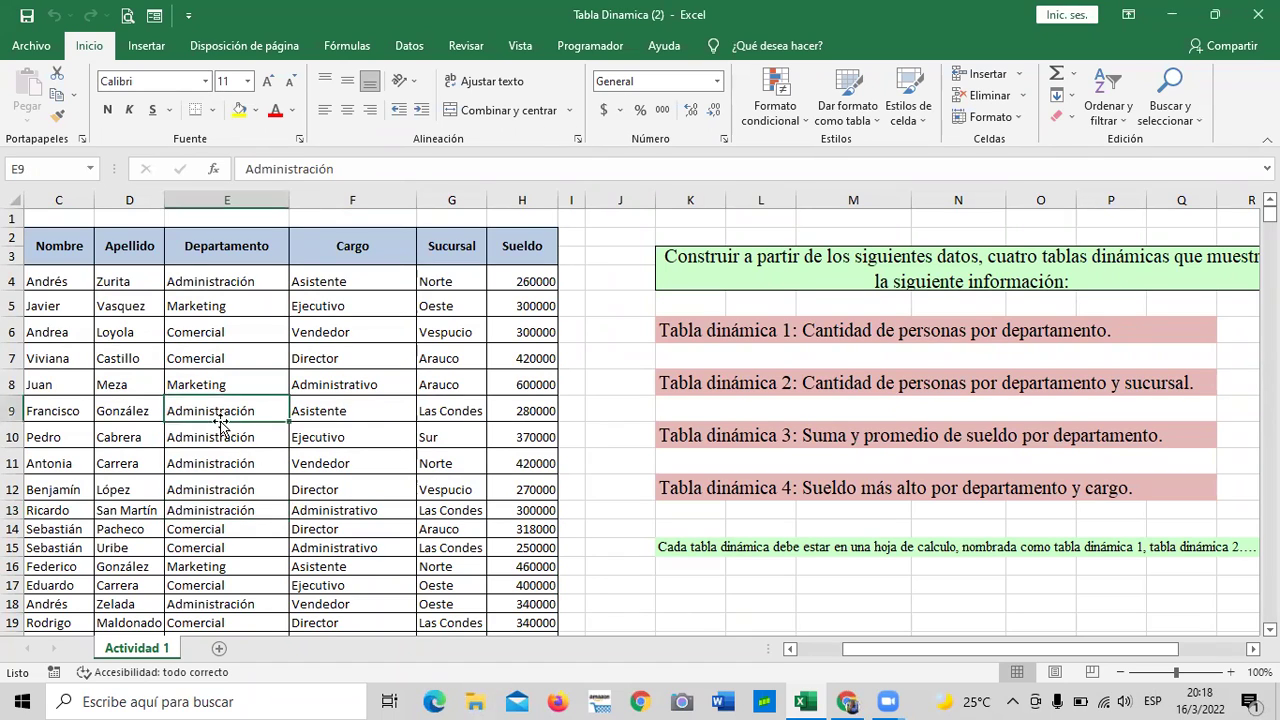
pyautogui.click(146, 45)
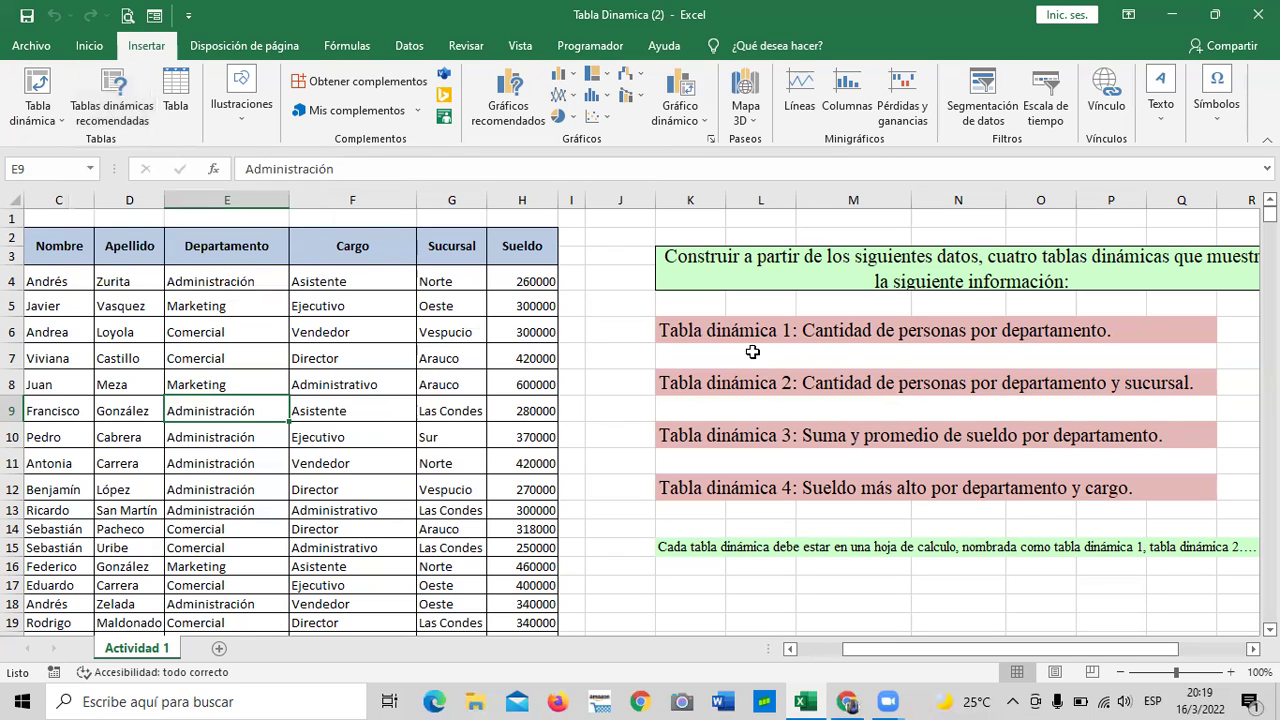
pyautogui.click(108, 100)
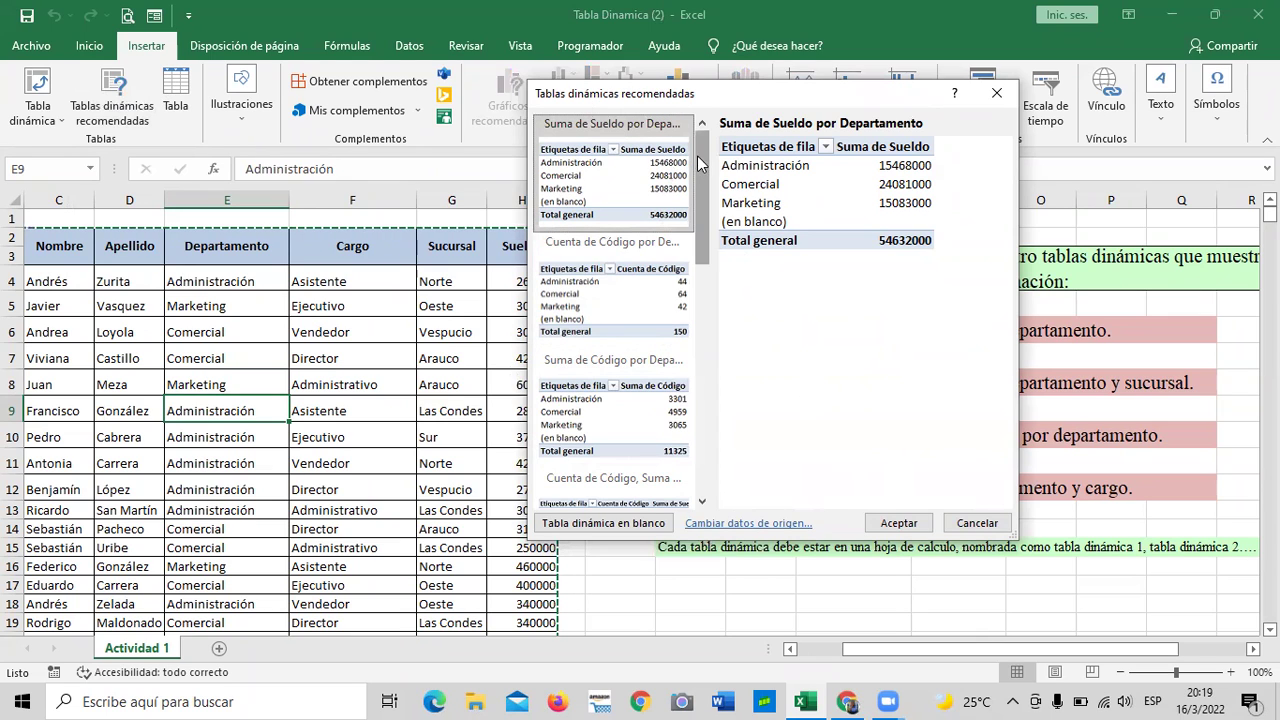
pyautogui.moveTo(701, 170); pyautogui.dragTo(699, 186)
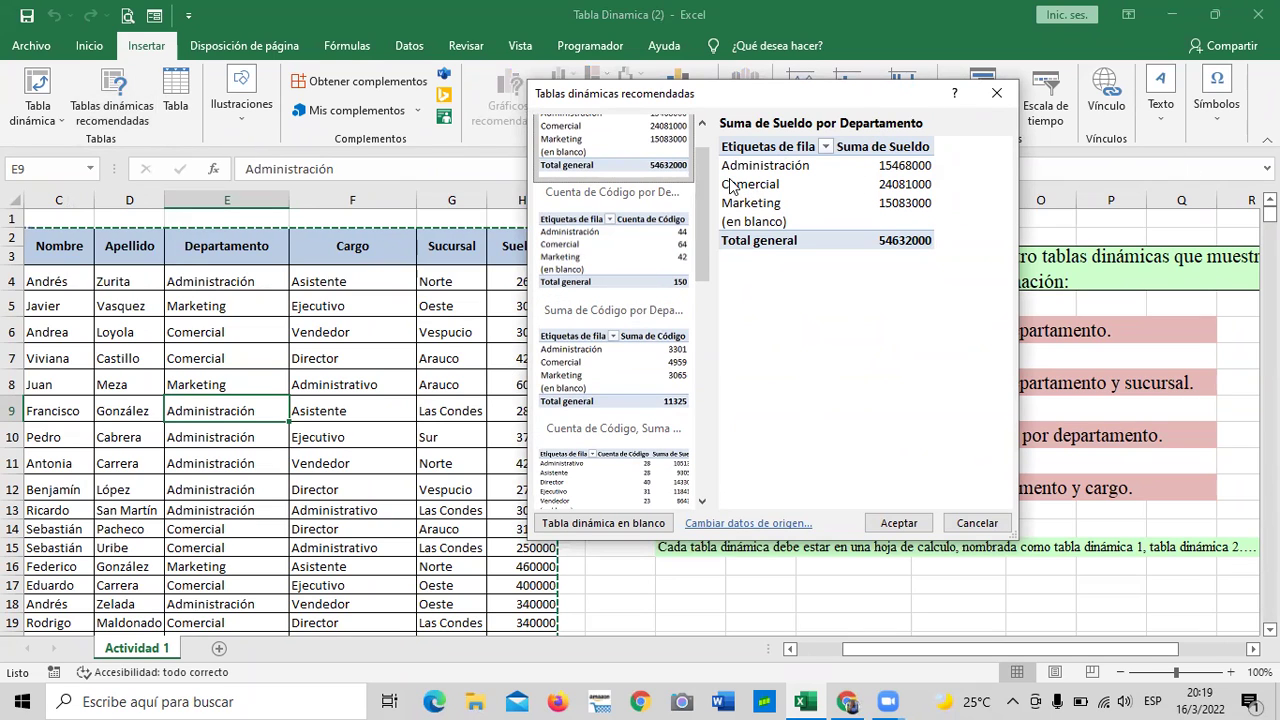
pyautogui.click(619, 240)
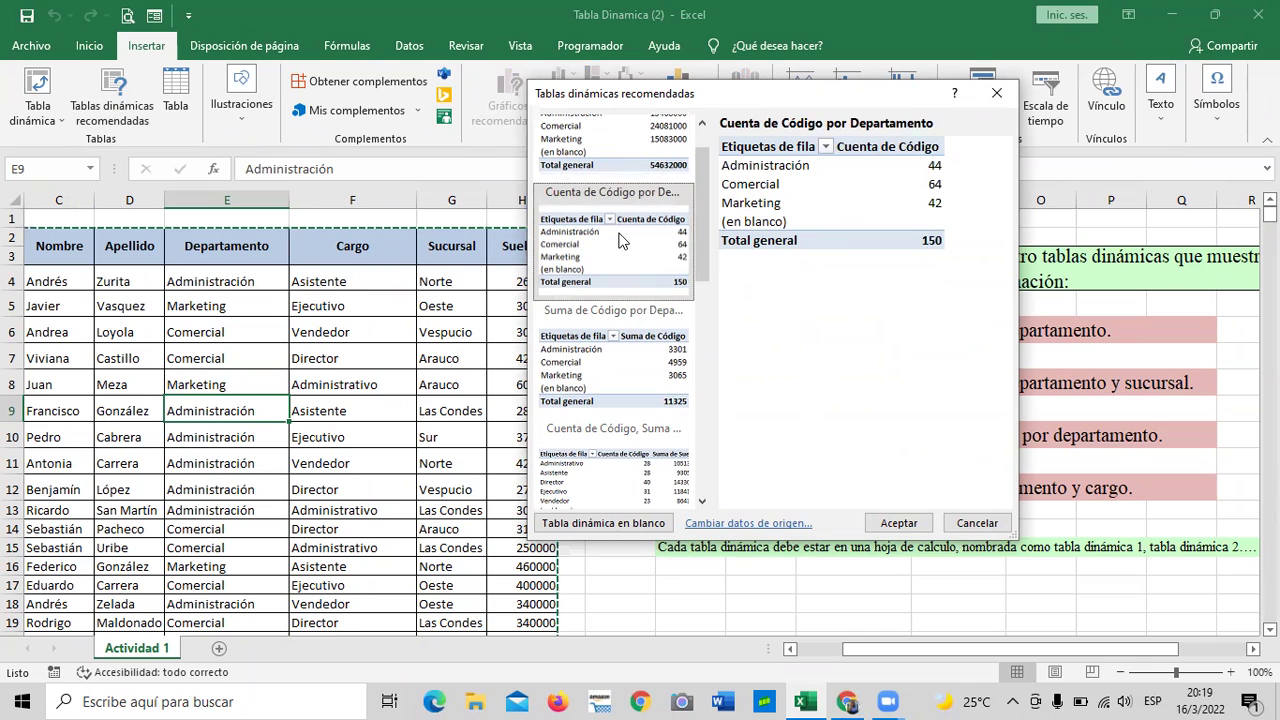
pyautogui.click(620, 362)
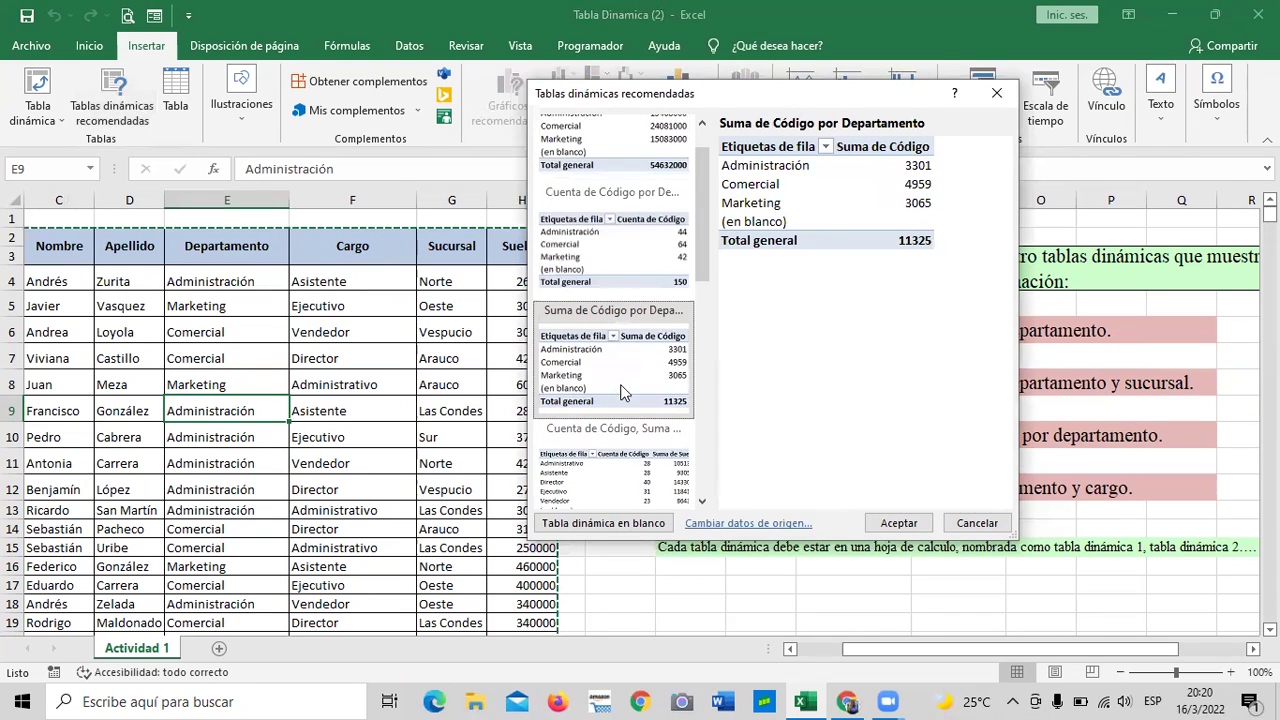
pyautogui.click(614, 465)
pyautogui.moveTo(708, 243); pyautogui.dragTo(709, 448)
pyautogui.click(617, 404)
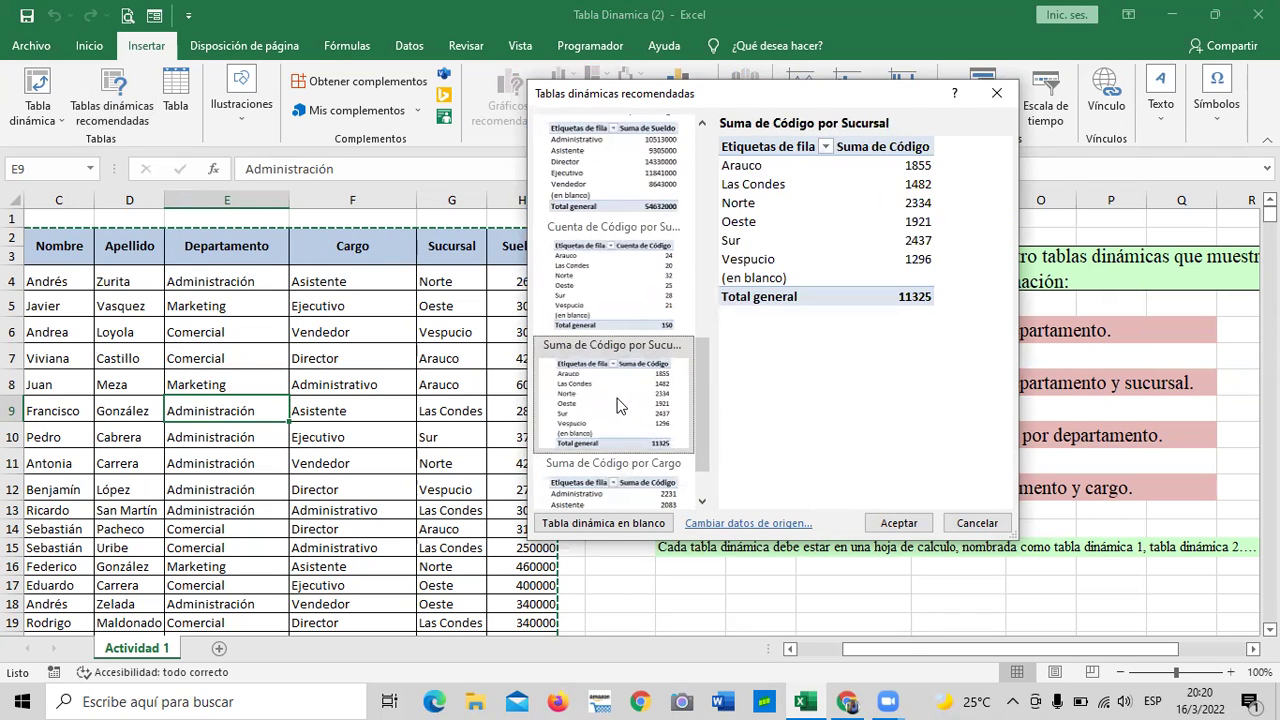
pyautogui.click(608, 303)
pyautogui.click(613, 165)
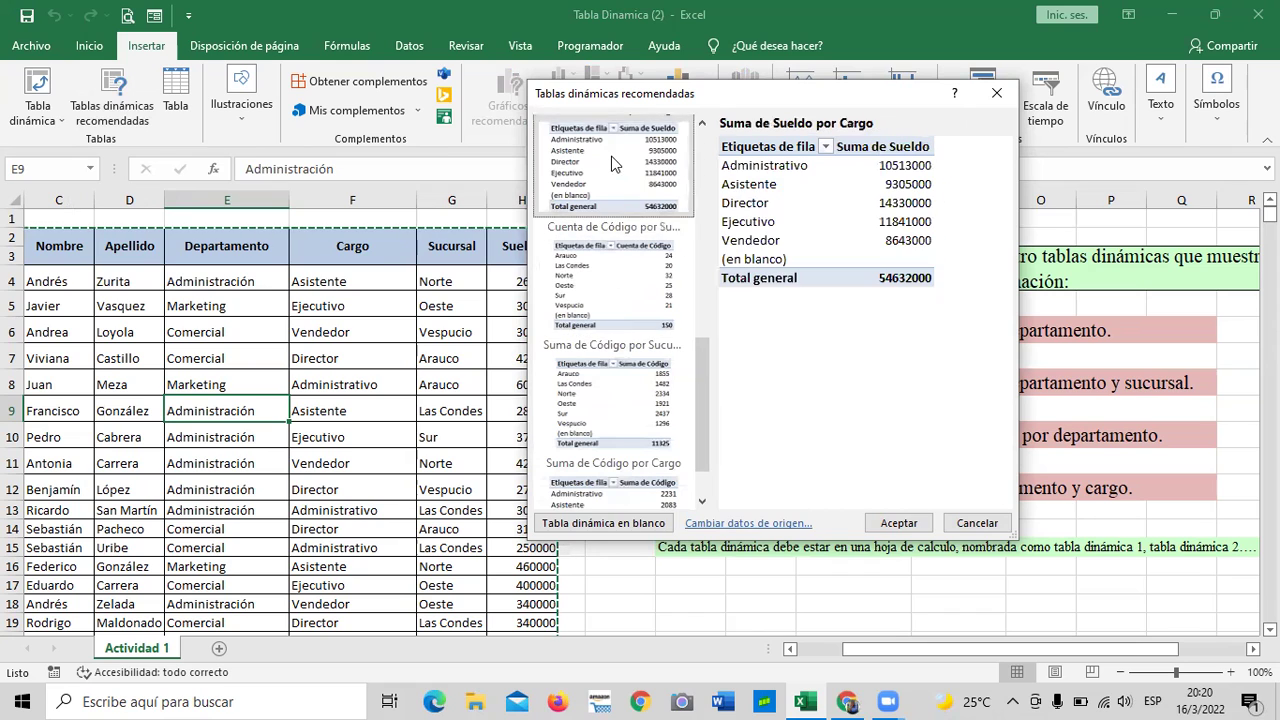
pyautogui.scroll(-1, 667, 481)
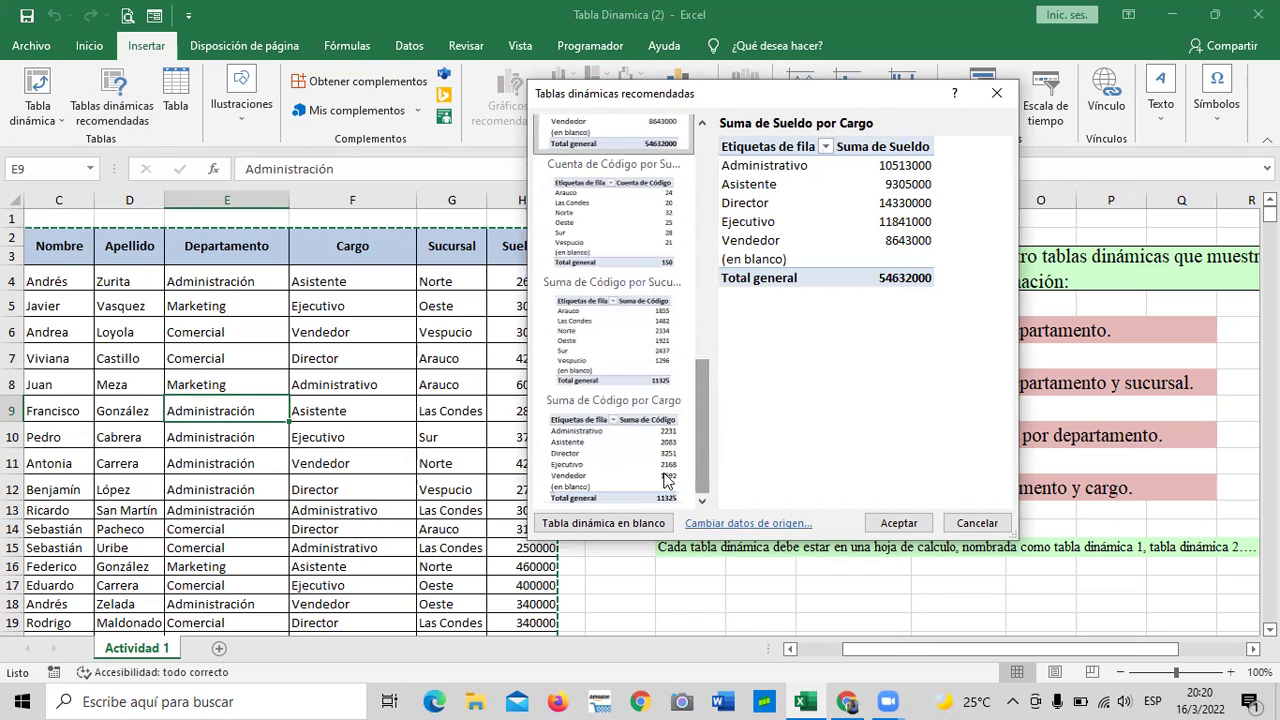
pyautogui.click(641, 474)
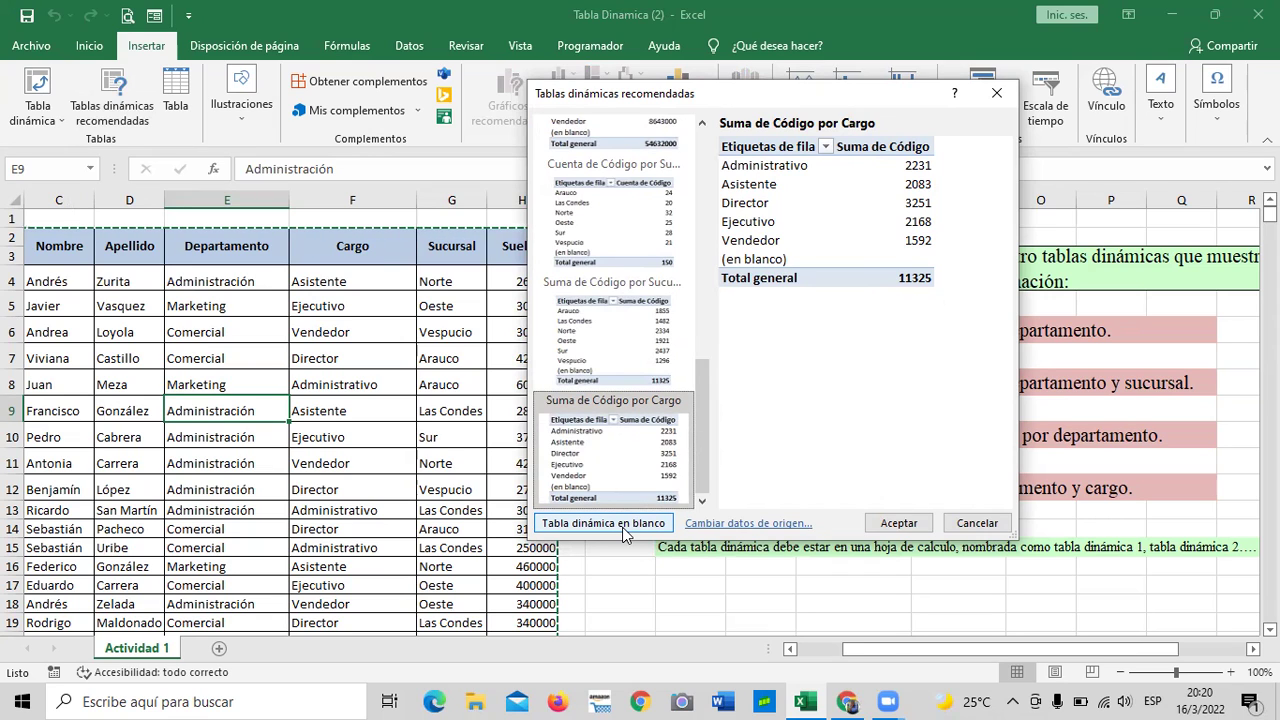
pyautogui.click(972, 524)
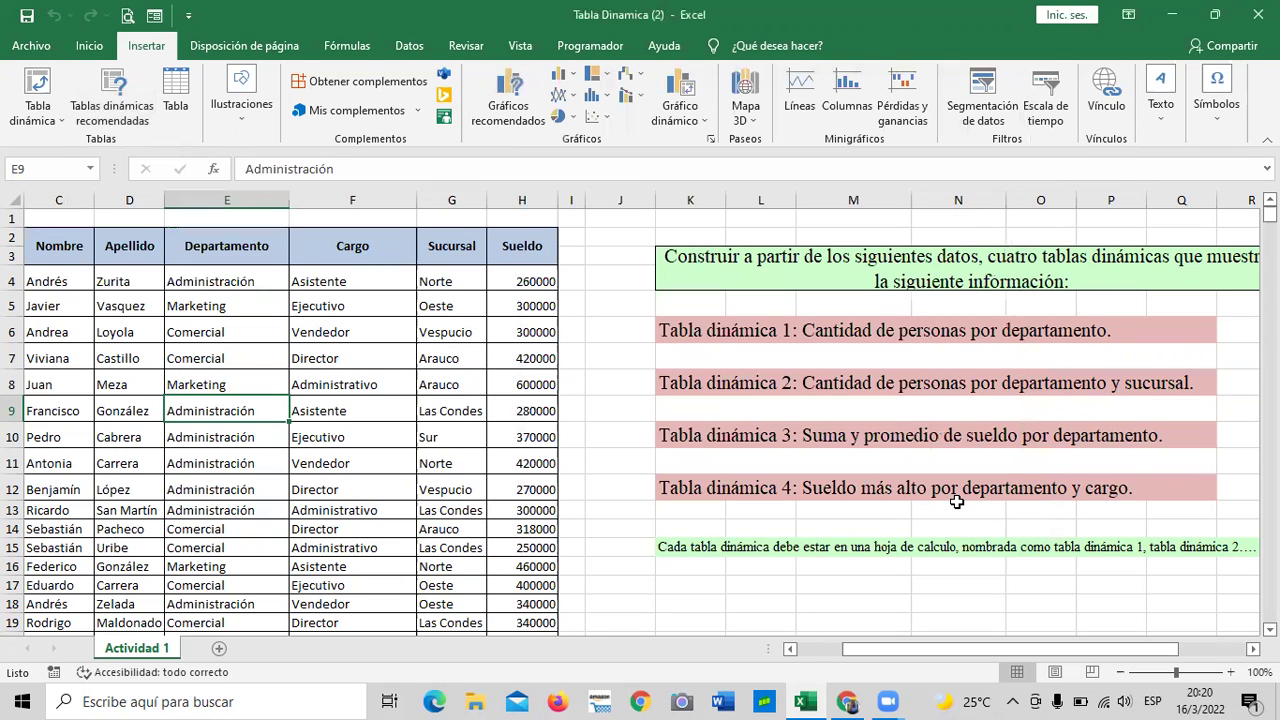
pyautogui.click(55, 122)
pyautogui.click(45, 112)
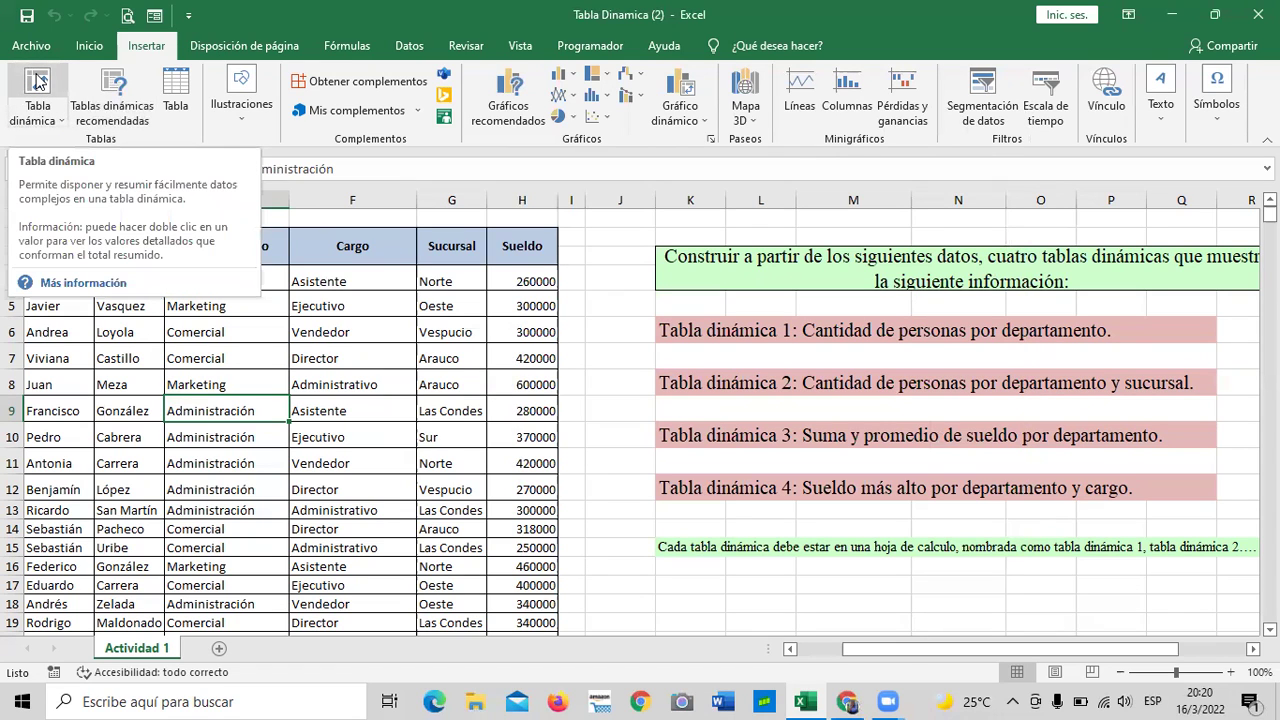
pyautogui.click(58, 120)
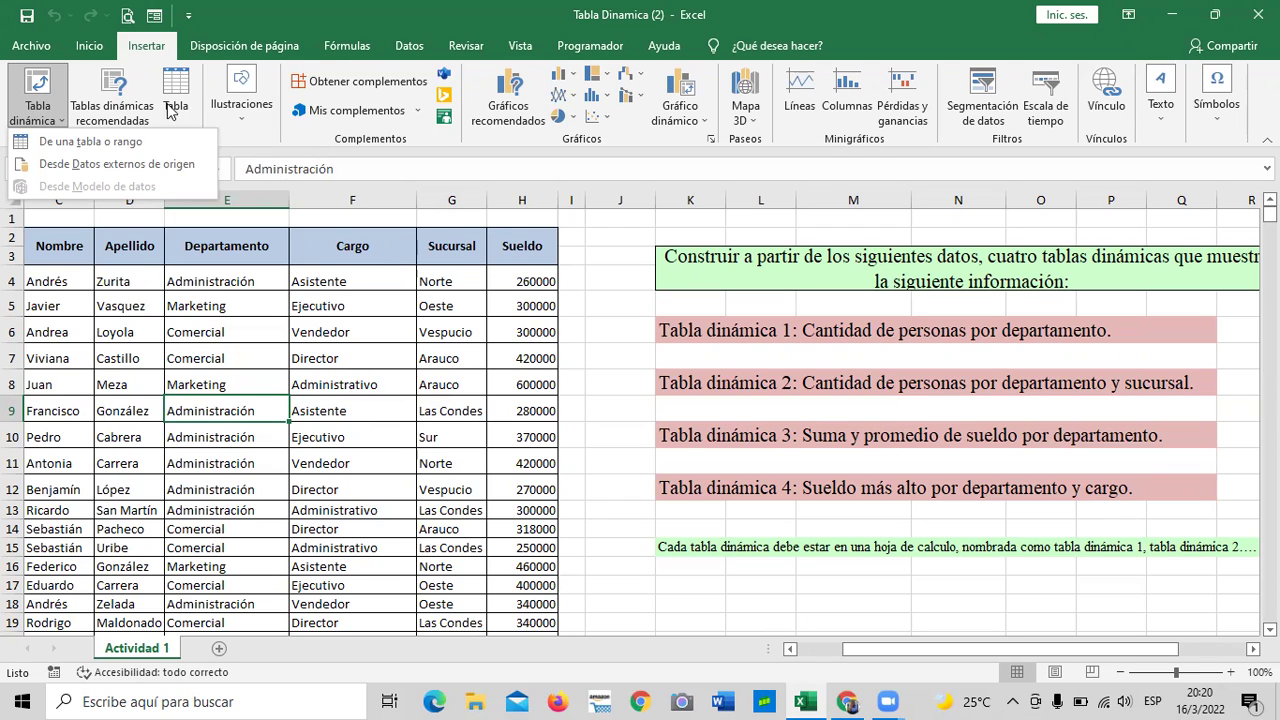
pyautogui.click(138, 170)
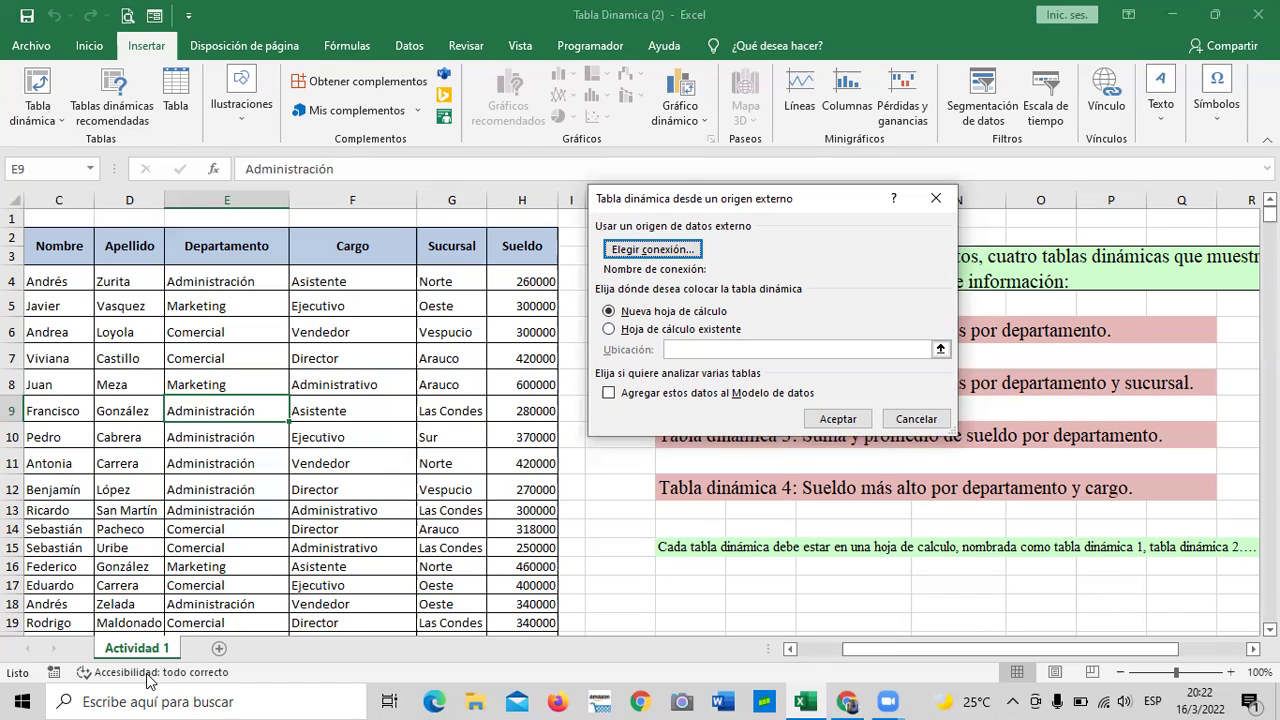
pyautogui.click(937, 200)
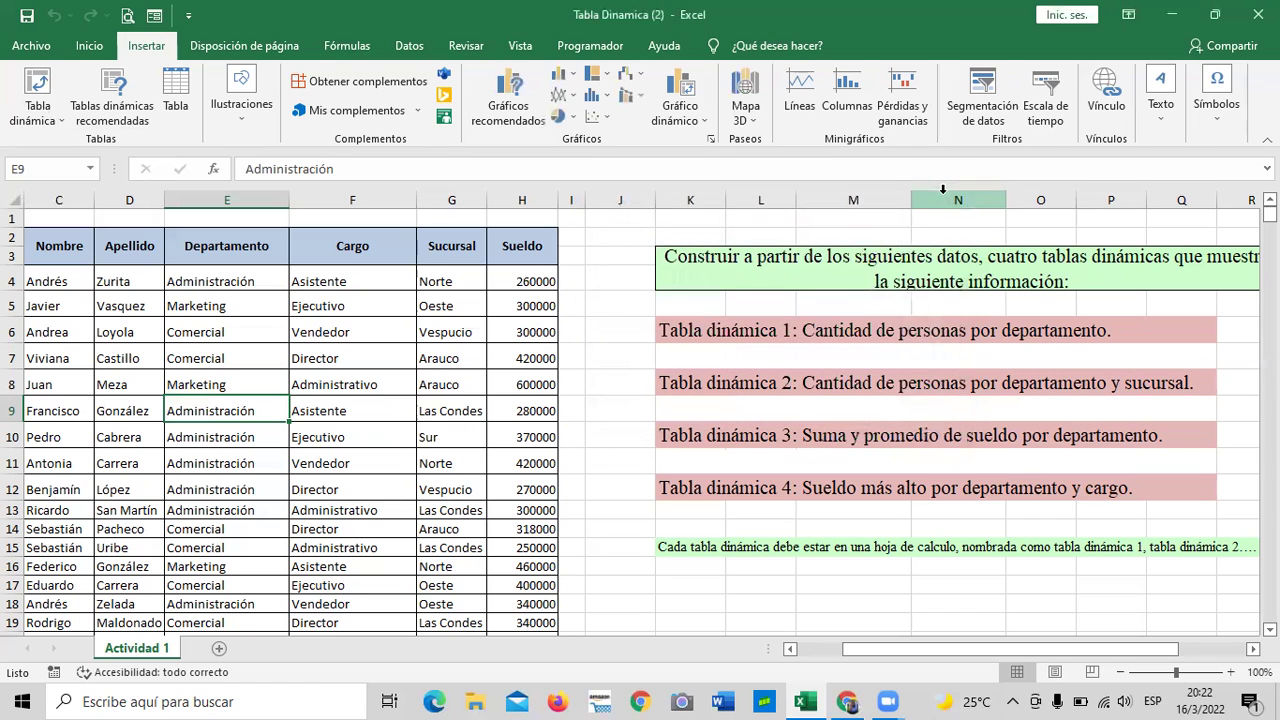
# Step: Insert a blank pivot table on a new sheet from the employee data, starting from a cell in the Departamento column
pyautogui.moveTo(335, 358); pyautogui.dragTo(236, 392)
pyautogui.click(248, 527)
pyautogui.click(220, 418)
pyautogui.click(121, 100)
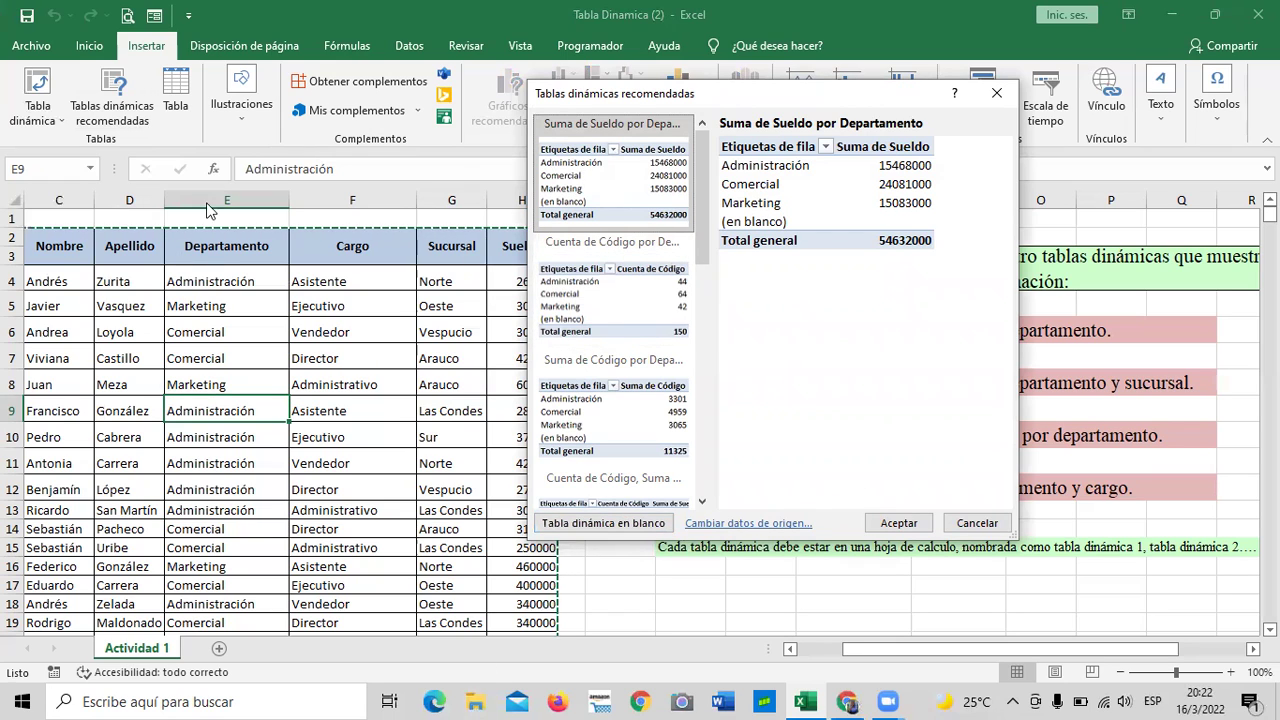
pyautogui.click(590, 526)
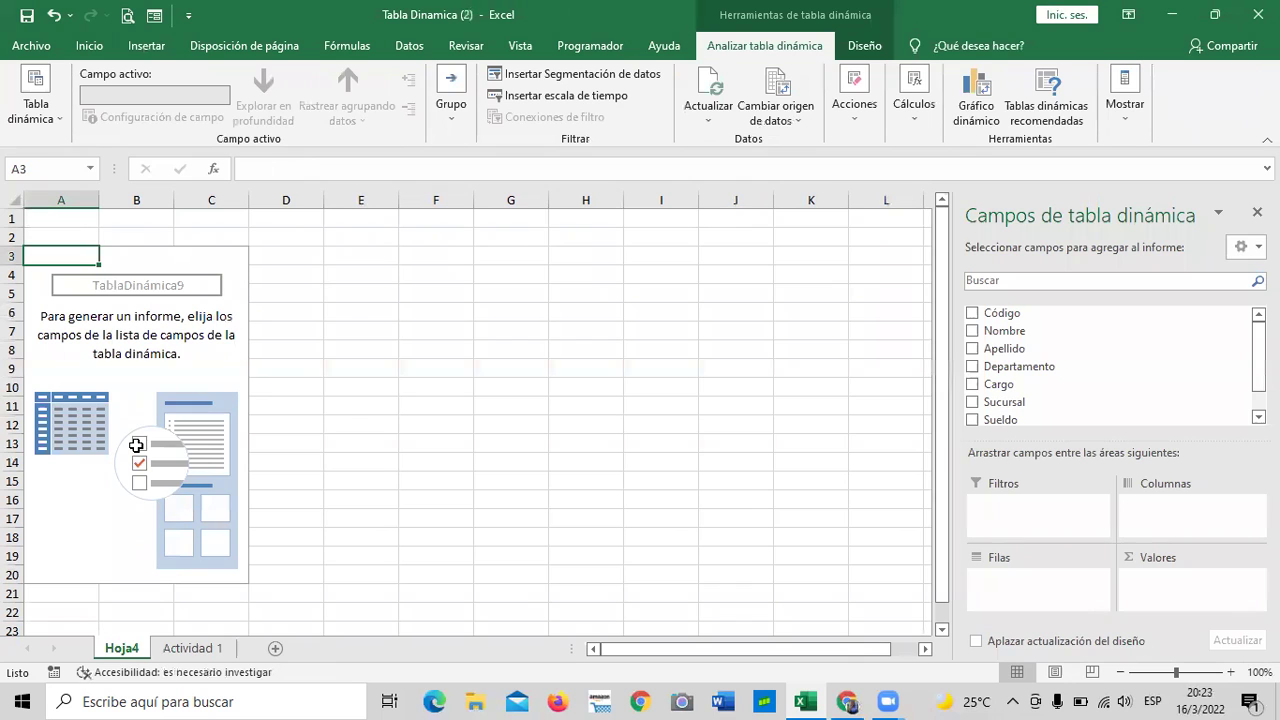
# Step: Rename the new pivot table sheet as "Tabla dinamica 1"
pyautogui.rightClick(125, 652)
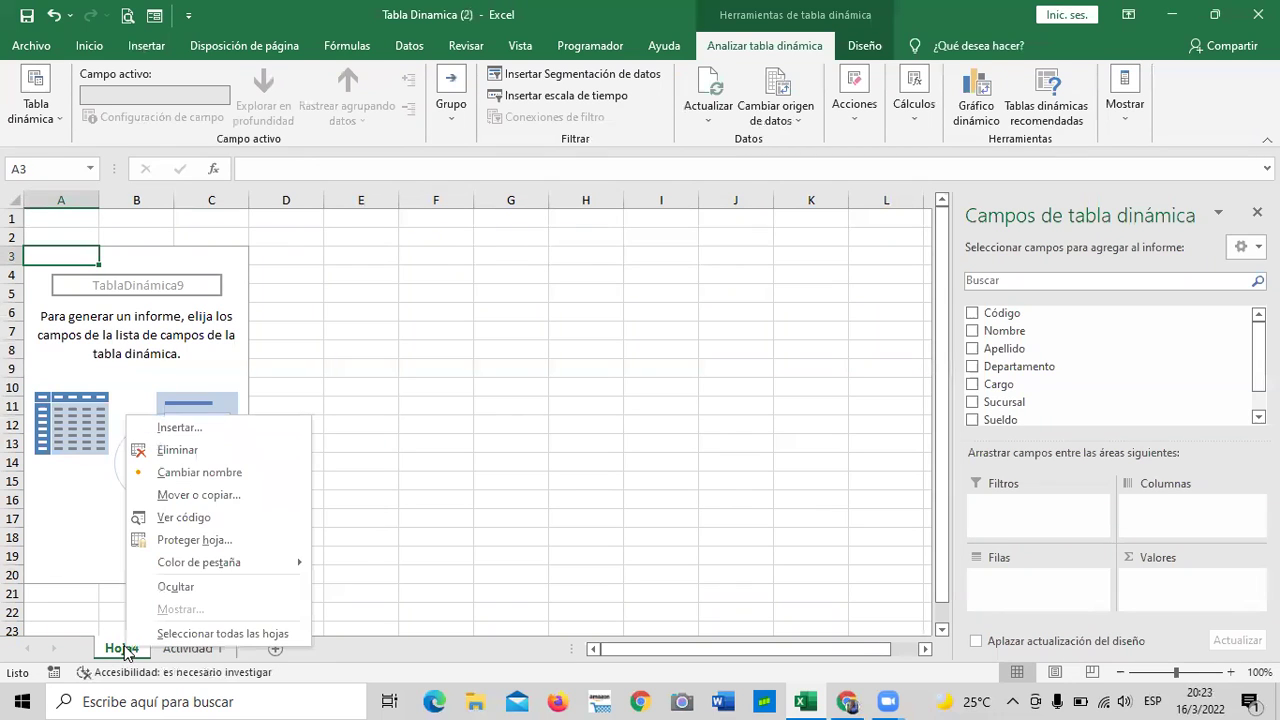
pyautogui.click(243, 472)
pyautogui.write('T')
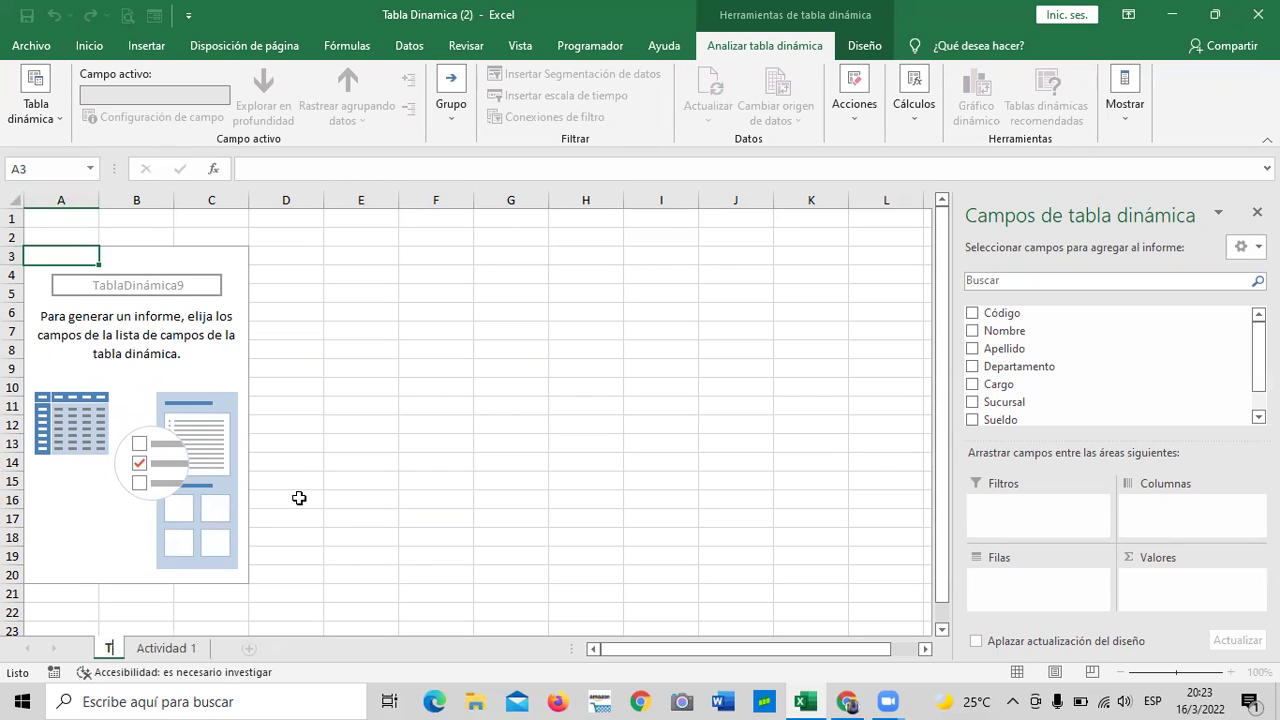
pyautogui.write('abla di')
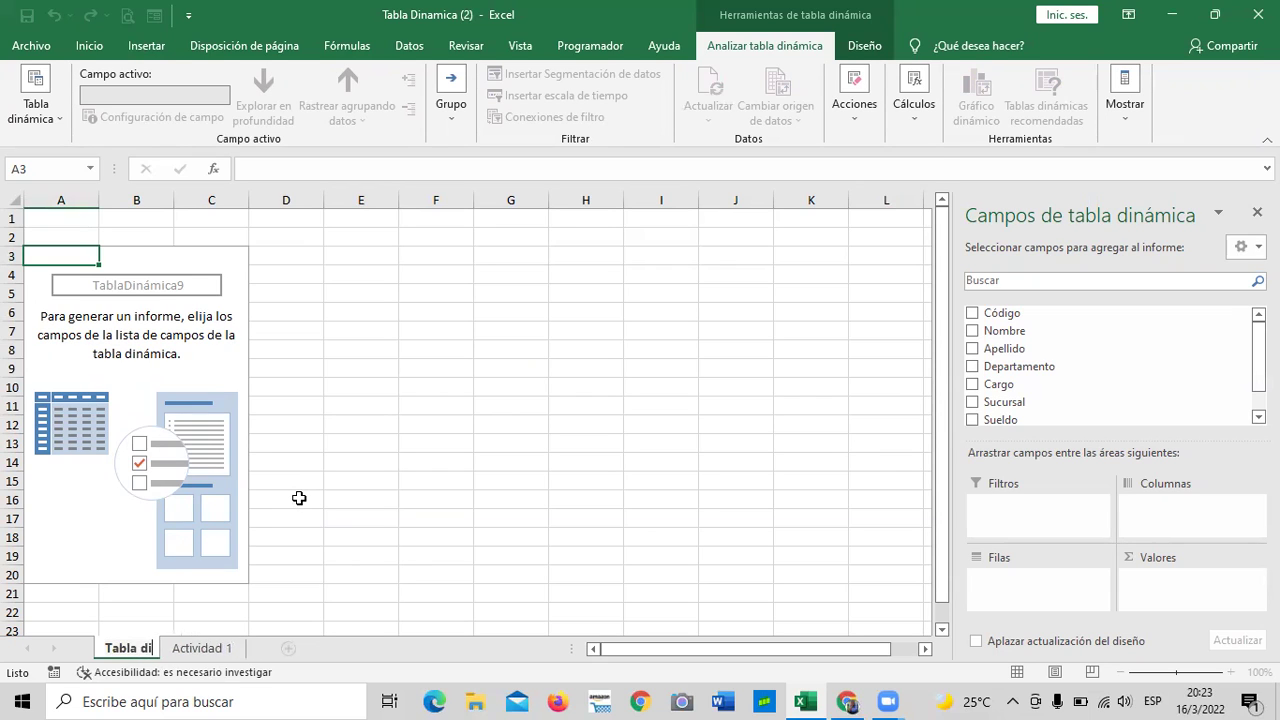
pyautogui.write('namica 1')
pyautogui.click(321, 497)
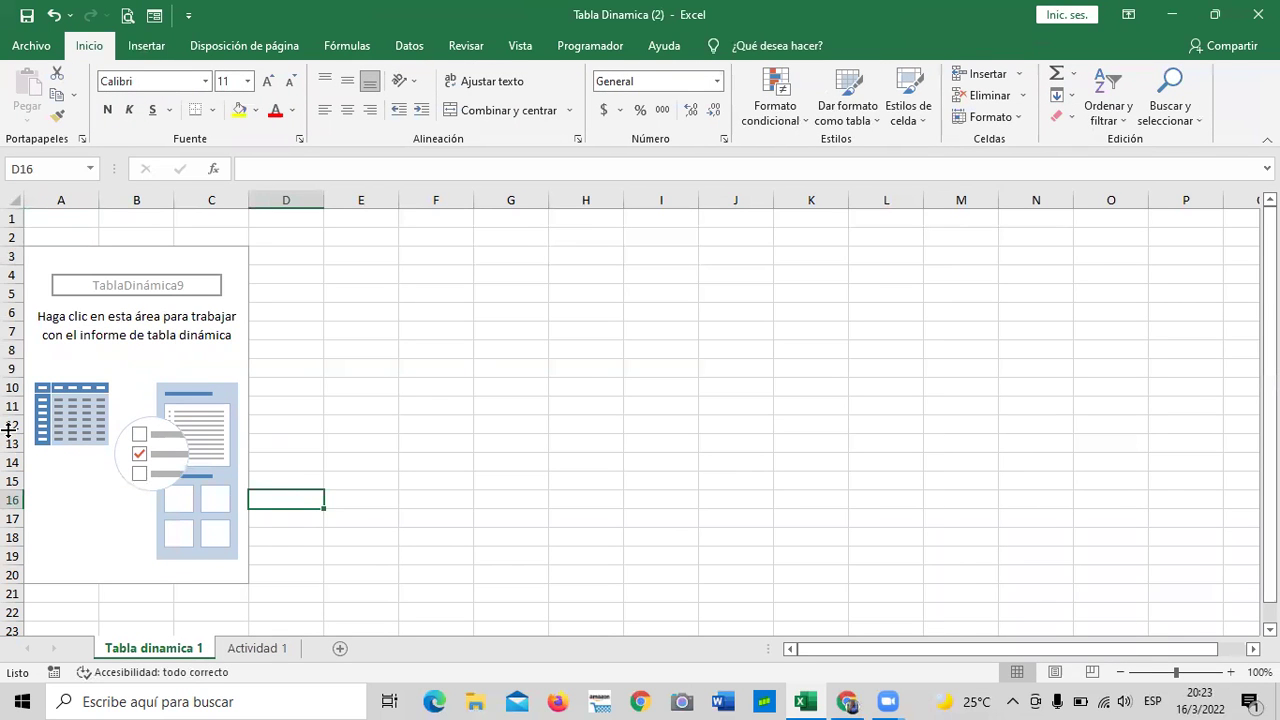
pyautogui.click(386, 403)
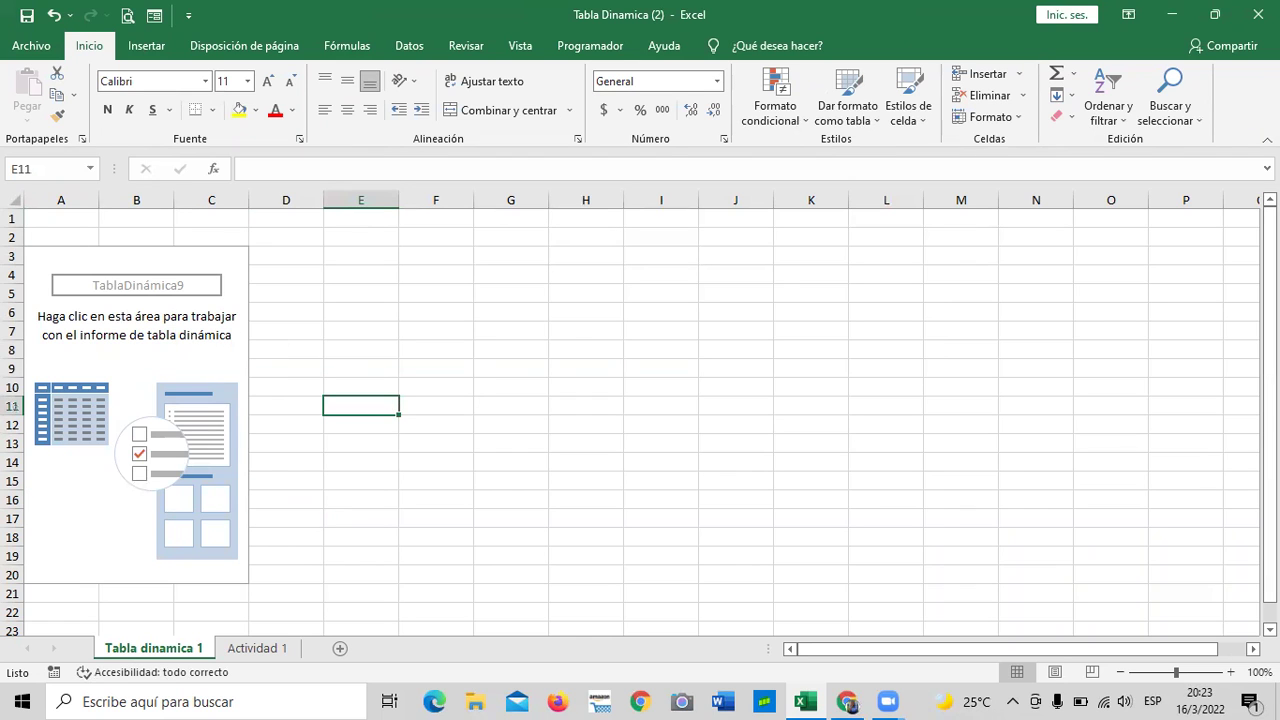
# Step: Select cells inside and outside the empty pivot table area to check when its field list is displayed
pyautogui.click(129, 369)
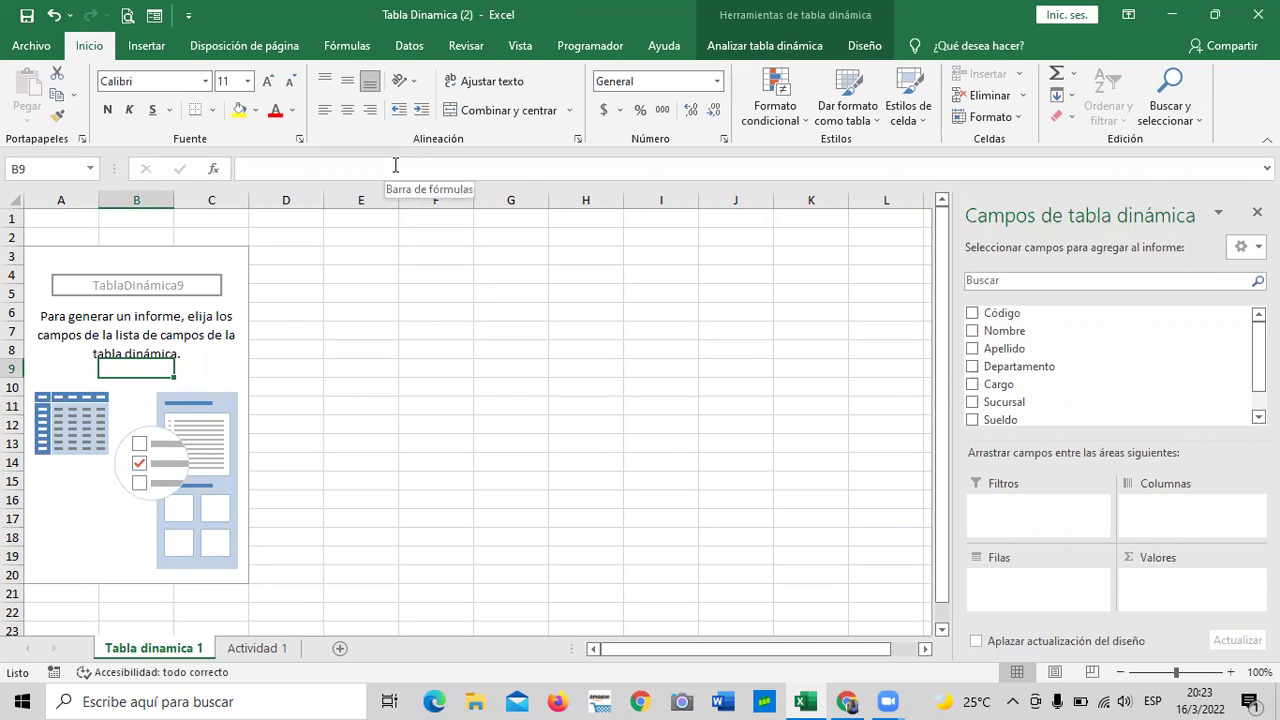
pyautogui.click(421, 352)
pyautogui.click(527, 512)
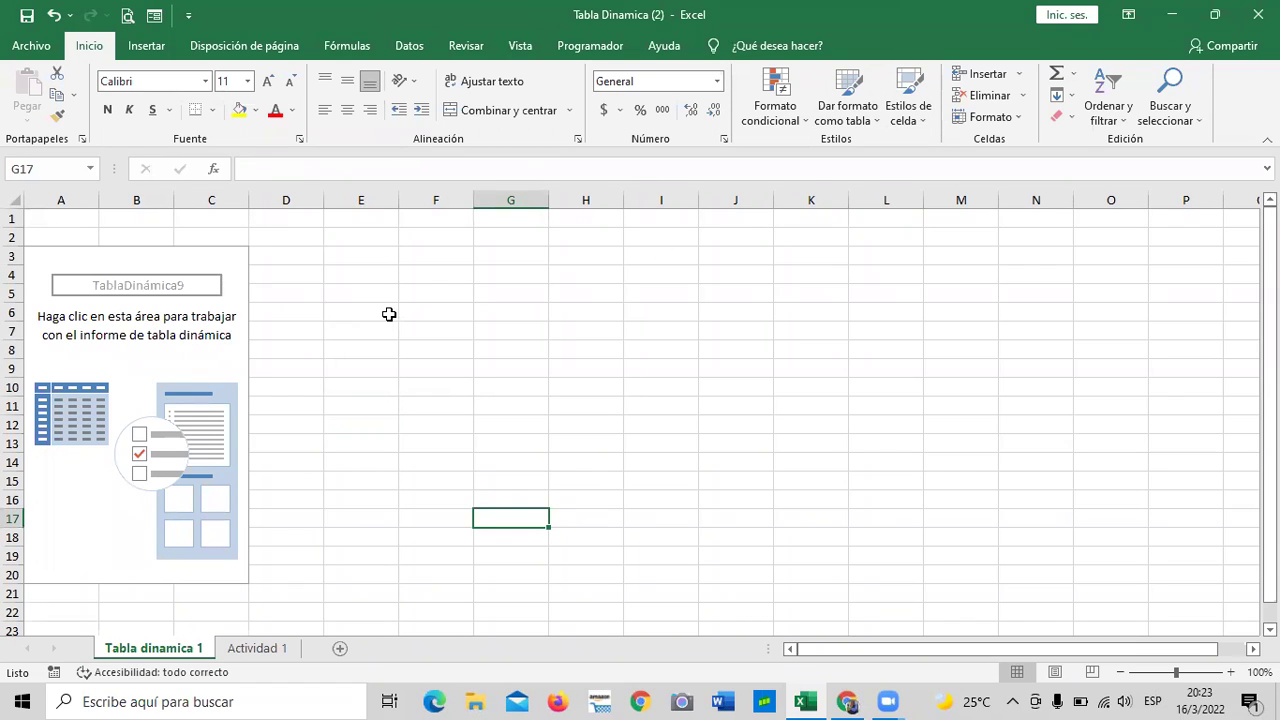
pyautogui.click(224, 352)
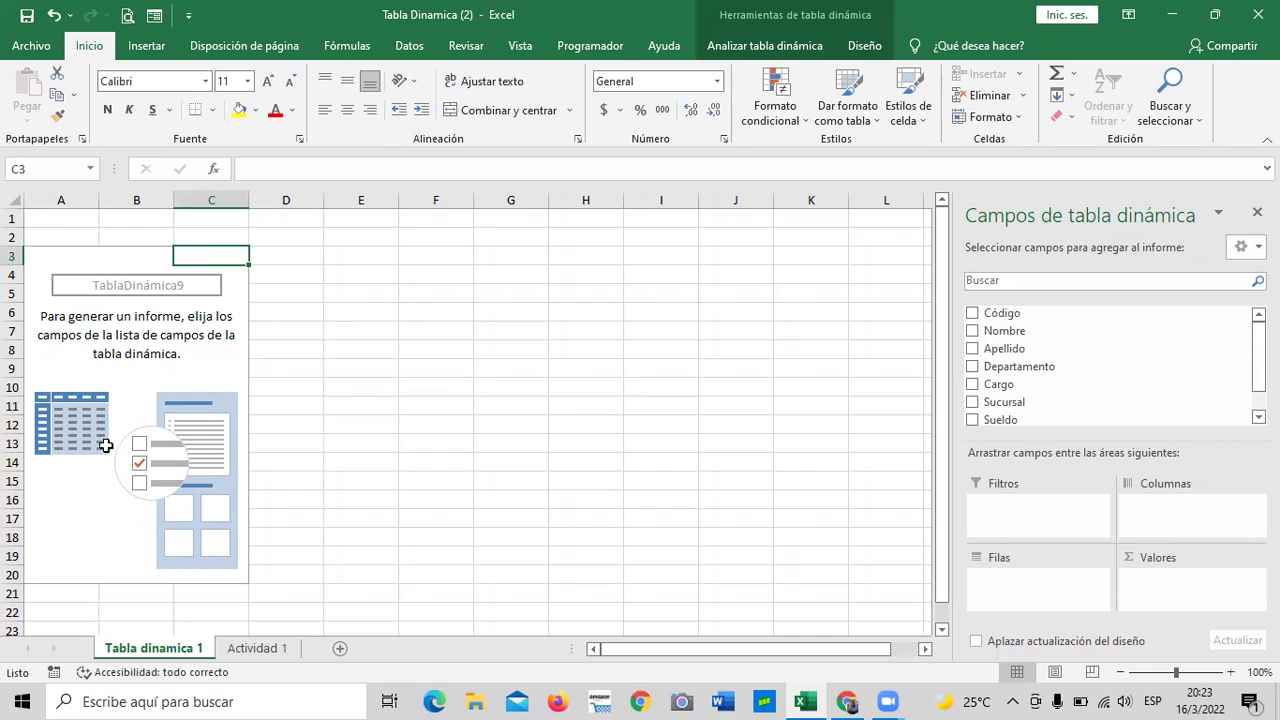
pyautogui.click(104, 518)
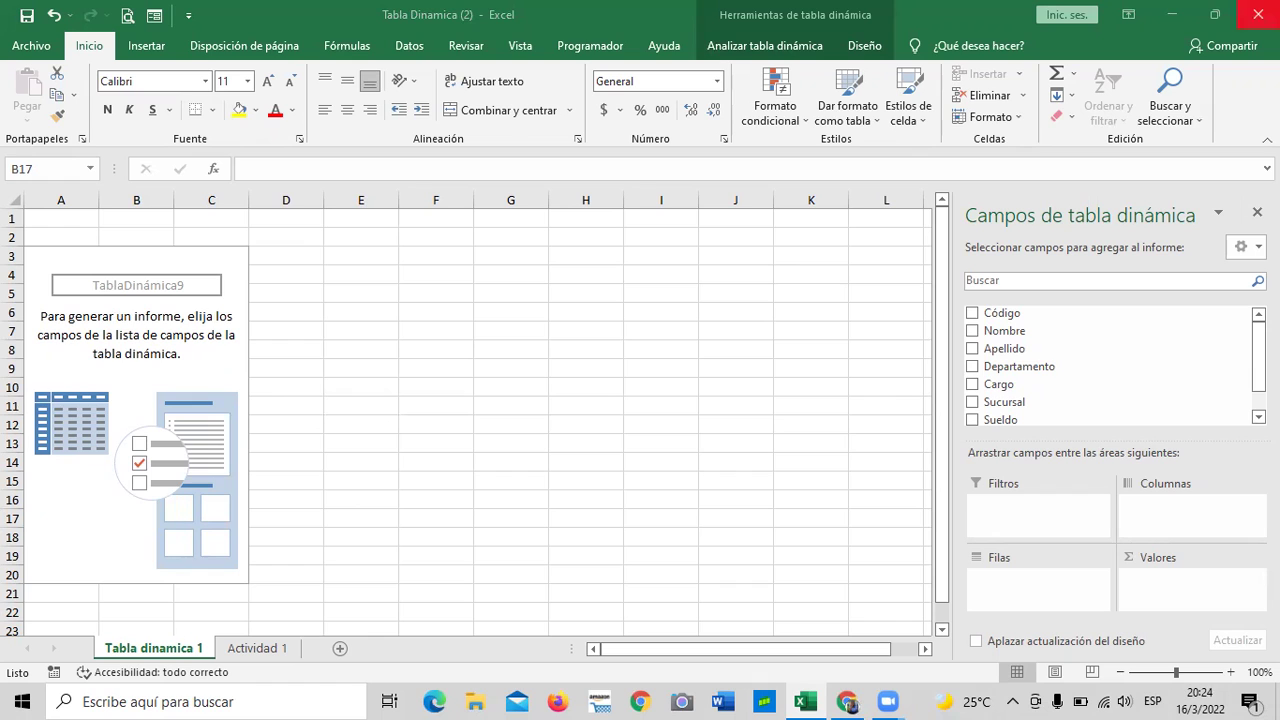
# Step: Close the pivot table field list and test selecting various cells inside and outside the empty pivot area
pyautogui.click(1257, 212)
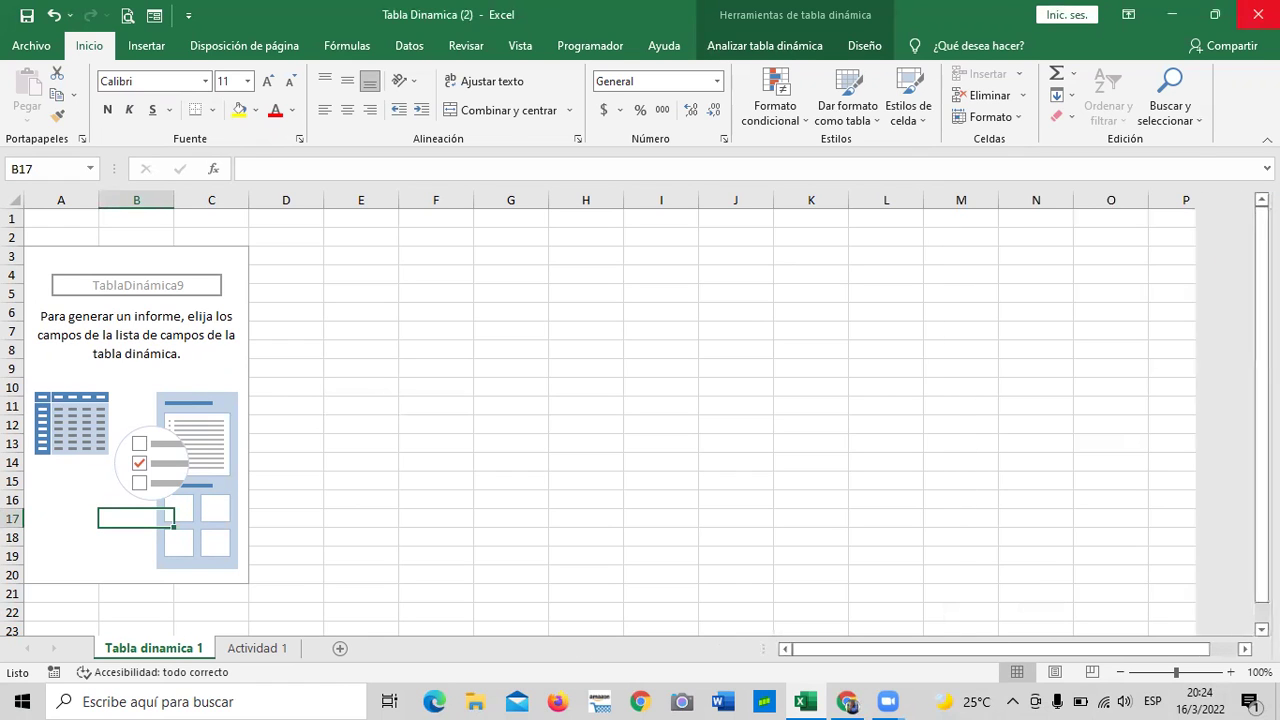
pyautogui.moveTo(713, 332); pyautogui.dragTo(713, 344)
pyautogui.click(163, 370)
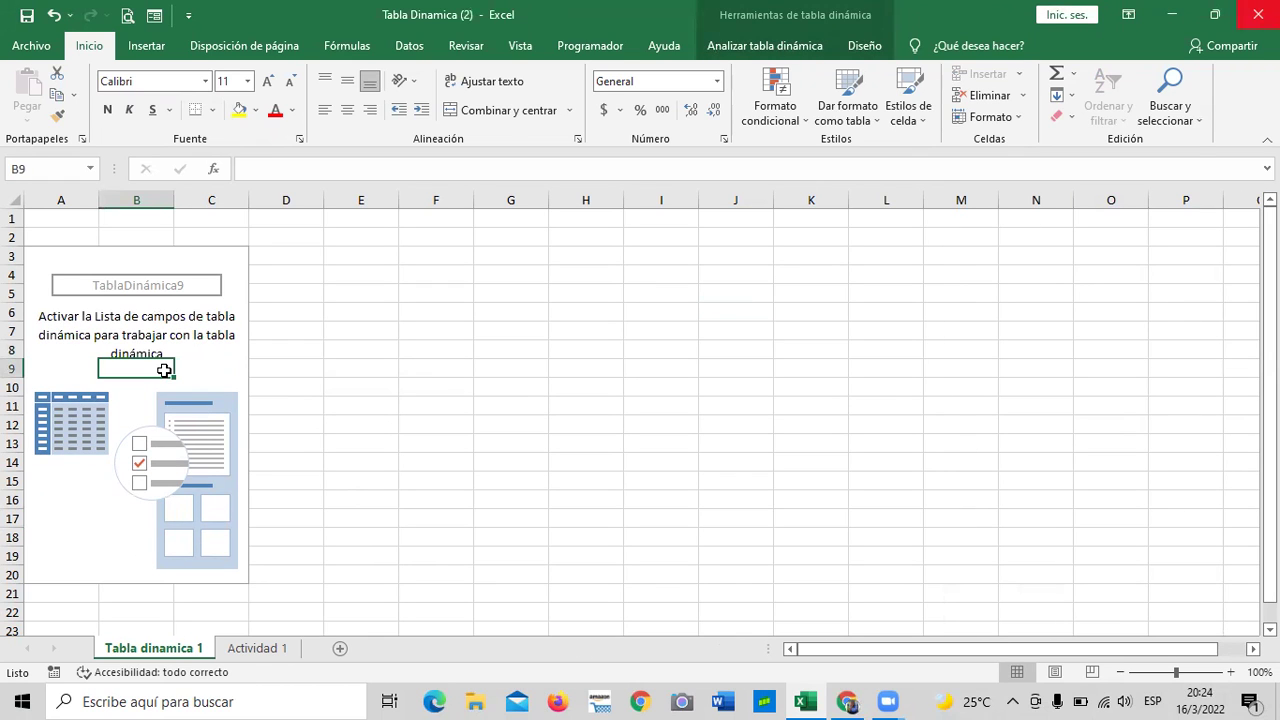
pyautogui.click(213, 361)
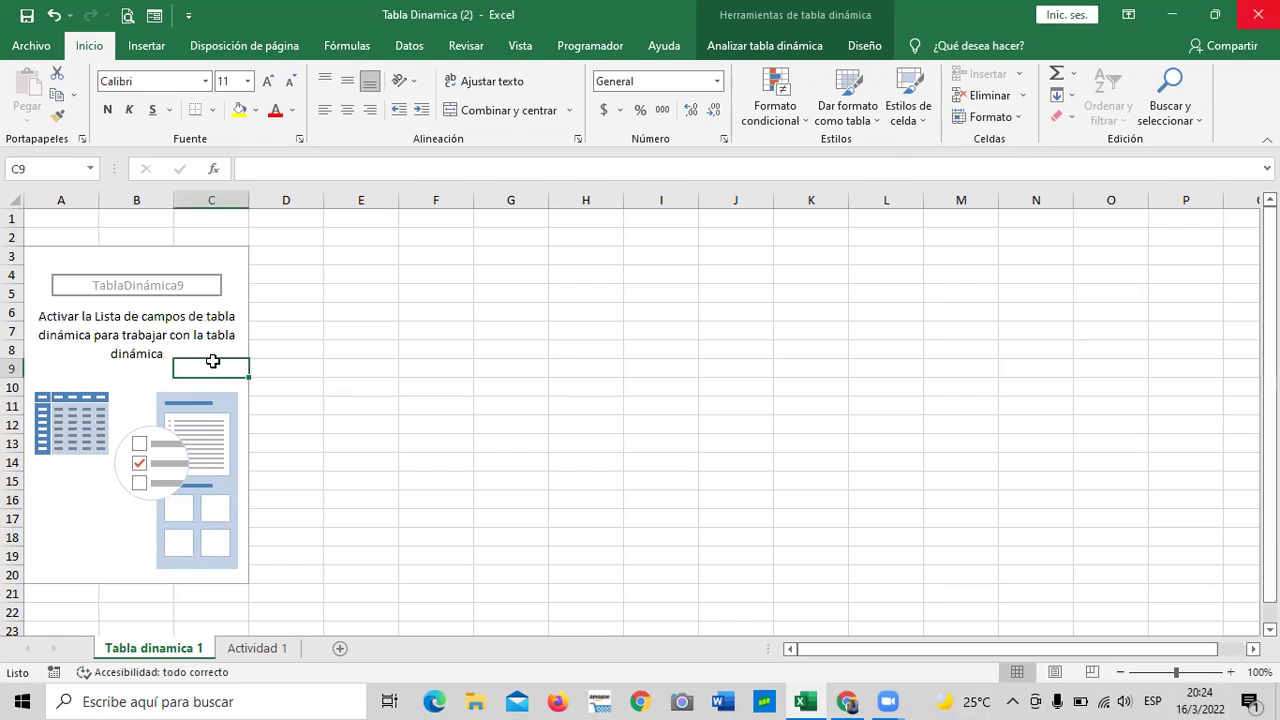
pyautogui.click(665, 367)
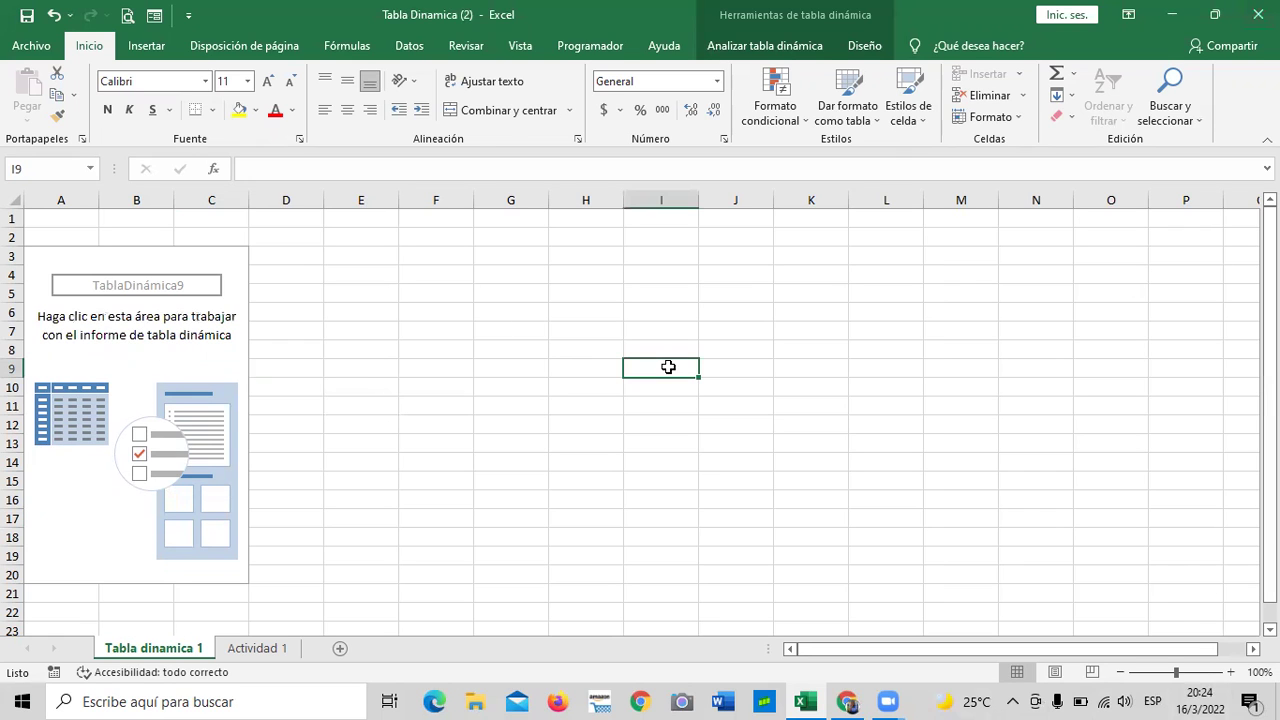
pyautogui.click(222, 258)
pyautogui.click(213, 367)
pyautogui.click(85, 538)
pyautogui.click(122, 557)
pyautogui.click(67, 520)
pyautogui.click(47, 352)
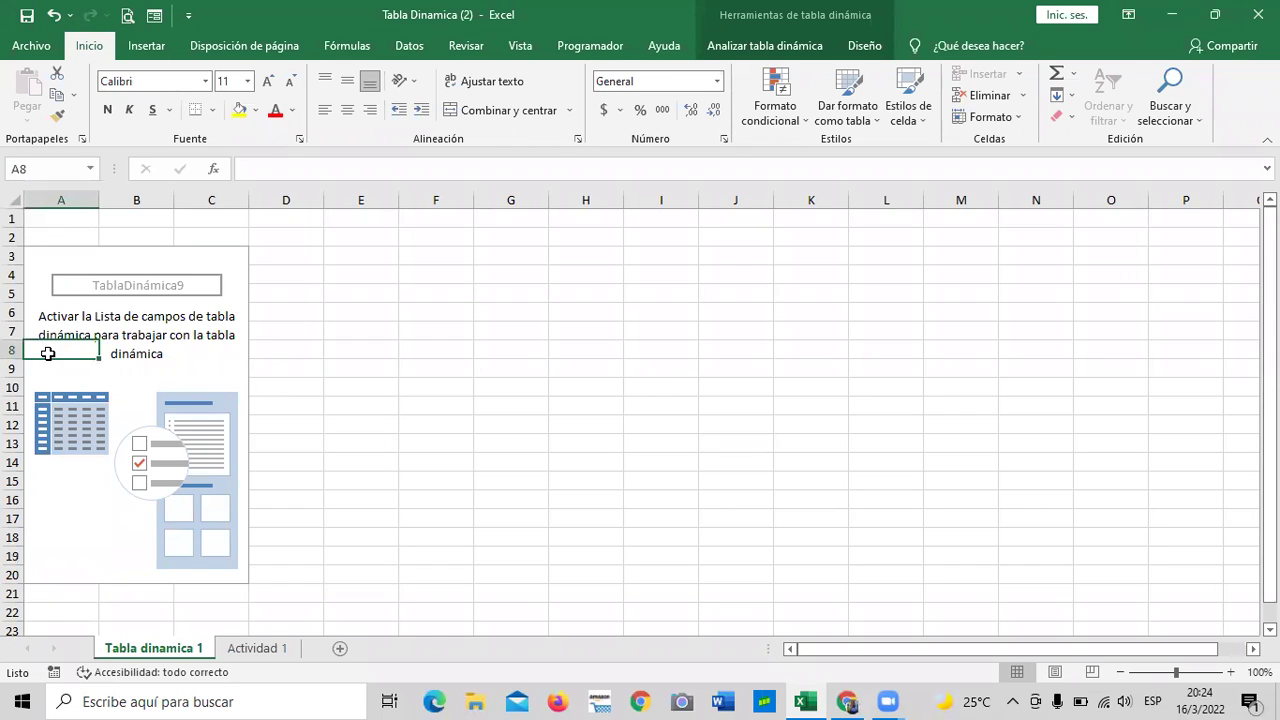
pyautogui.click(206, 366)
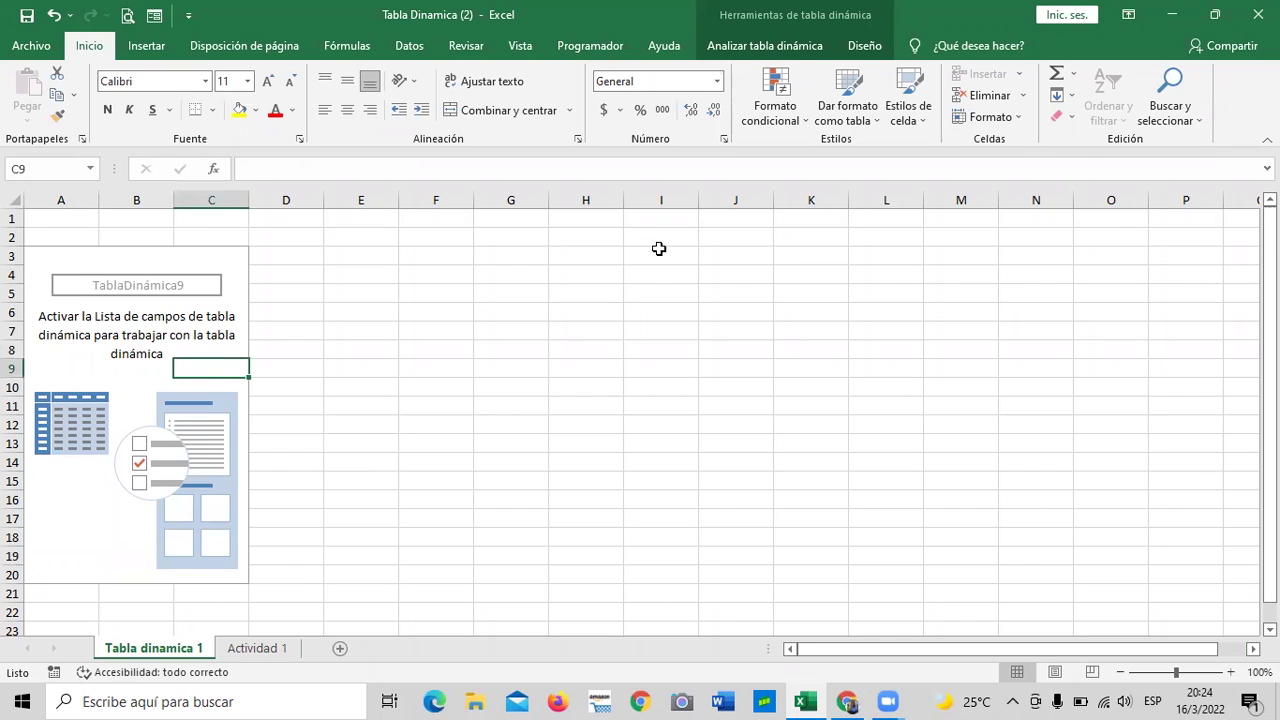
# Step: Turn the field list display back on for the empty pivot table and select a cell inside its area
pyautogui.click(787, 45)
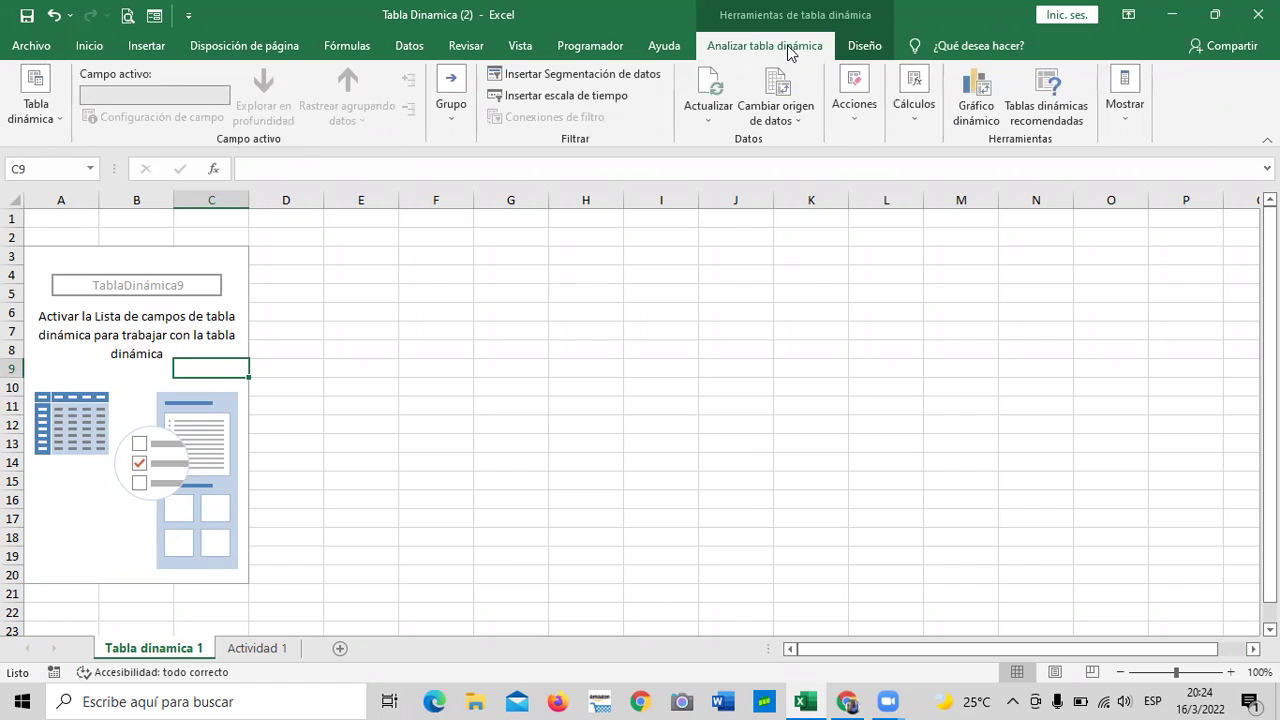
pyautogui.click(864, 46)
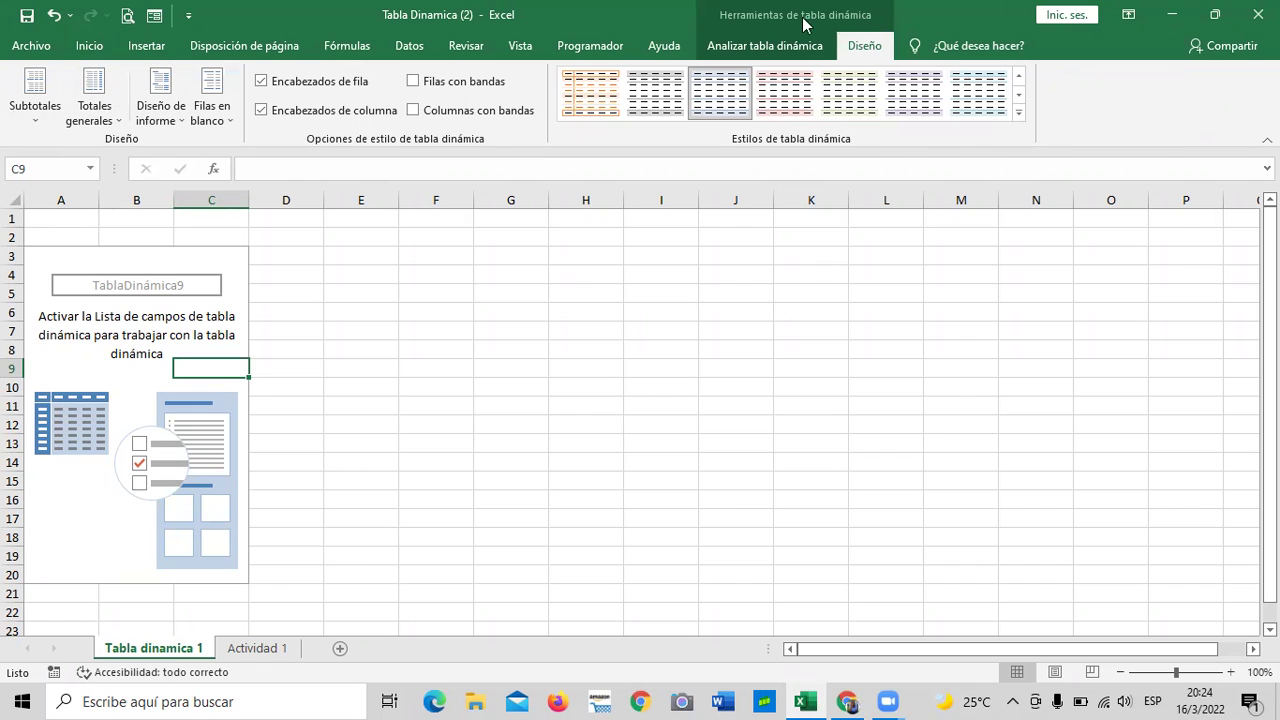
pyautogui.click(763, 44)
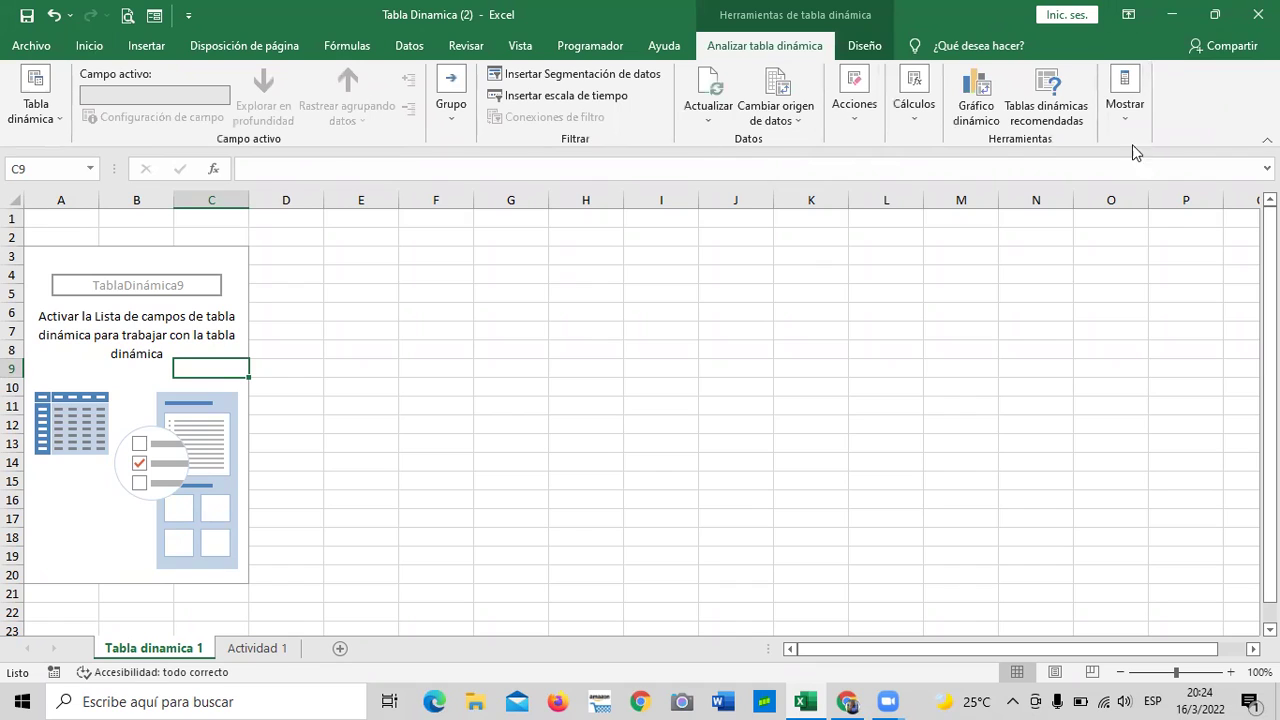
pyautogui.click(1126, 110)
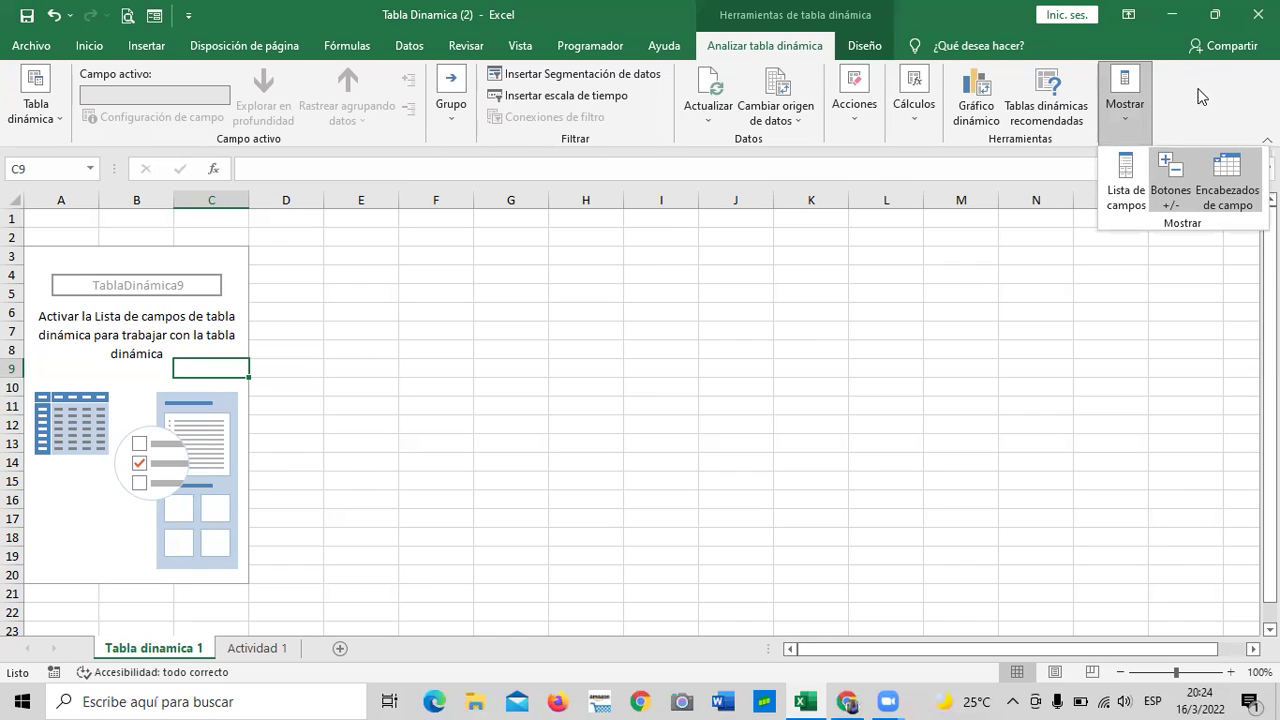
pyautogui.click(1126, 175)
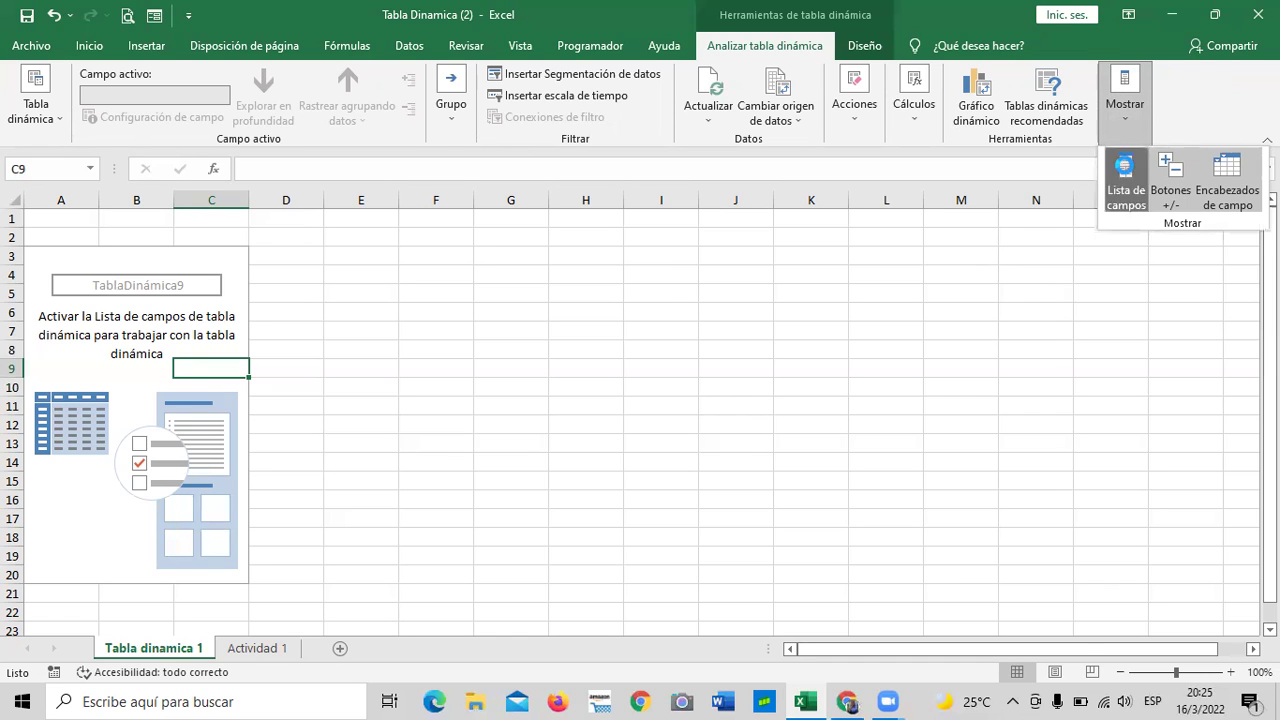
pyautogui.click(862, 383)
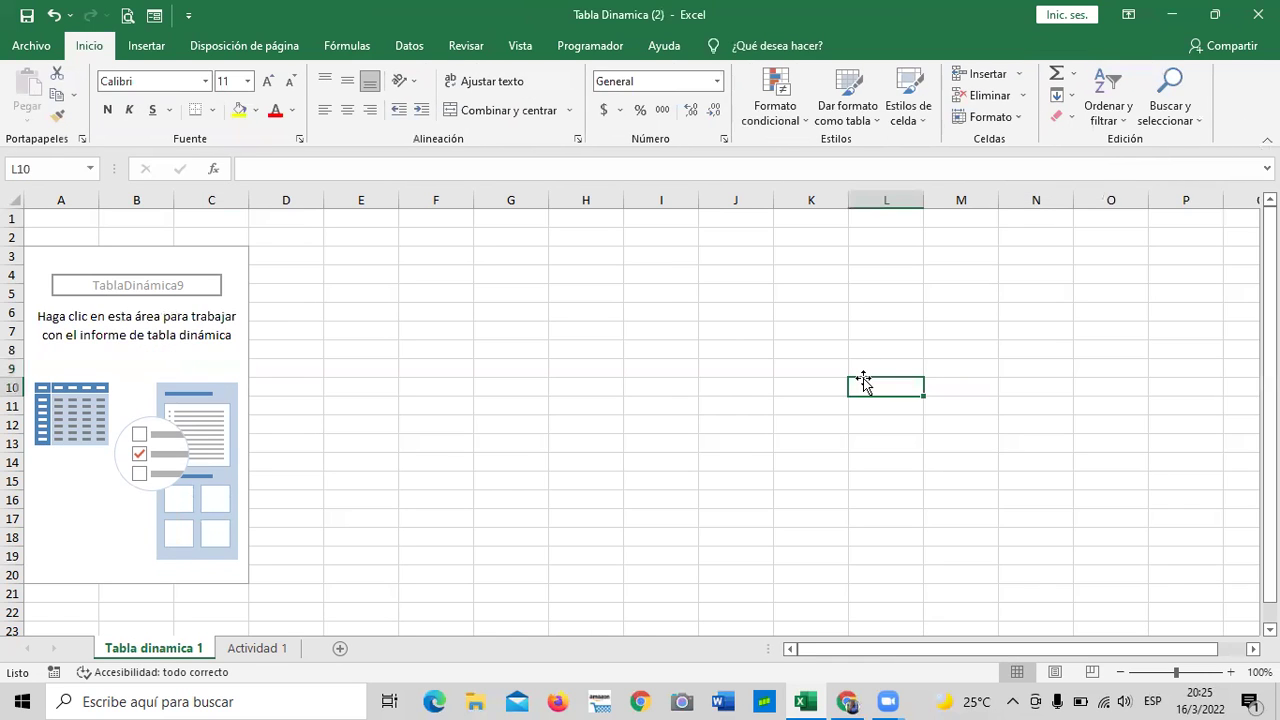
pyautogui.click(189, 357)
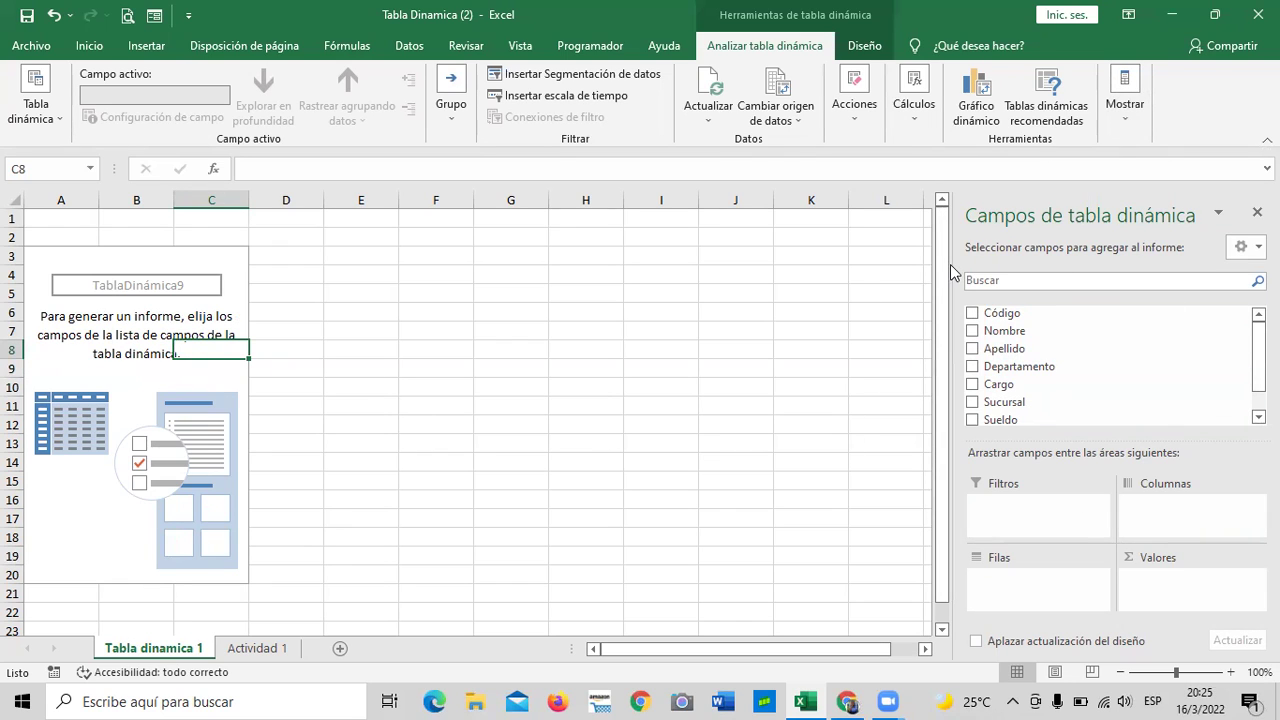
# Step: Narrow the pivot table field pane to leave more room for the worksheet, keeping the pivot table selected
pyautogui.moveTo(948, 270); pyautogui.dragTo(1011, 270)
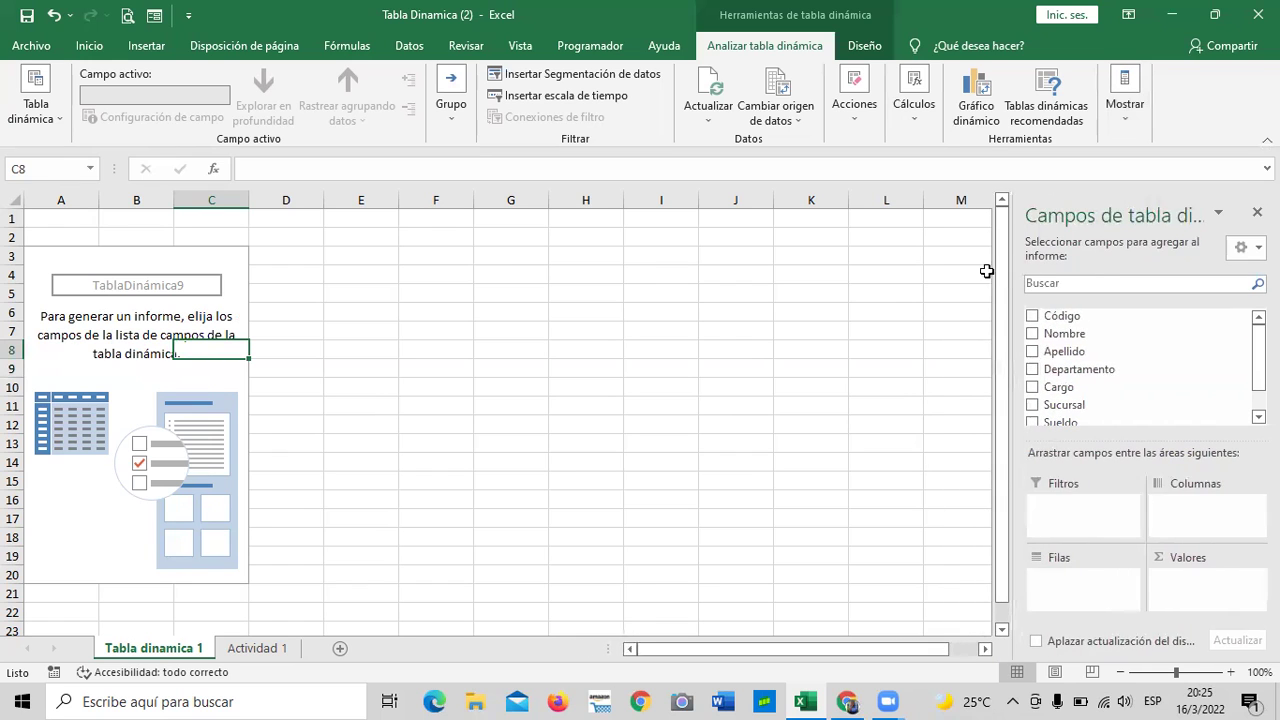
pyautogui.click(888, 292)
pyautogui.click(200, 350)
# Step: Add the Departamento field to the rows of the pivot table on the Tabla dinamica 1 sheet
pyautogui.scroll(-2, 1189, 385)
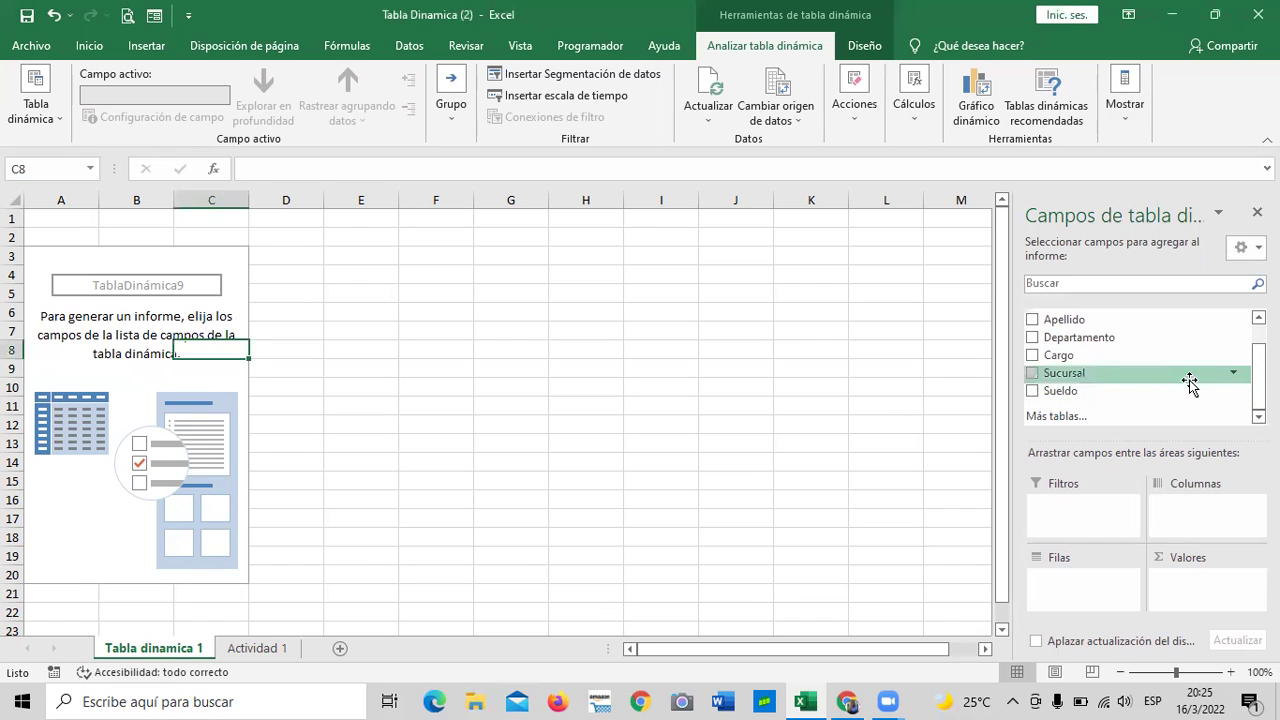
pyautogui.scroll(2, 1189, 383)
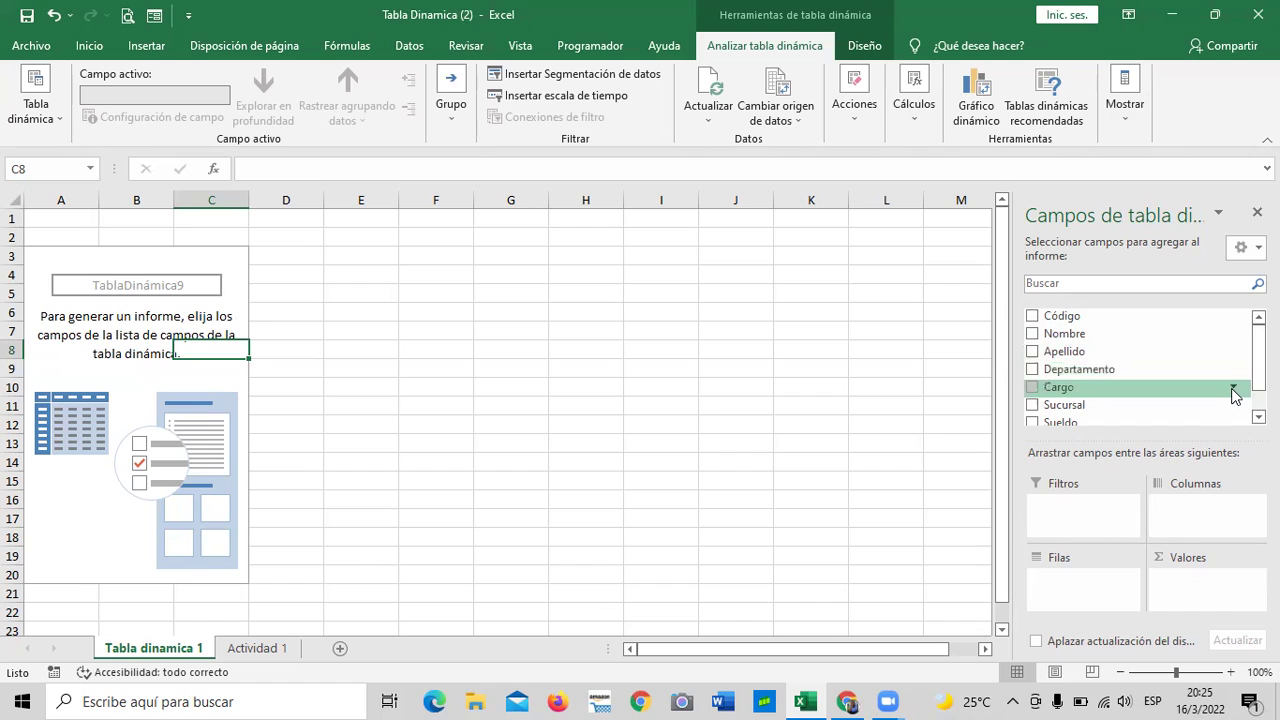
pyautogui.scroll(-1, 1189, 380)
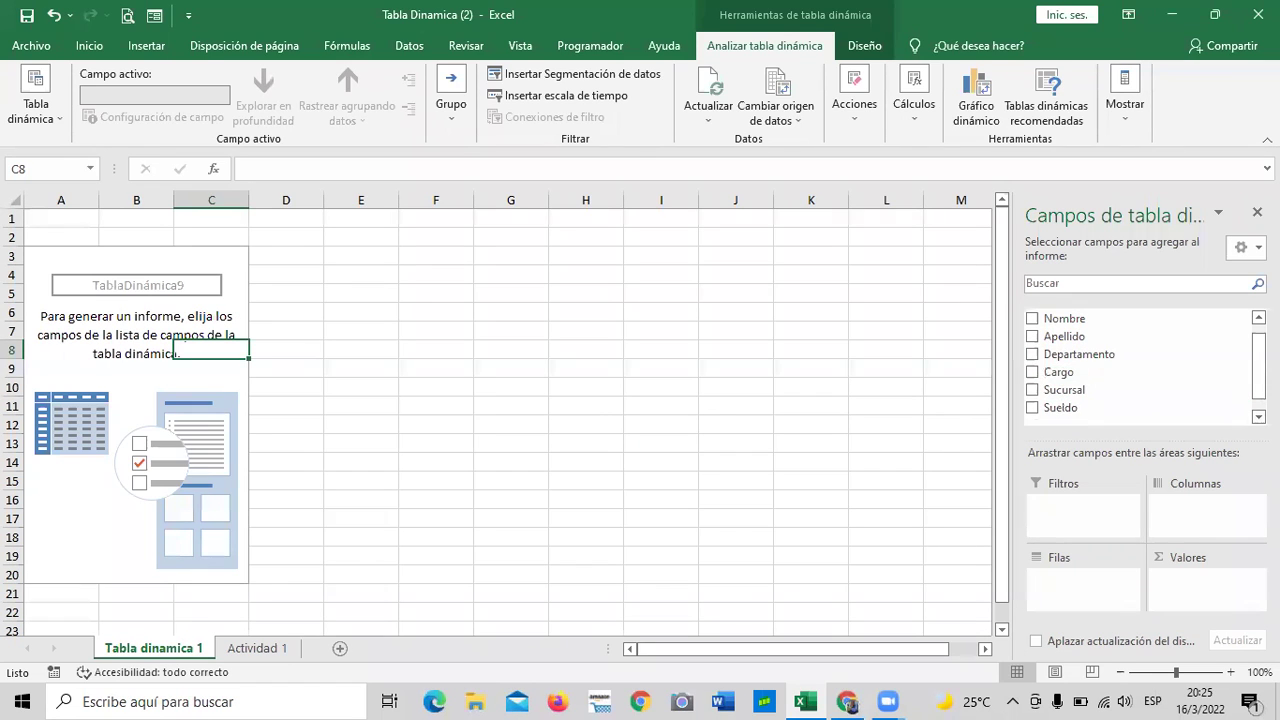
pyautogui.scroll(-1, 1140, 365)
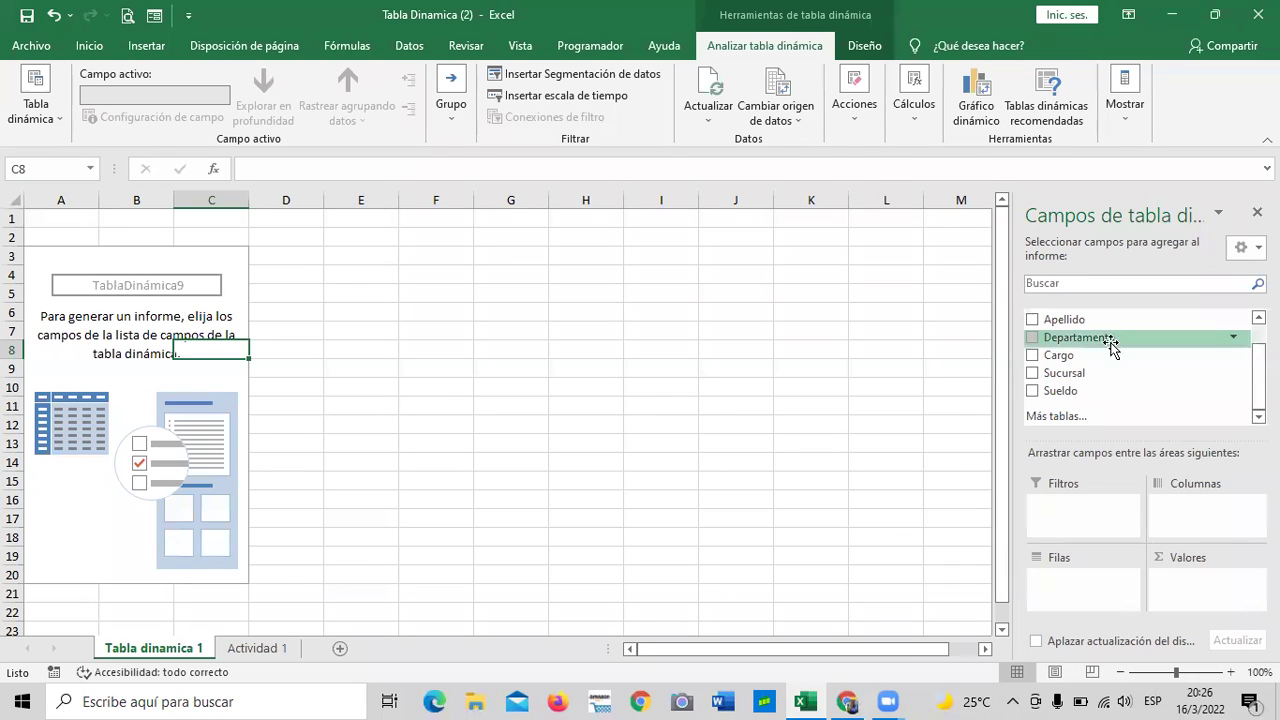
pyautogui.click(1033, 338)
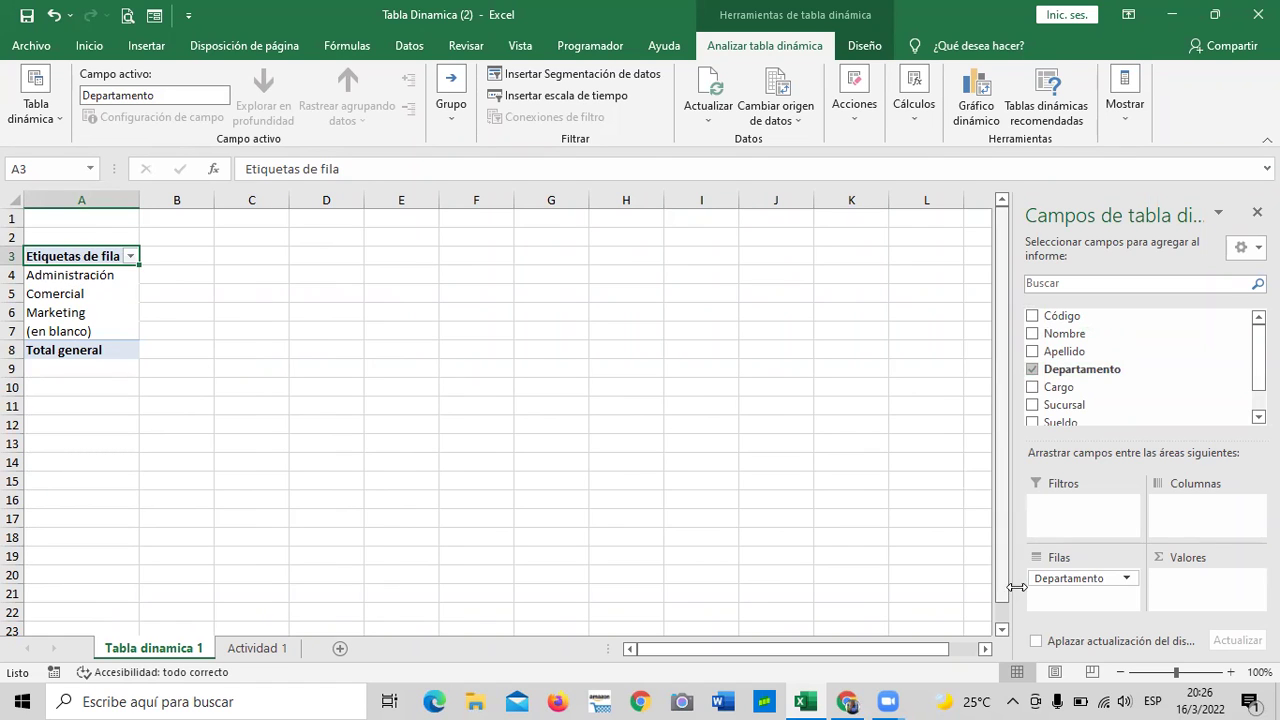
# Step: Try Departamento as column labels in the pivot table, and return the field to the rows area
pyautogui.moveTo(1045, 580); pyautogui.dragTo(1186, 516)
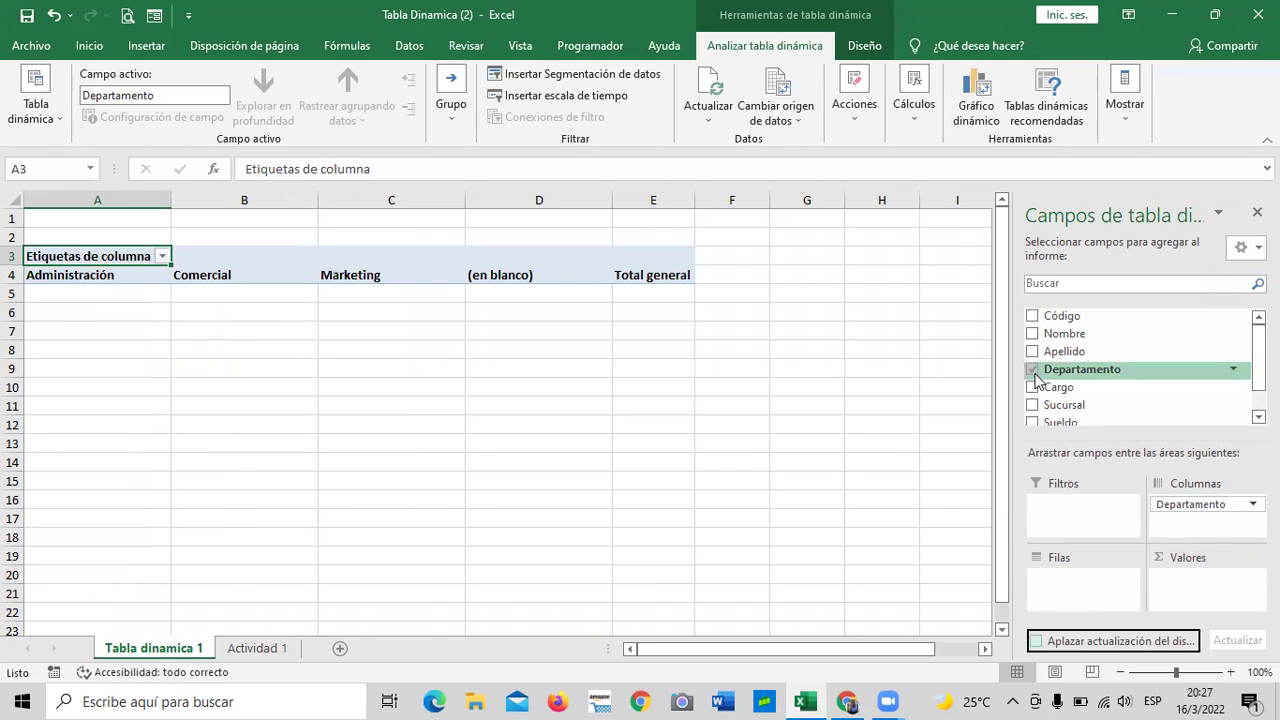
pyautogui.moveTo(1192, 507); pyautogui.dragTo(1100, 592)
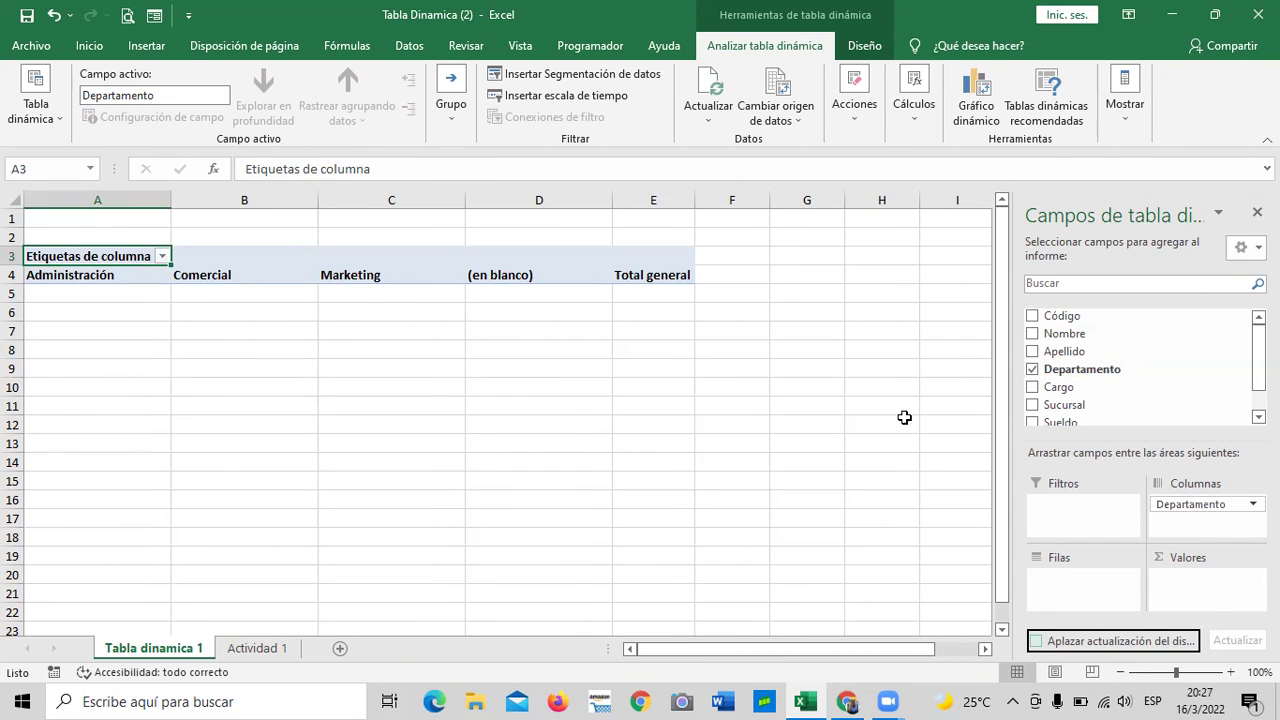
pyautogui.click(1200, 504)
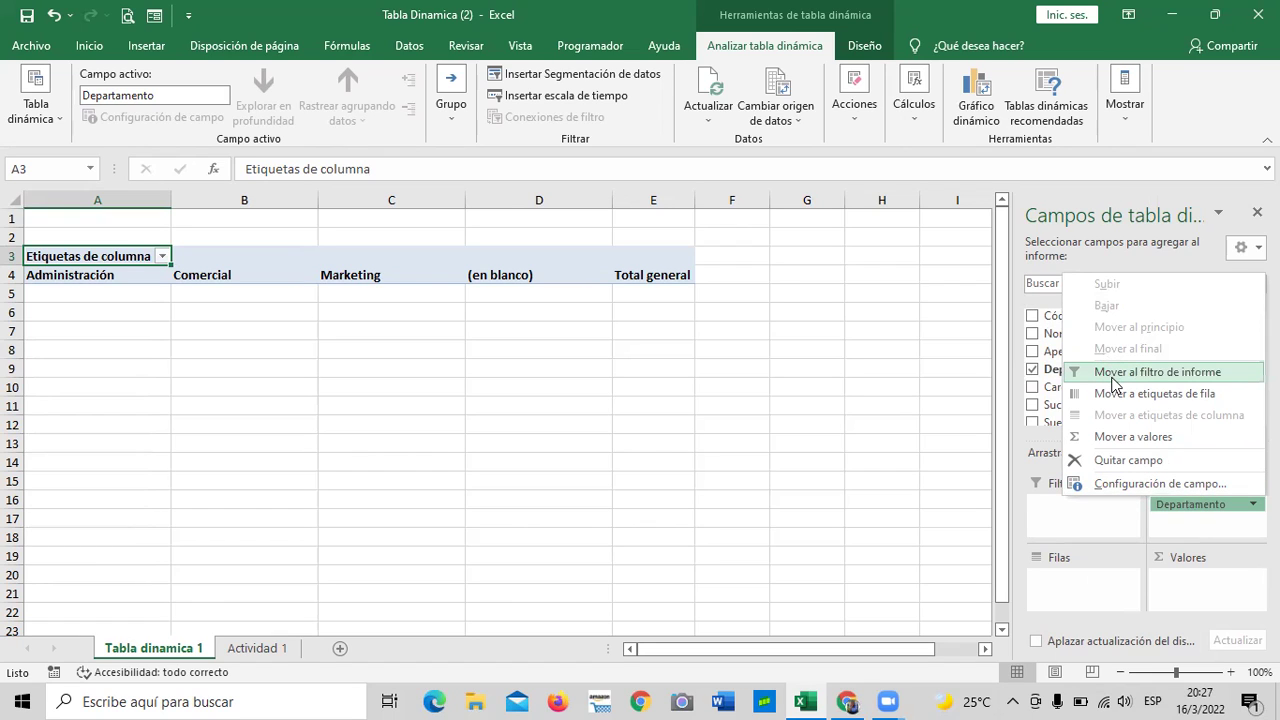
pyautogui.click(1150, 516)
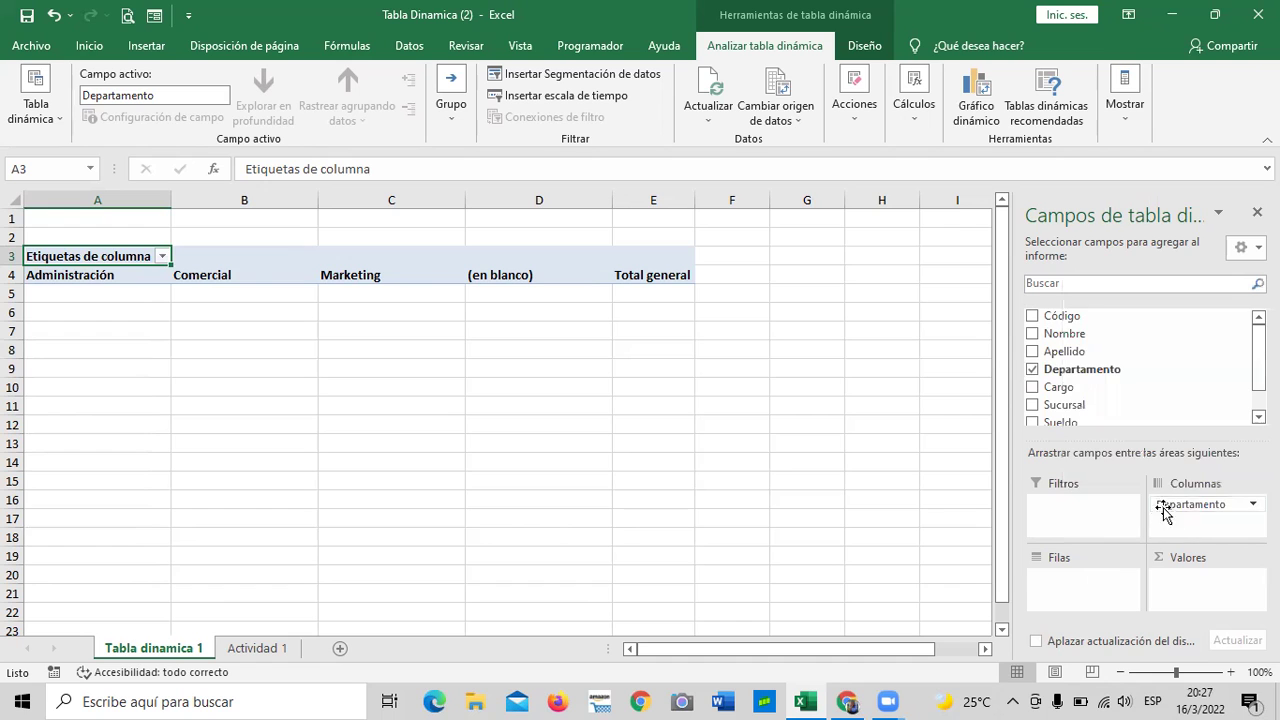
pyautogui.moveTo(1190, 512); pyautogui.dragTo(1083, 583)
pyautogui.click(569, 394)
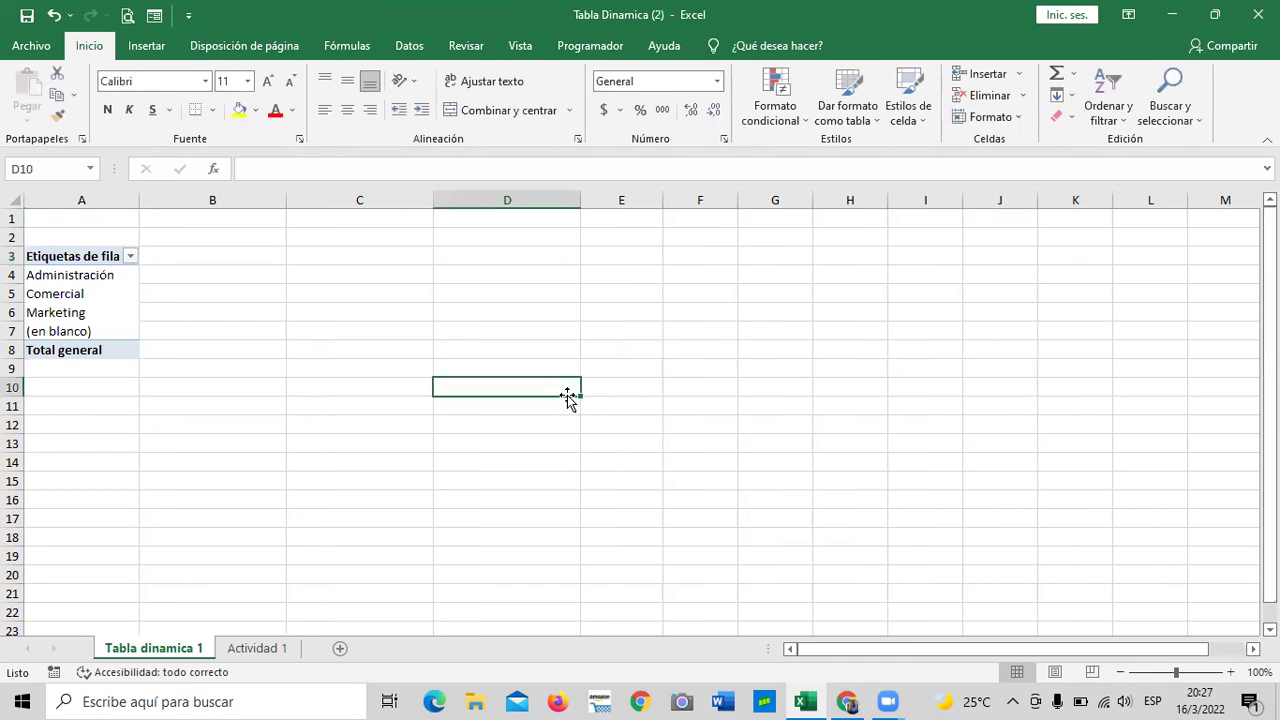
pyautogui.click(108, 292)
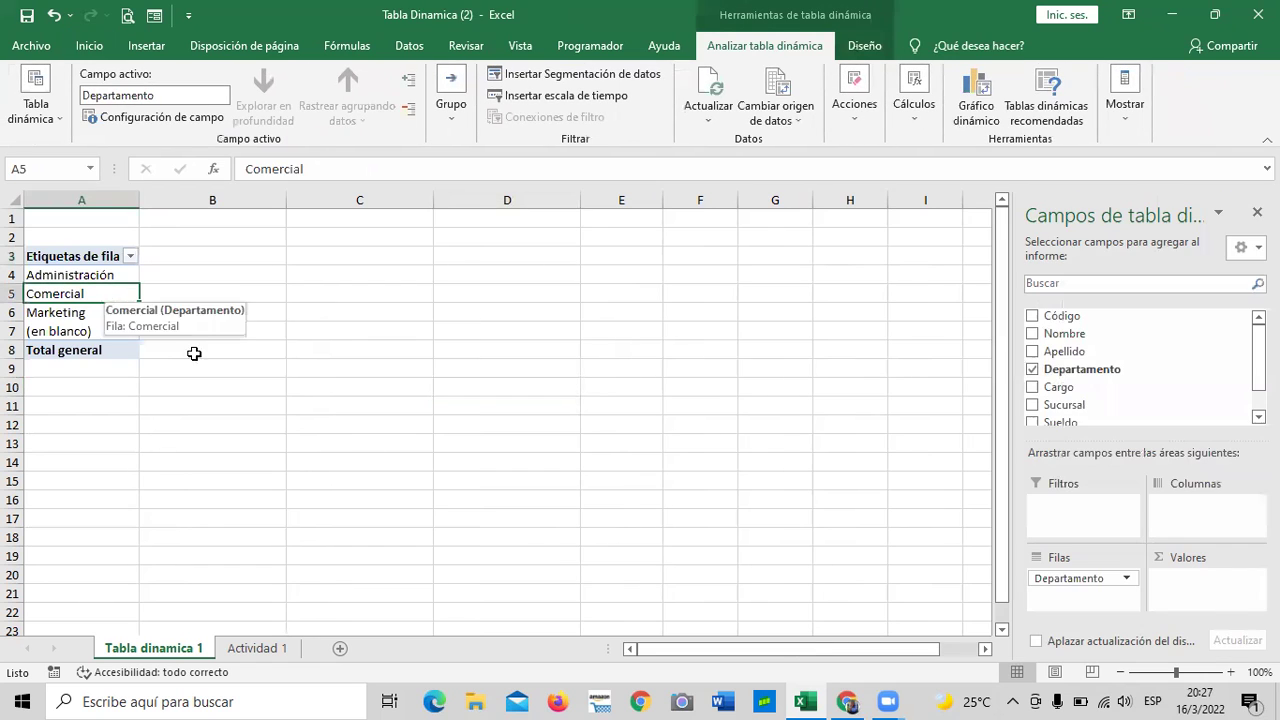
# Step: Review the pivot table requirements on the Actividad 1 sheet, and examine the available fields and department row labels on Tabla dinamica 1
pyautogui.click(270, 652)
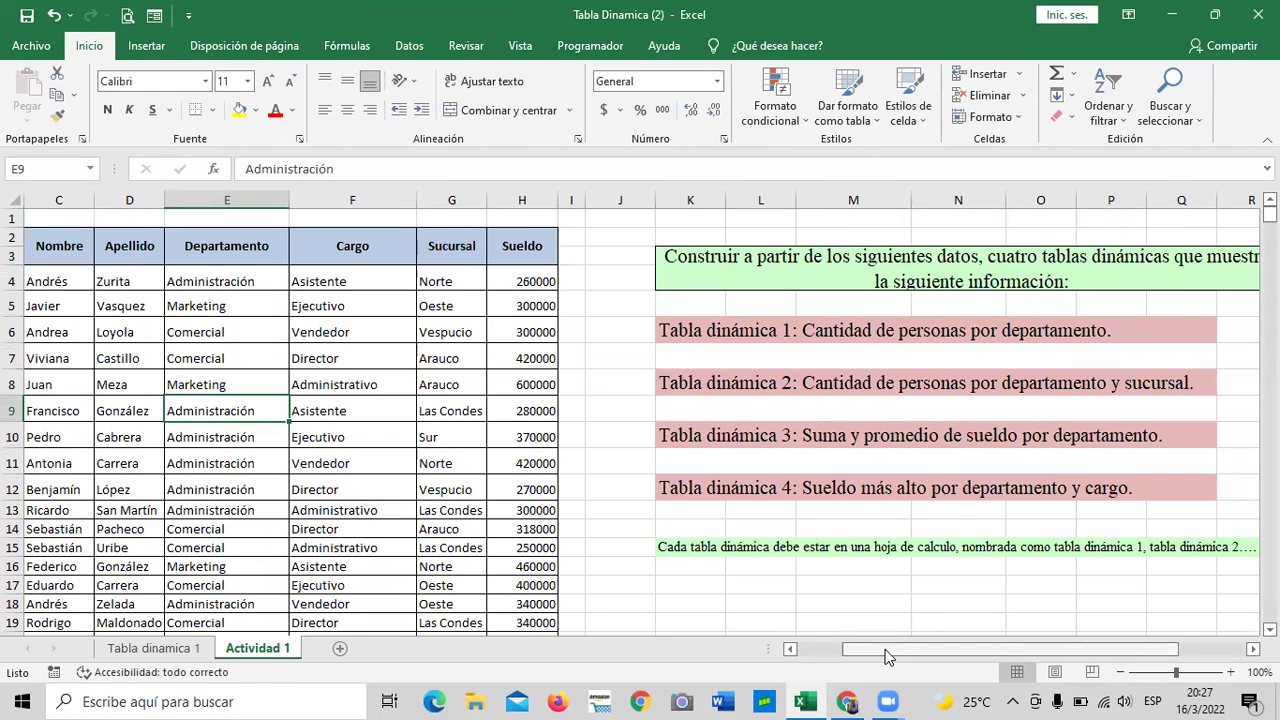
pyautogui.hscroll(2, 885, 655)
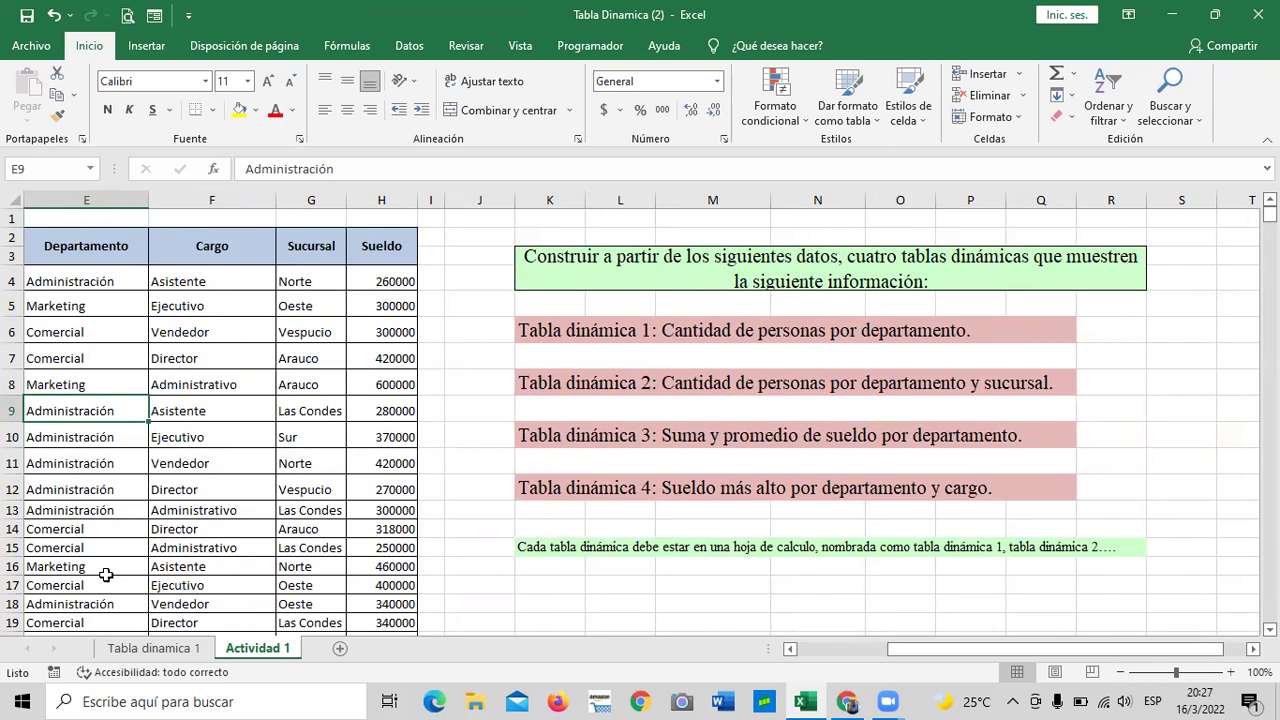
pyautogui.click(135, 656)
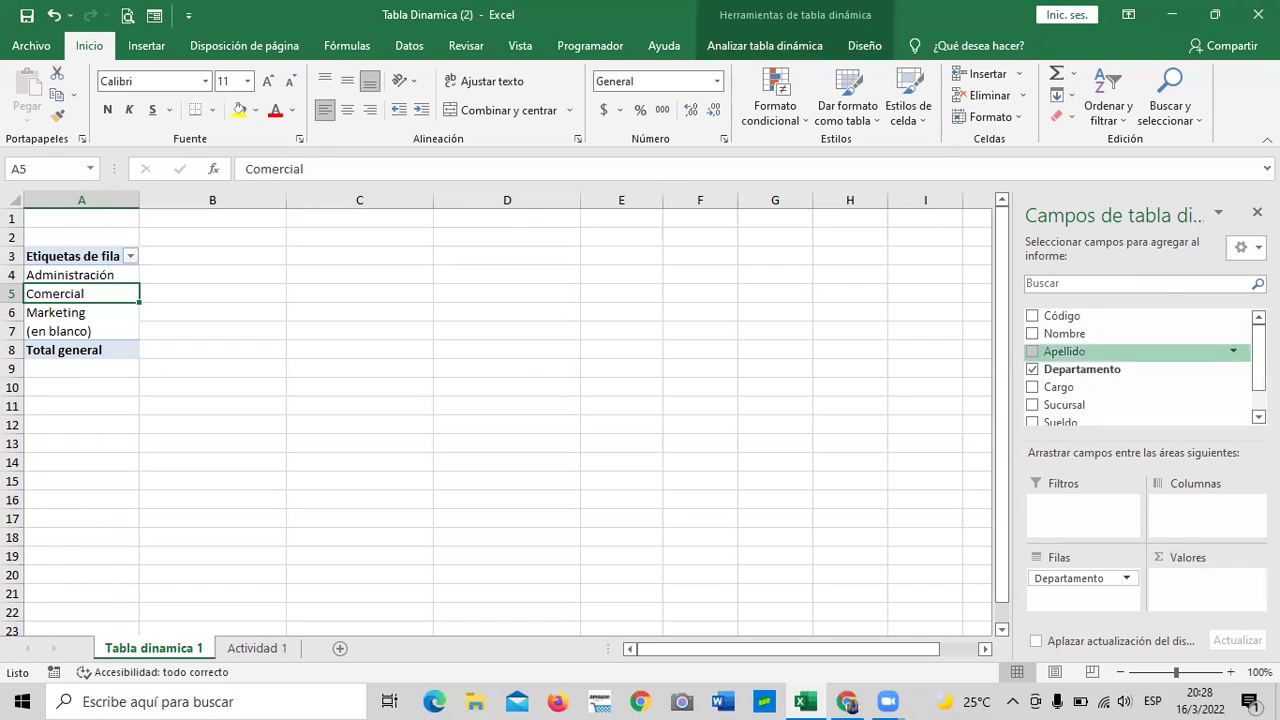
pyautogui.scroll(-2, 1200, 365)
pyautogui.scroll(2, 1200, 365)
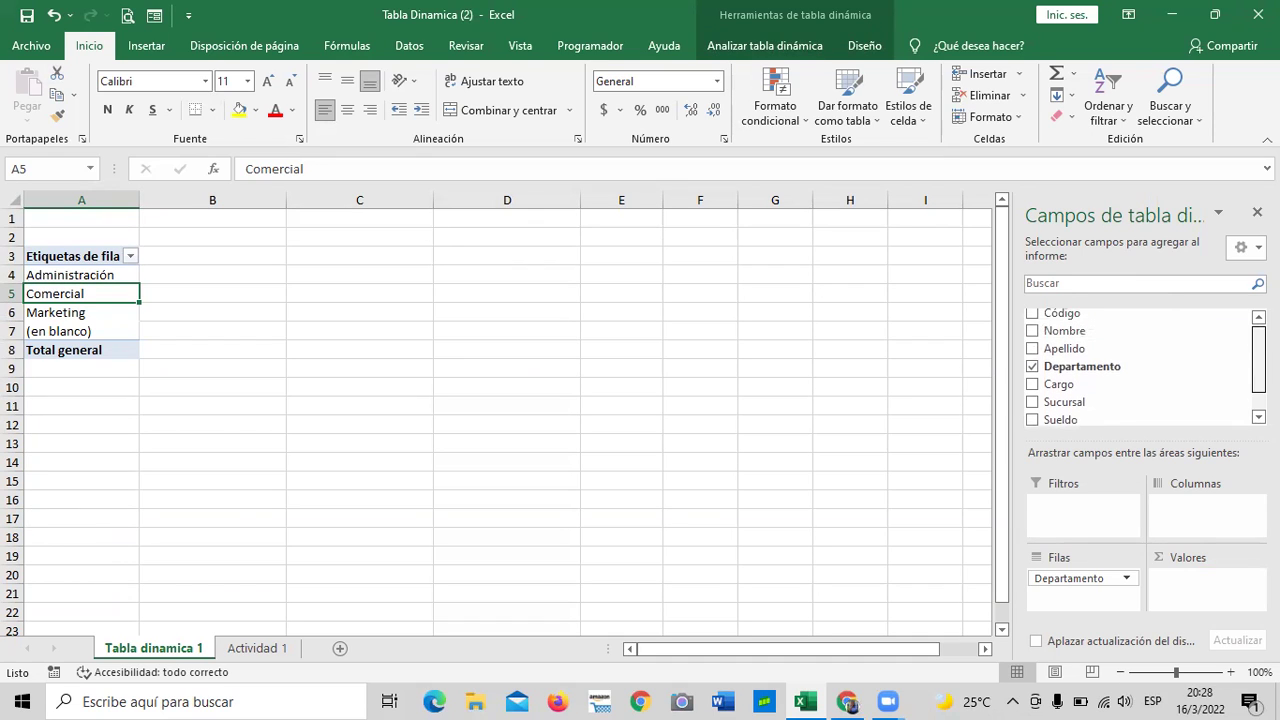
pyautogui.click(63, 275)
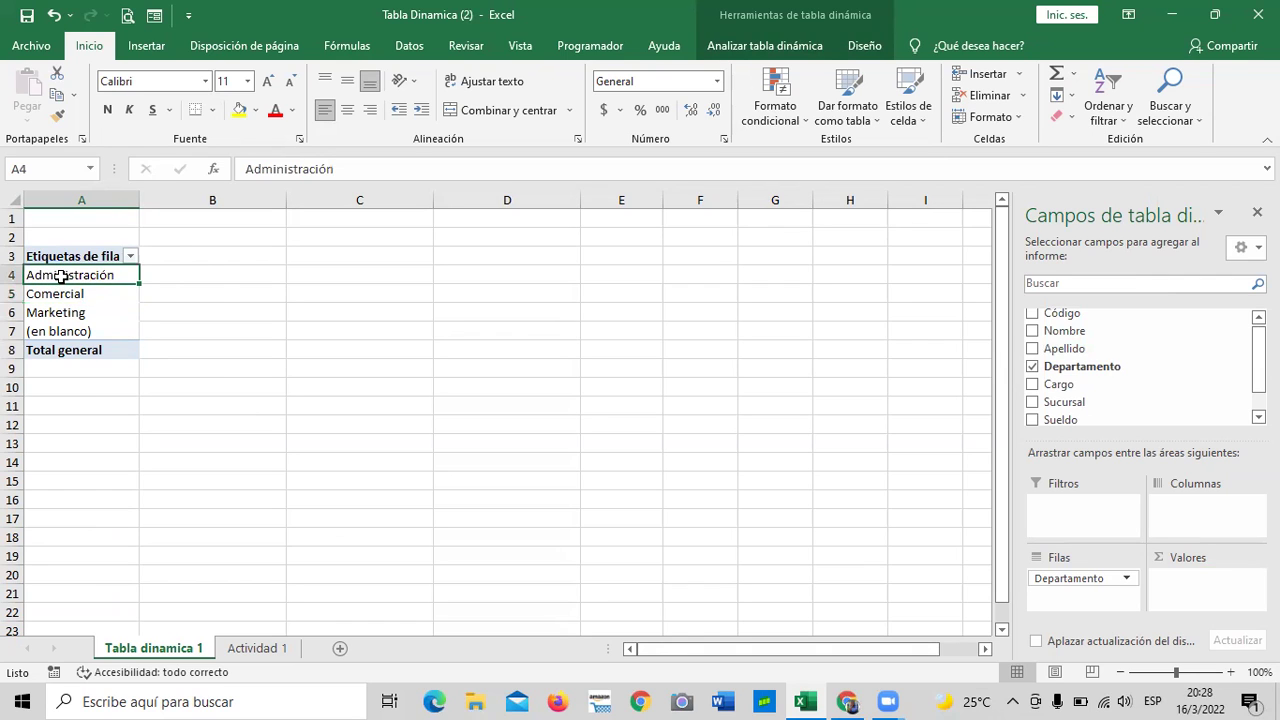
pyautogui.click(47, 294)
pyautogui.click(48, 313)
pyautogui.click(57, 332)
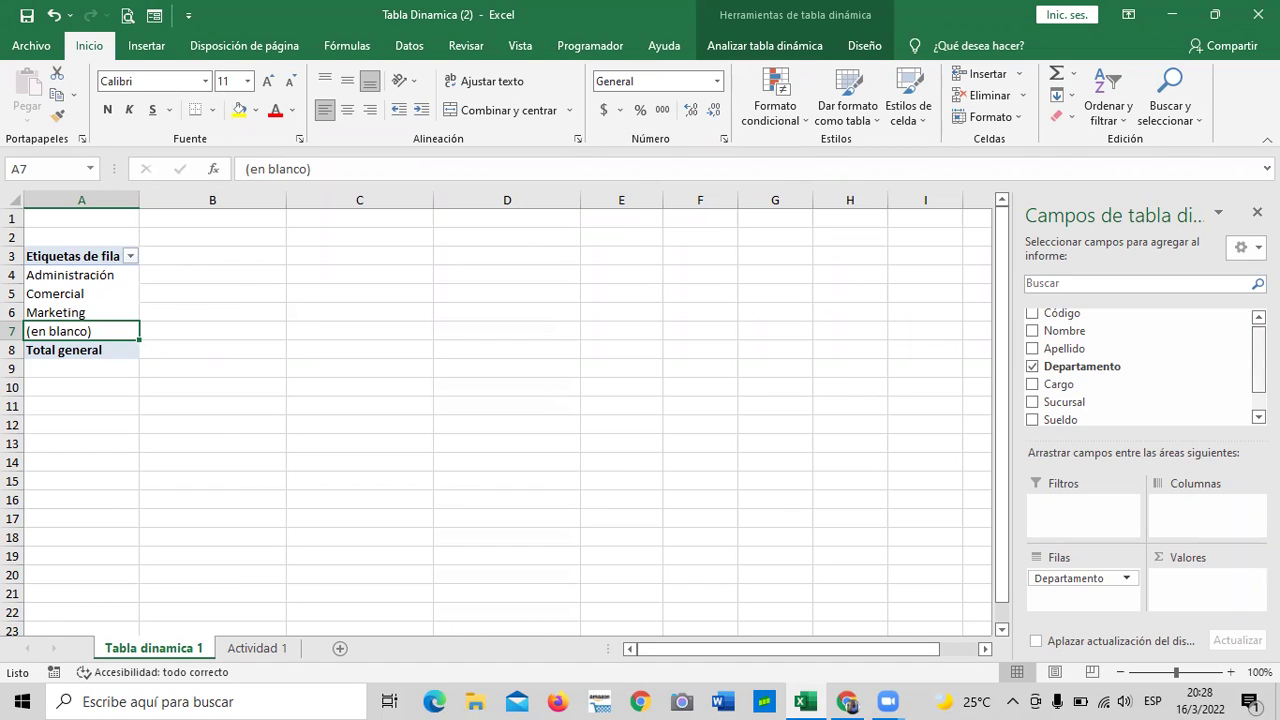
# Step: Add the Nombre field to the pivot table rows beneath Departamento, and look through the names grouped under each department
pyautogui.scroll(1, 1140, 366)
pyautogui.scroll(-2, 1140, 366)
pyautogui.scroll(2, 1140, 366)
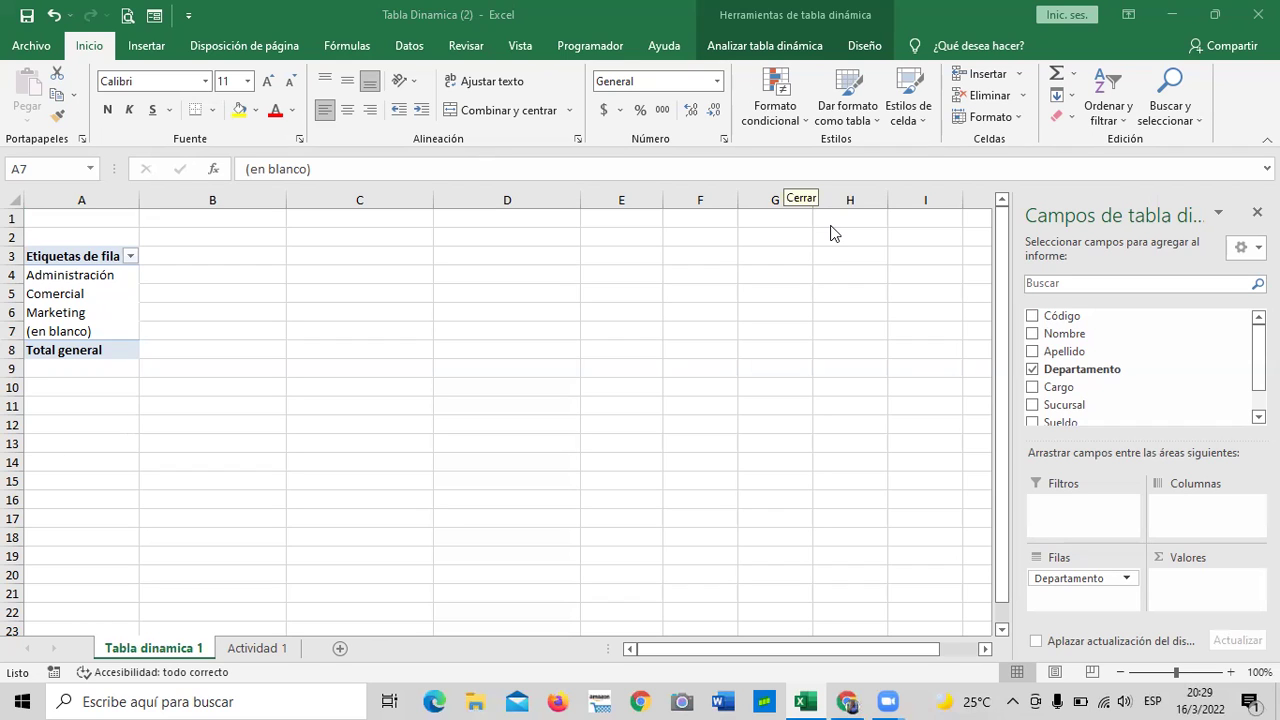
pyautogui.click(1033, 334)
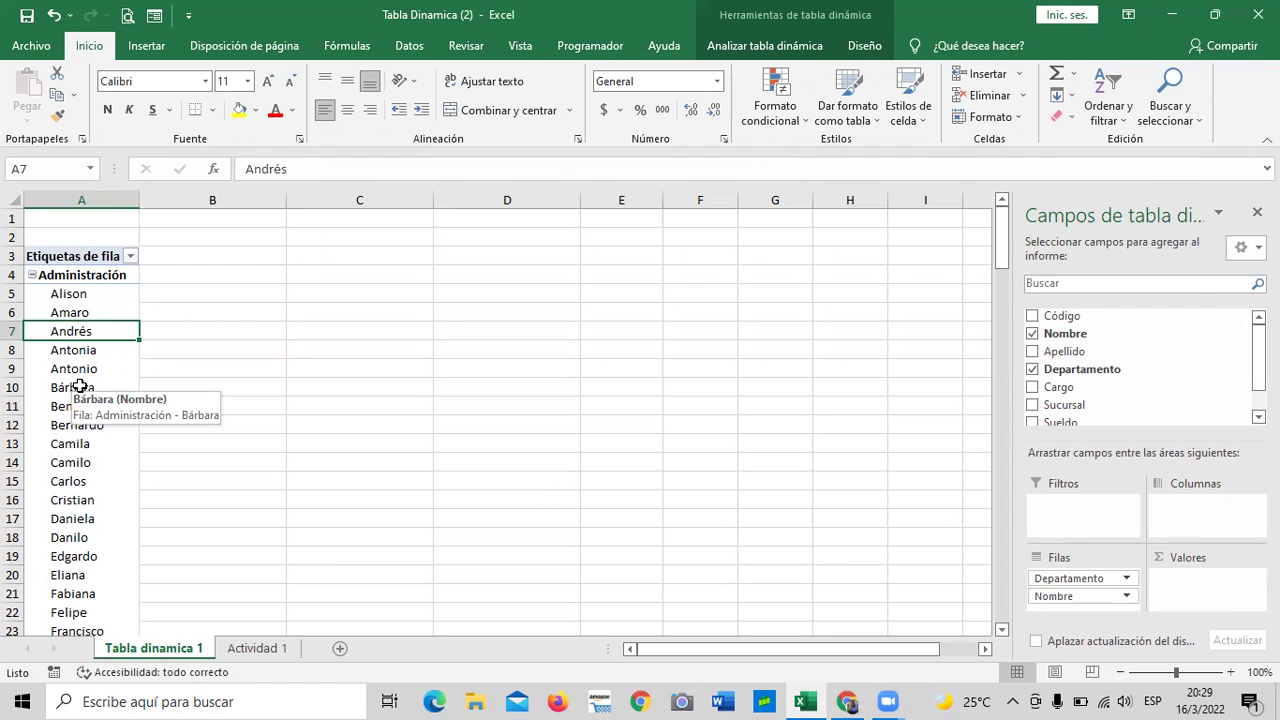
pyautogui.scroll(-8, 178, 366)
pyautogui.scroll(-20, 155, 430)
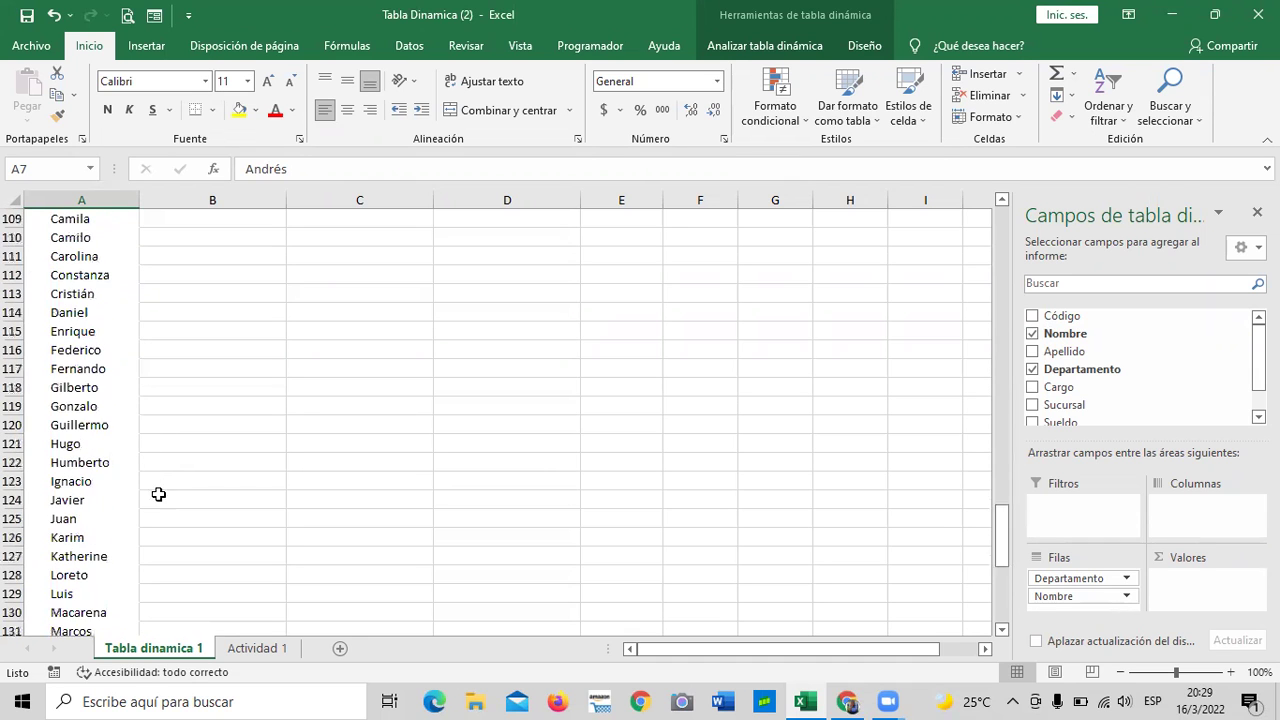
pyautogui.scroll(-6, 160, 492)
pyautogui.scroll(4, 162, 490)
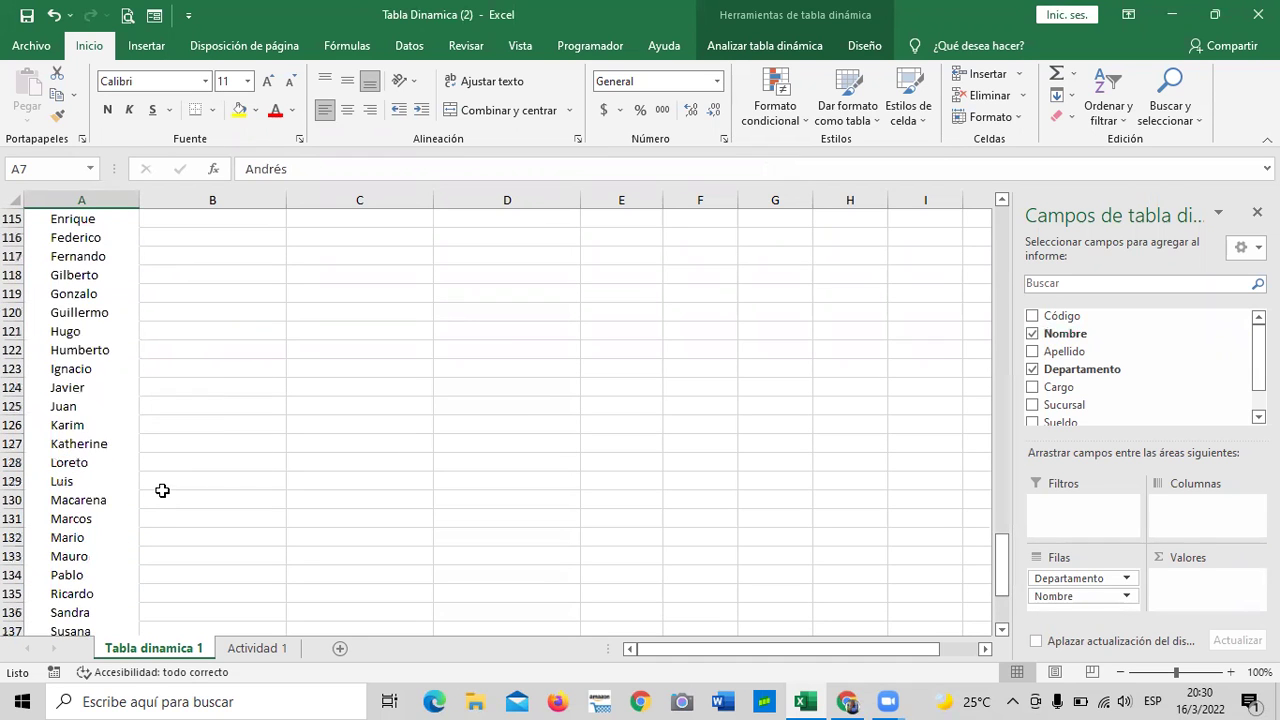
pyautogui.scroll(19, 162, 490)
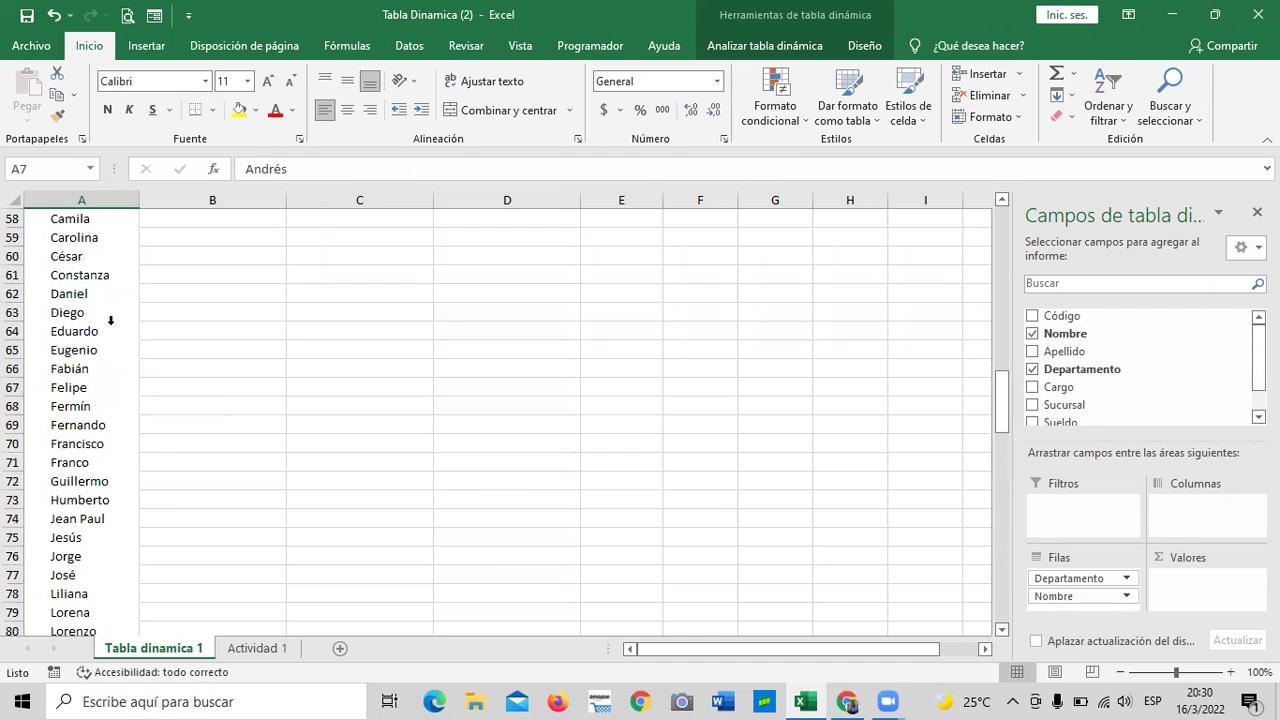
pyautogui.scroll(9, 111, 320)
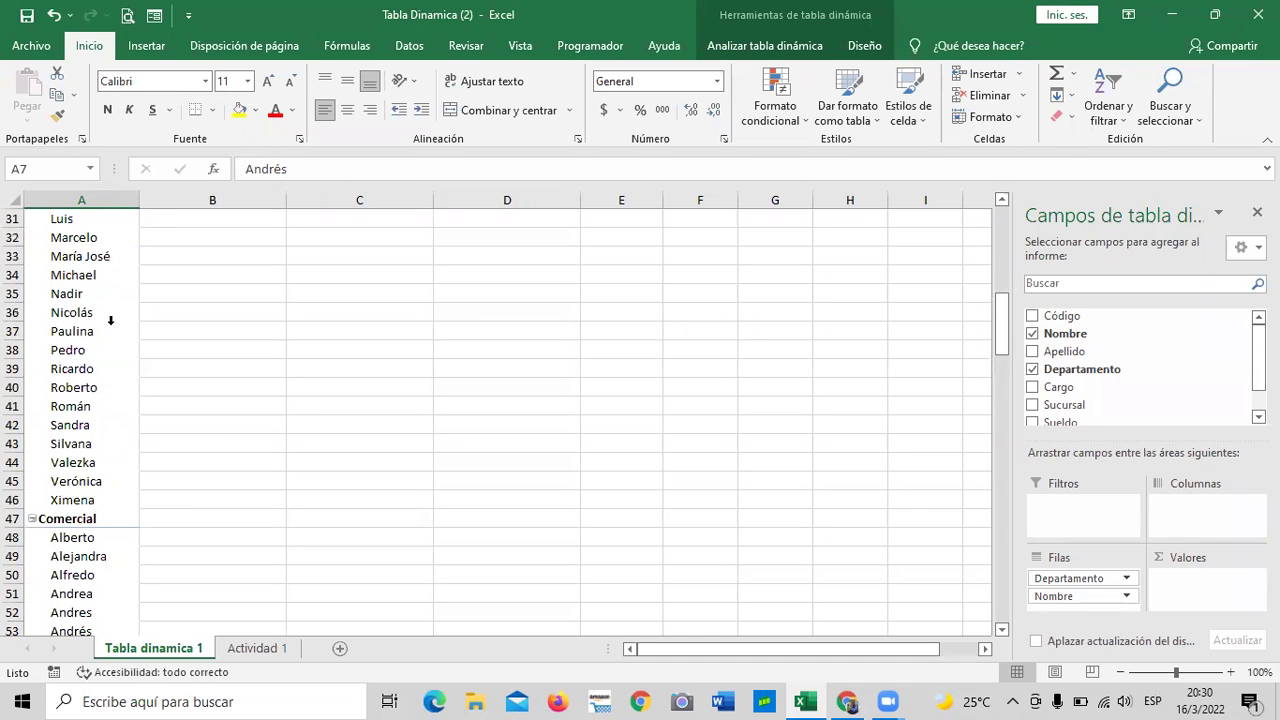
pyautogui.scroll(10, 111, 320)
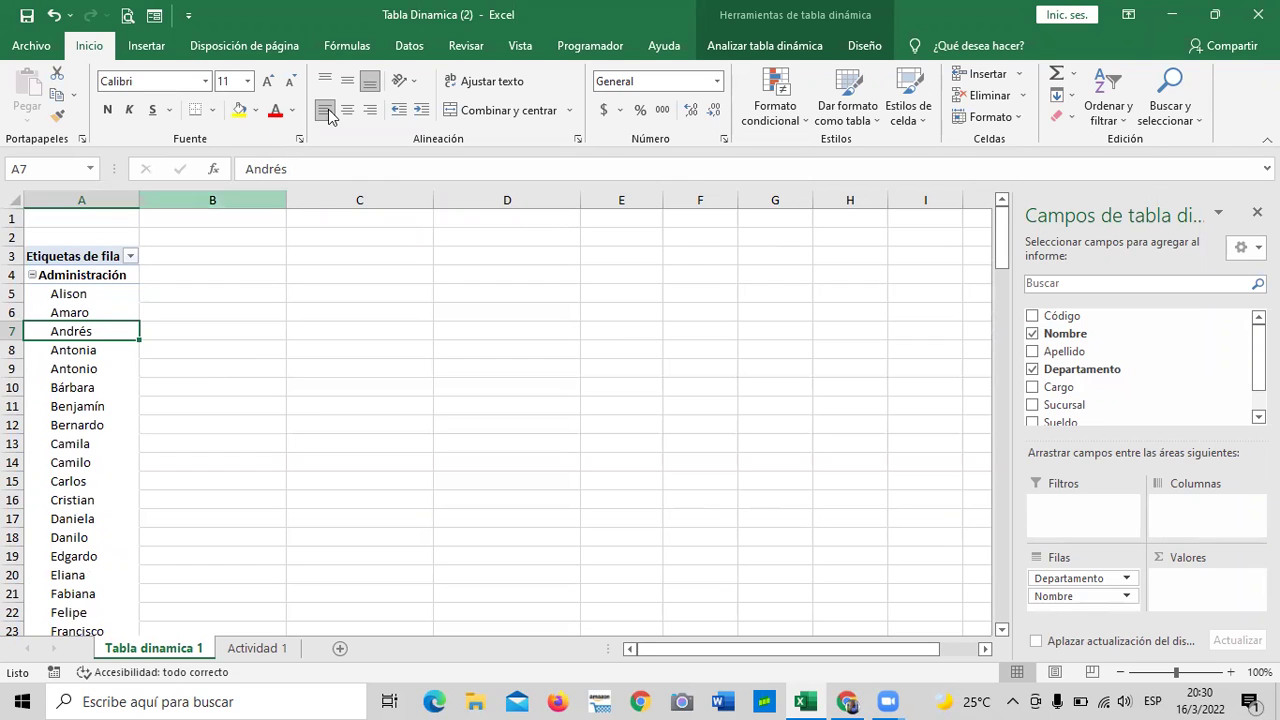
# Step: Try Nombre as column labels in the pivot table, and look across the resulting name columns
pyautogui.moveTo(1096, 598); pyautogui.dragTo(1180, 505)
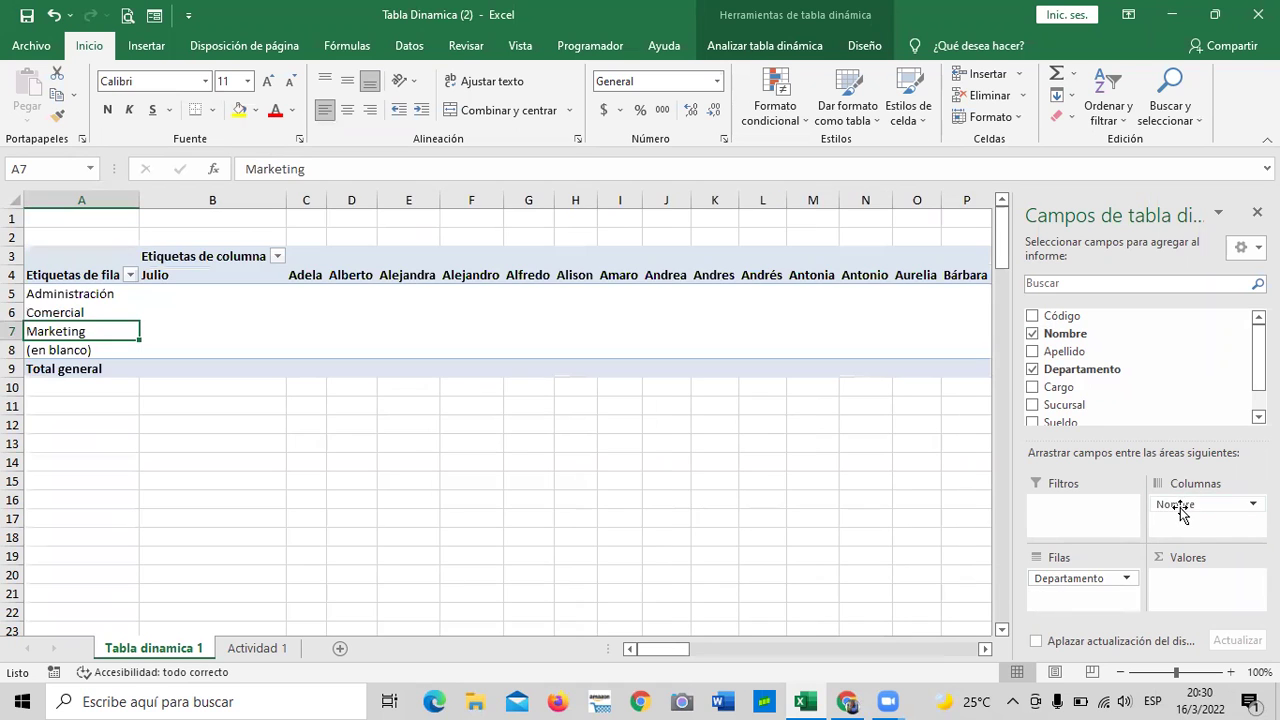
pyautogui.moveTo(651, 651); pyautogui.dragTo(786, 652)
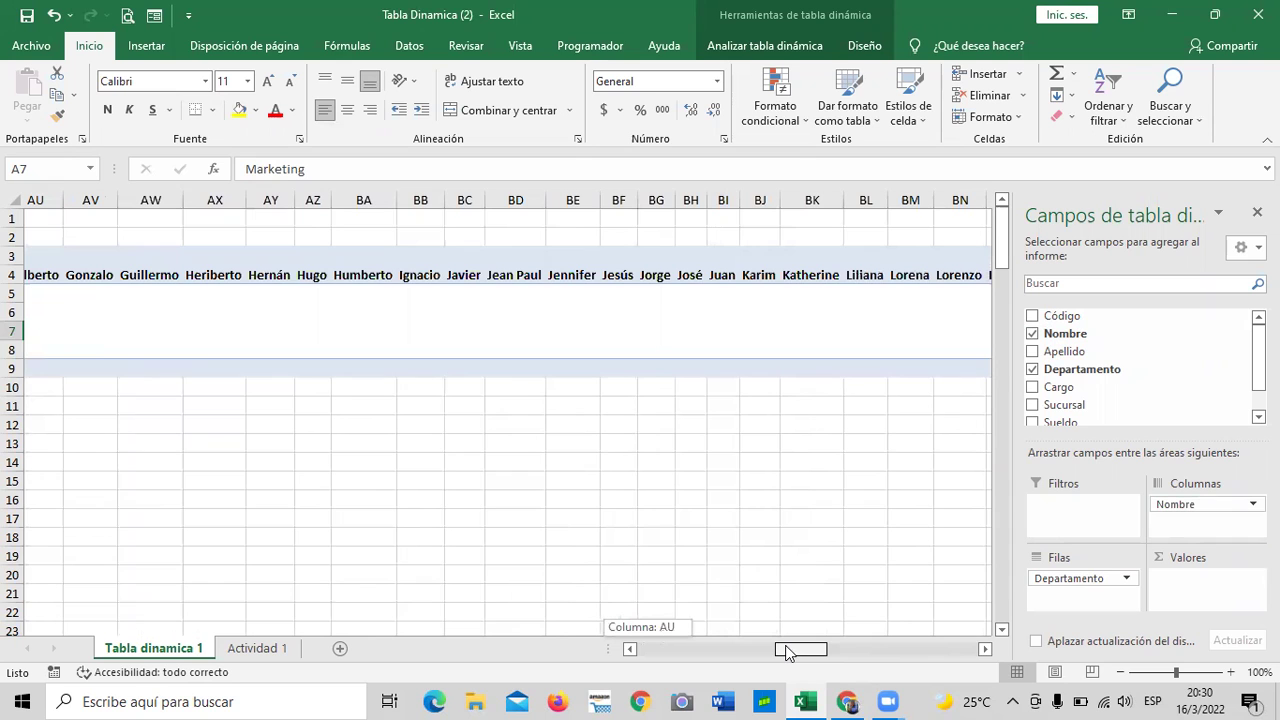
pyautogui.moveTo(786, 652); pyautogui.dragTo(630, 651)
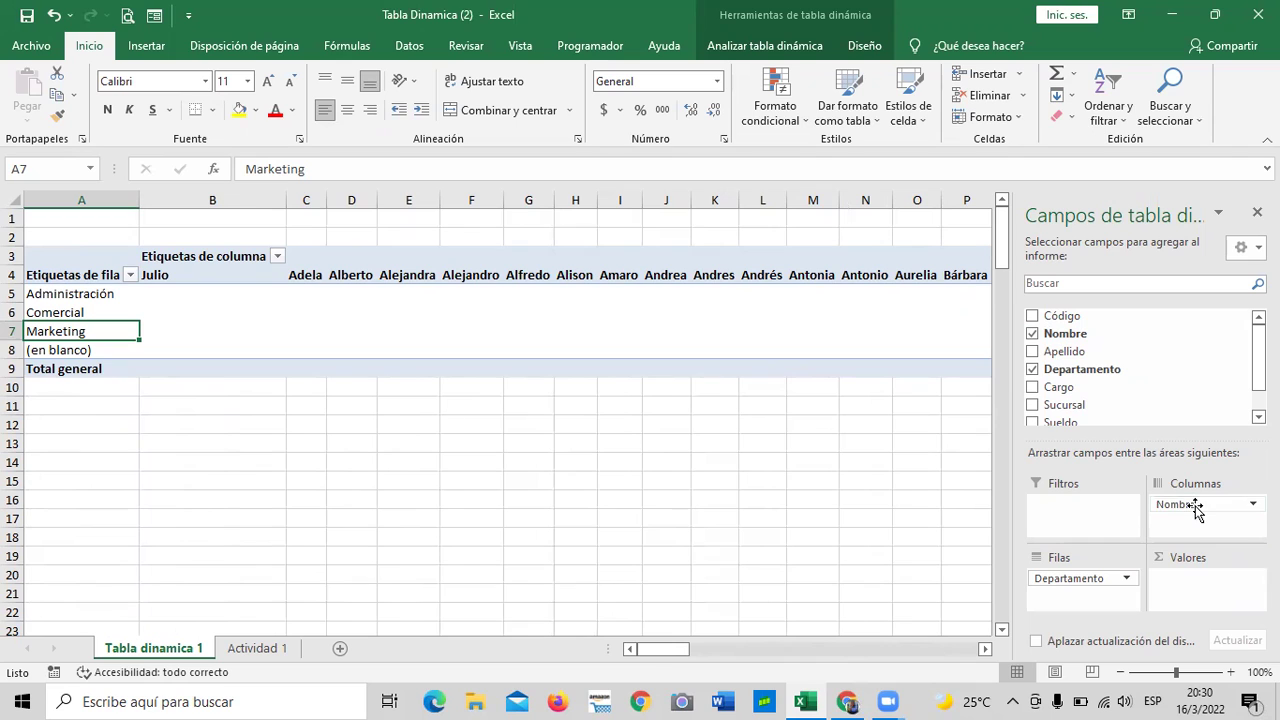
# Step: Move the Nombre field to the values area, and check its summary calculation in the value field settings without changing it
pyautogui.moveTo(1196, 508); pyautogui.dragTo(1190, 595)
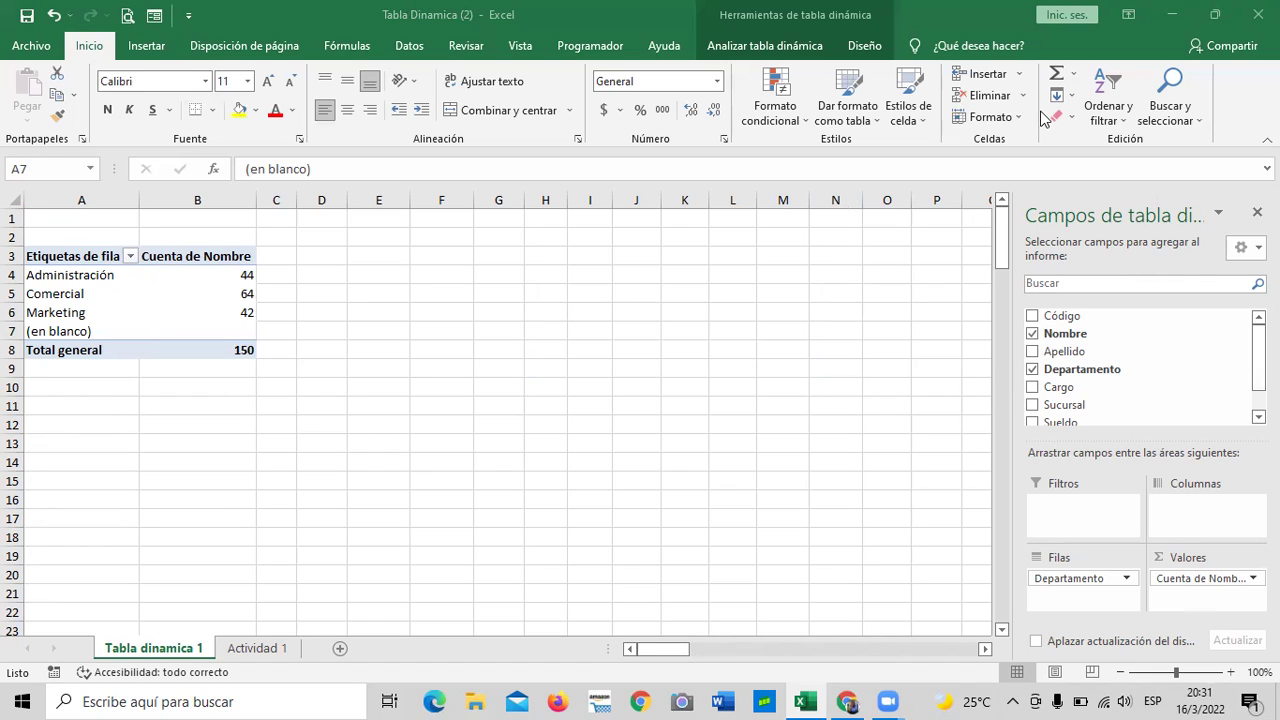
pyautogui.click(1247, 580)
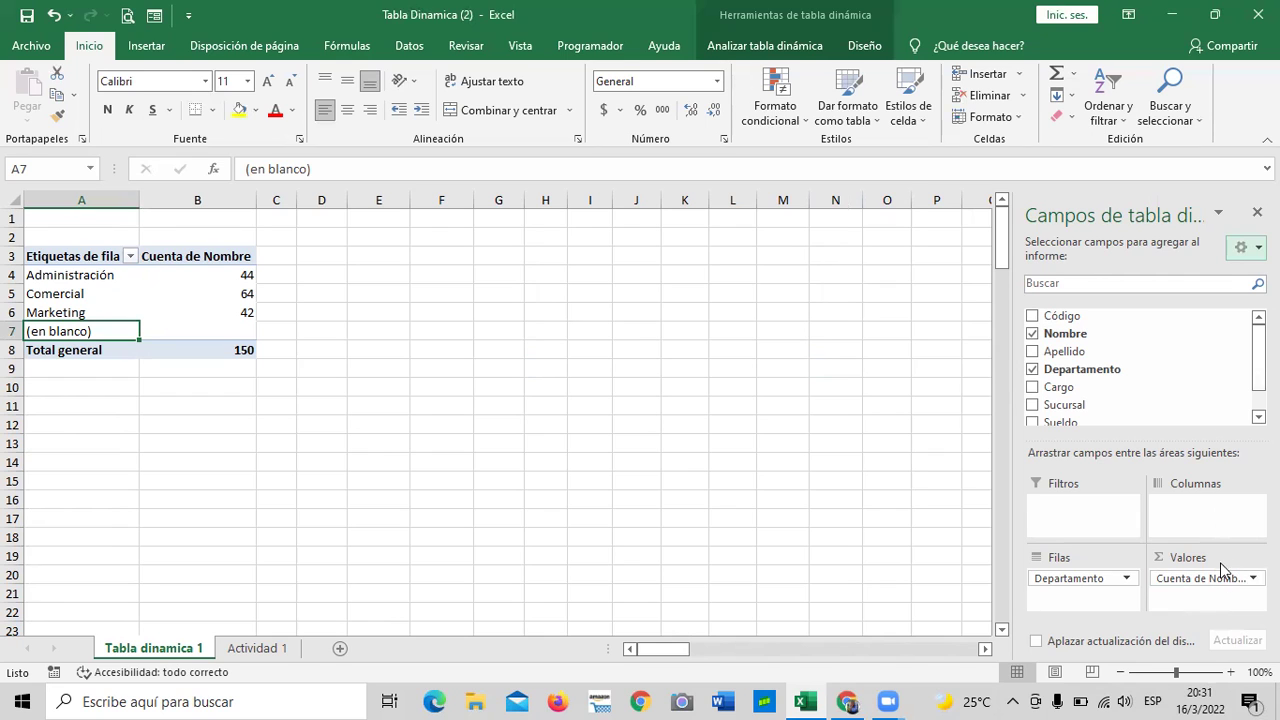
pyautogui.click(1236, 581)
pyautogui.click(1236, 581)
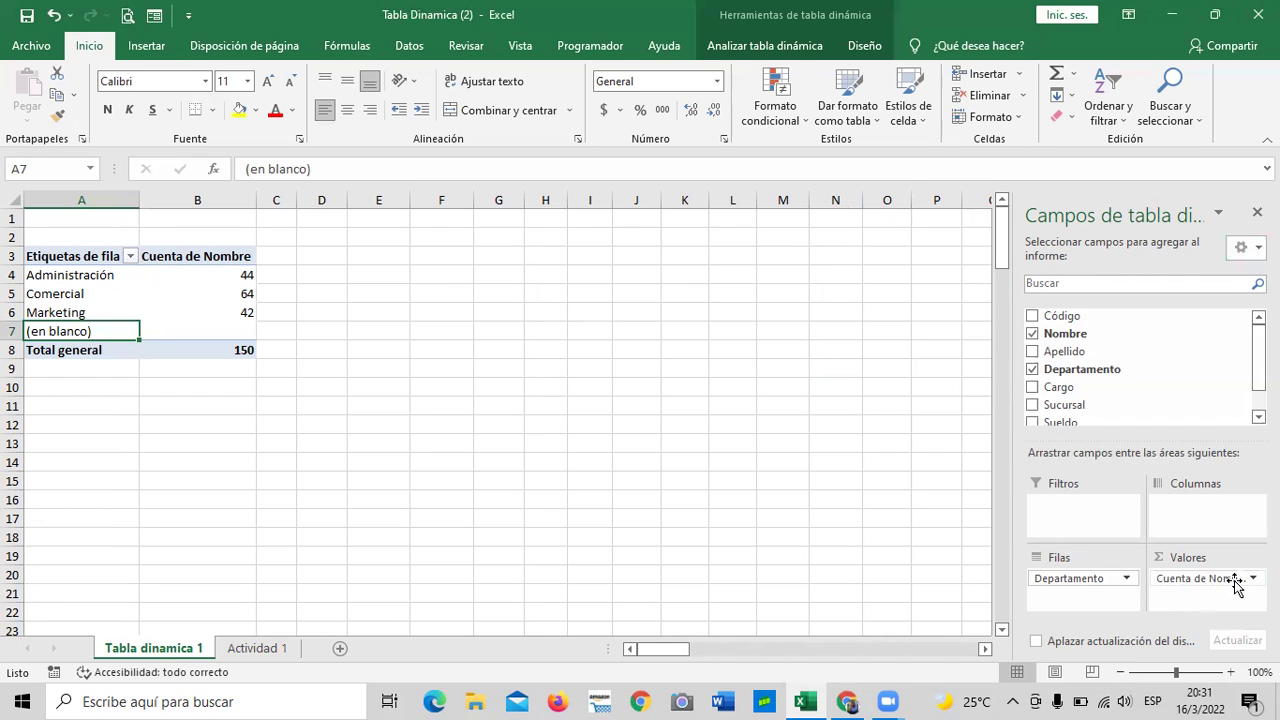
pyautogui.click(1229, 581)
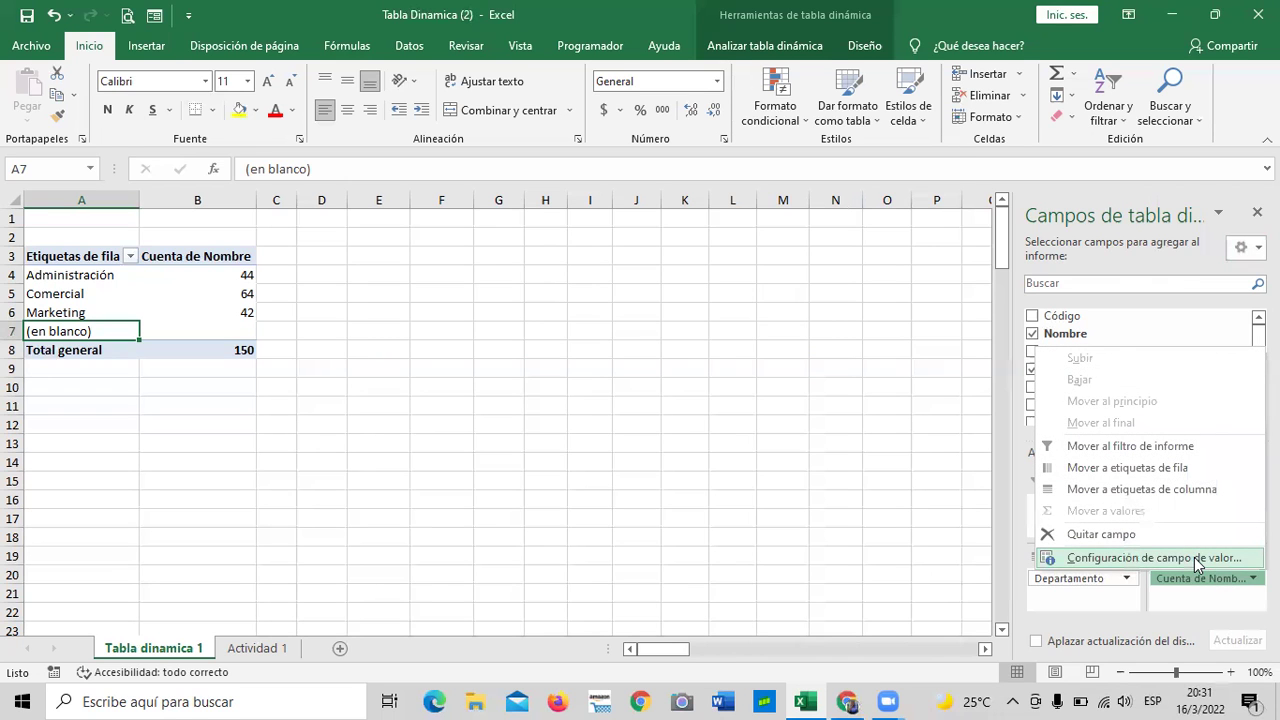
pyautogui.click(1194, 557)
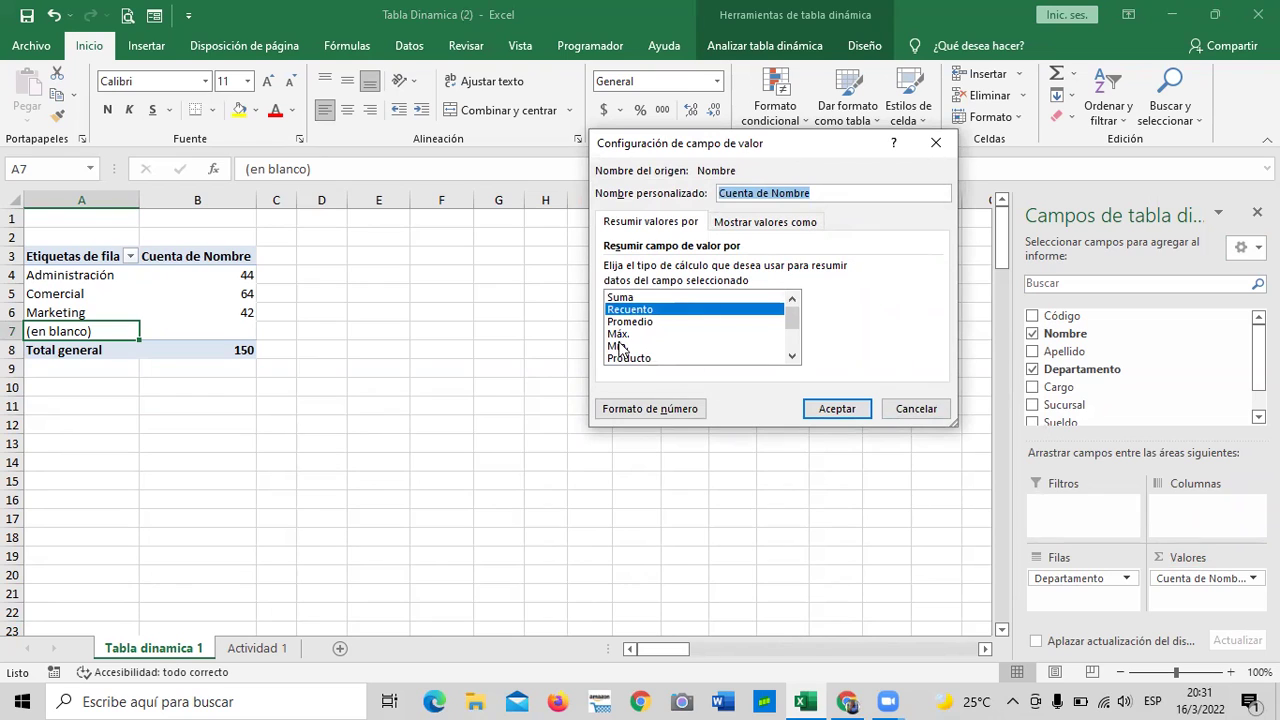
pyautogui.click(914, 408)
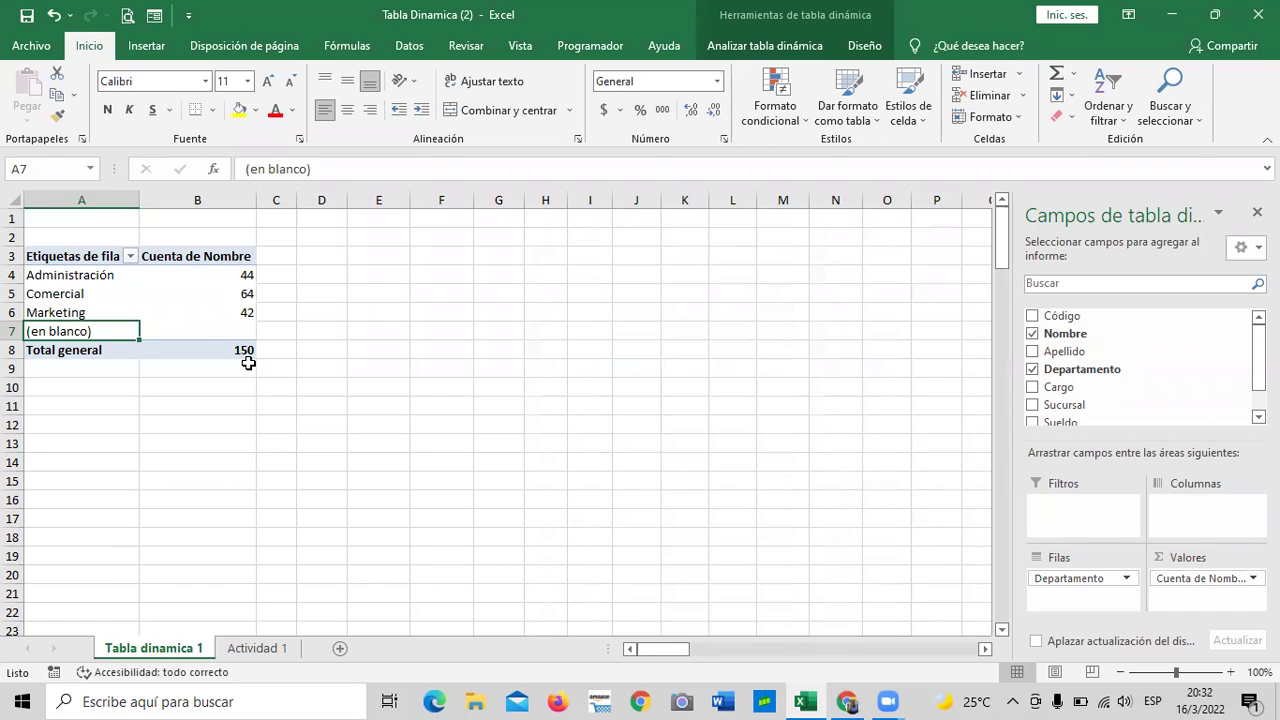
# Step: Review the employee records on the Actividad 1 sheet from the first code to the last row, and return to Tabla dinamica 1
pyautogui.click(257, 648)
pyautogui.scroll(-5, 310, 428)
pyautogui.scroll(-8, 310, 428)
pyautogui.moveTo(956, 647); pyautogui.dragTo(866, 647)
pyautogui.scroll(-3, 423, 437)
pyautogui.scroll(-20, 294, 420)
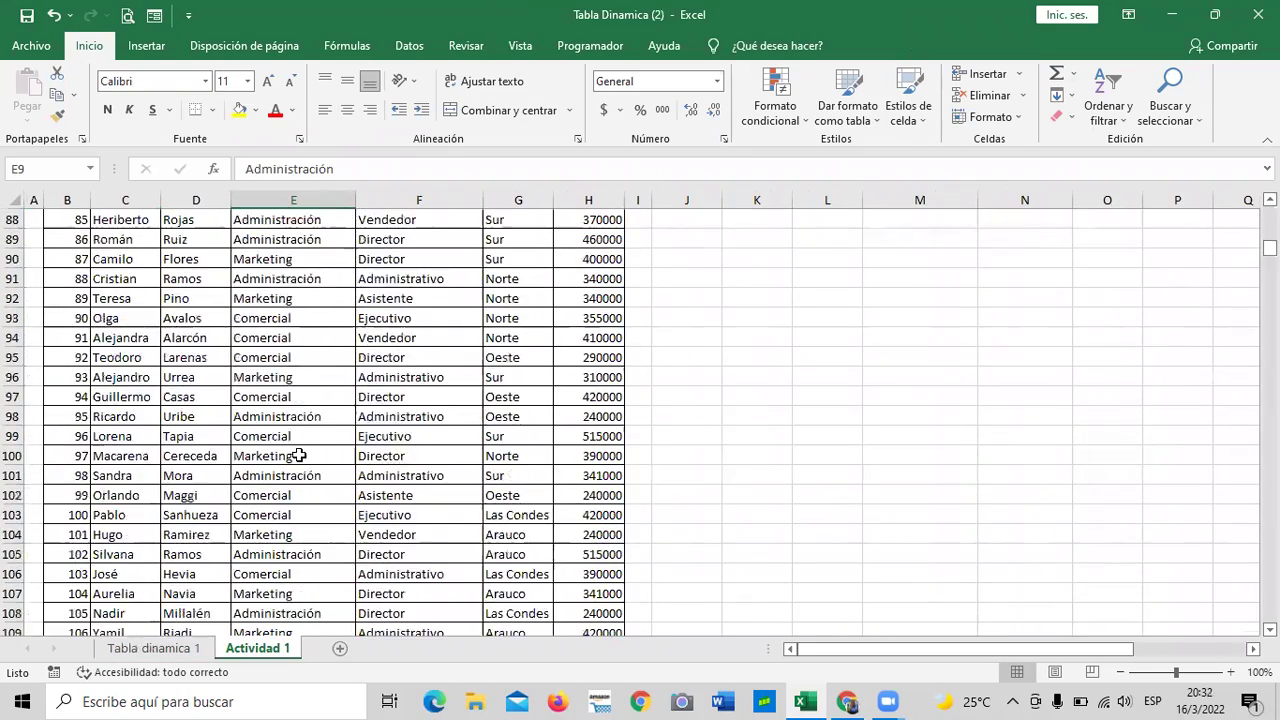
pyautogui.scroll(-3, 312, 483)
pyautogui.scroll(1, 314, 486)
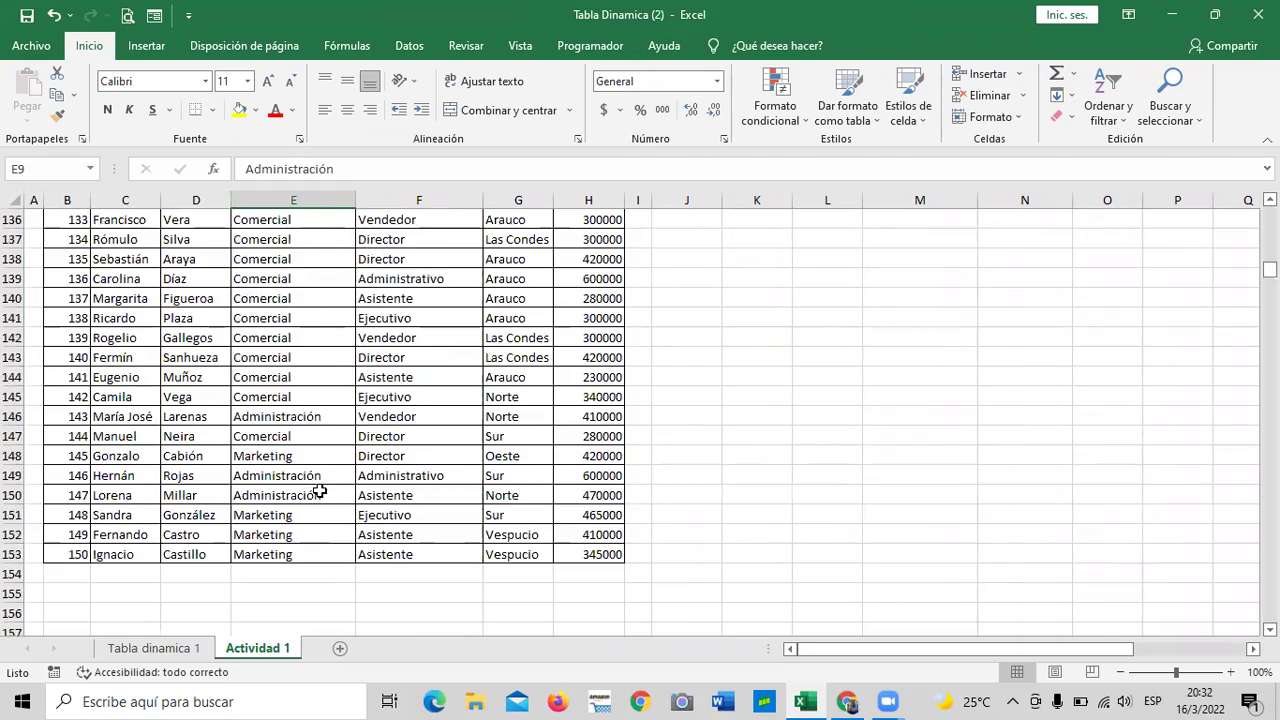
pyautogui.scroll(20, 207, 537)
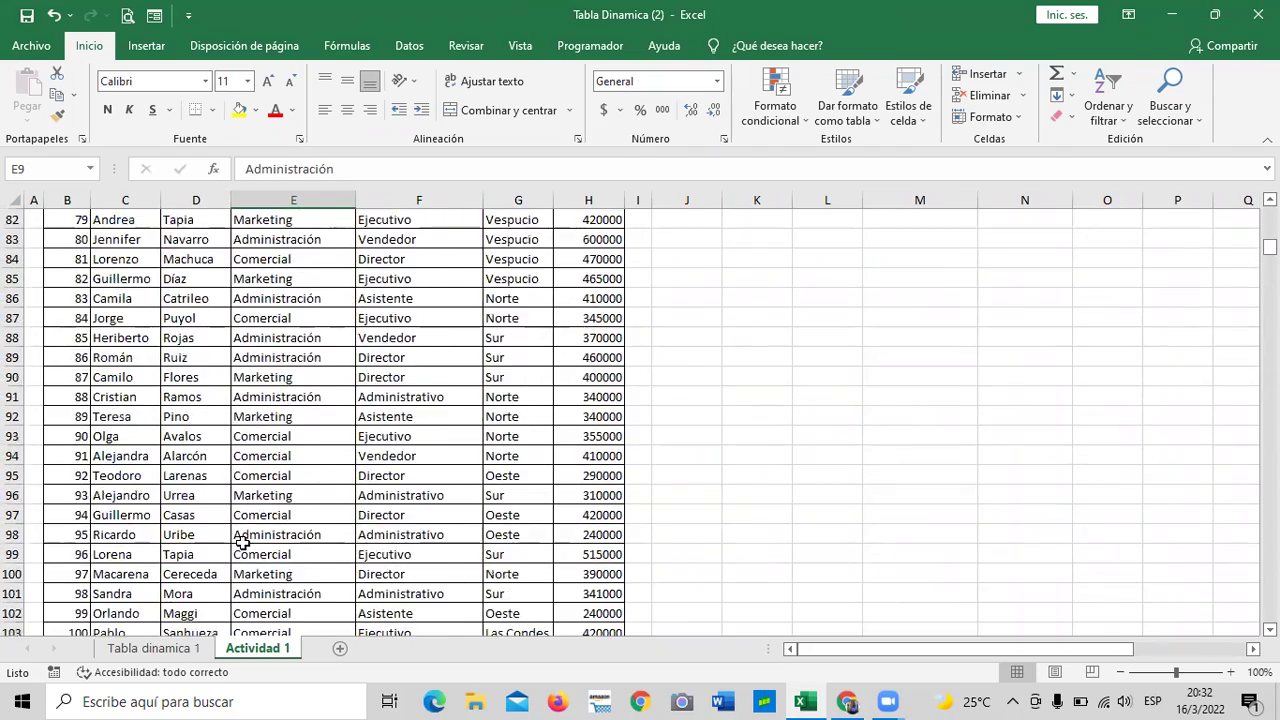
pyautogui.scroll(8, 250, 541)
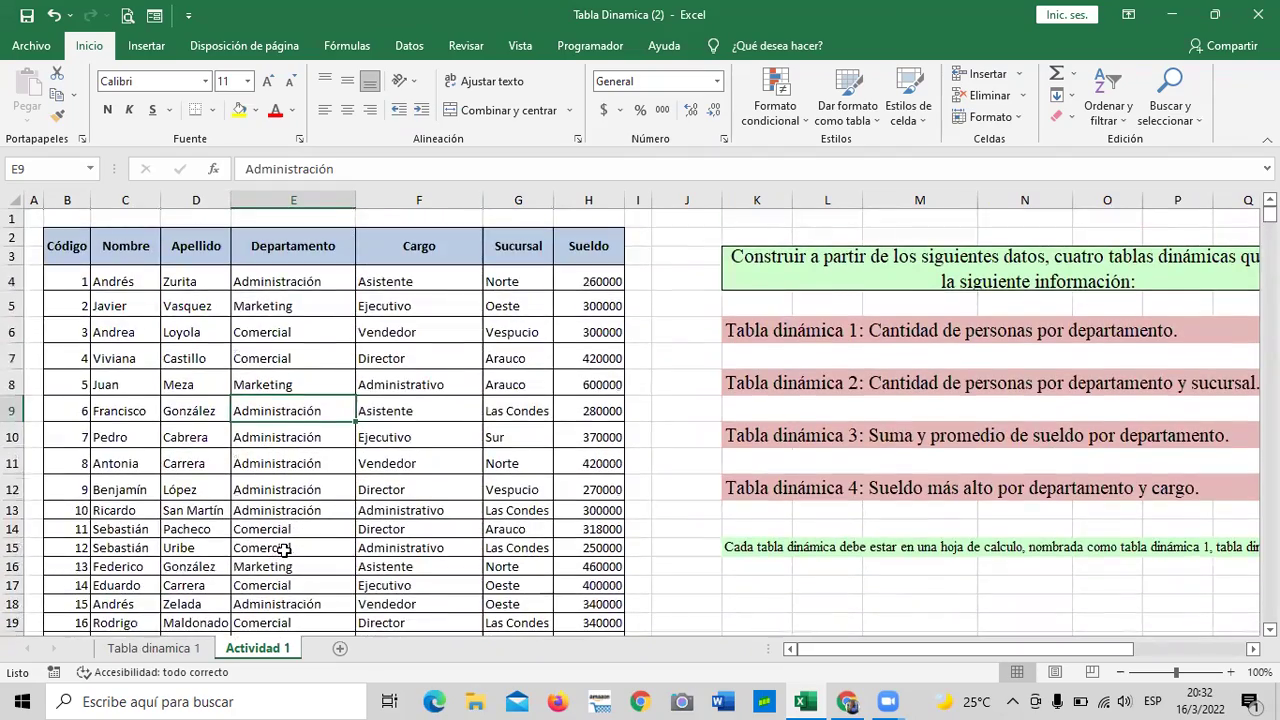
pyautogui.click(82, 276)
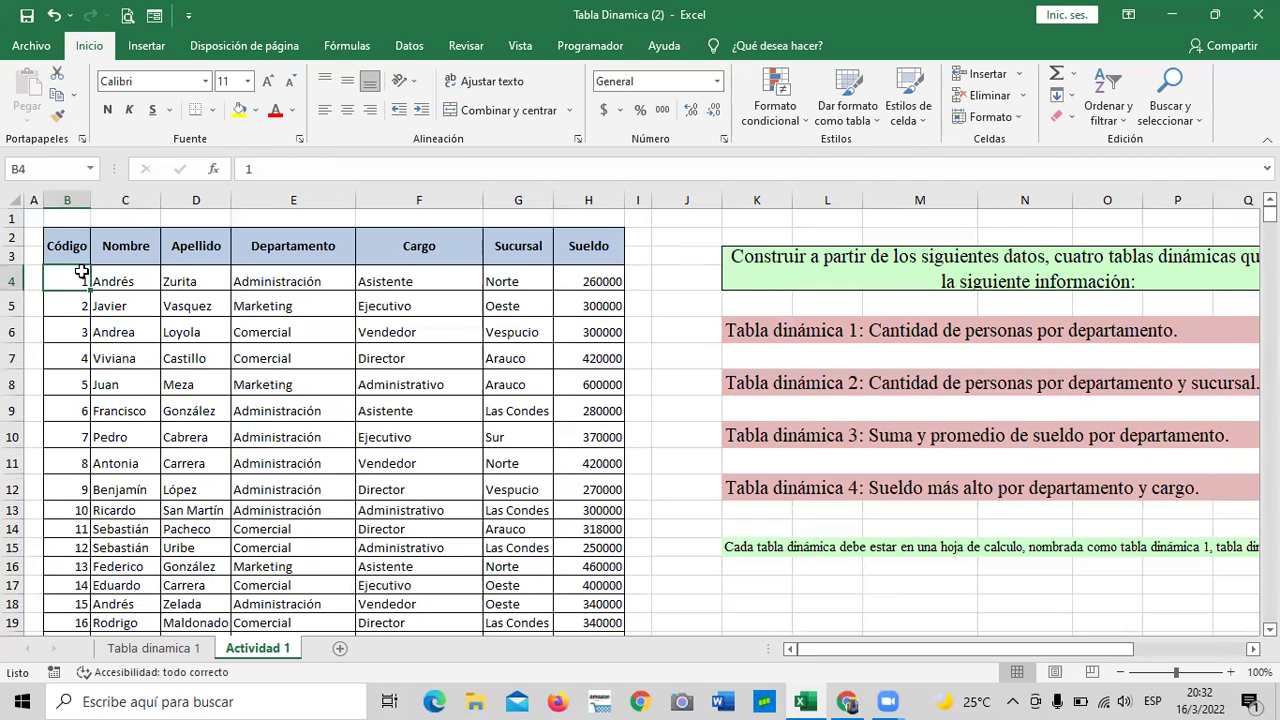
pyautogui.click(168, 650)
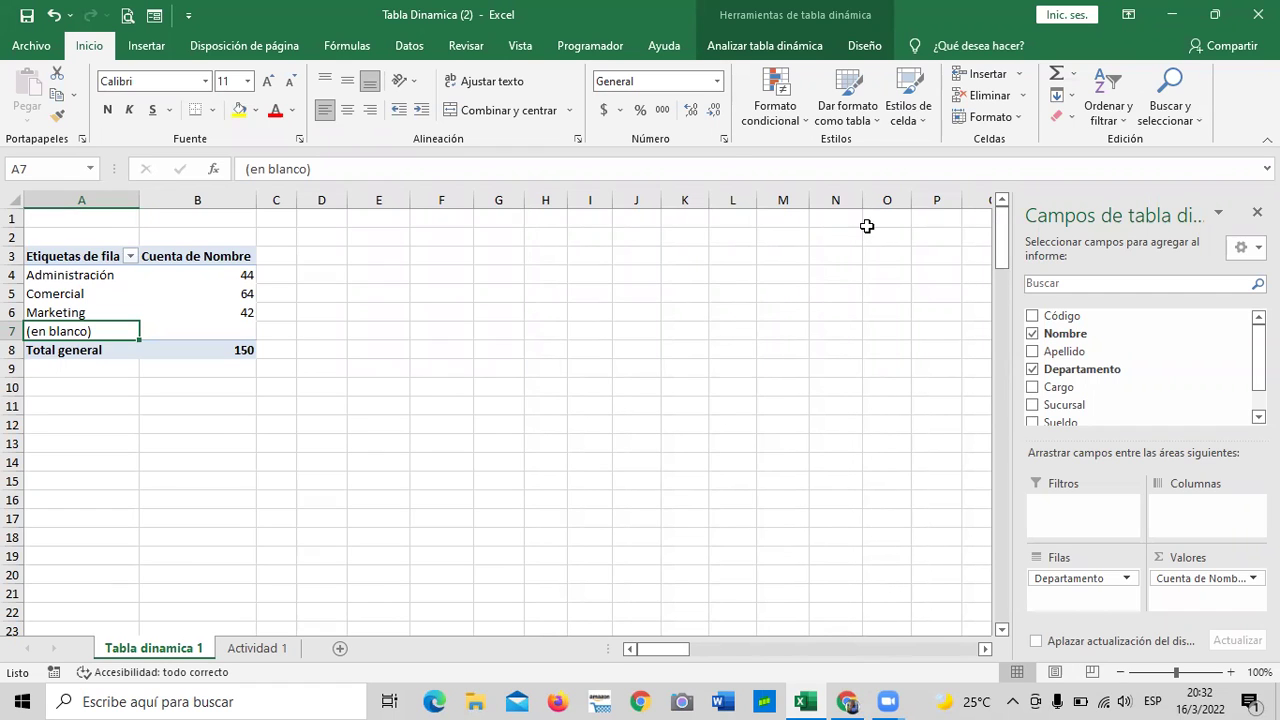
# Step: Examine the department labels and their Cuenta de Nombre values in the pivot table on Tabla dinamica 1
pyautogui.scroll(-2, 1140, 370)
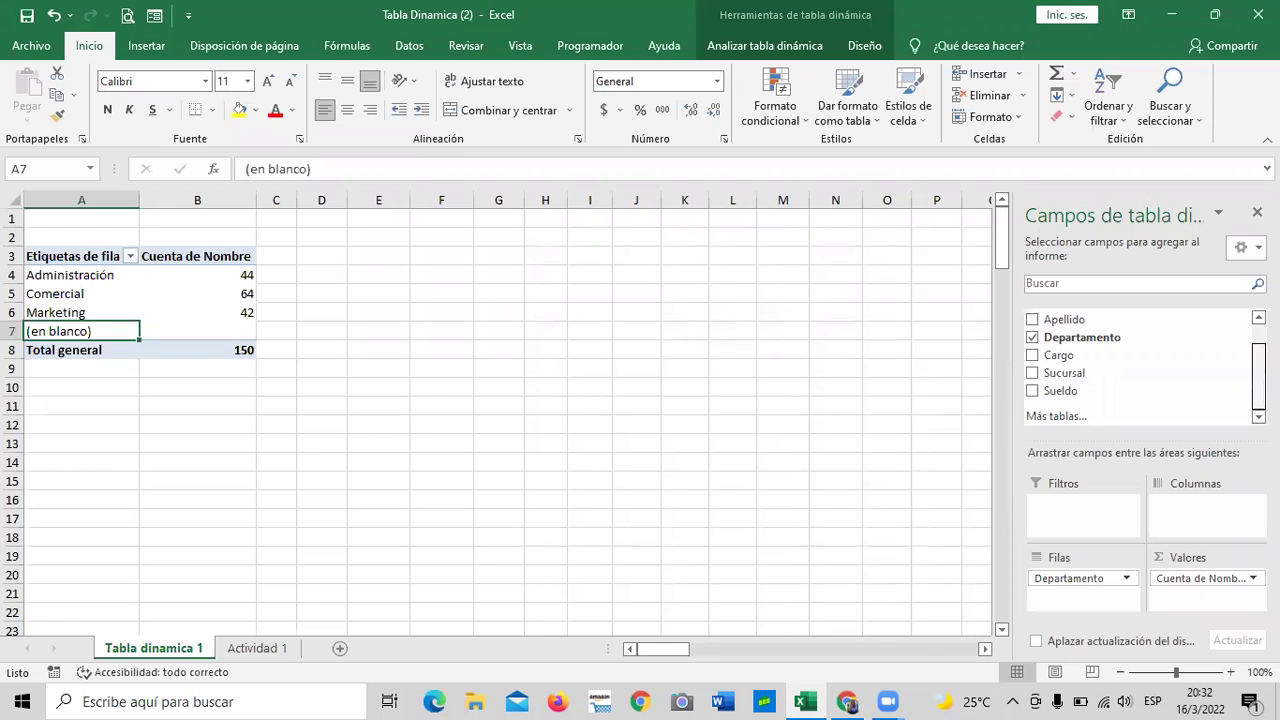
pyautogui.click(803, 352)
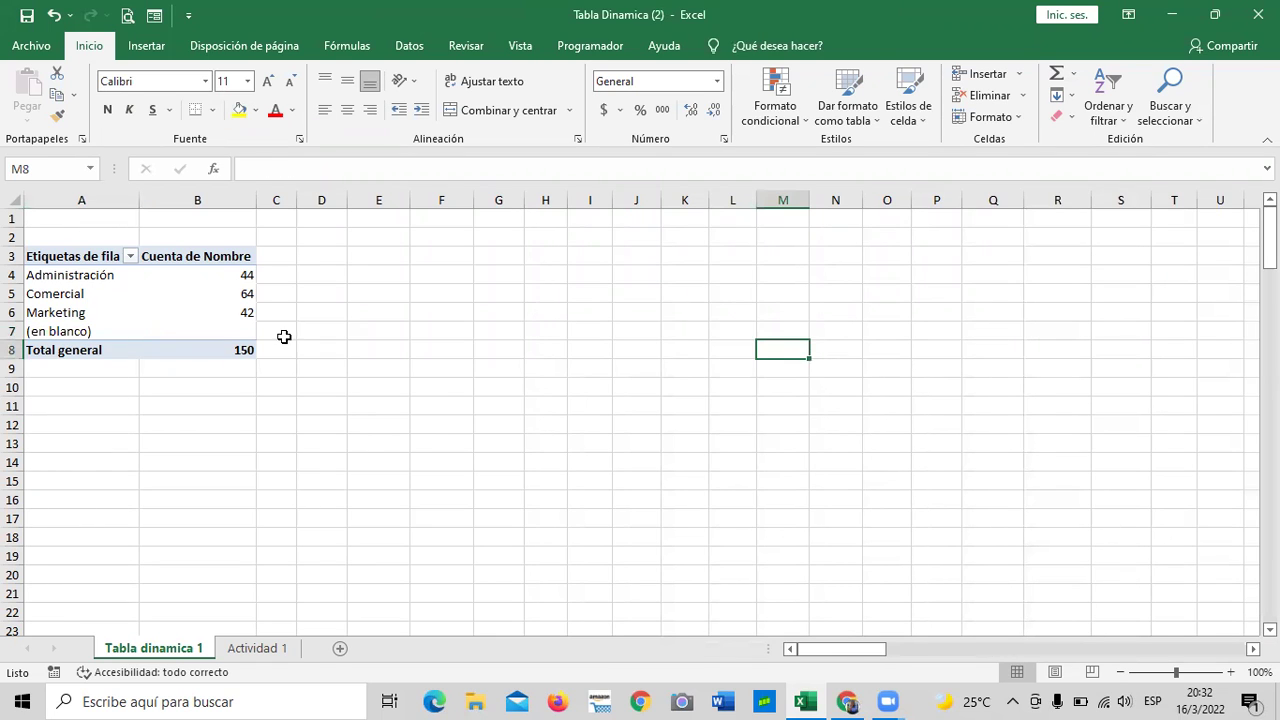
pyautogui.click(148, 304)
pyautogui.moveTo(60, 275); pyautogui.dragTo(130, 335)
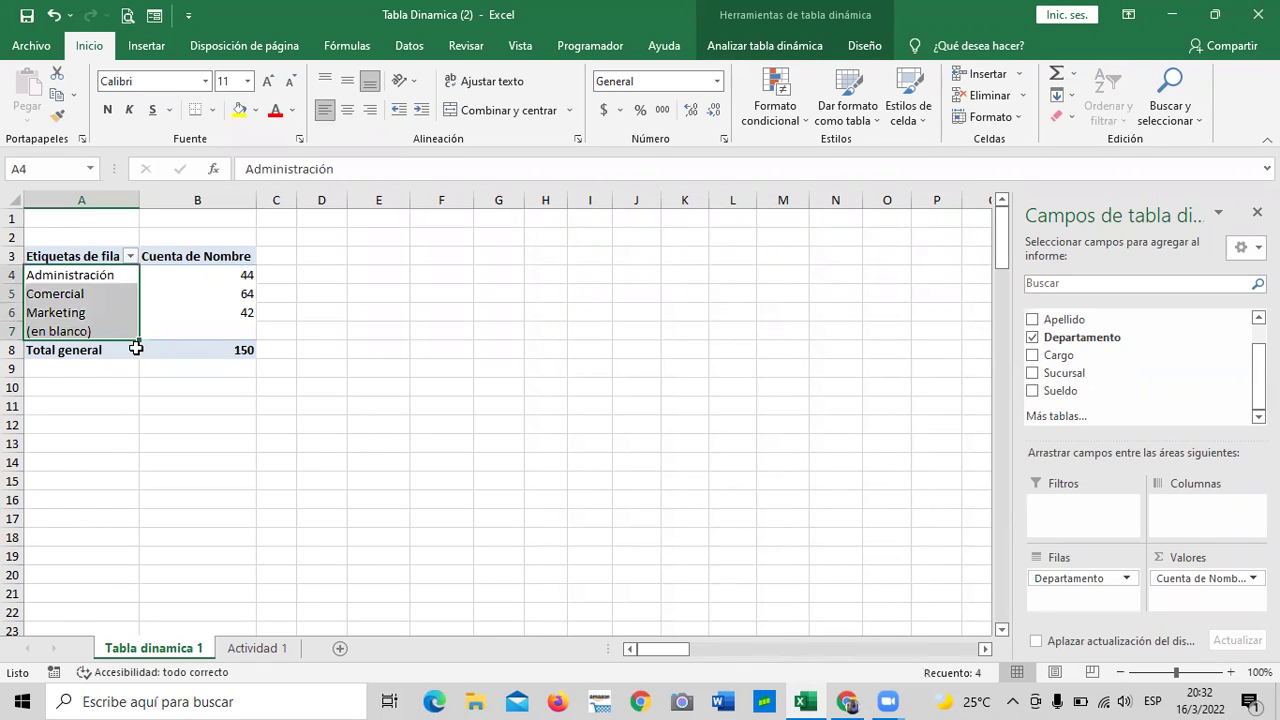
pyautogui.click(177, 292)
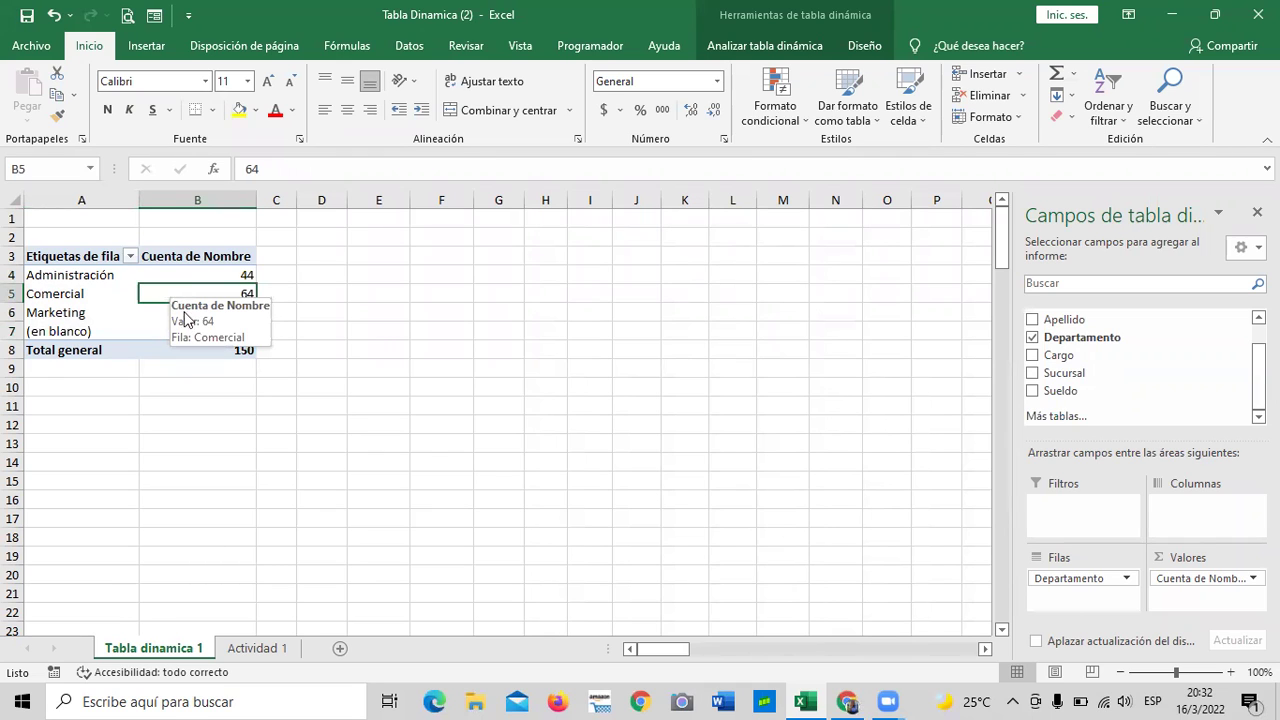
pyautogui.click(190, 405)
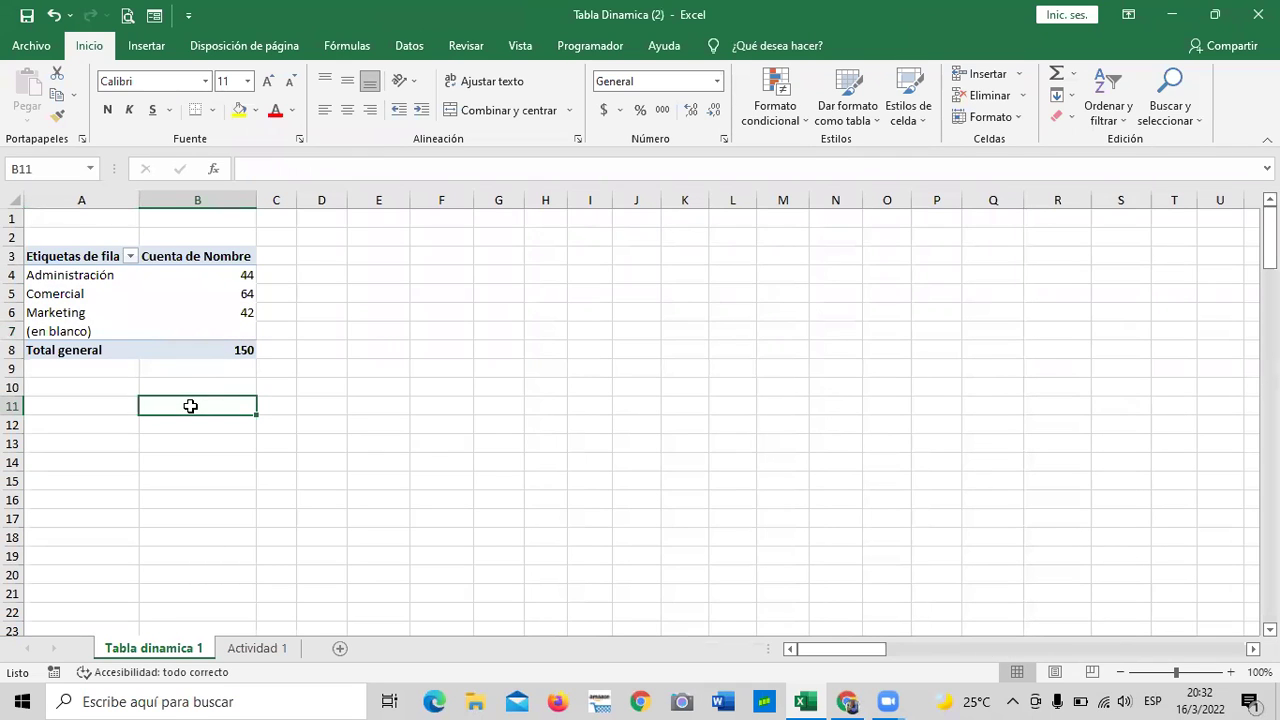
pyautogui.click(172, 274)
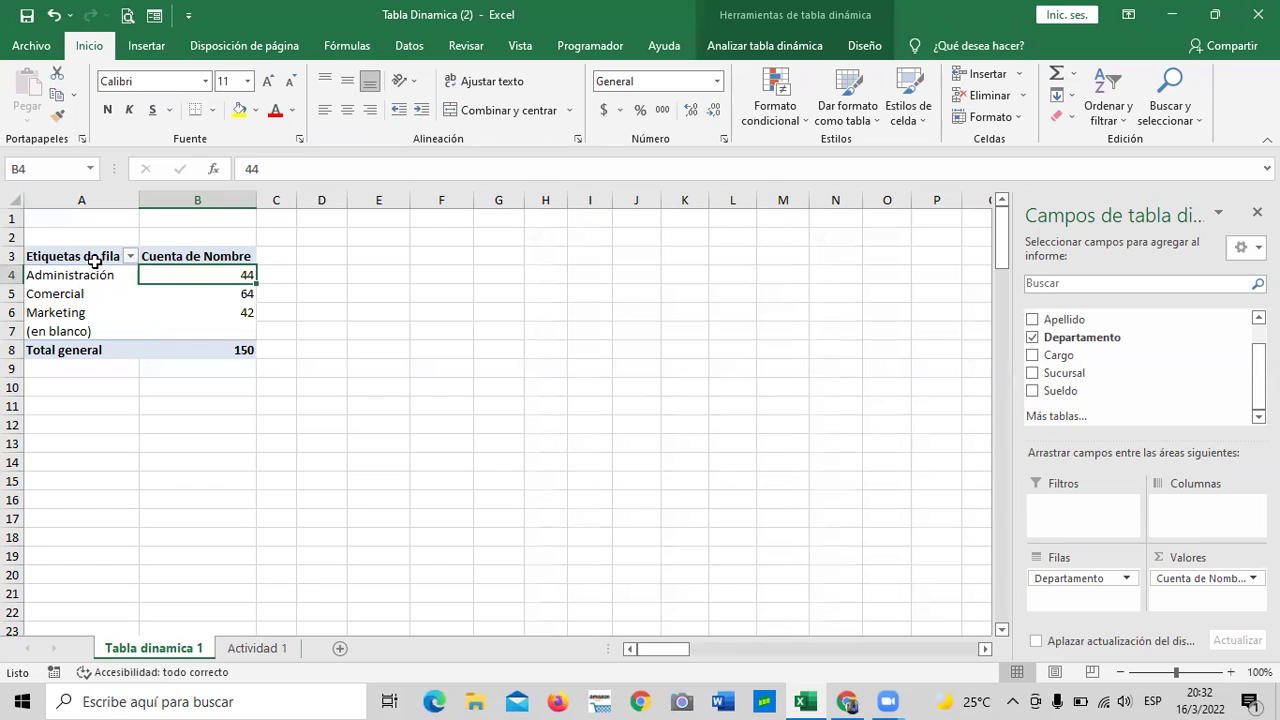
pyautogui.click(72, 280)
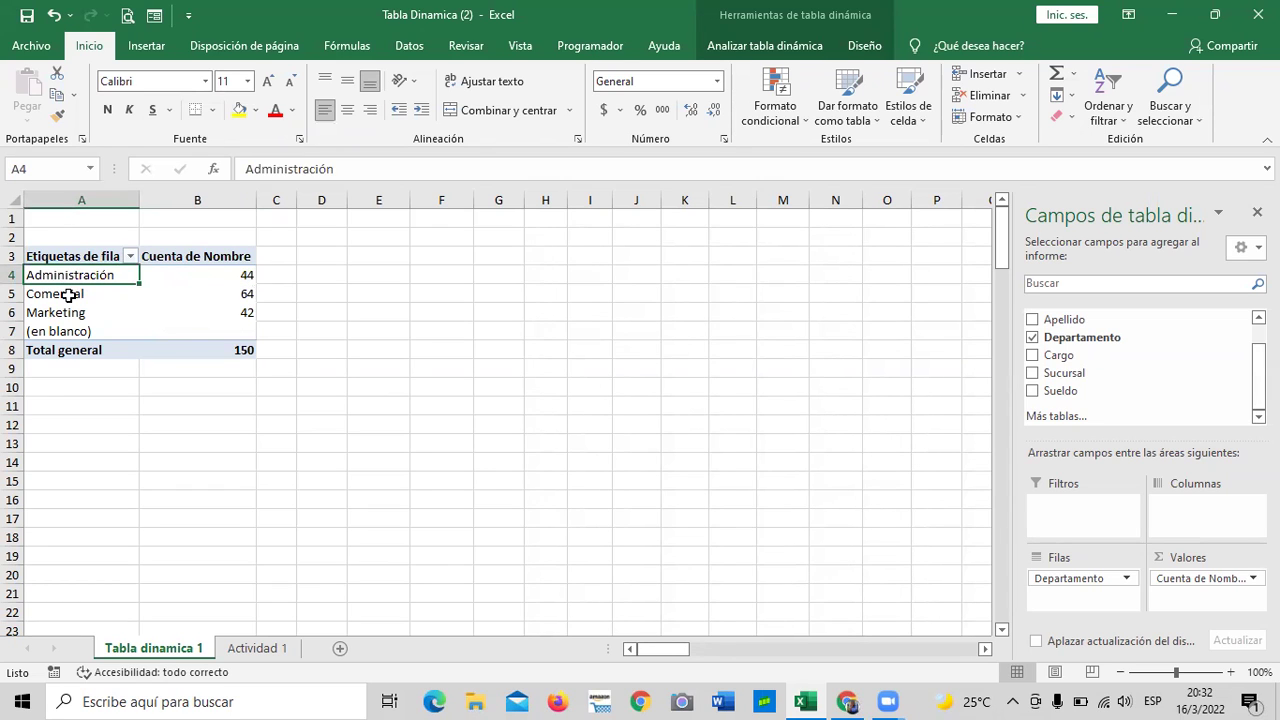
pyautogui.click(63, 294)
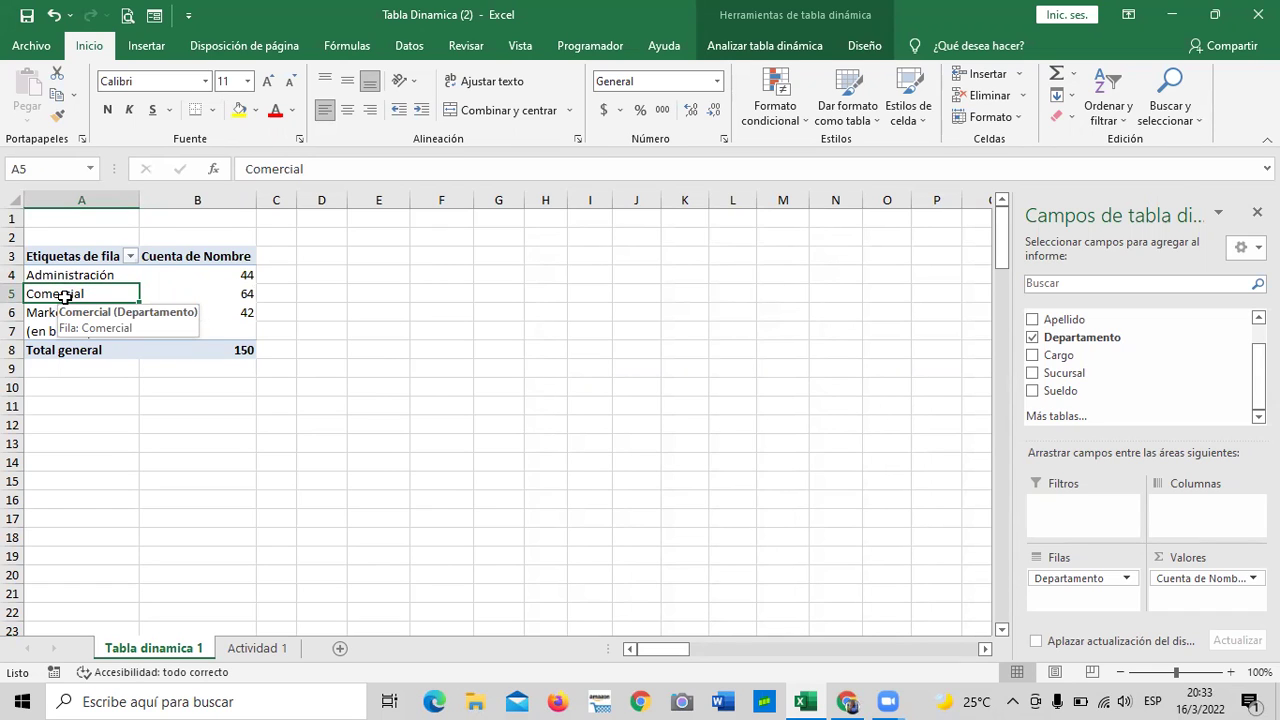
pyautogui.click(353, 408)
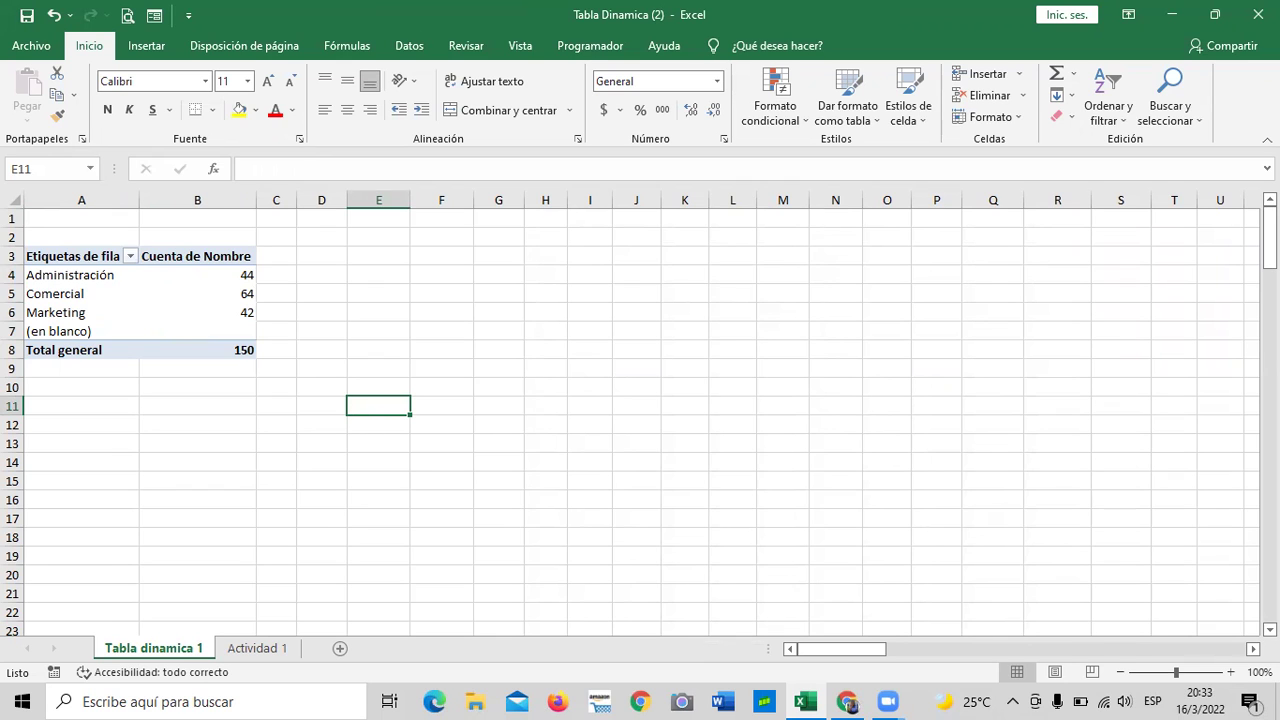
# Step: Add Apellido, Cargo and Sucursal to the pivot table rows and Sueldo to its values, and look through the expanded table
pyautogui.click(132, 296)
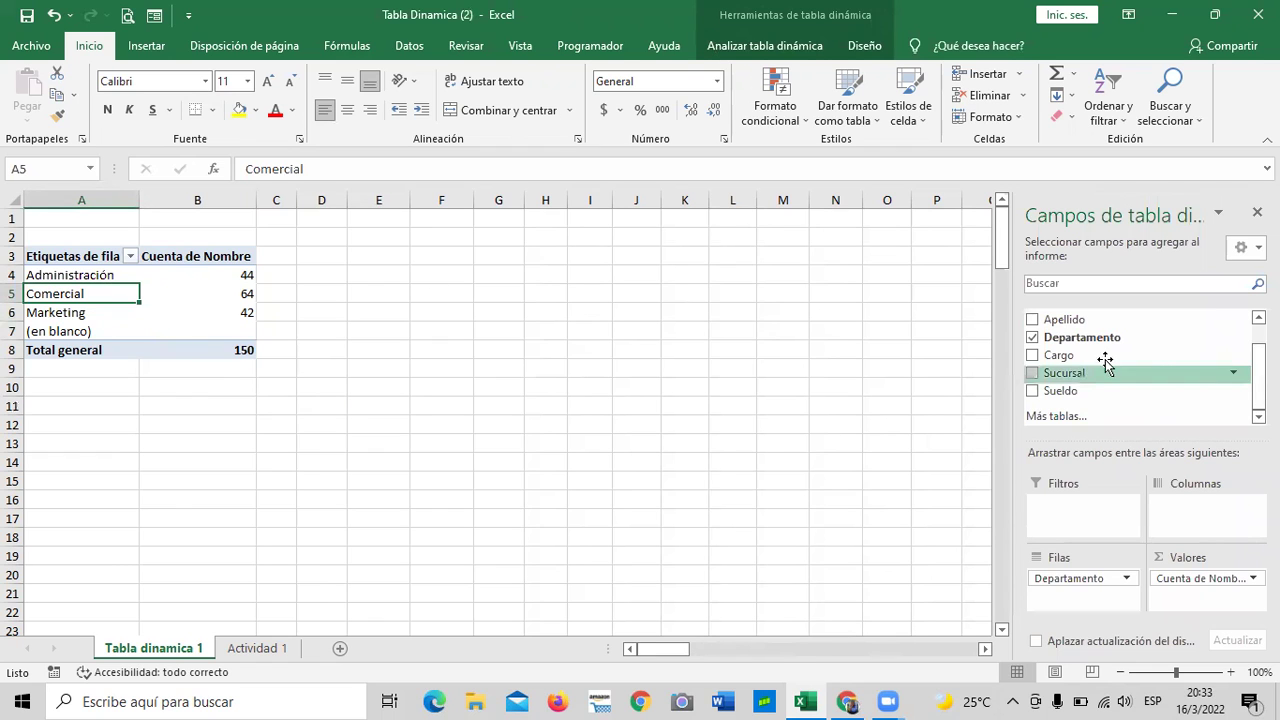
pyautogui.click(1033, 320)
pyautogui.click(1033, 355)
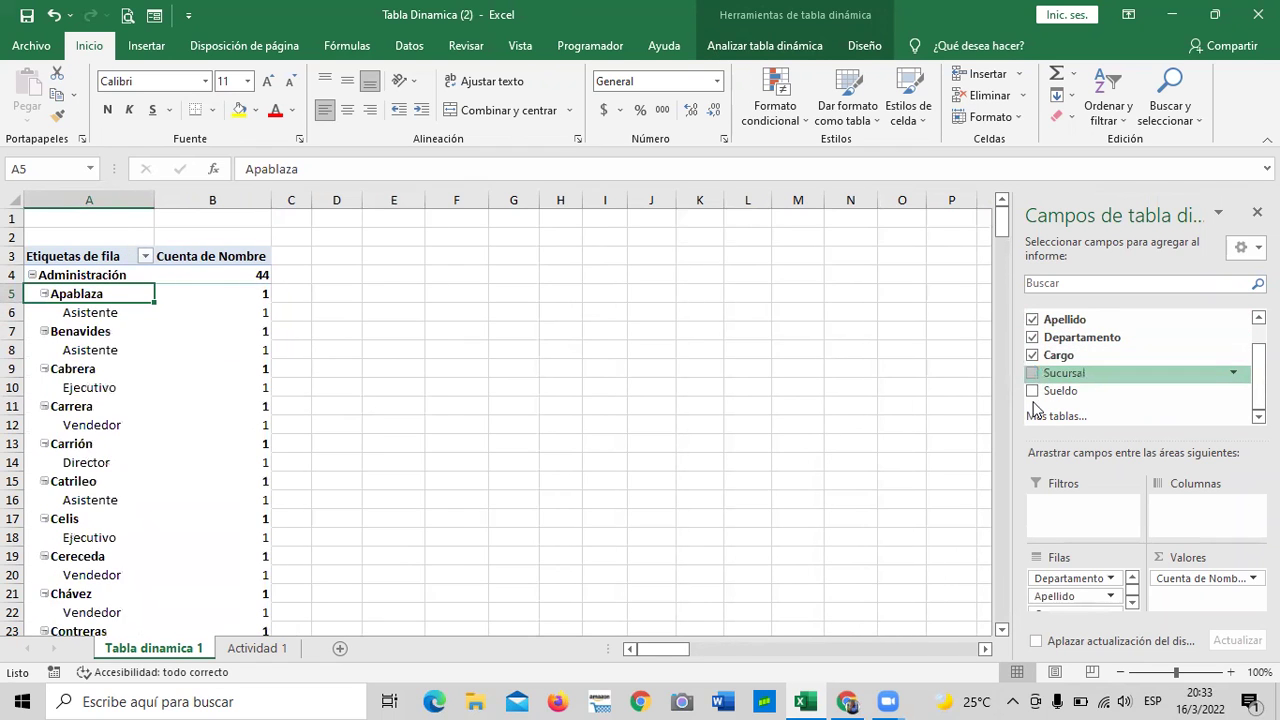
pyautogui.click(1033, 373)
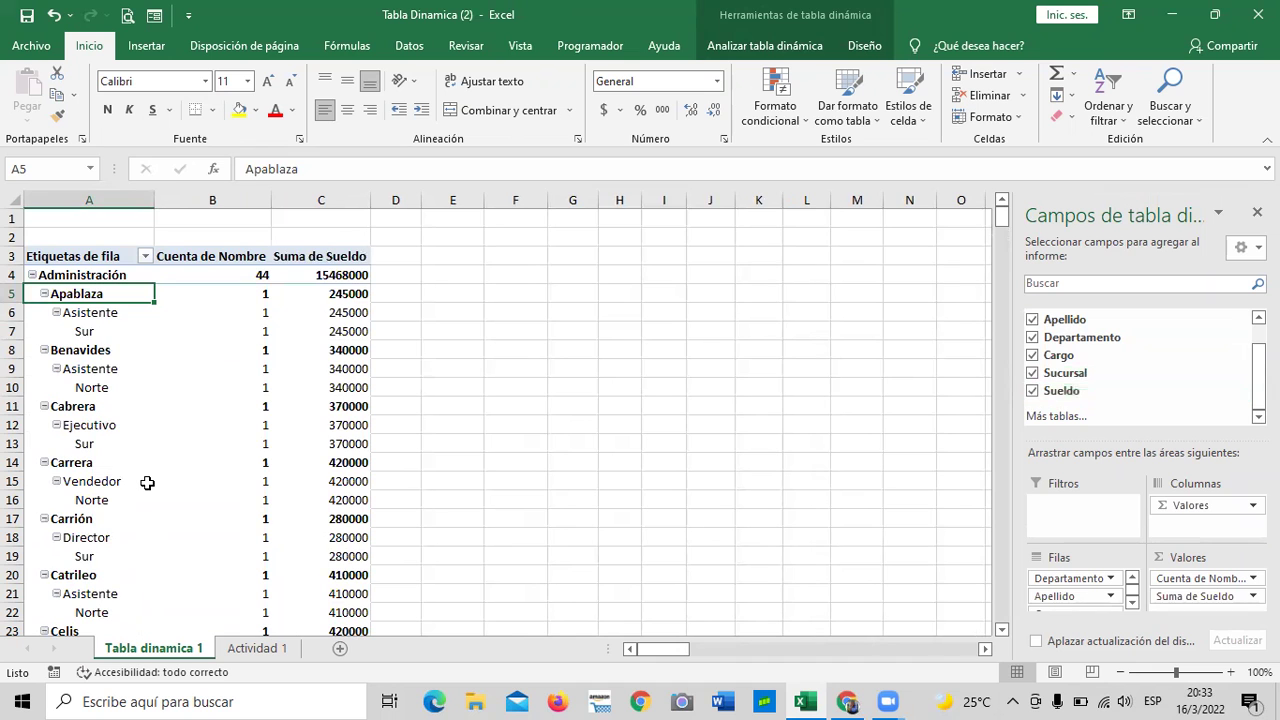
pyautogui.scroll(-4, 147, 483)
pyautogui.scroll(-20, 192, 469)
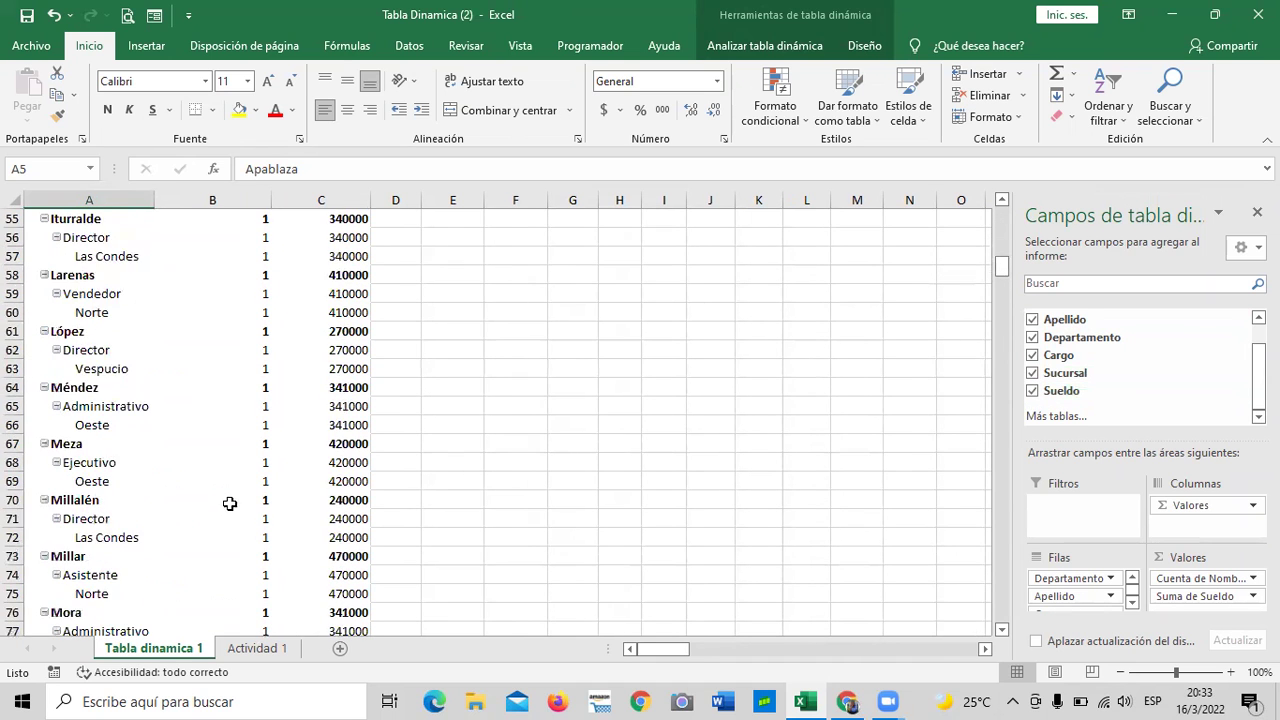
# Step: Look through the expanded pivot table on Tabla dinamica 1 and compare it with the employee records on Actividad 1
pyautogui.scroll(-18, 246, 551)
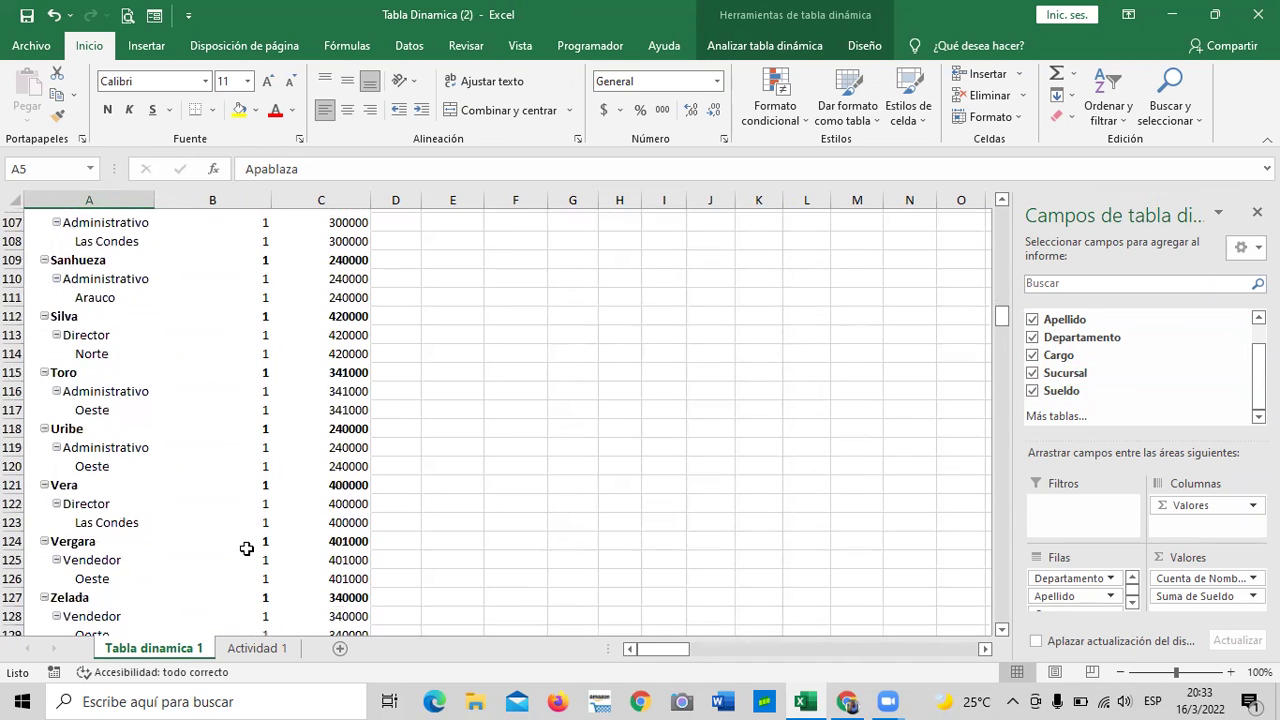
pyautogui.scroll(-10, 248, 543)
pyautogui.scroll(6, 260, 555)
pyautogui.scroll(20, 264, 557)
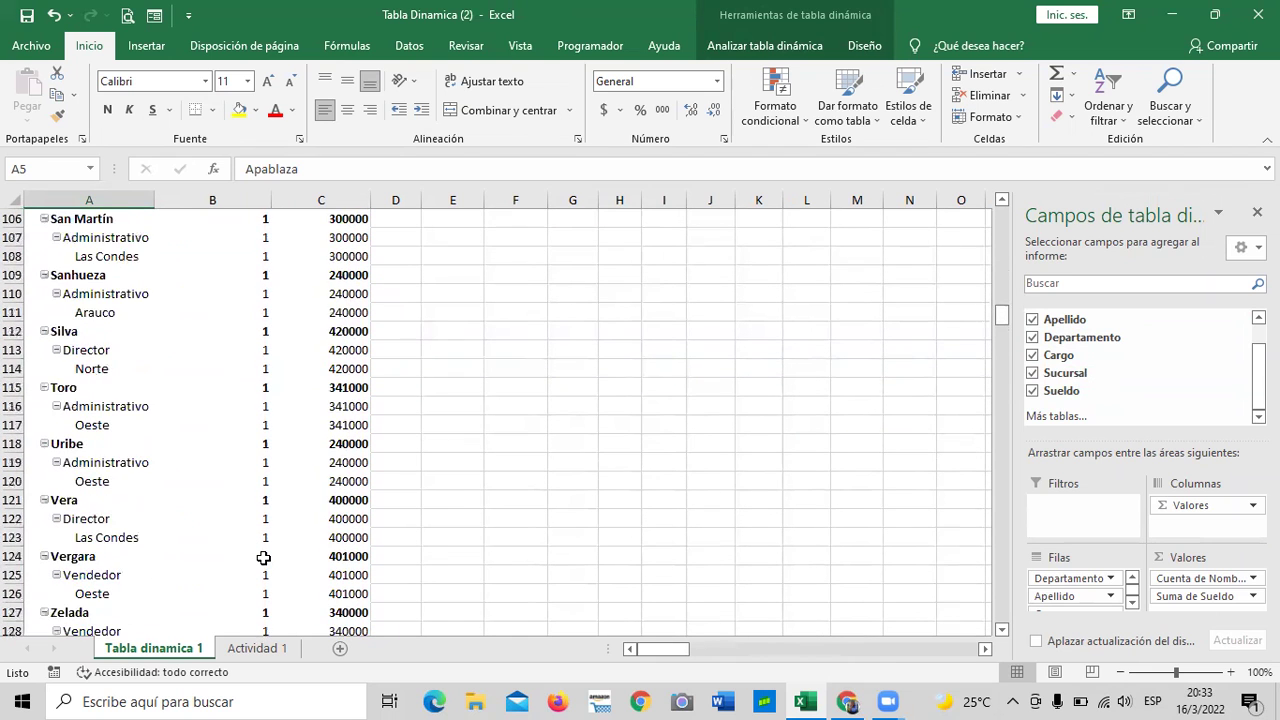
pyautogui.scroll(16, 265, 557)
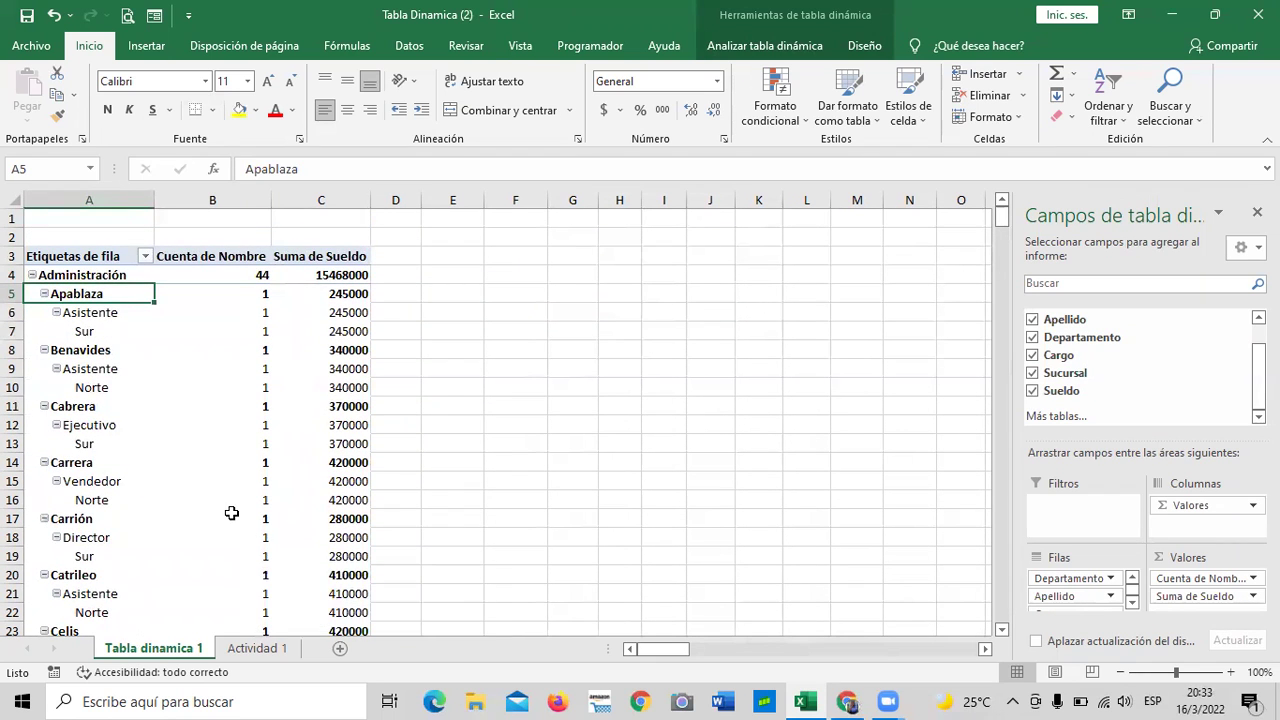
pyautogui.click(258, 648)
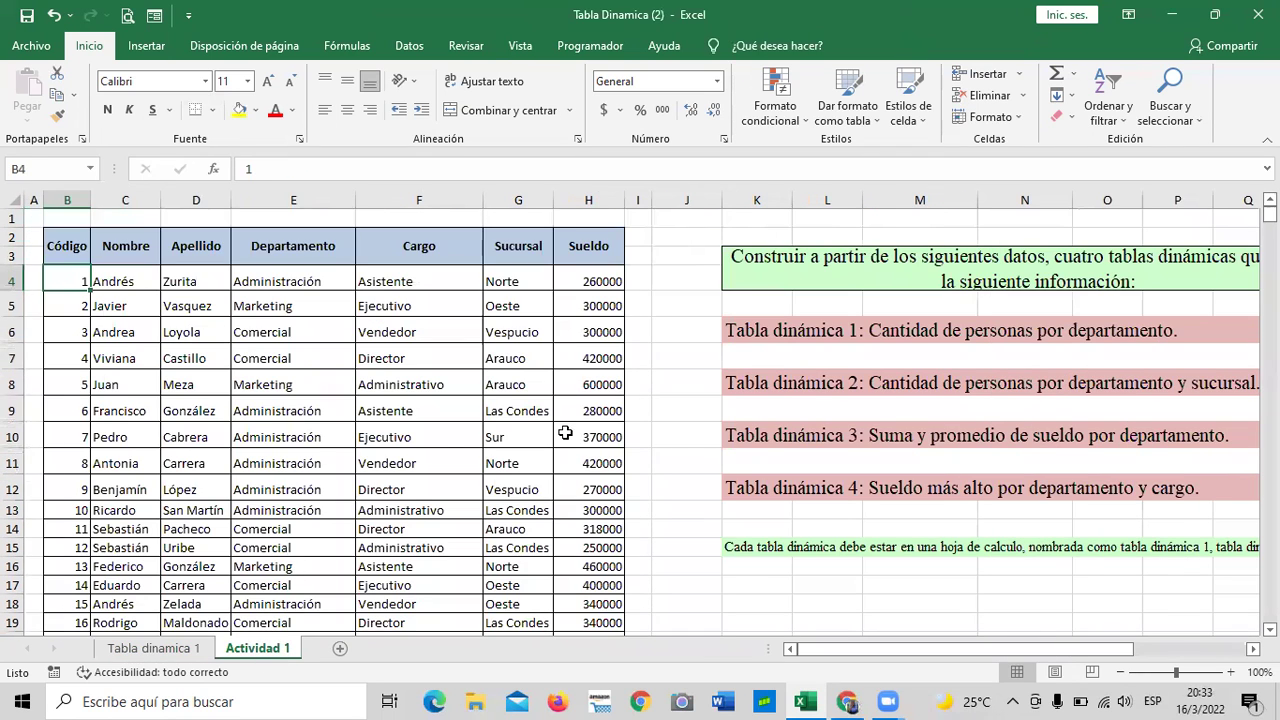
pyautogui.click(168, 648)
pyautogui.scroll(-3, 337, 460)
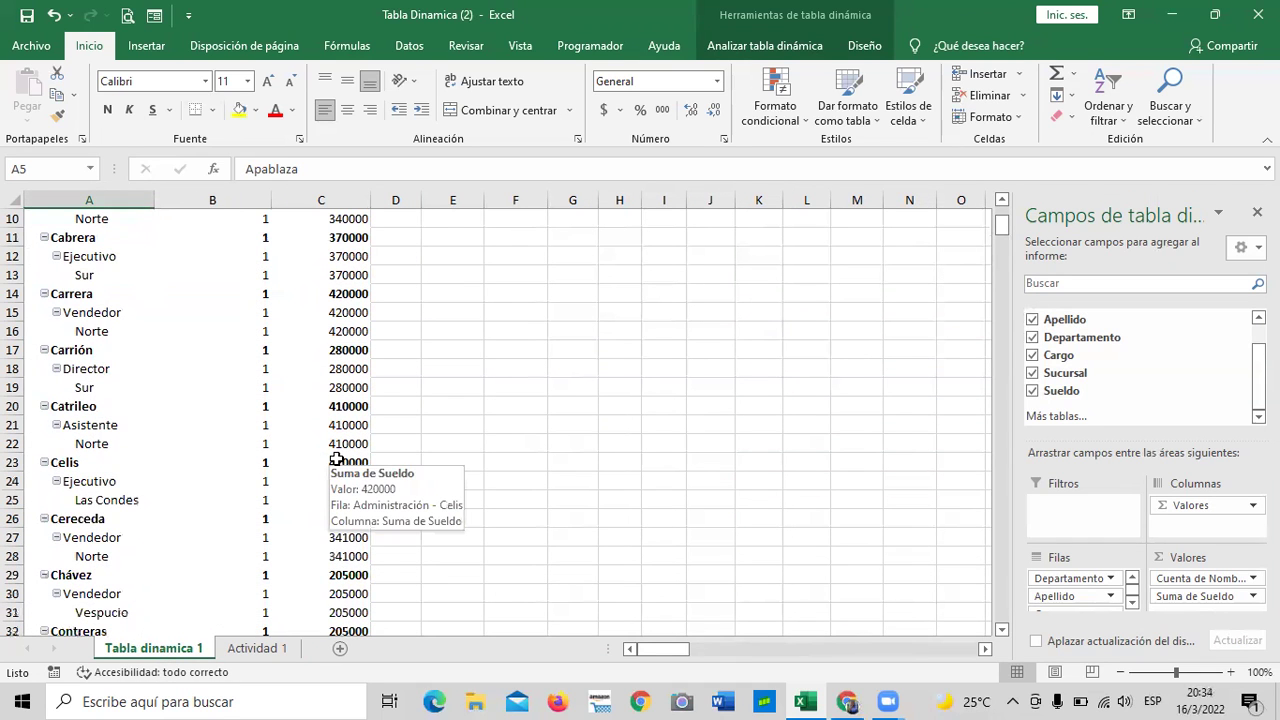
pyautogui.scroll(3, 337, 460)
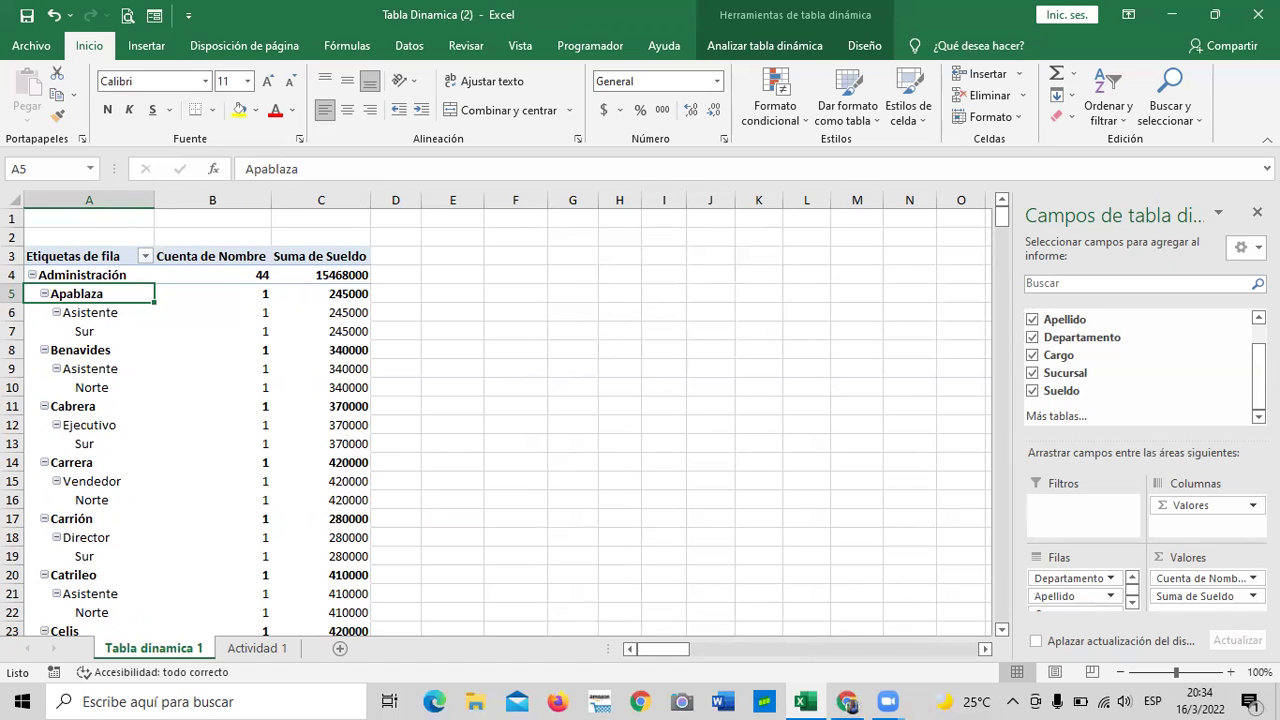
# Step: Remove the Apellido, Cargo and Sucursal fields from the pivot table, keeping Departamento and Sueldo
pyautogui.click(1040, 320)
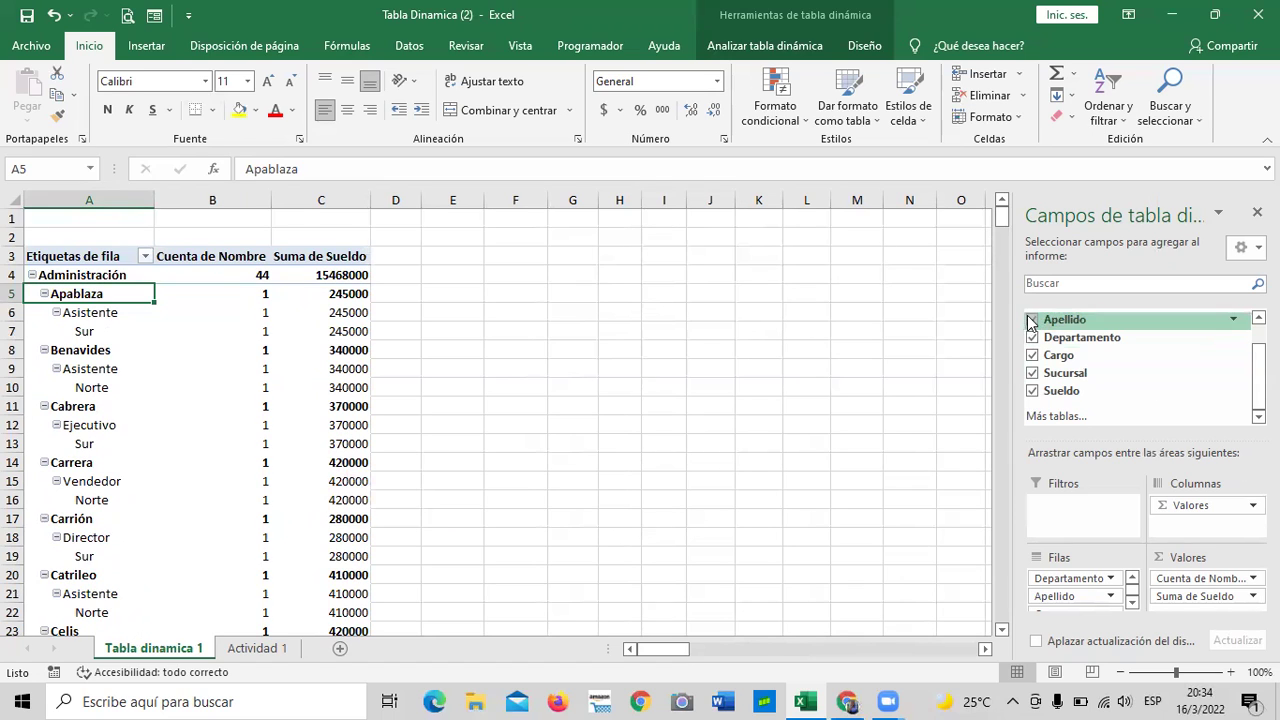
pyautogui.click(1034, 356)
pyautogui.click(1033, 373)
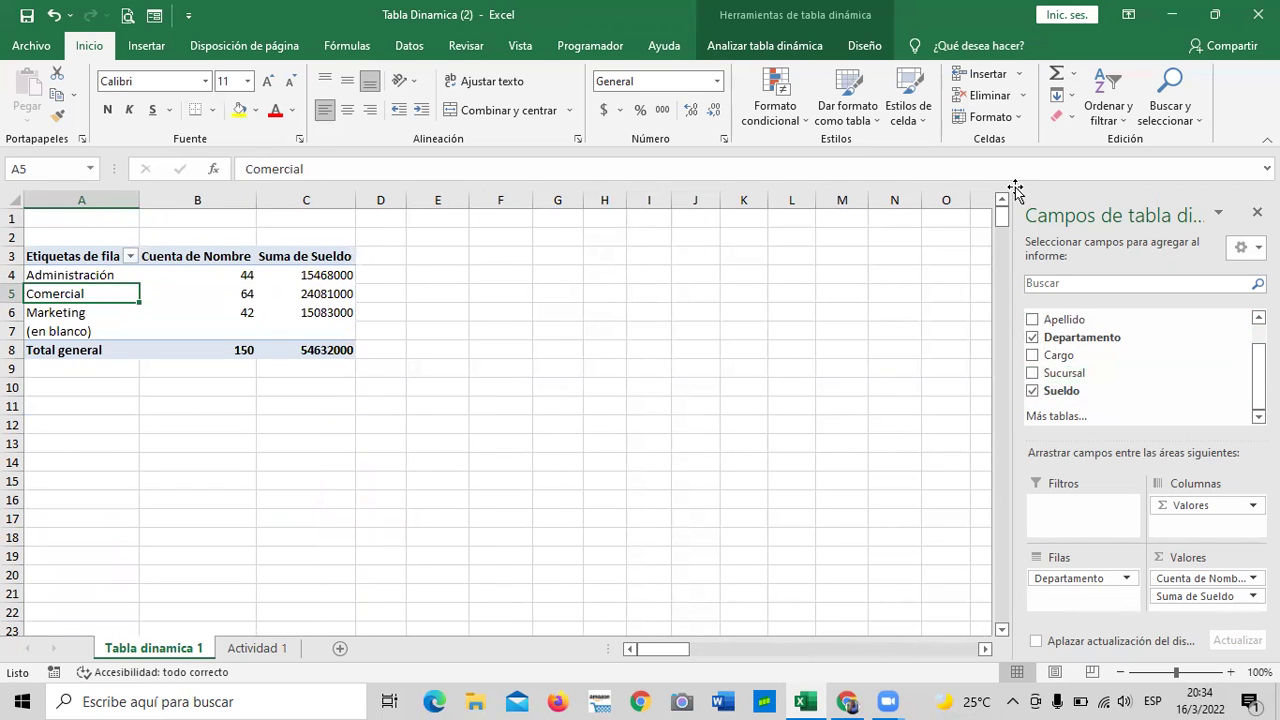
pyautogui.click(791, 424)
pyautogui.click(130, 258)
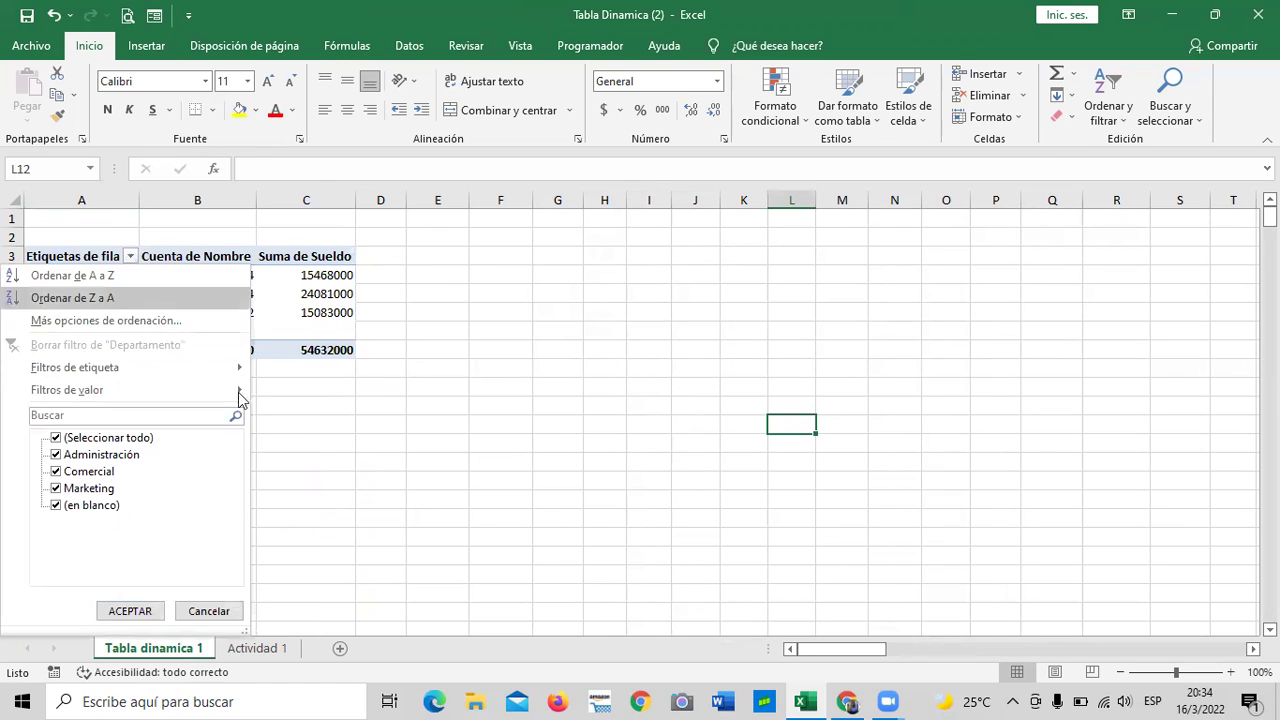
pyautogui.click(415, 403)
pyautogui.click(415, 403)
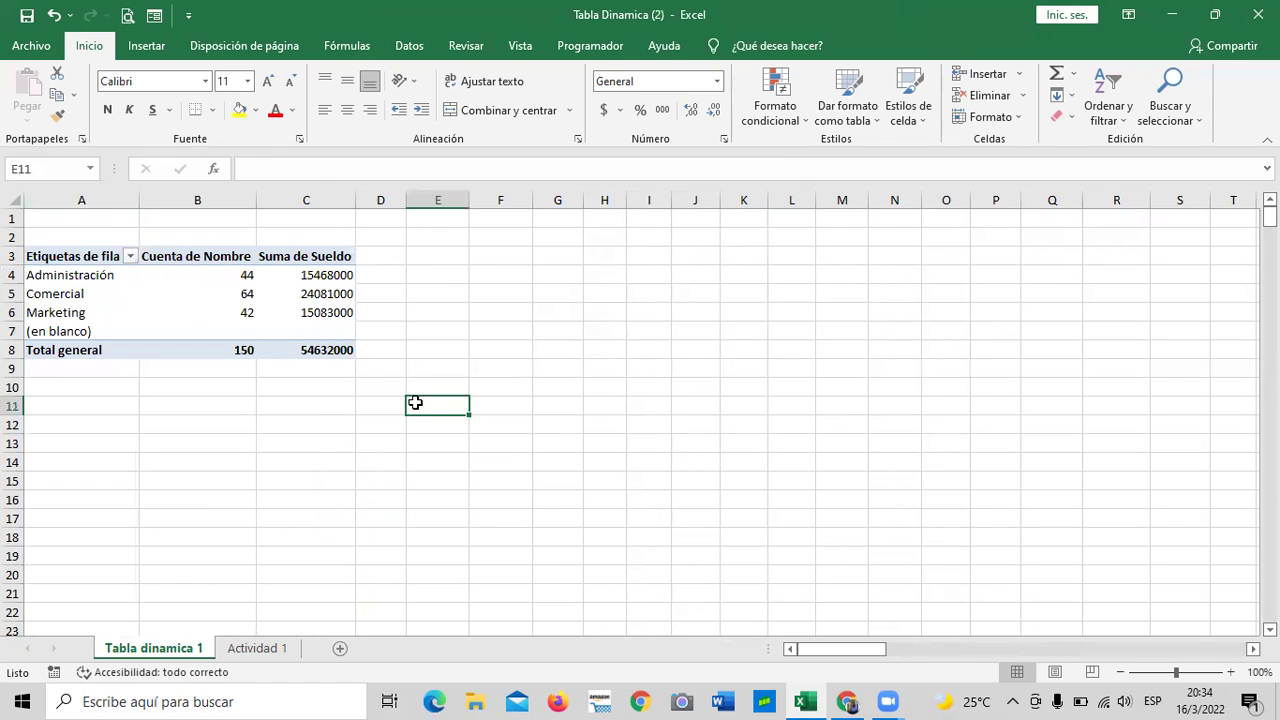
pyautogui.click(130, 258)
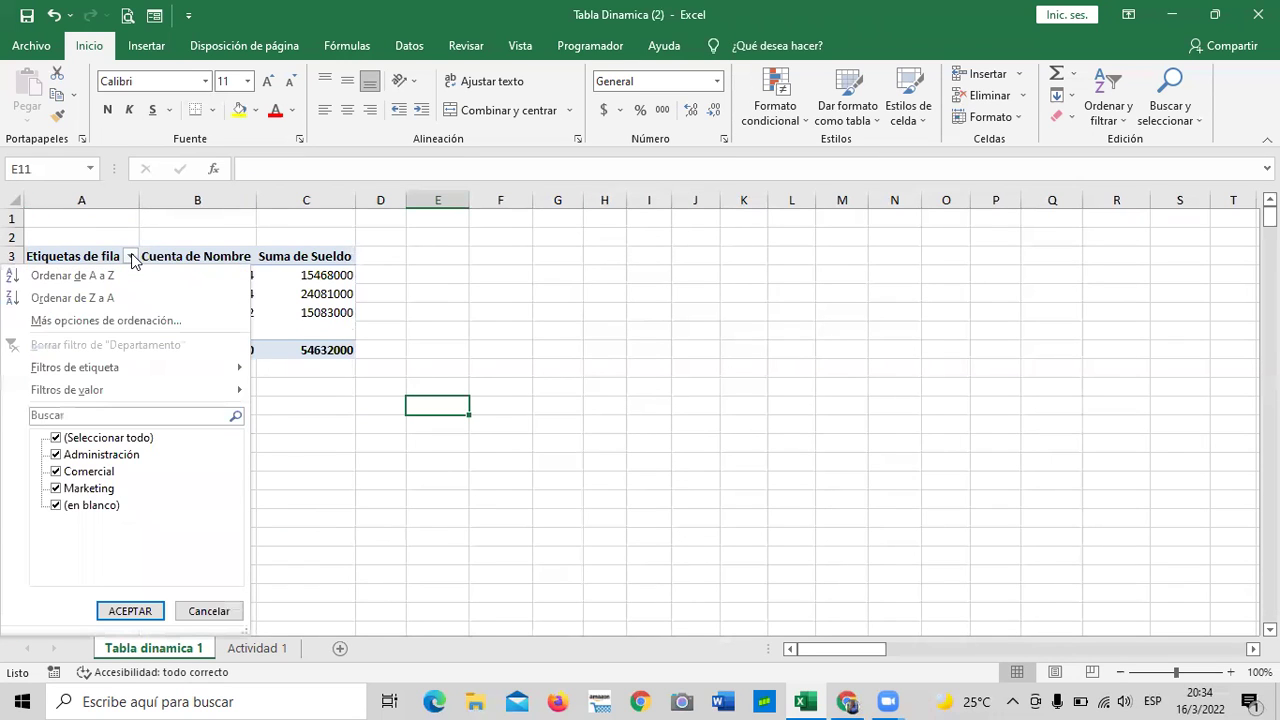
pyautogui.click(471, 305)
# Step: Filter the pivot table's row labels so that only the Comercial department is shown
pyautogui.click(132, 258)
pyautogui.click(56, 438)
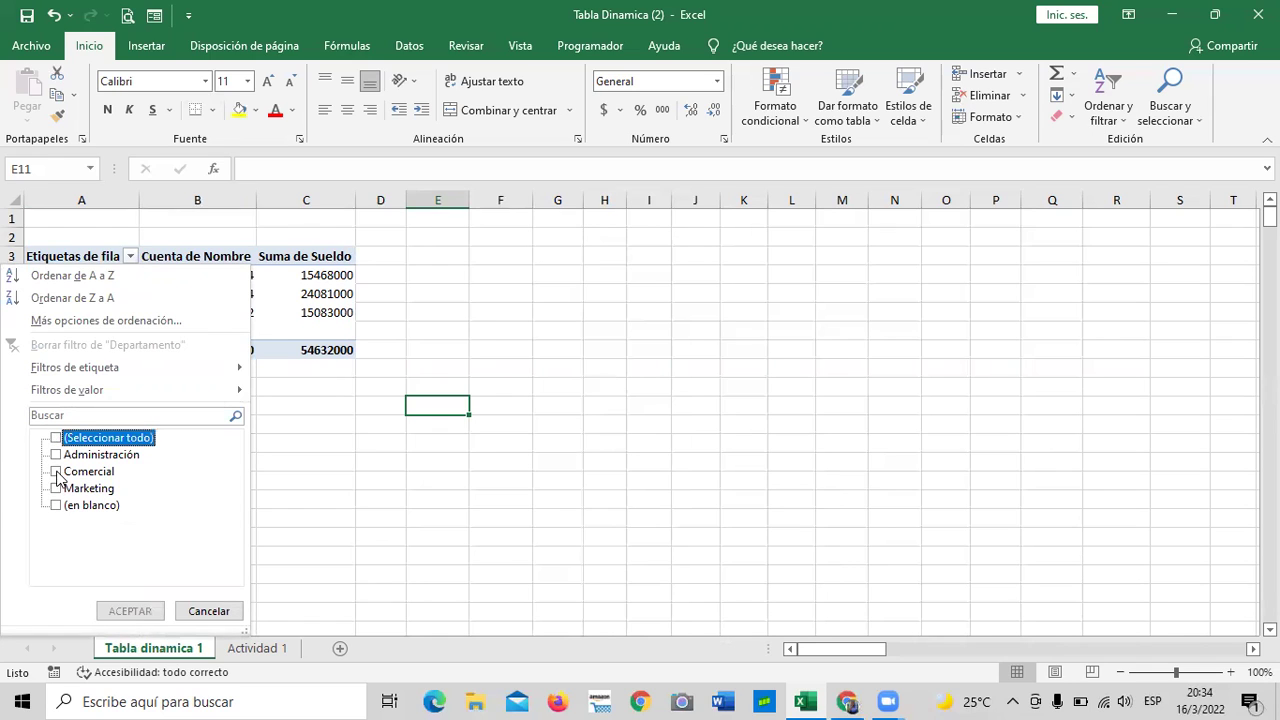
pyautogui.click(56, 471)
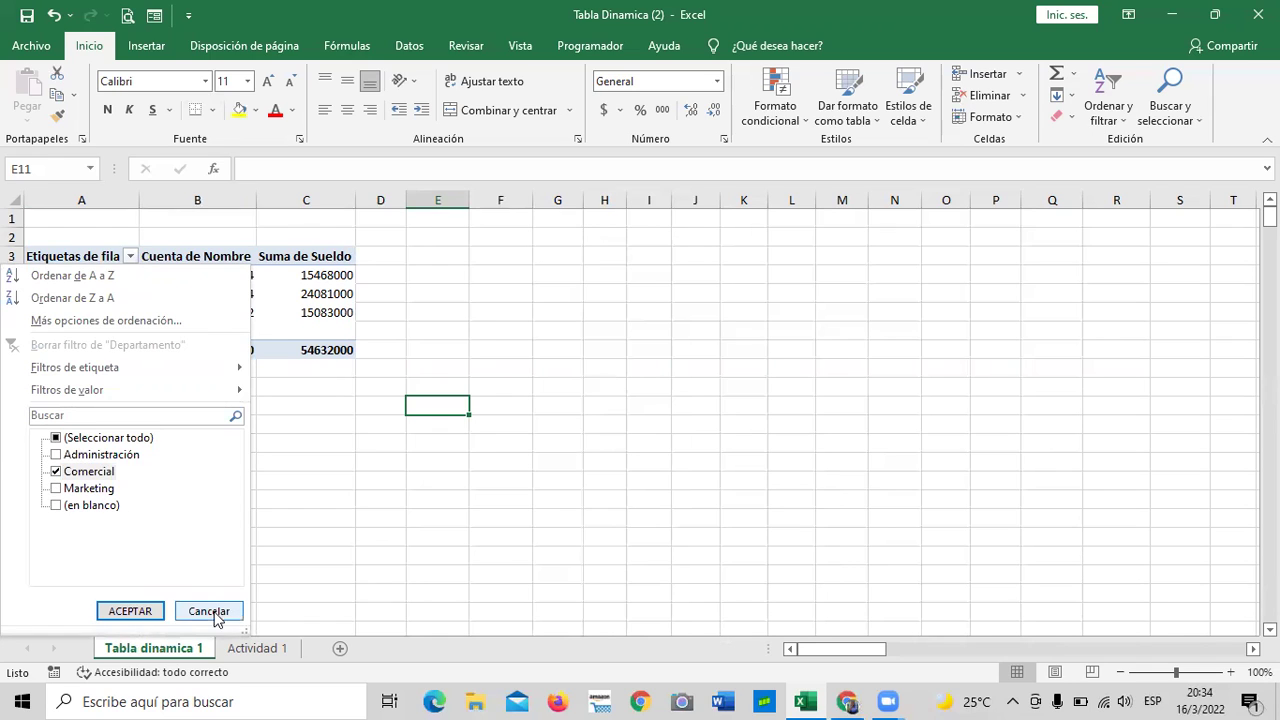
pyautogui.click(145, 612)
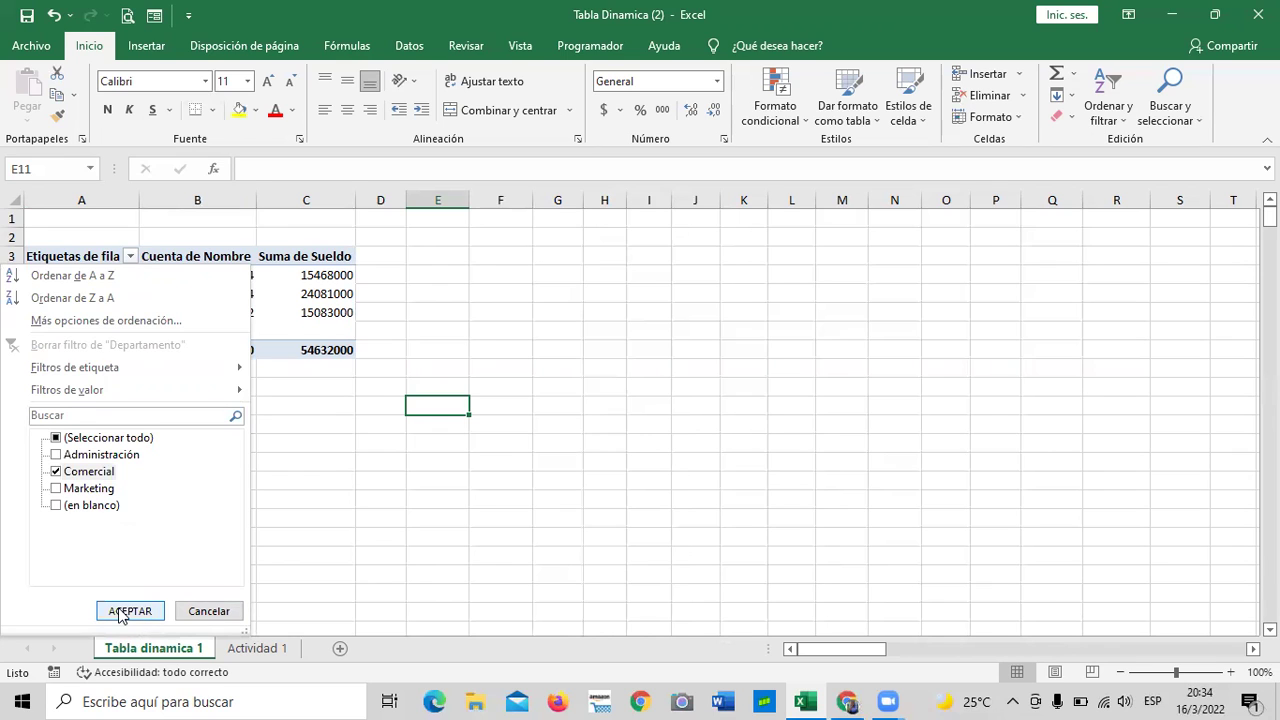
pyautogui.click(270, 468)
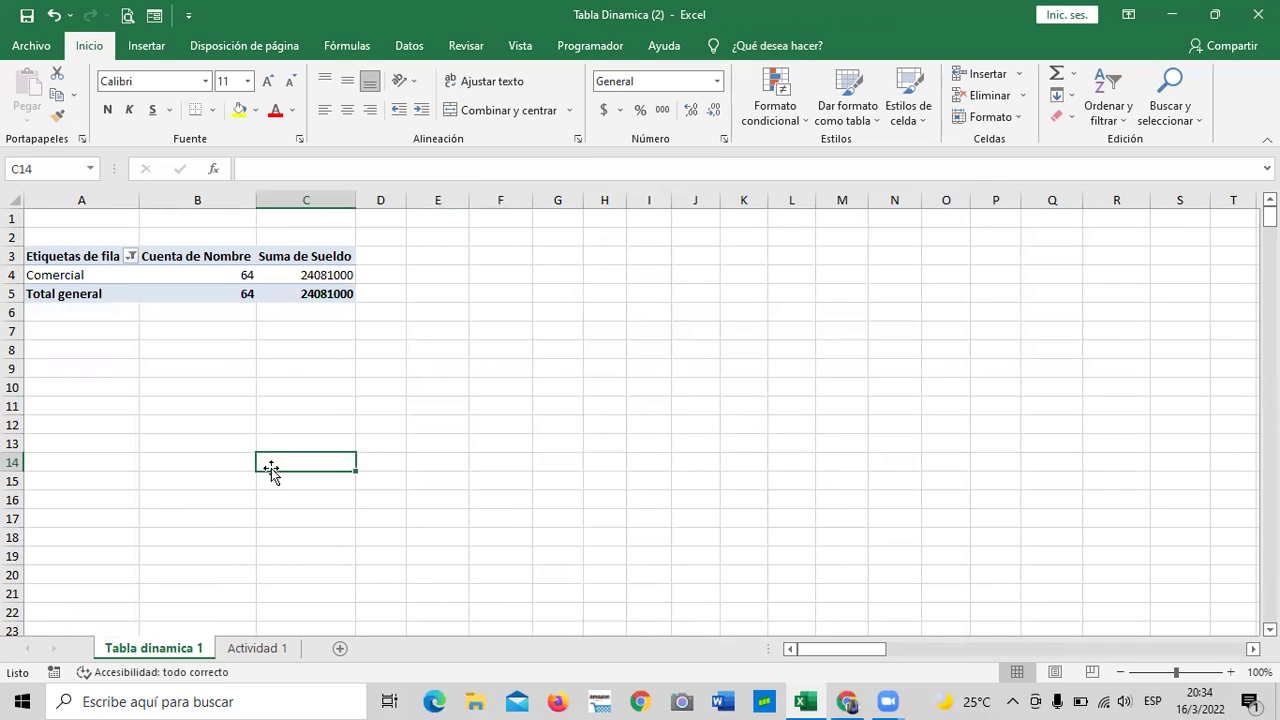
# Step: Reselect all departments in the row label filter, replacing the Comercial-only selection
pyautogui.click(132, 257)
pyautogui.click(115, 441)
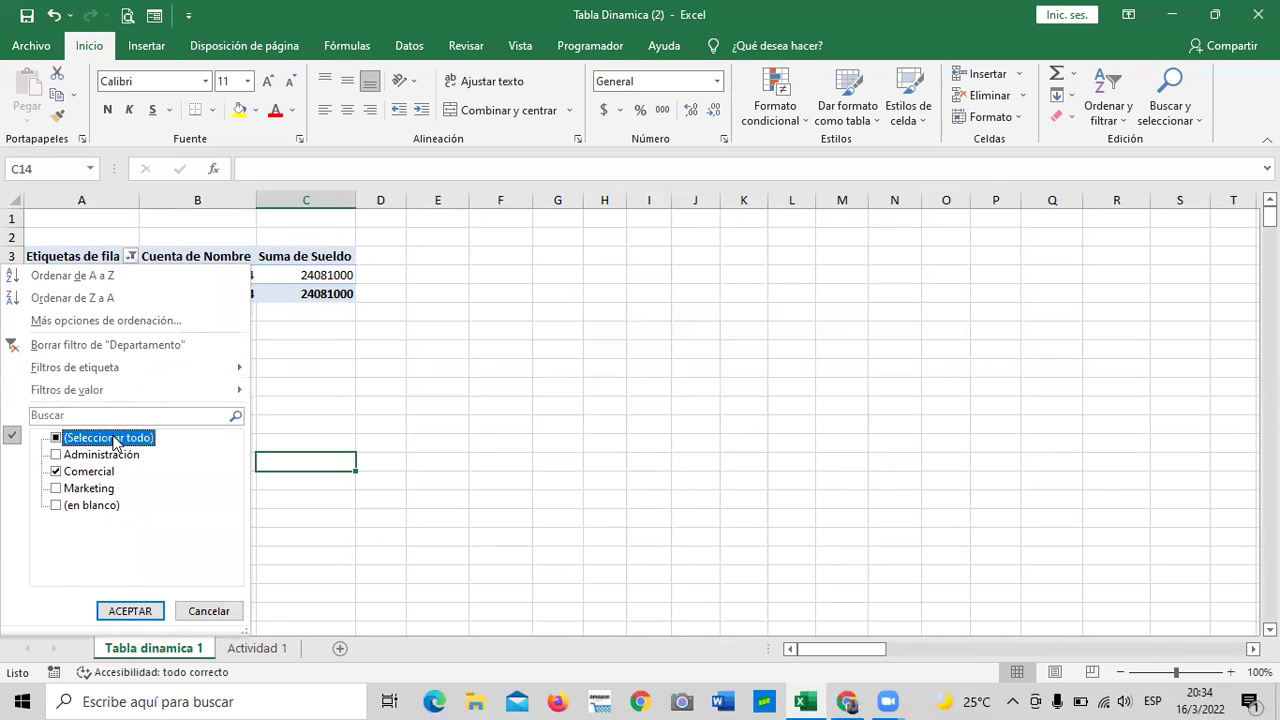
pyautogui.click(57, 439)
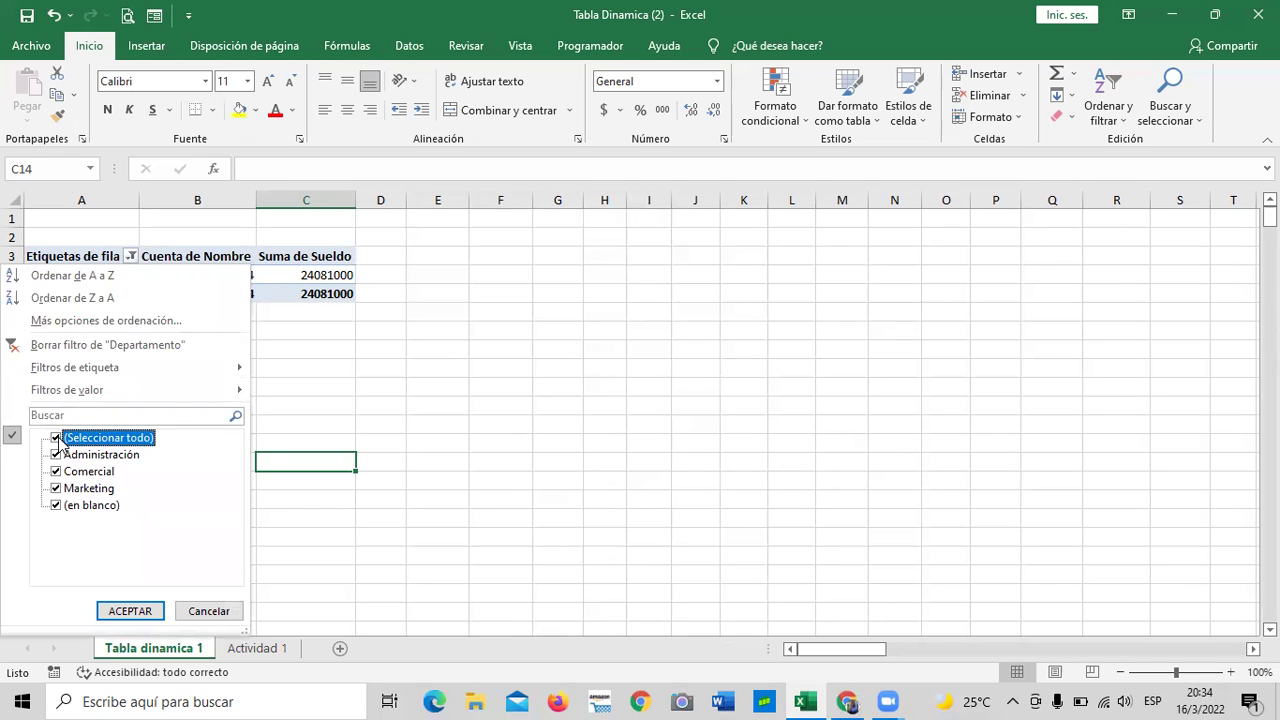
pyautogui.click(132, 611)
pyautogui.click(166, 552)
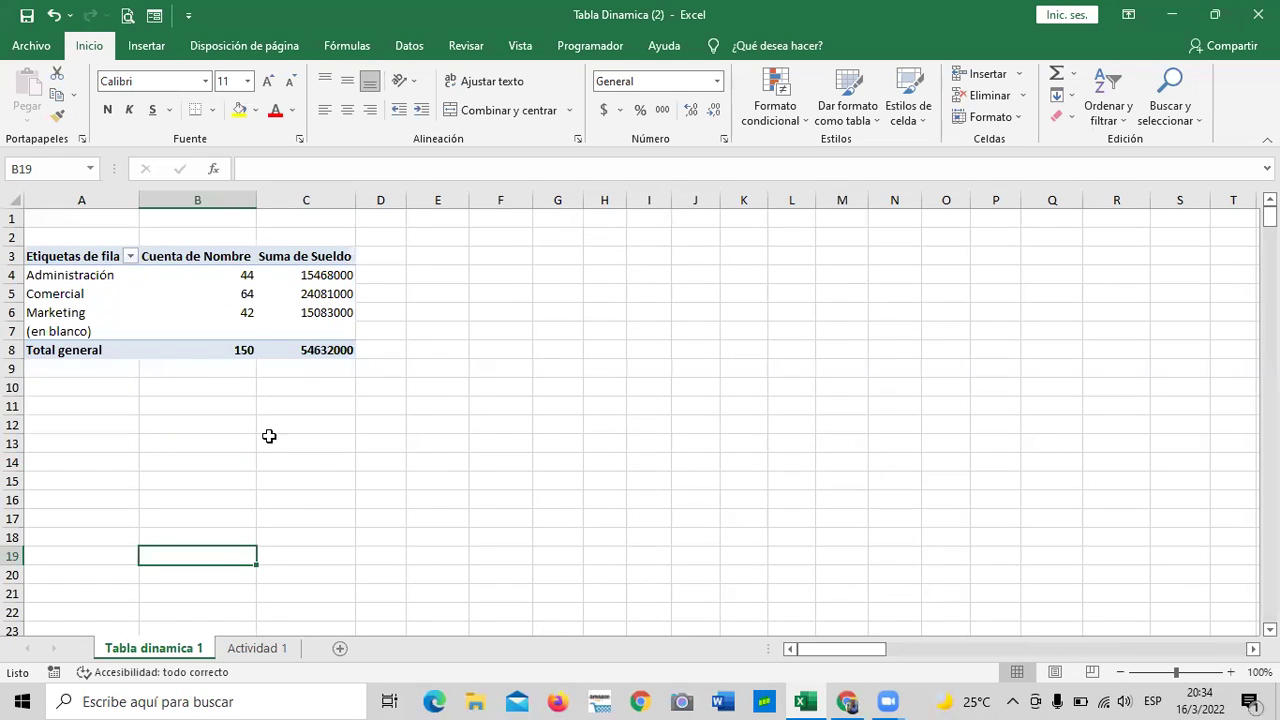
# Step: Filter the pivot table's row labels so that only the Marketing department is shown
pyautogui.moveTo(291, 290)
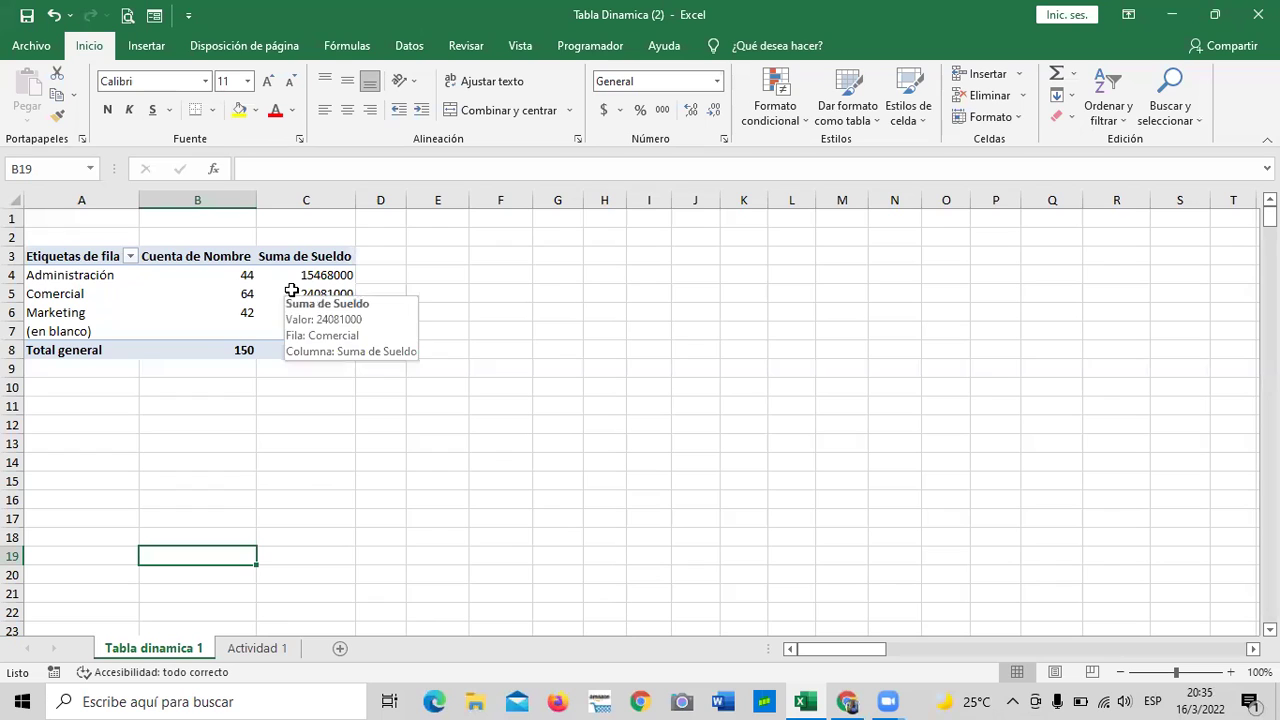
pyautogui.click(130, 256)
pyautogui.click(113, 442)
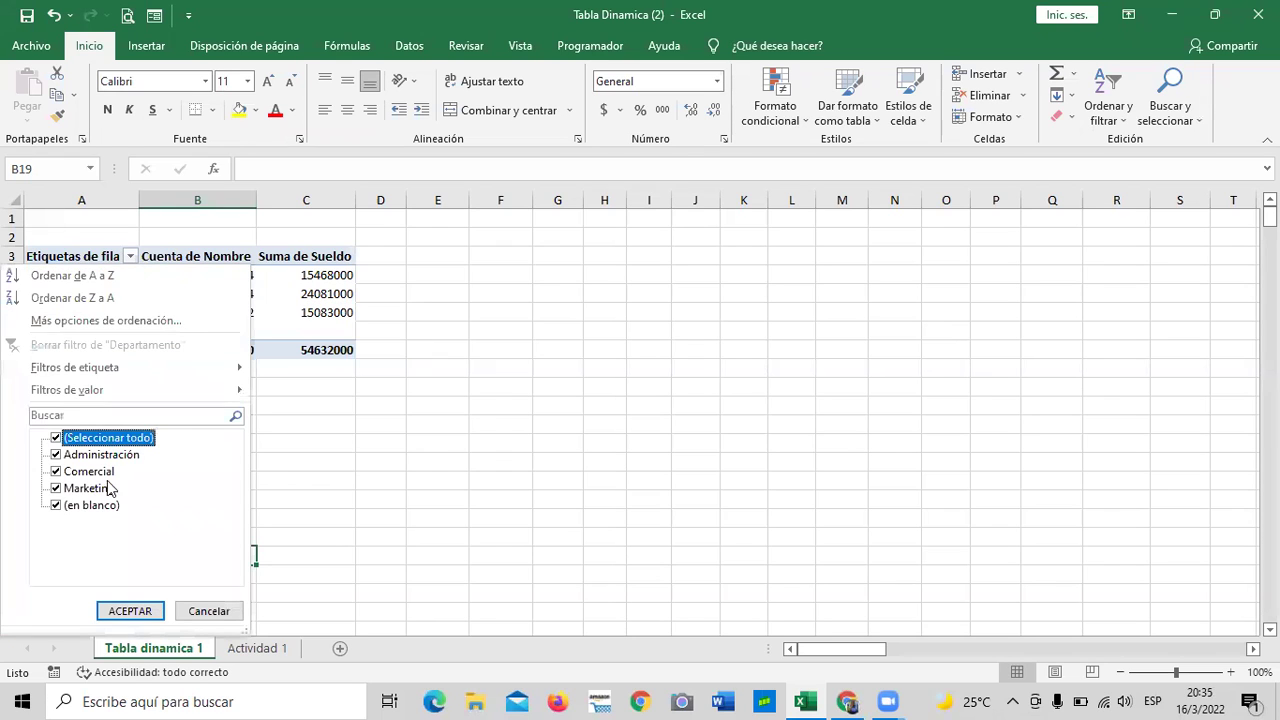
pyautogui.click(57, 439)
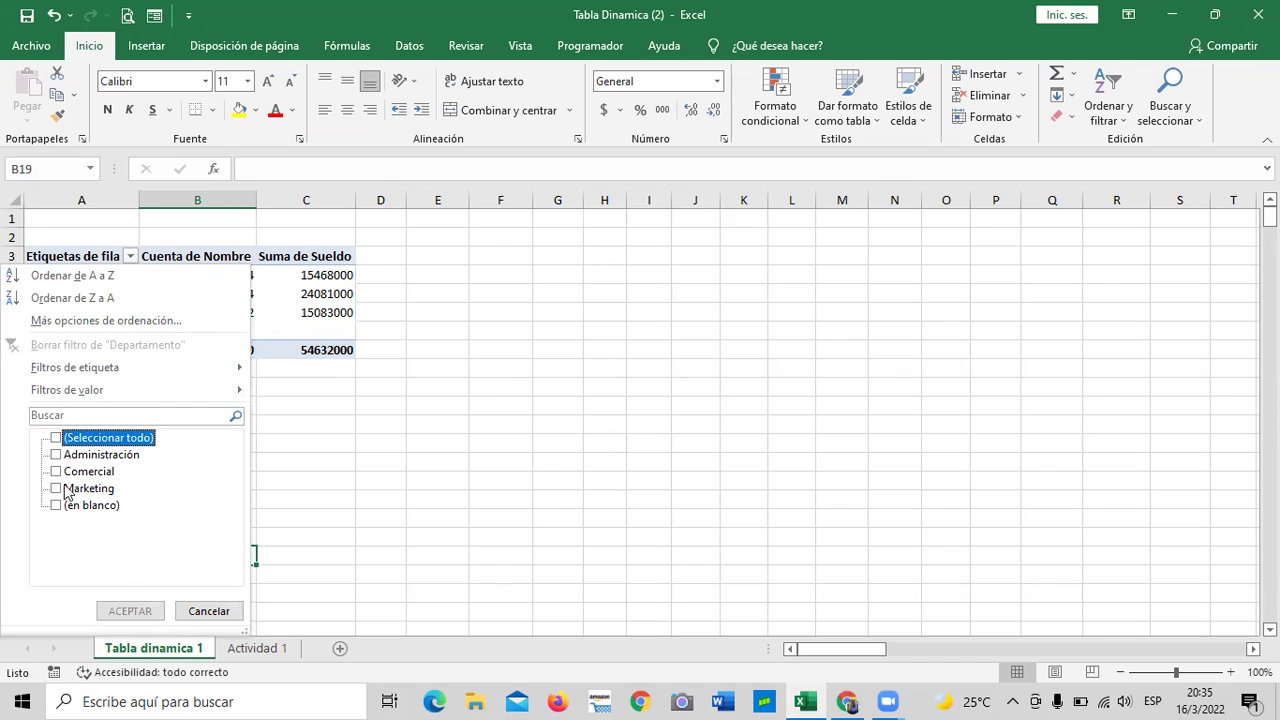
pyautogui.click(66, 490)
pyautogui.click(55, 488)
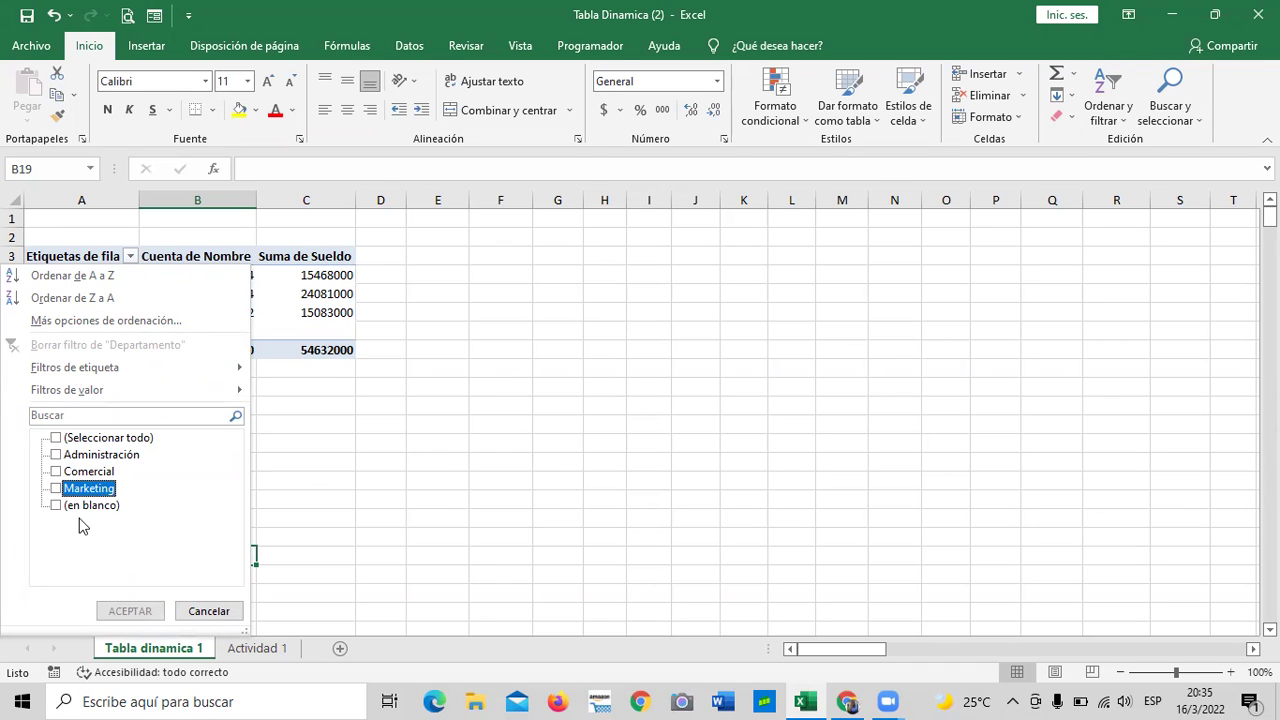
pyautogui.click(134, 612)
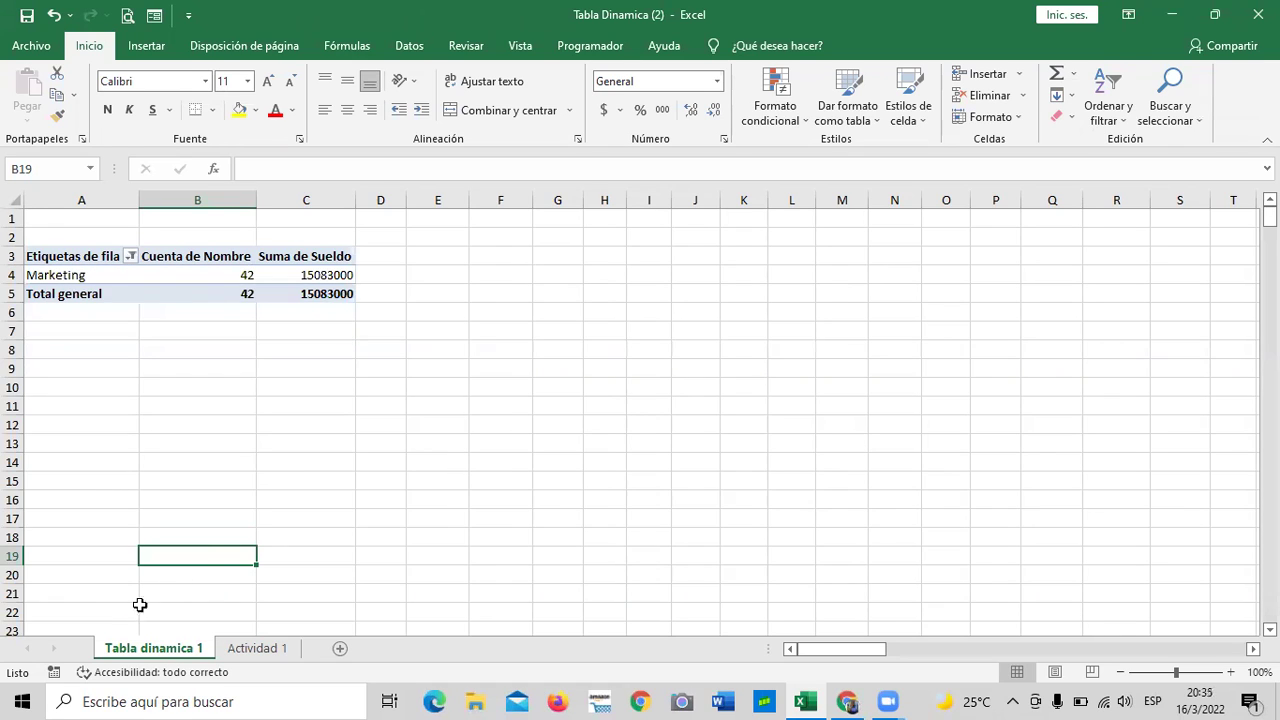
pyautogui.moveTo(420, 500); pyautogui.dragTo(419, 486)
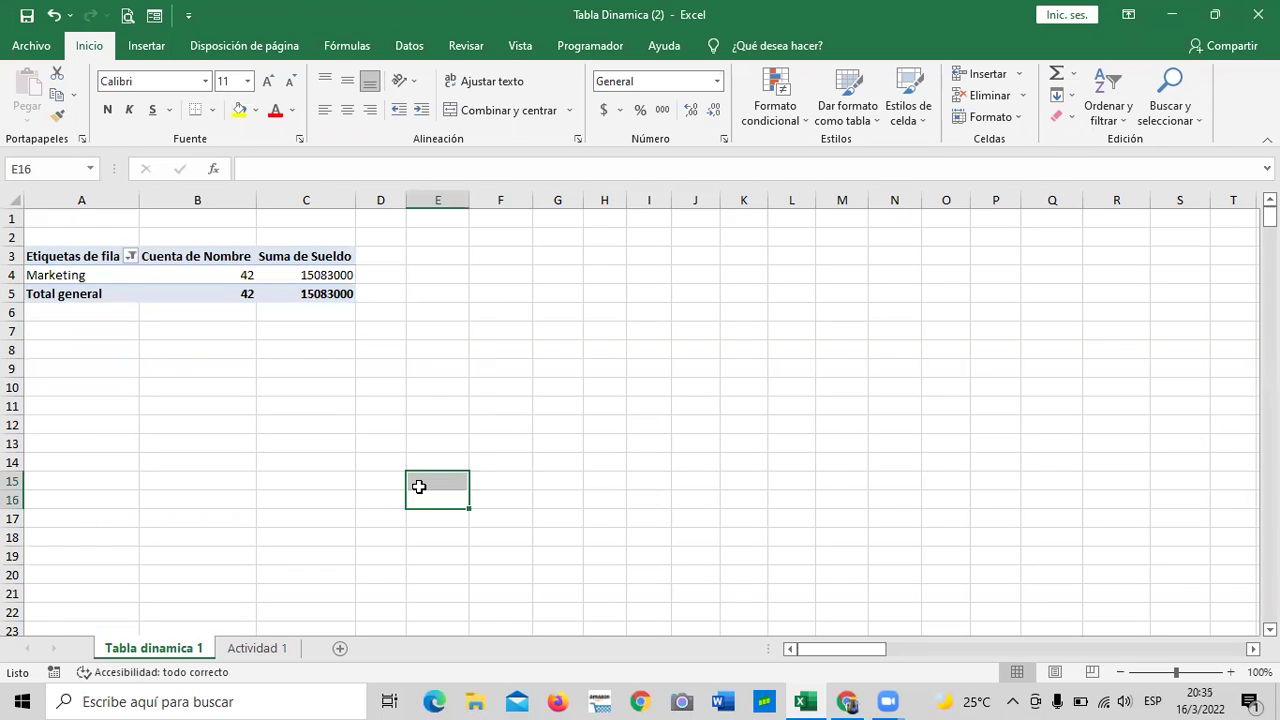
# Step: Remove the Marketing-only restriction by selecting every department again in the row label filter
pyautogui.click(132, 256)
pyautogui.click(90, 437)
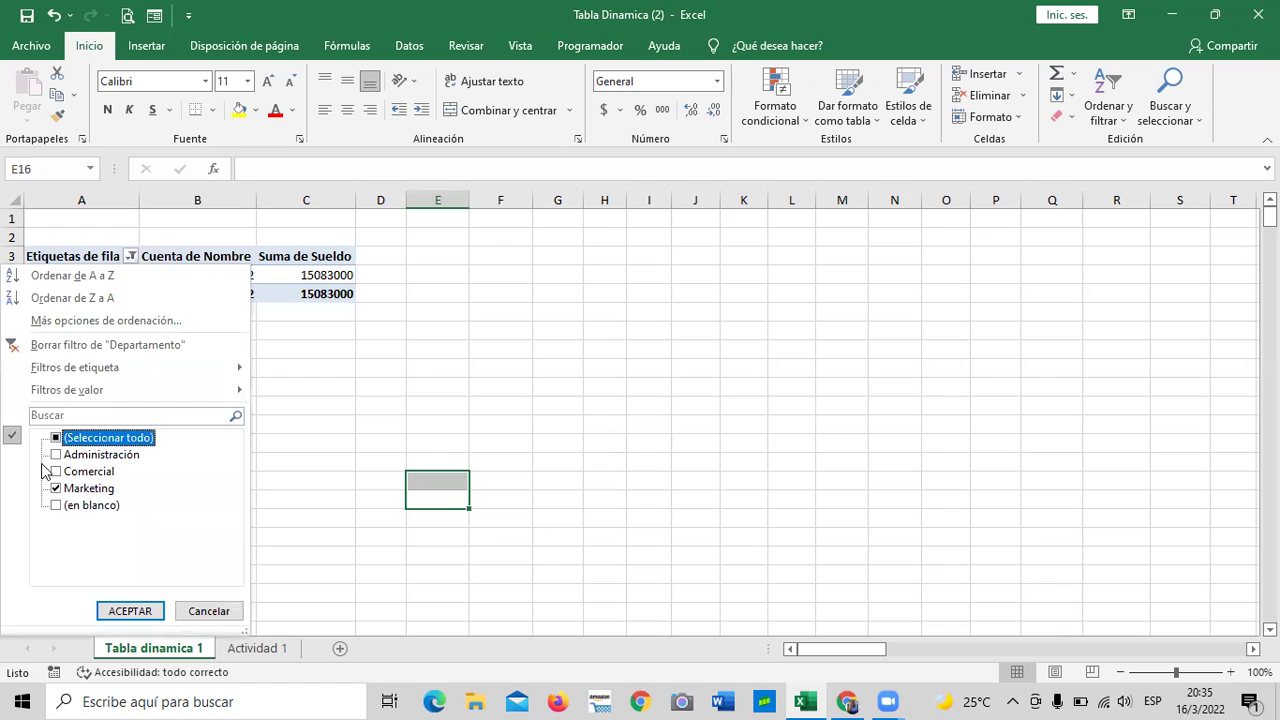
pyautogui.click(130, 610)
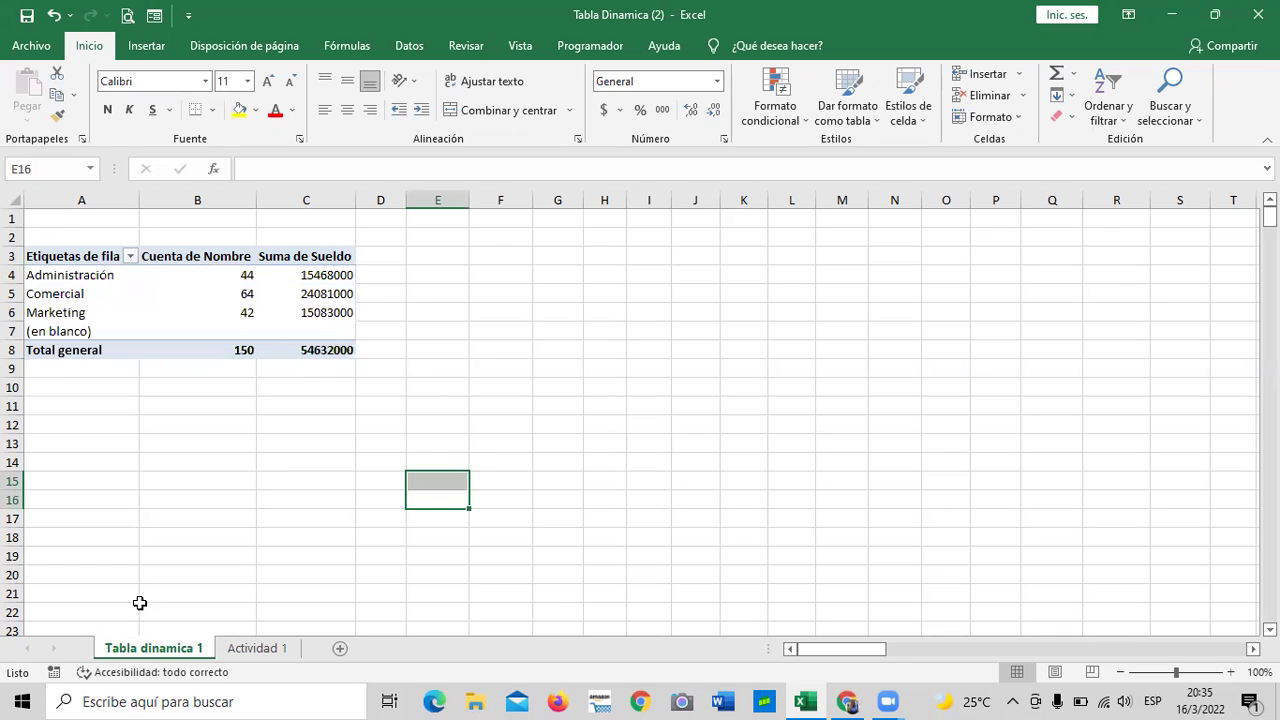
pyautogui.click(230, 534)
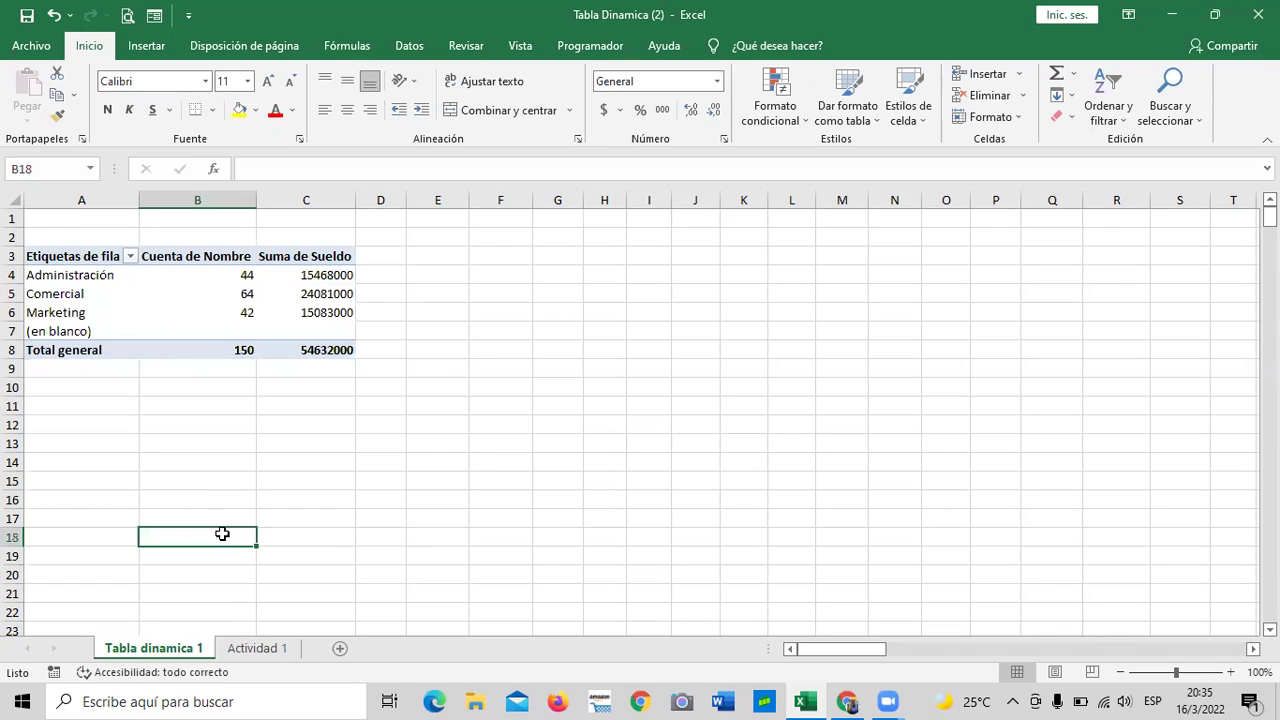
# Step: Remove the Sueldo field from the pivot table, leaving only the count of Nombre per Departamento
pyautogui.click(216, 296)
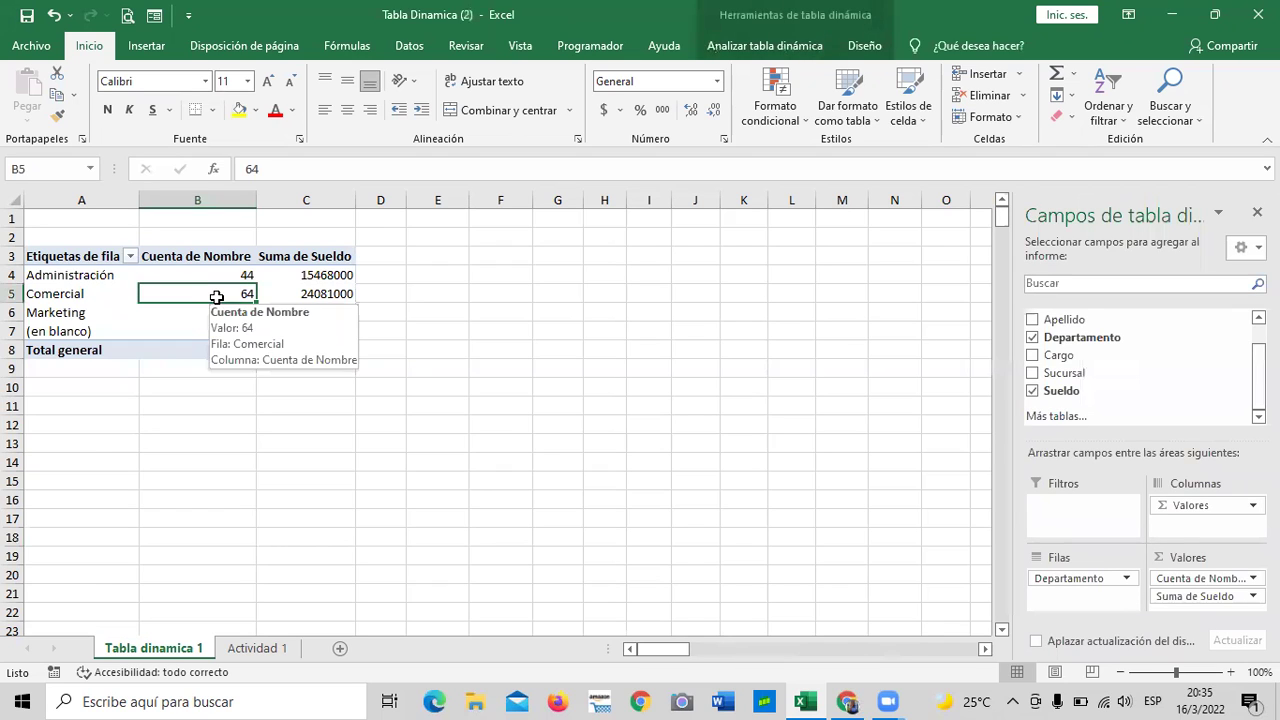
pyautogui.click(1033, 392)
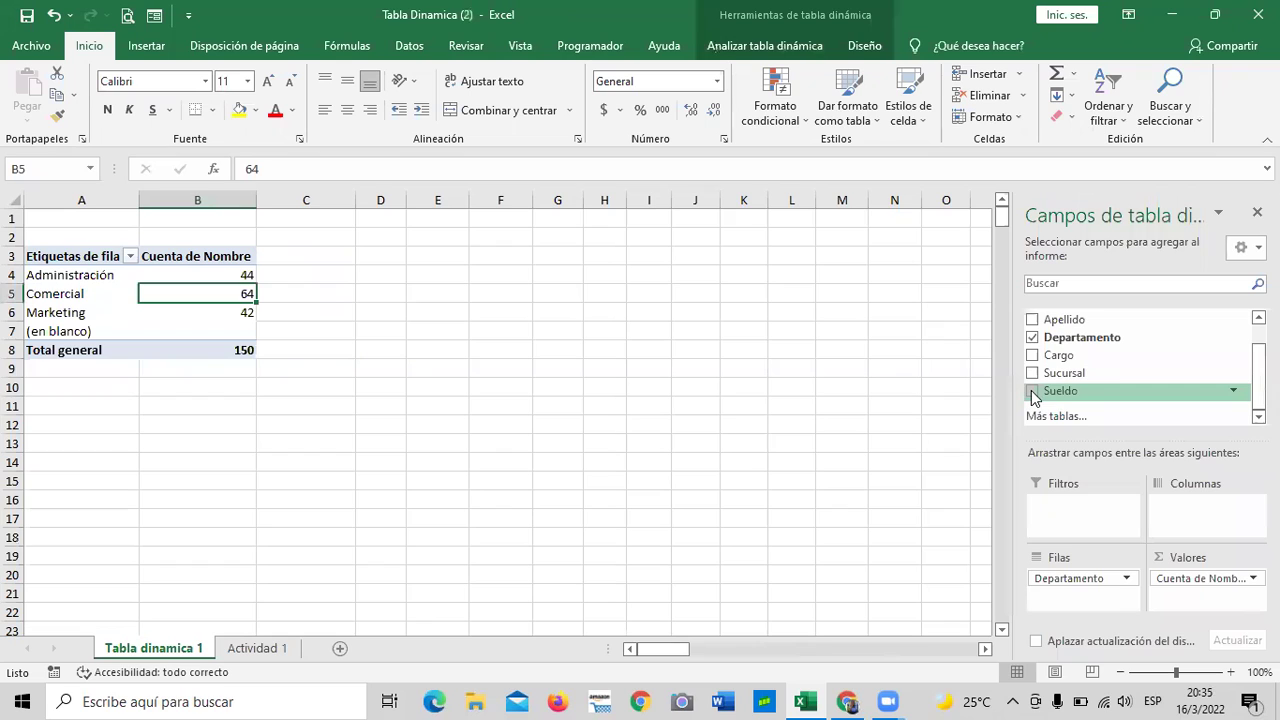
pyautogui.click(606, 458)
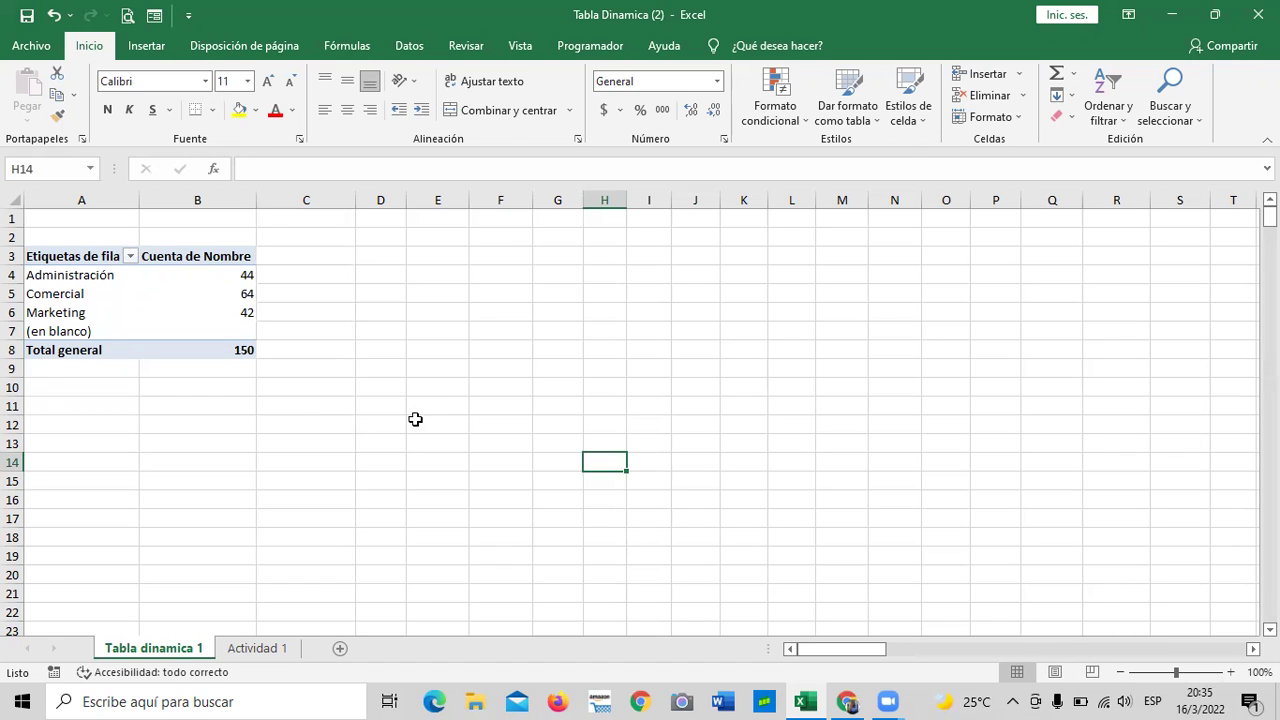
pyautogui.click(434, 384)
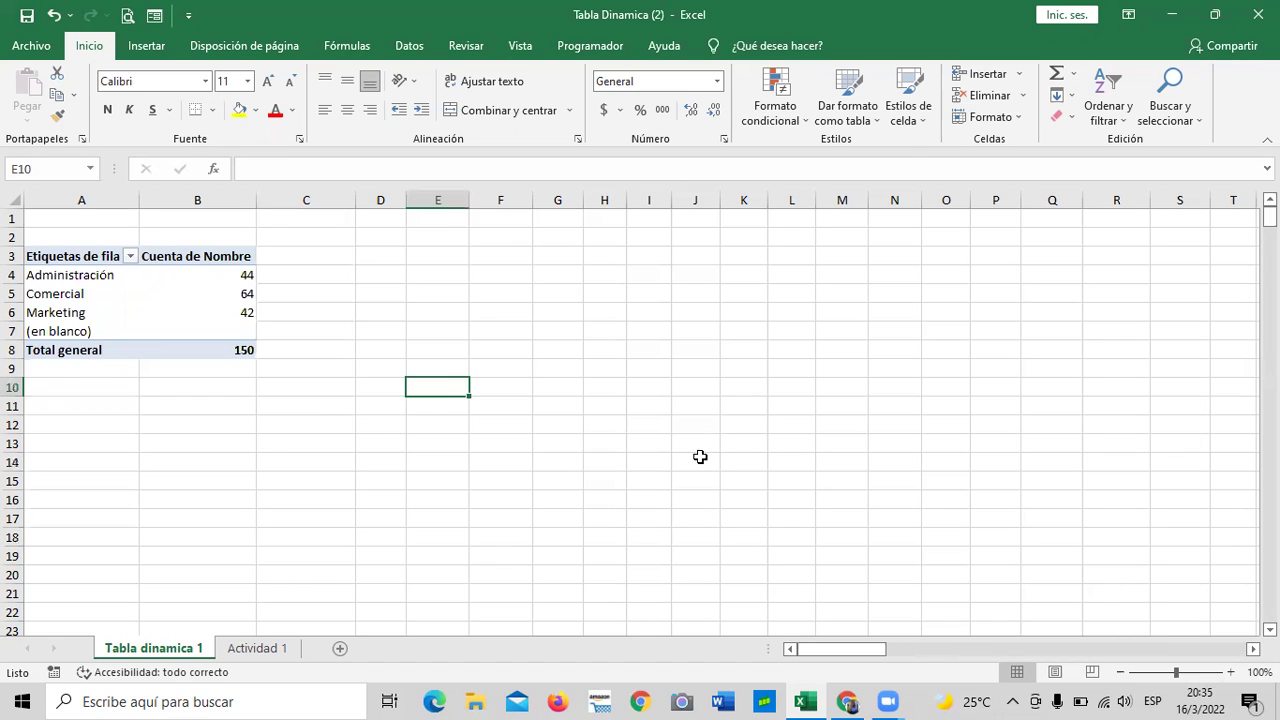
pyautogui.click(773, 92)
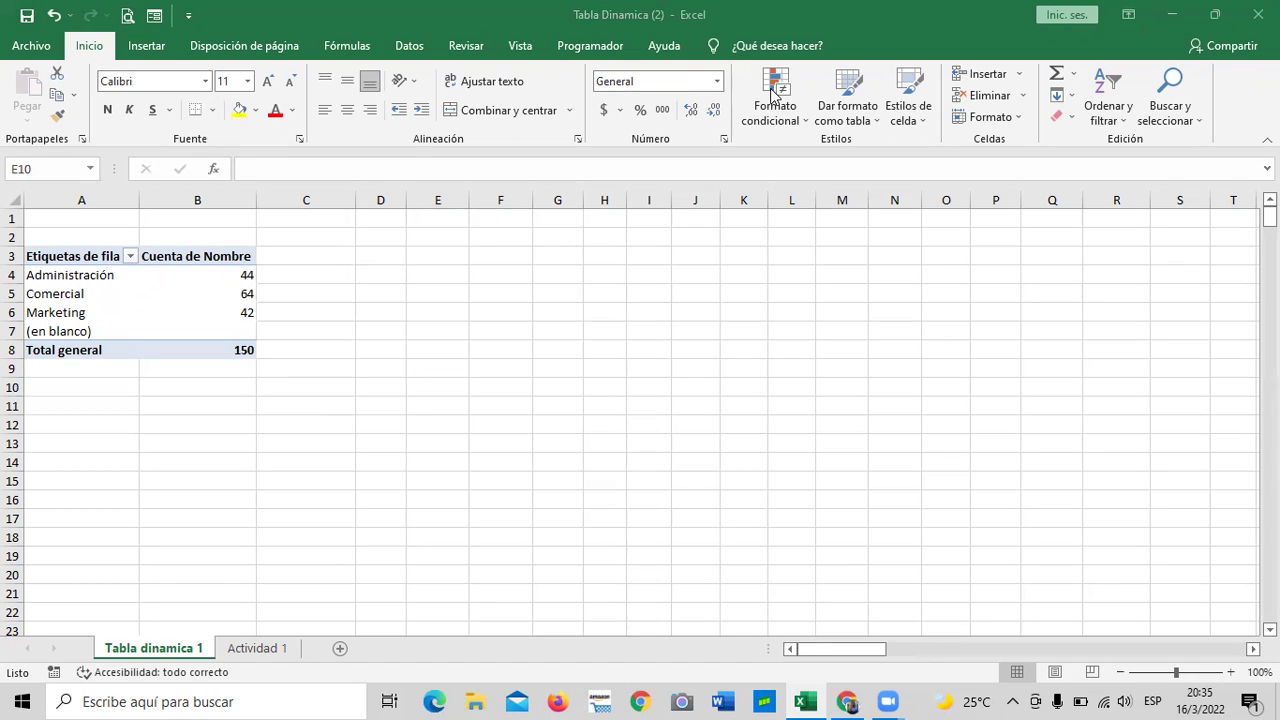
pyautogui.click(528, 406)
pyautogui.click(436, 278)
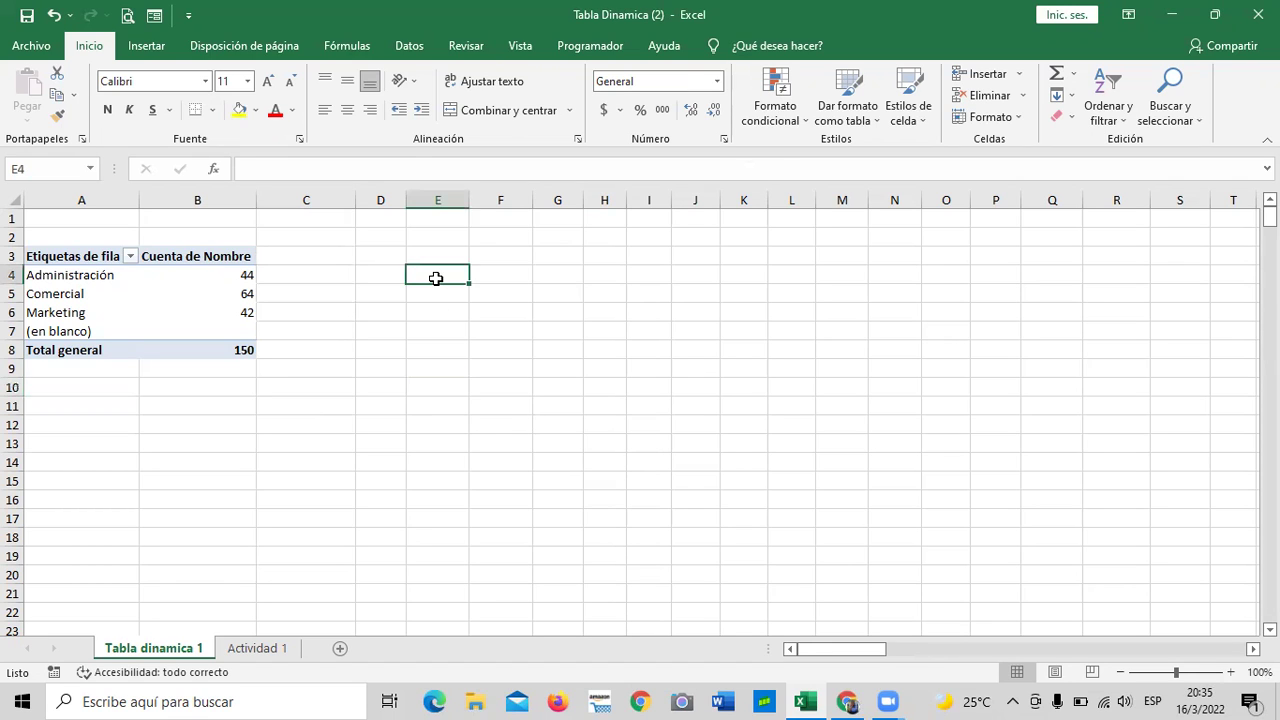
# Step: Return to the Actividad 1 sheet and review the full instructions for the four pivot tables
pyautogui.click(265, 649)
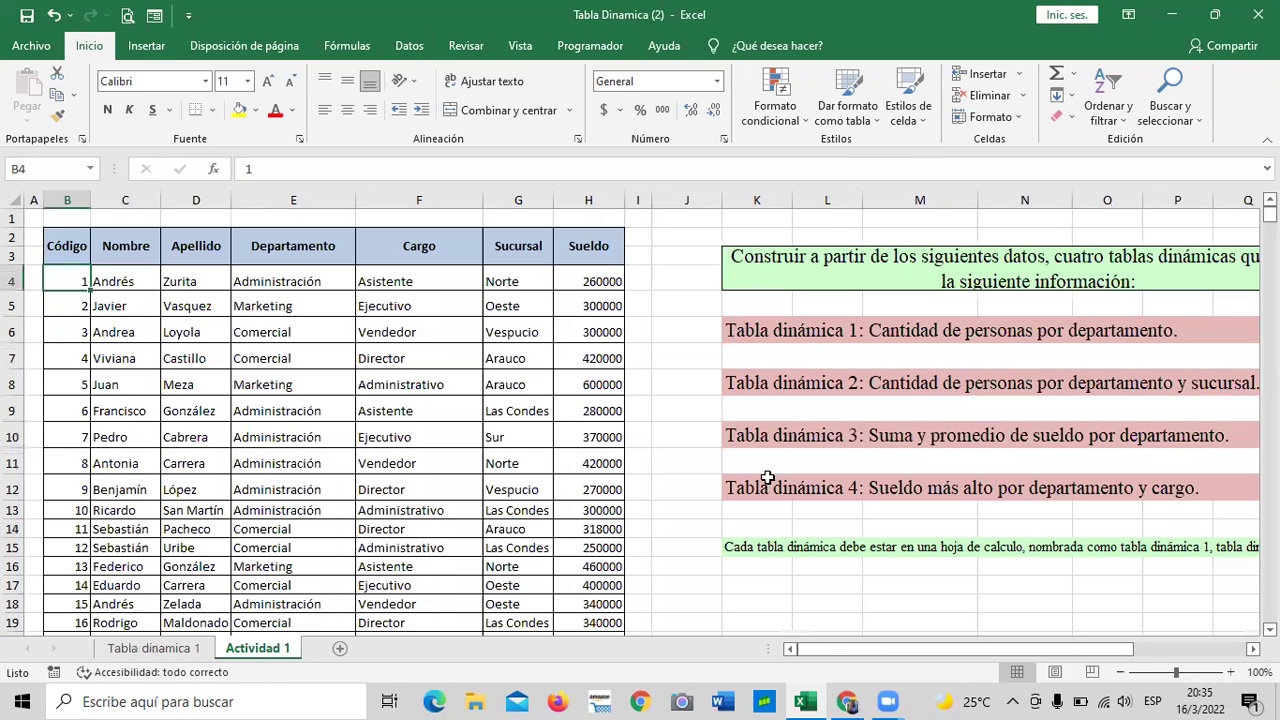
pyautogui.moveTo(866, 647); pyautogui.dragTo(937, 655)
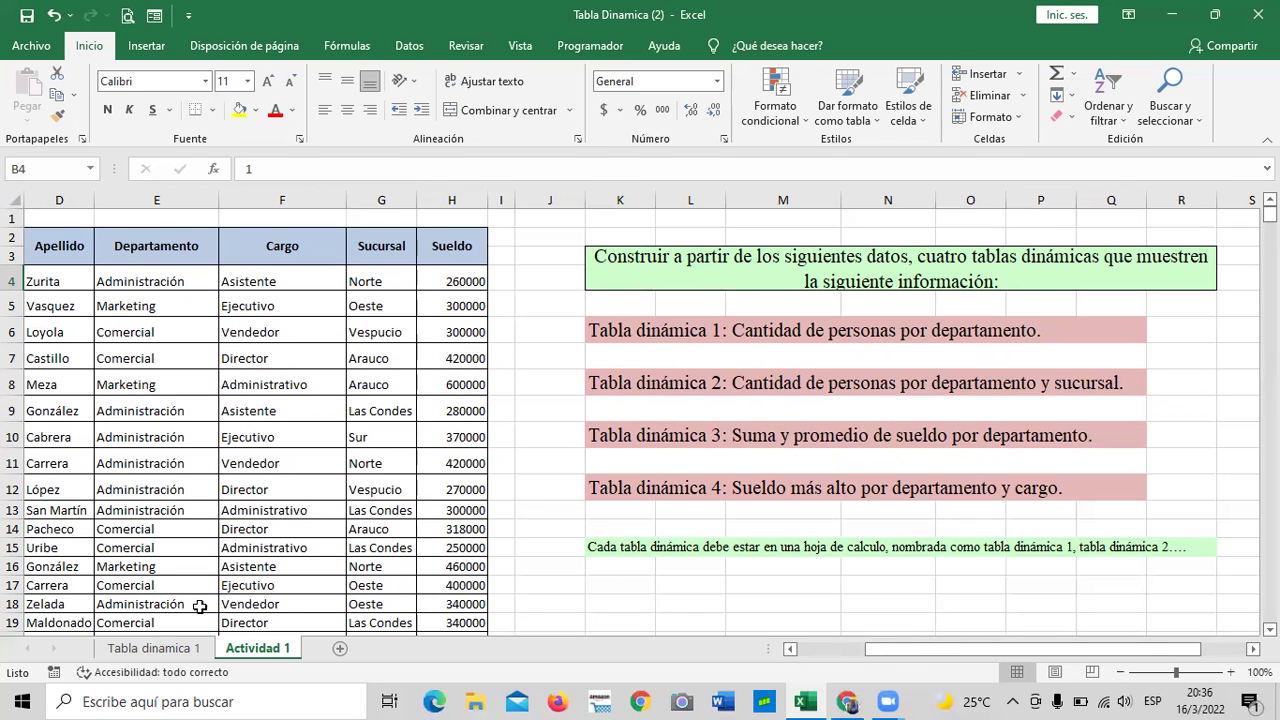
# Step: Create a blank pivot table on a new sheet from the employee data in Actividad 1
pyautogui.click(314, 381)
pyautogui.scroll(-2, 312, 383)
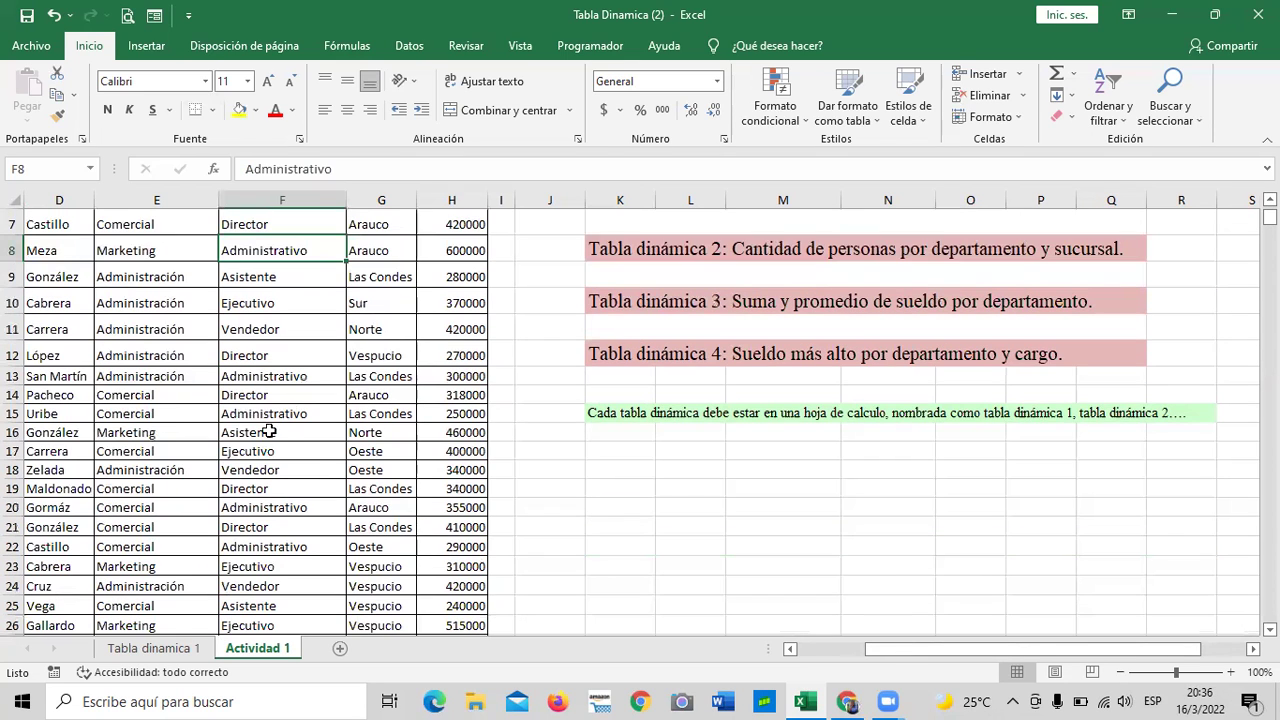
pyautogui.click(162, 413)
pyautogui.click(322, 468)
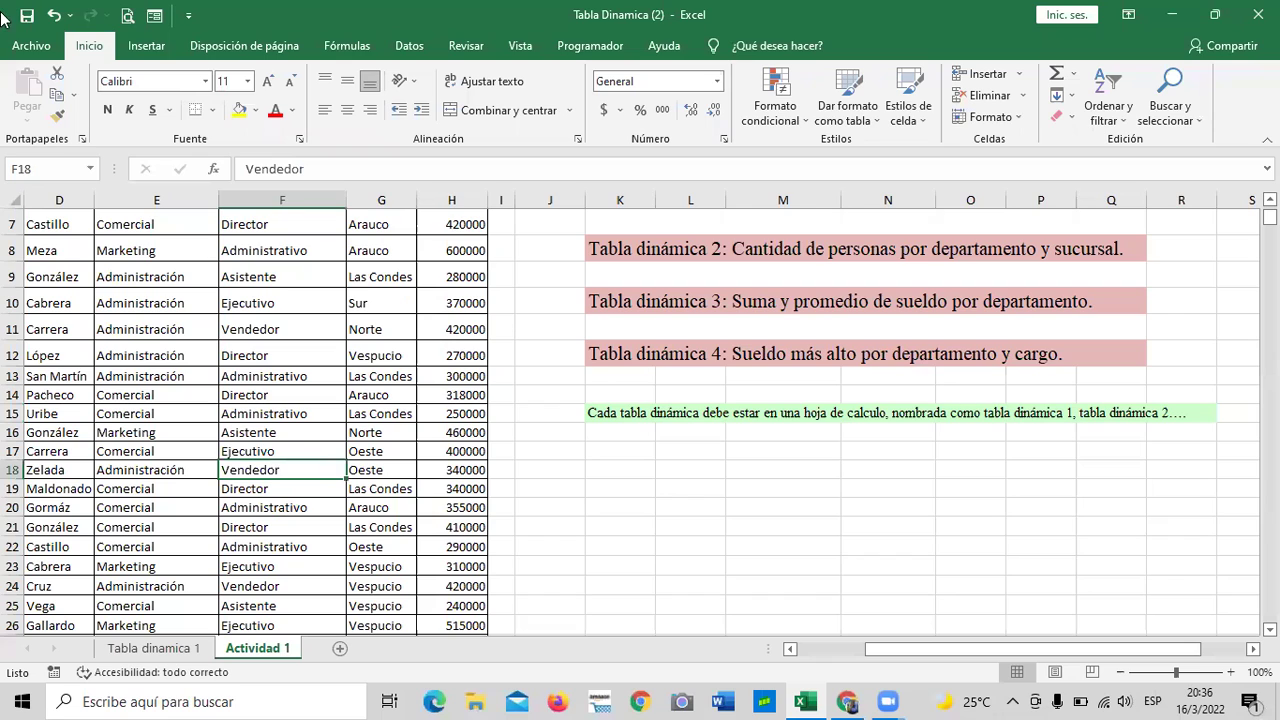
pyautogui.click(143, 50)
pyautogui.click(113, 114)
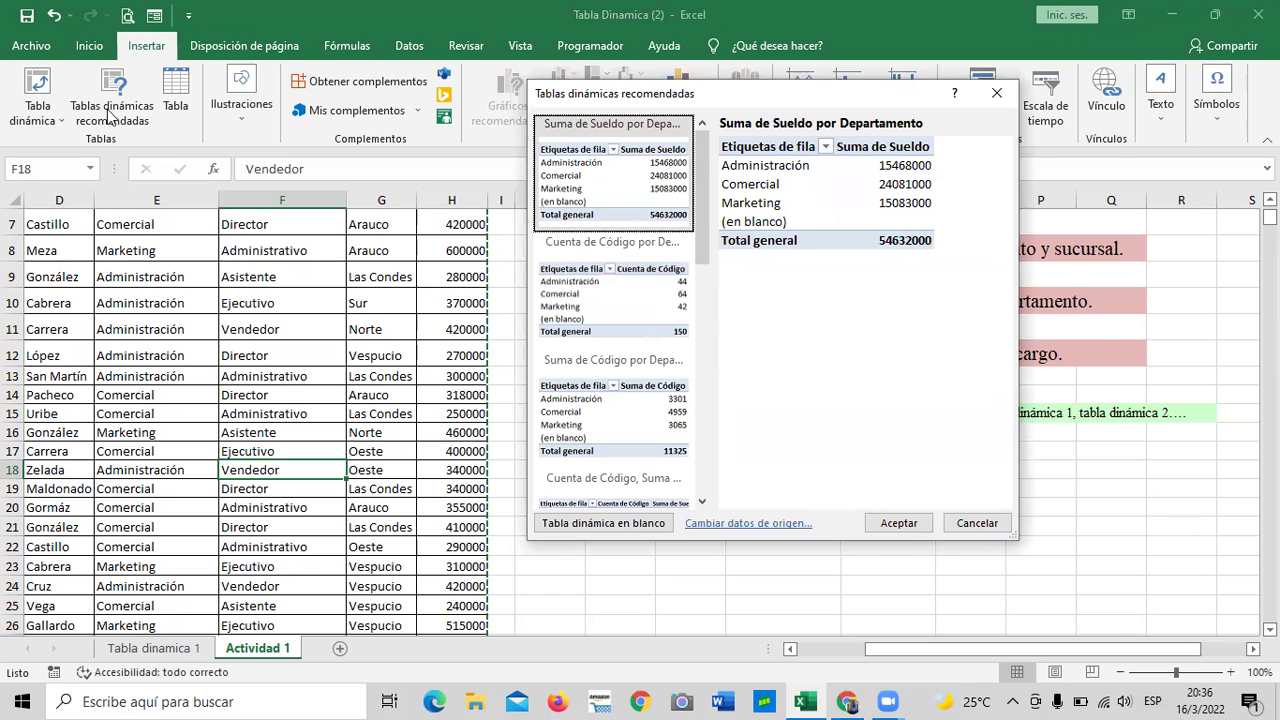
pyautogui.moveTo(747, 97); pyautogui.dragTo(697, 107)
pyautogui.click(585, 537)
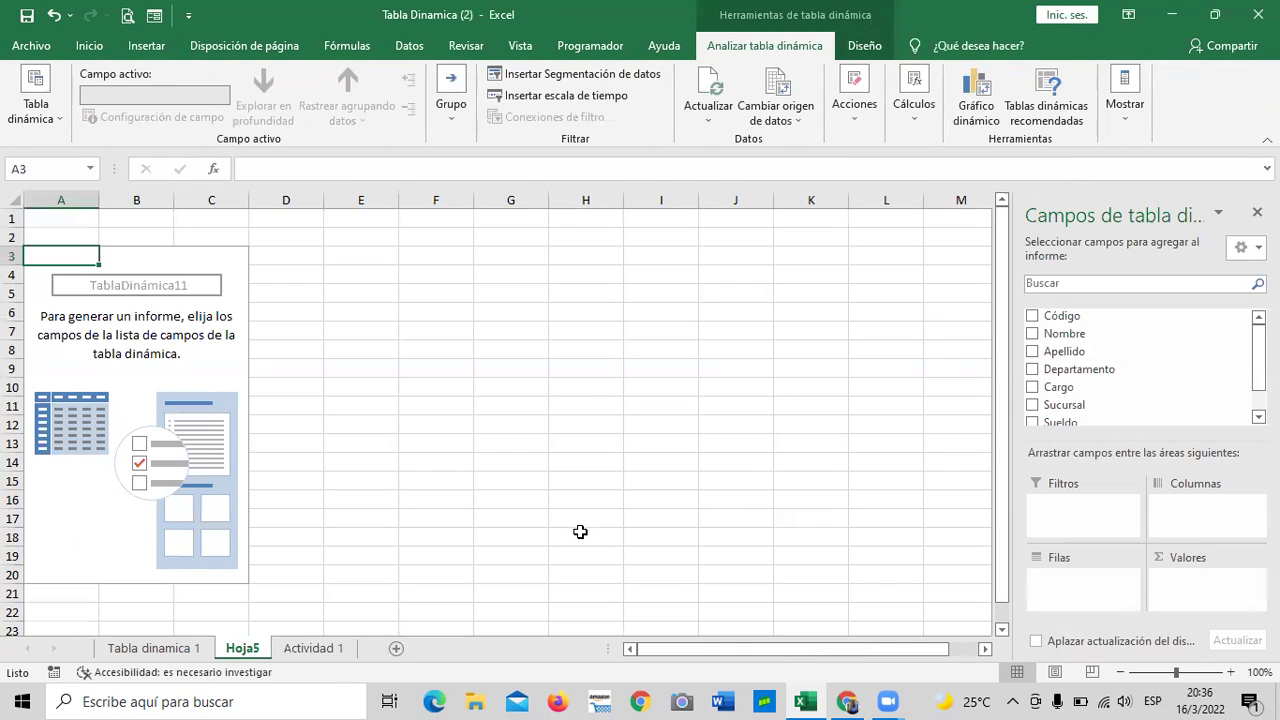
# Step: Rename the new pivot table sheet as Tabla dinamica
pyautogui.rightClick(251, 648)
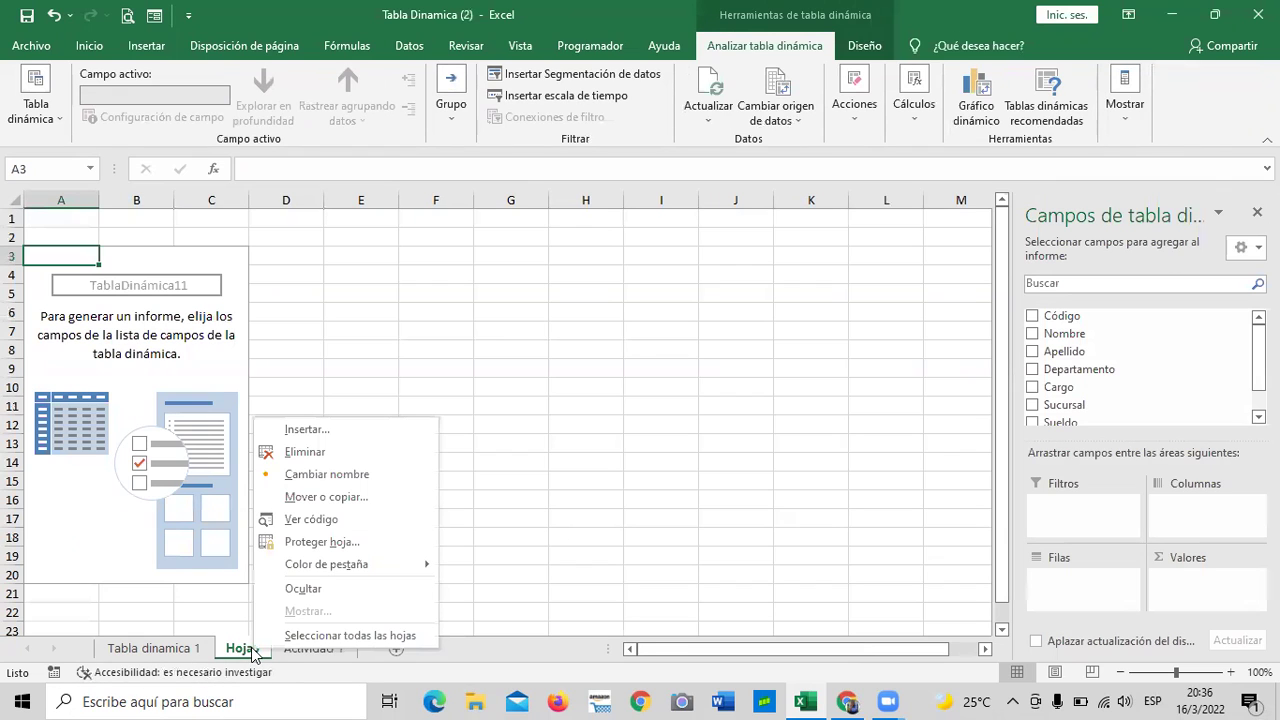
pyautogui.click(351, 474)
pyautogui.write('T')
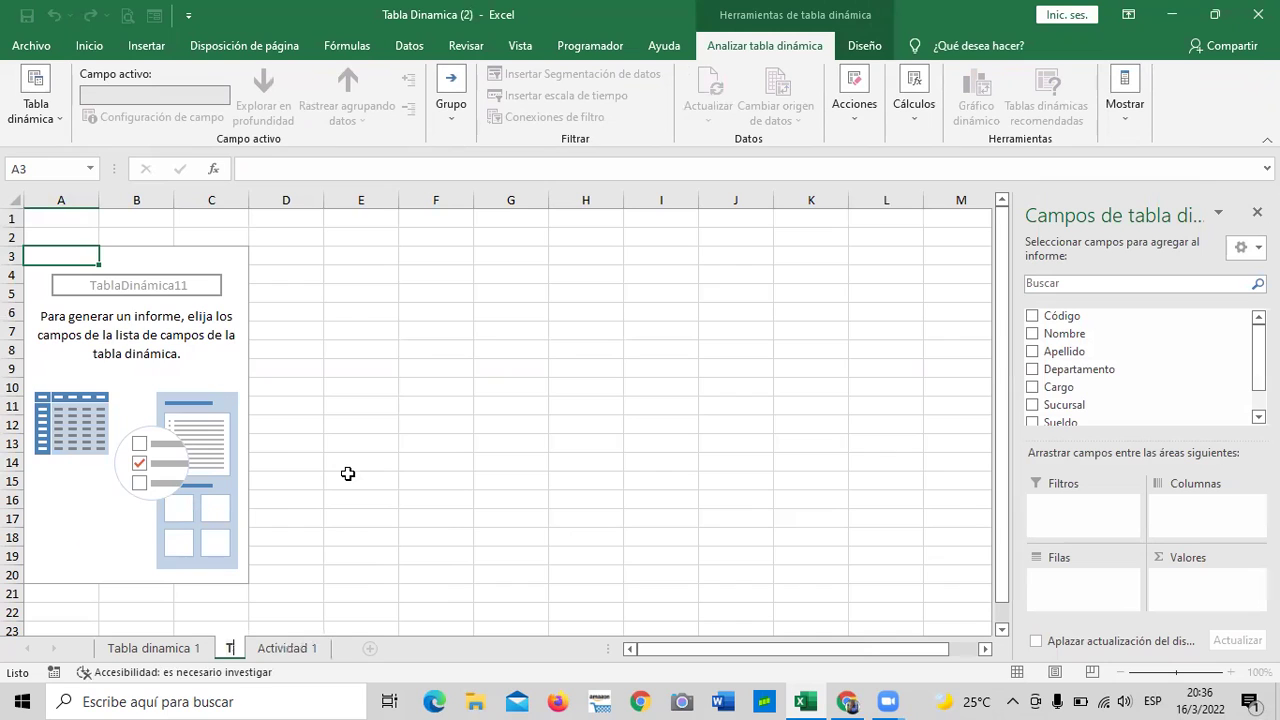
pyautogui.write('abla')
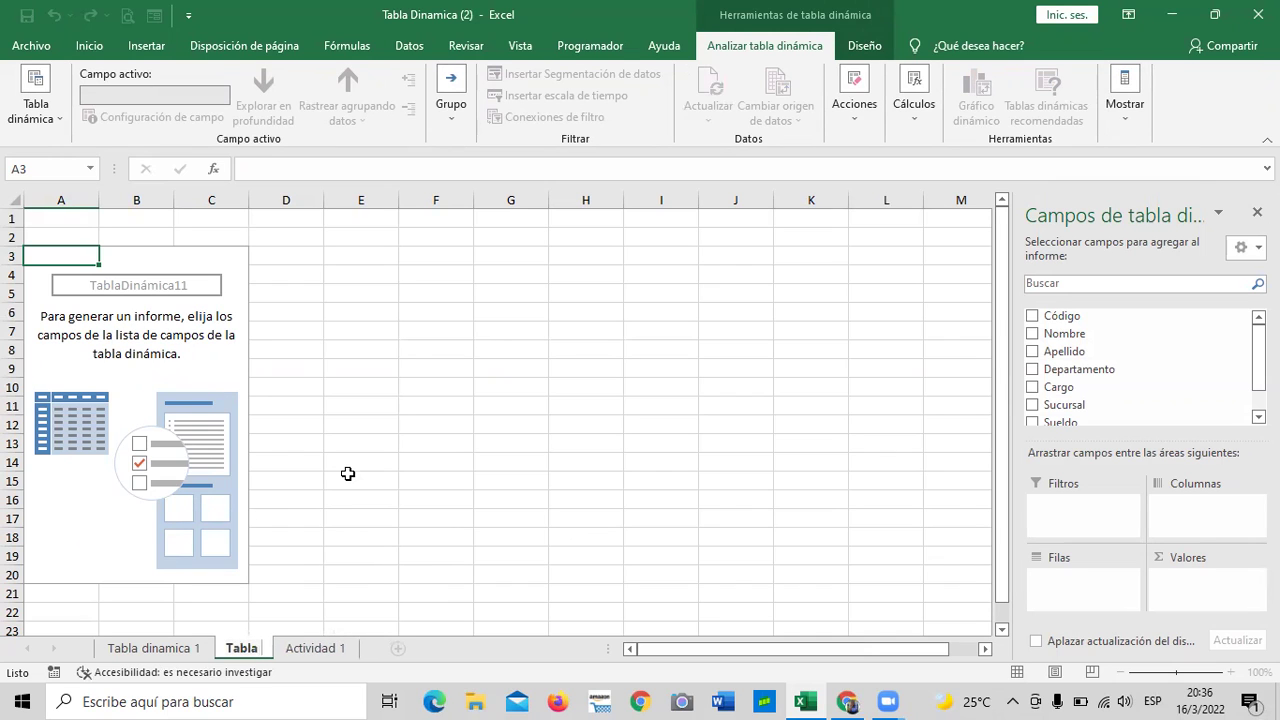
pyautogui.write(' dinamica')
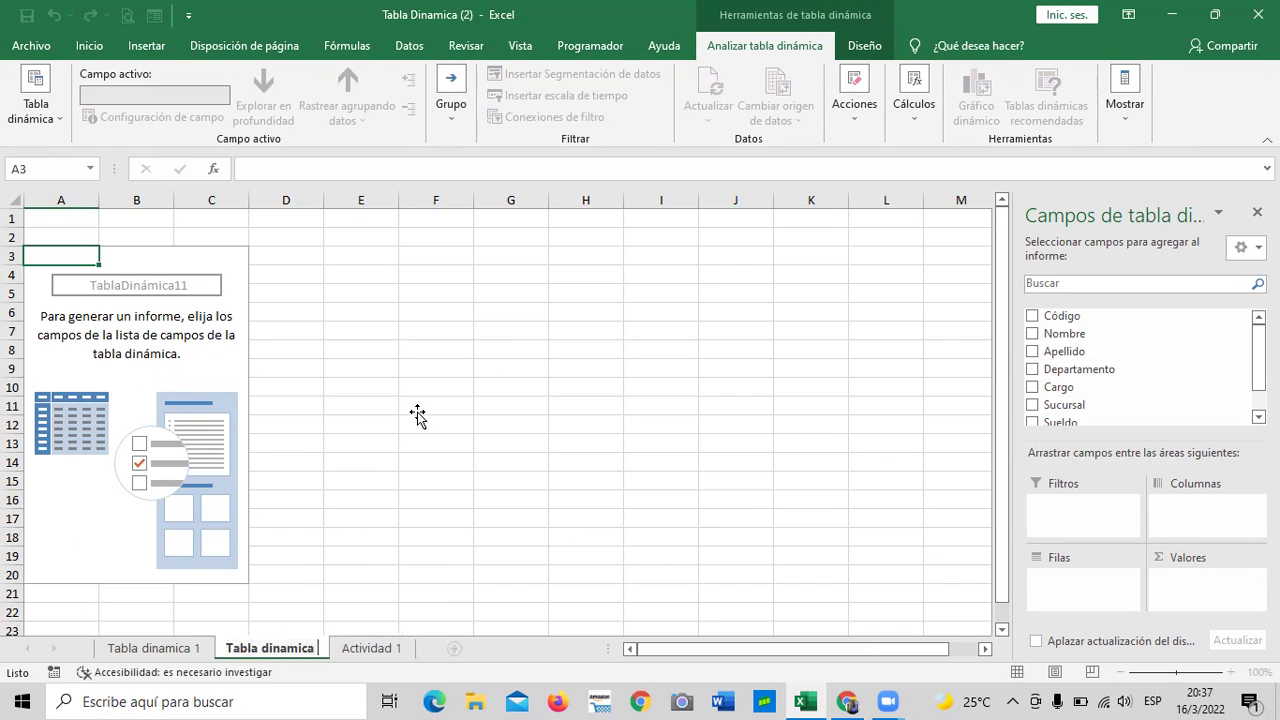
pyautogui.click(417, 411)
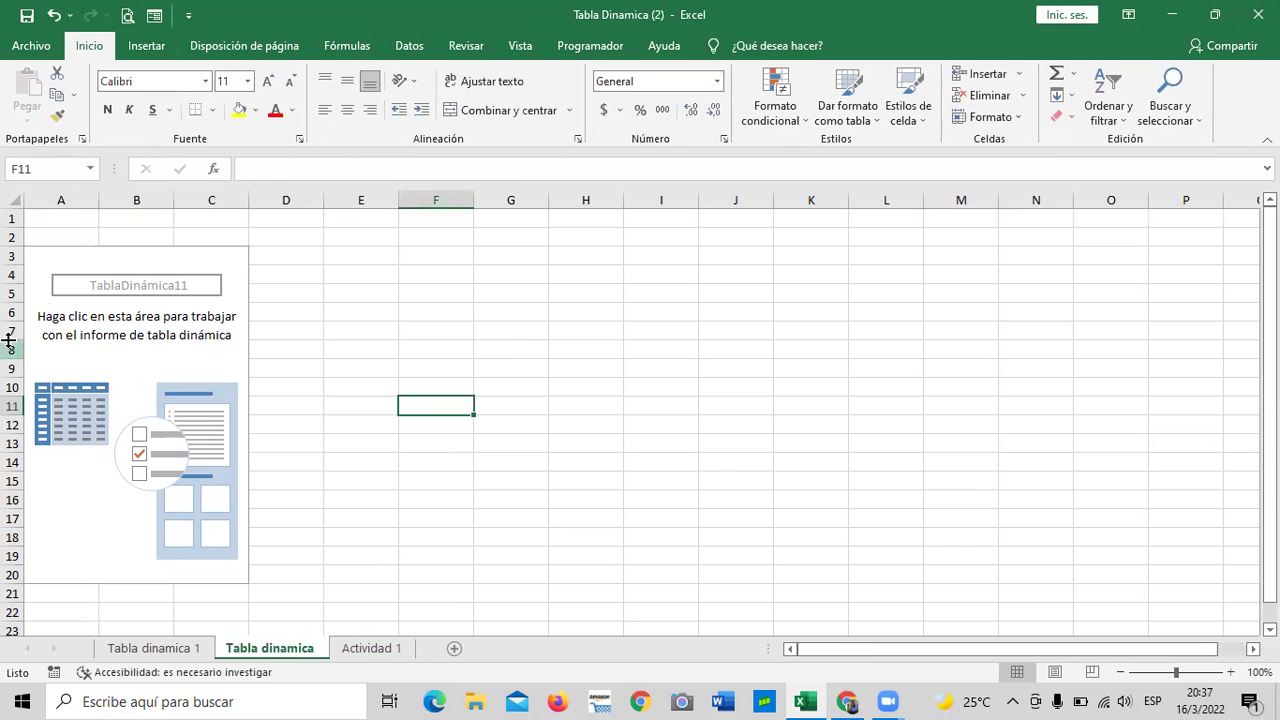
pyautogui.click(188, 271)
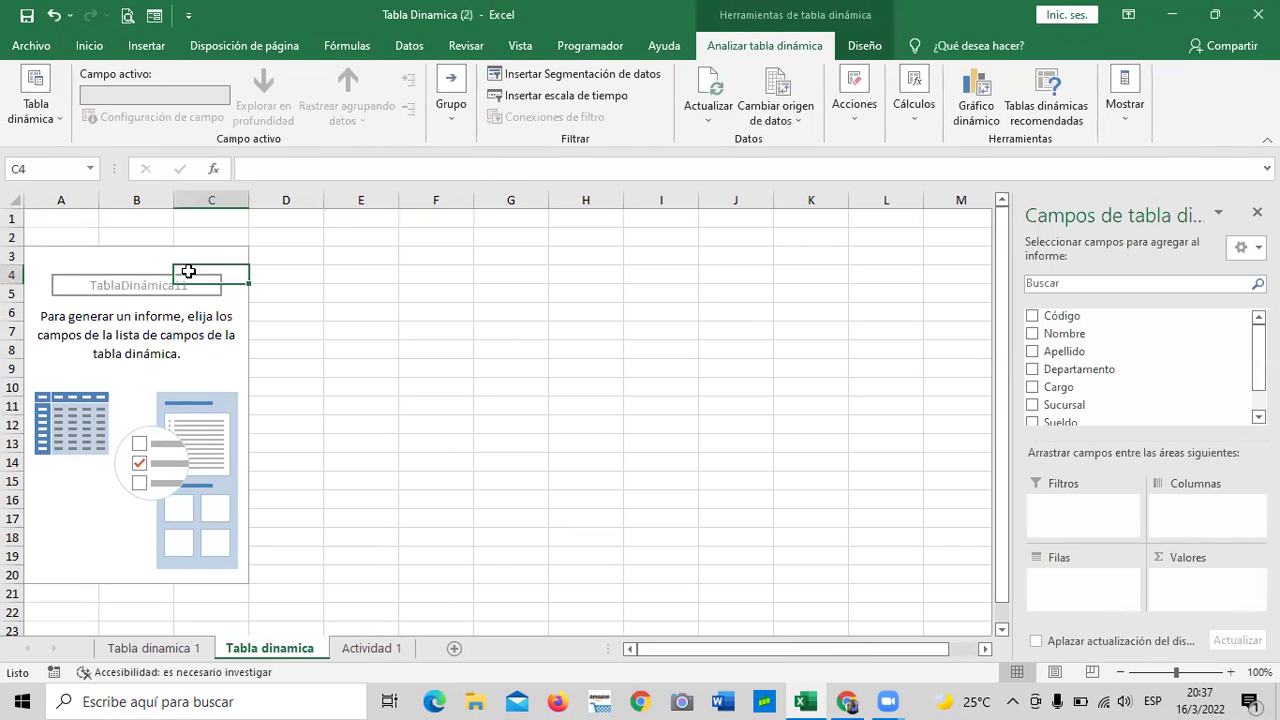
# Step: Check the required table number on the Actividad 1 sheet and rename the blank pivot table's sheet as Tabla dinamica 3
pyautogui.click(373, 650)
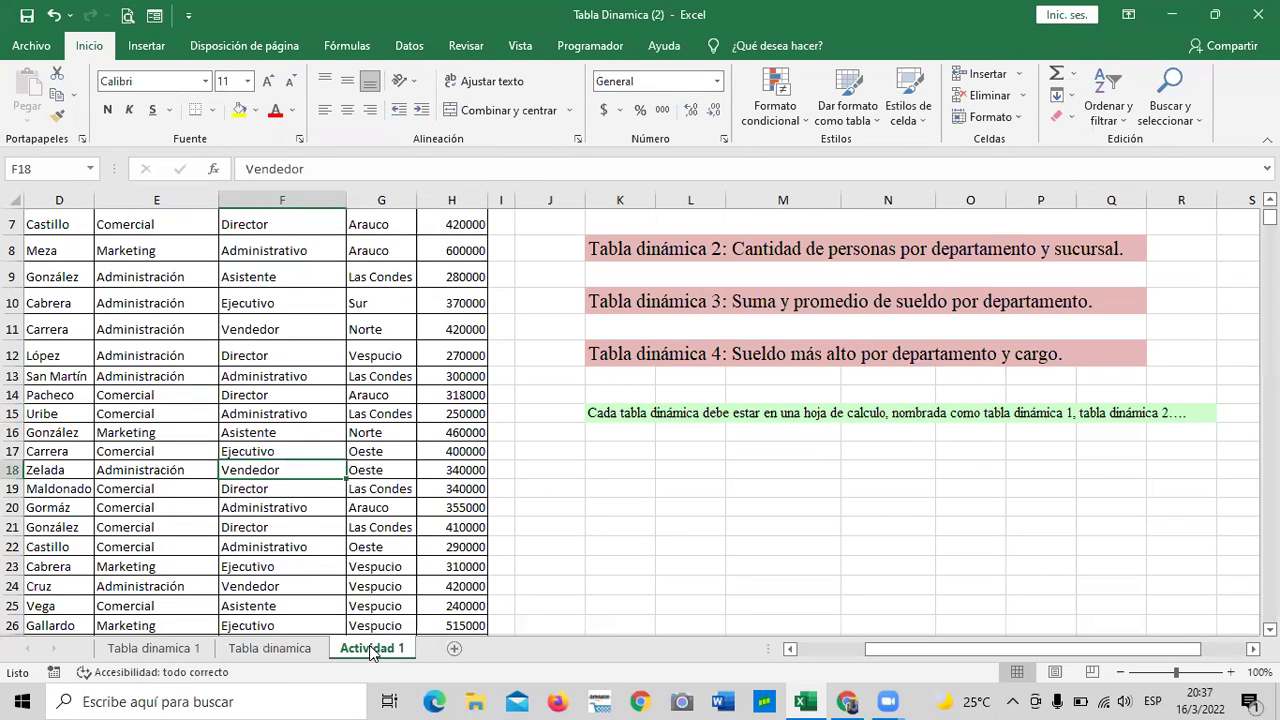
pyautogui.click(291, 649)
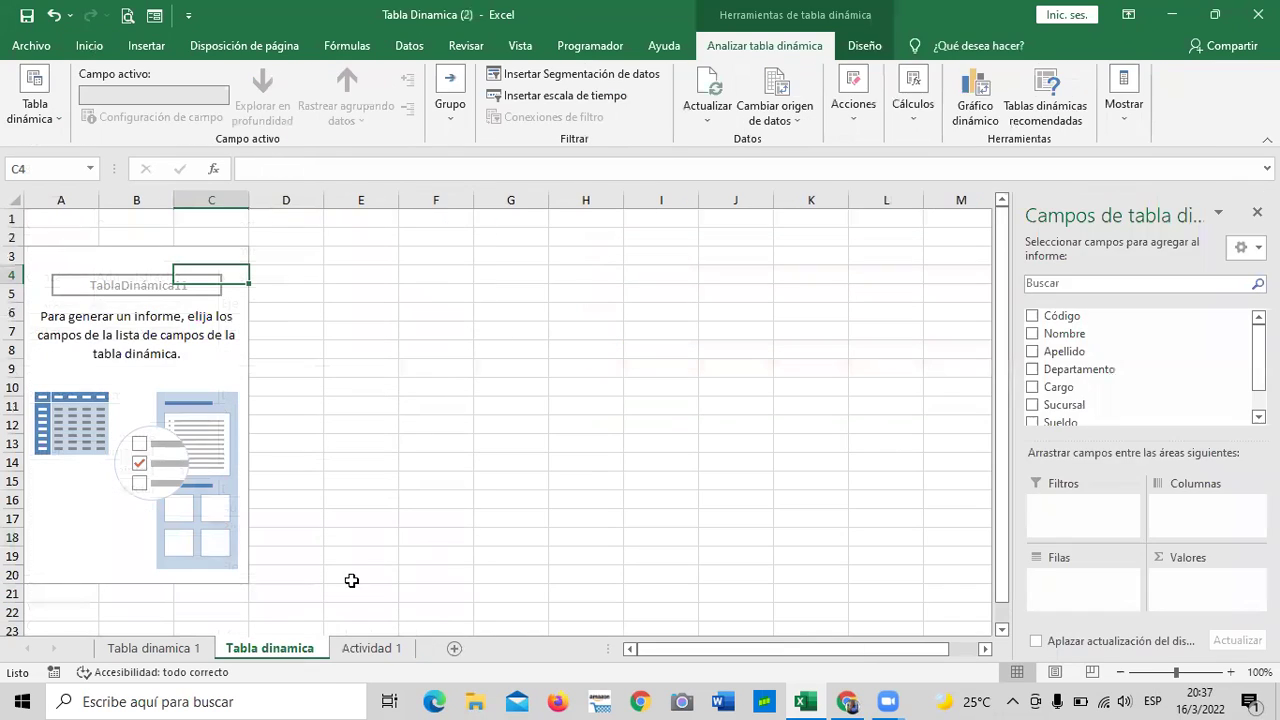
pyautogui.rightClick(312, 647)
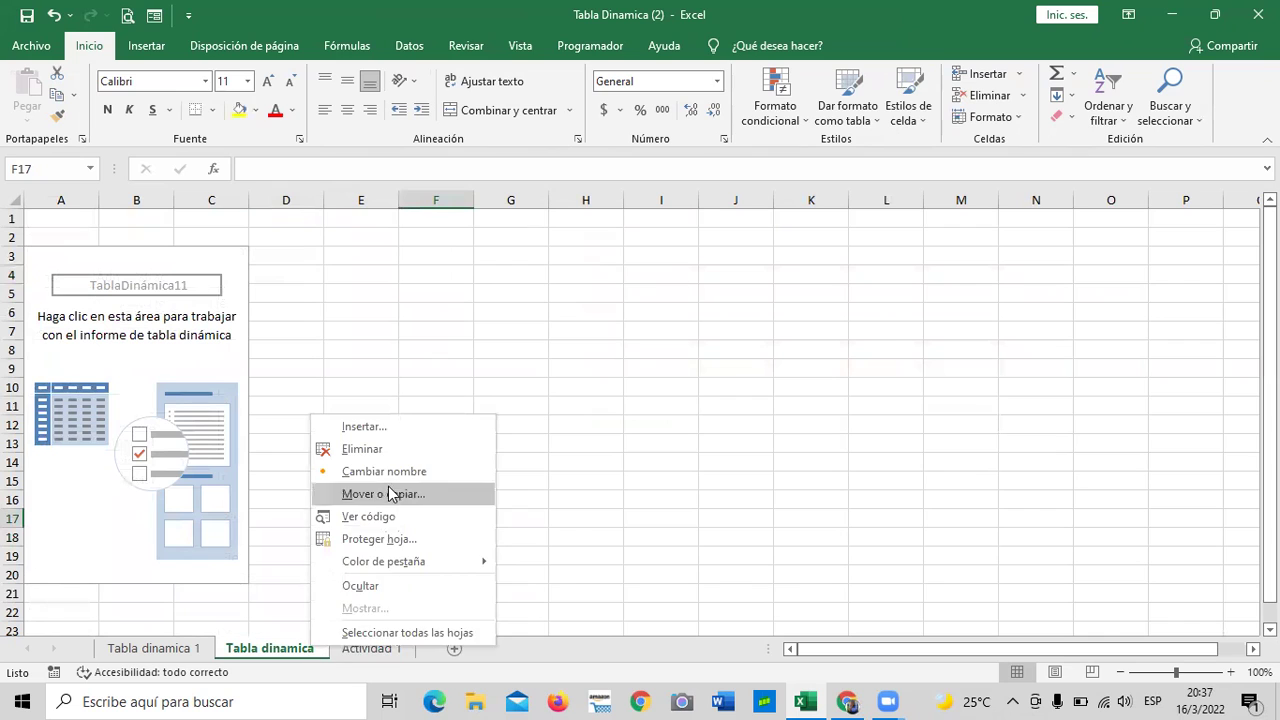
pyautogui.press('Escape')
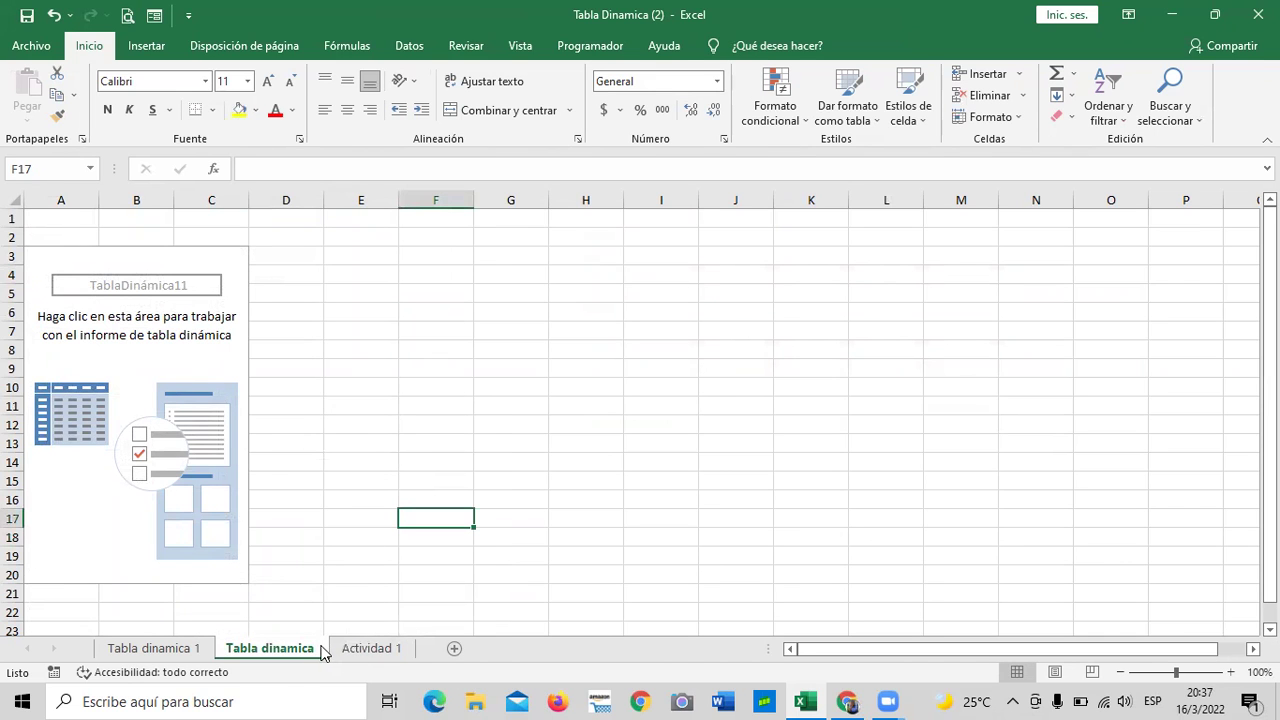
pyautogui.rightClick(312, 649)
pyautogui.click(380, 470)
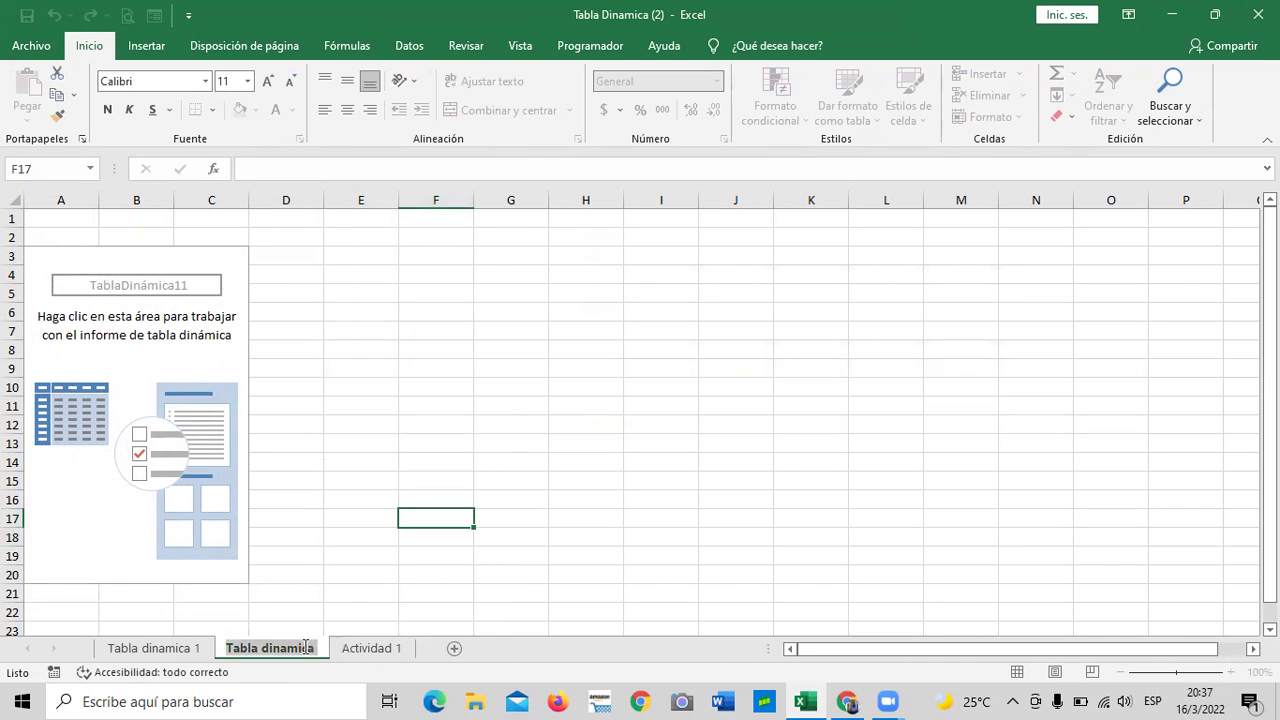
pyautogui.press('BackSpace')
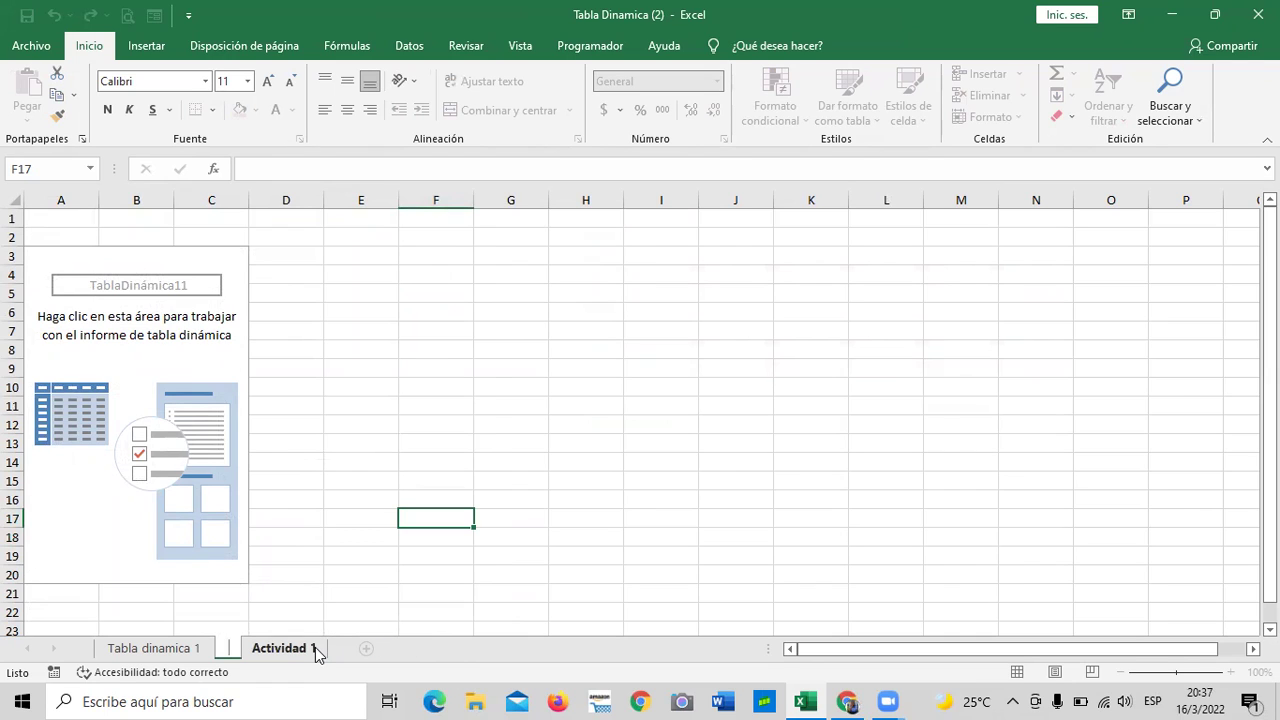
pyautogui.write('Tabl')
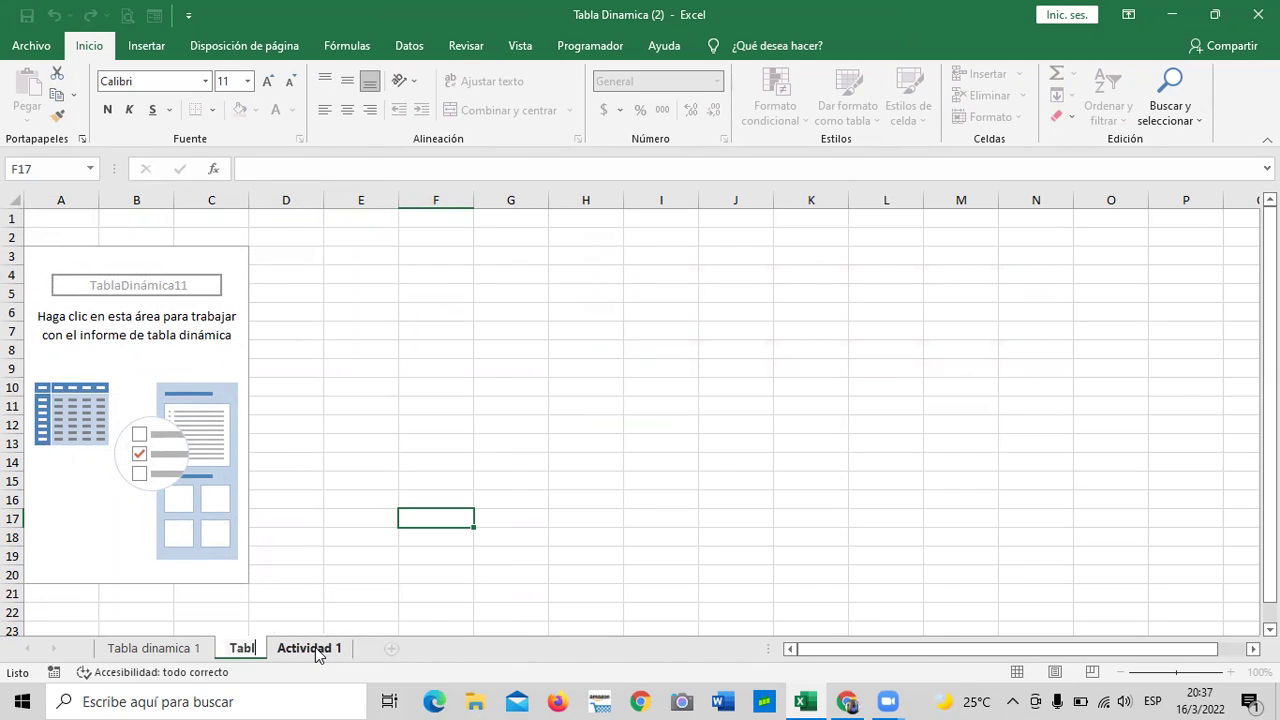
pyautogui.write('a dinamica')
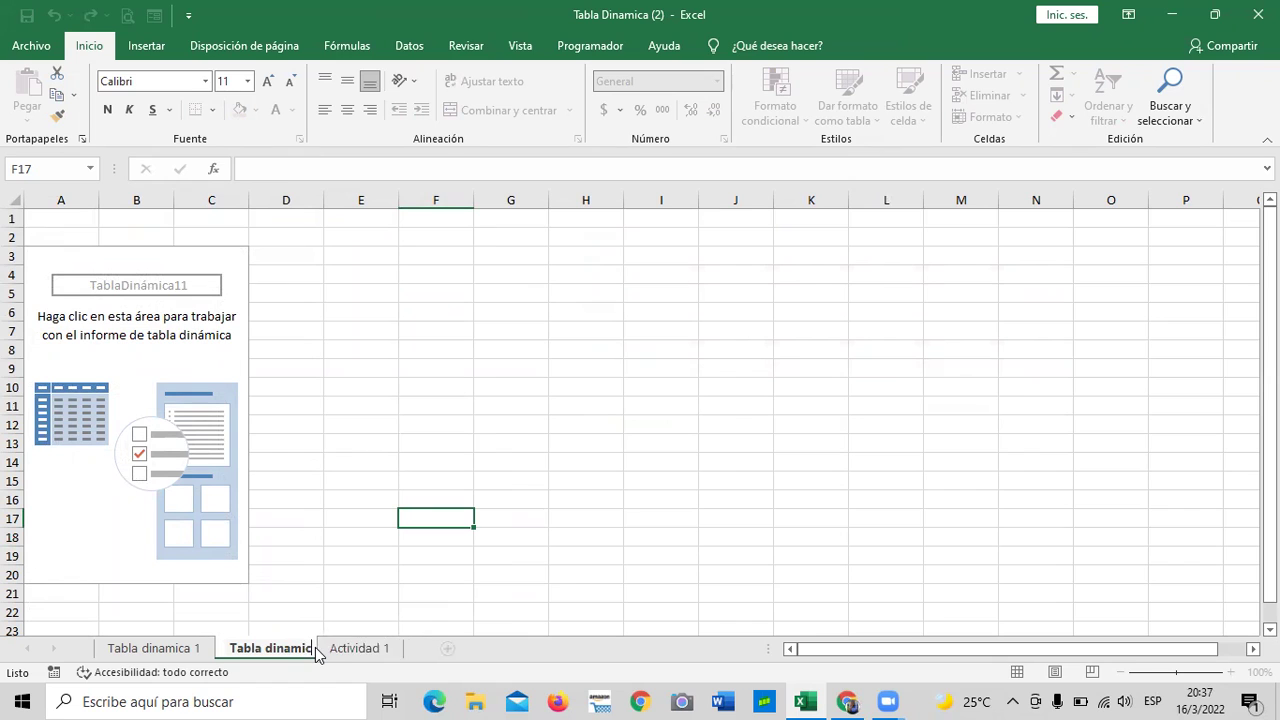
pyautogui.write(' 3')
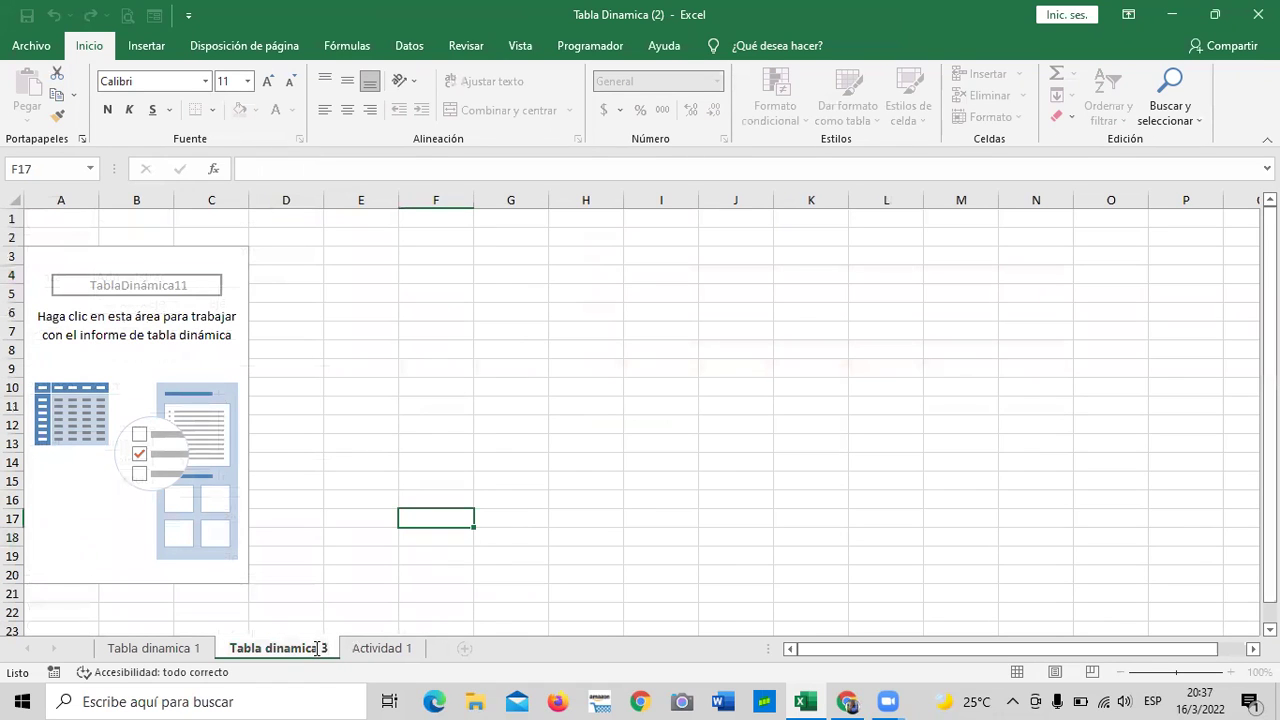
pyautogui.press('Return')
pyautogui.click(390, 409)
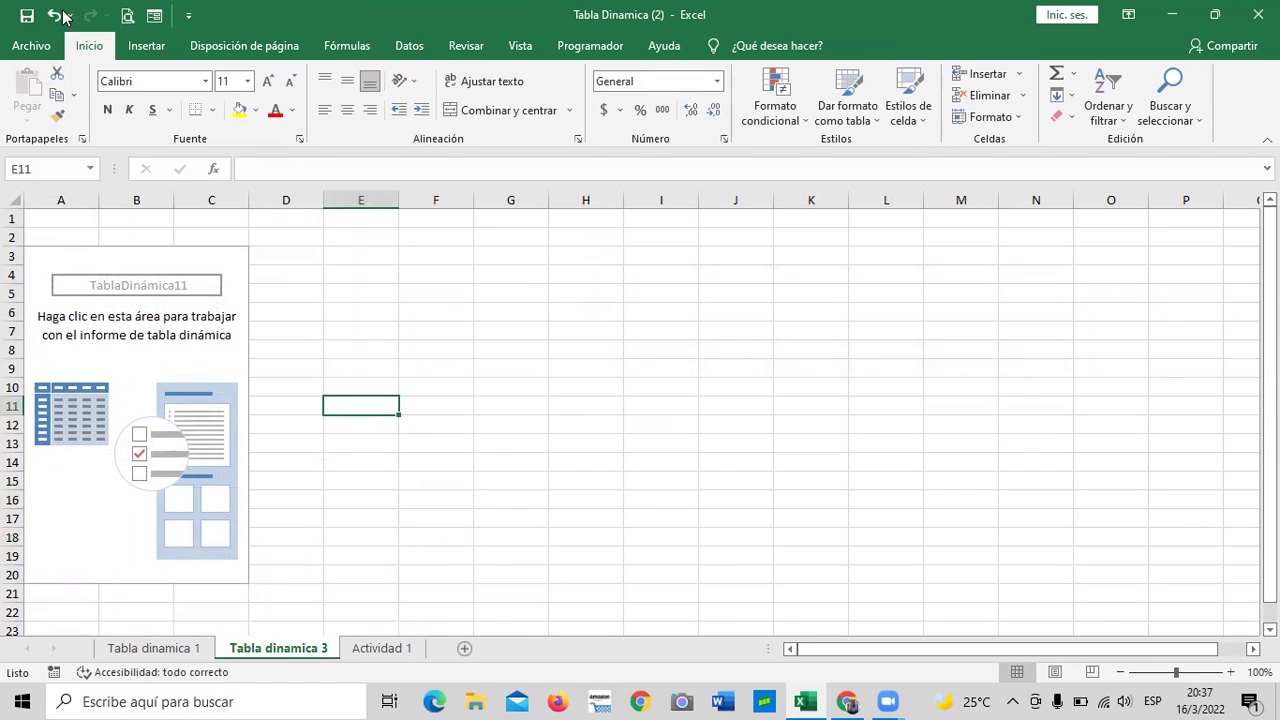
# Step: Add the Departamento field to the blank pivot table and place it in the columns area
pyautogui.click(201, 289)
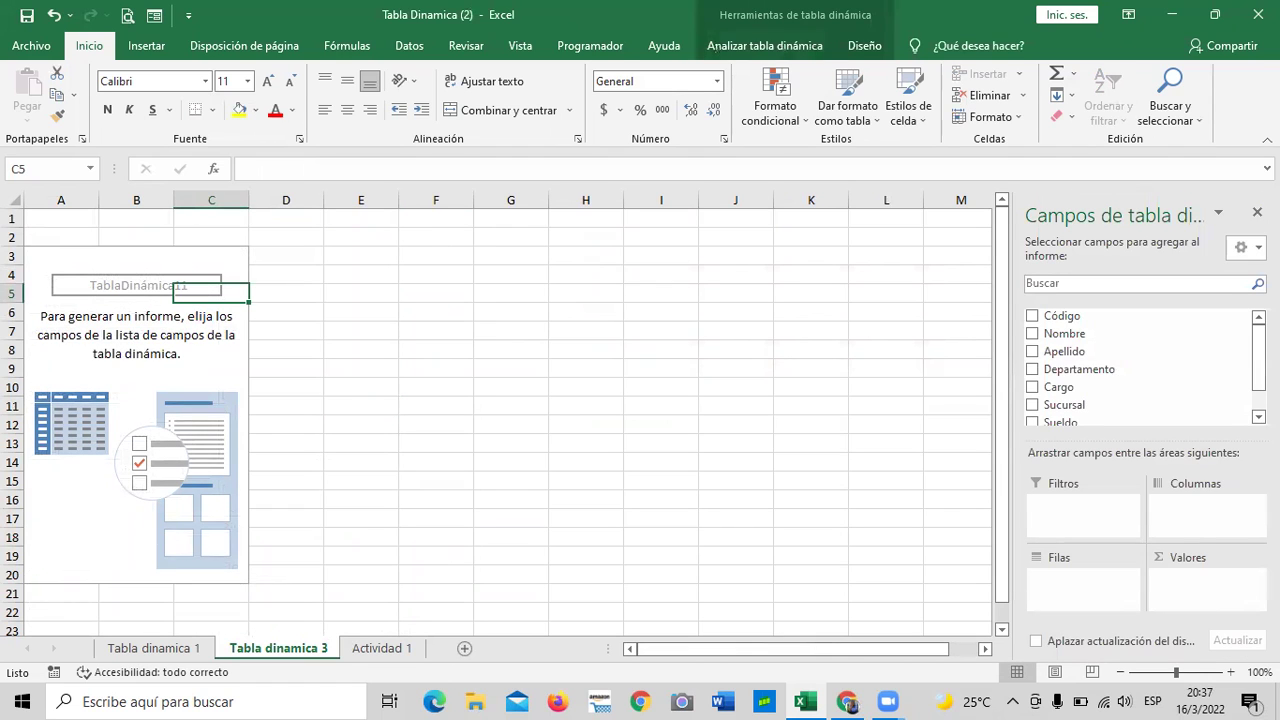
pyautogui.scroll(-1, 1258, 360)
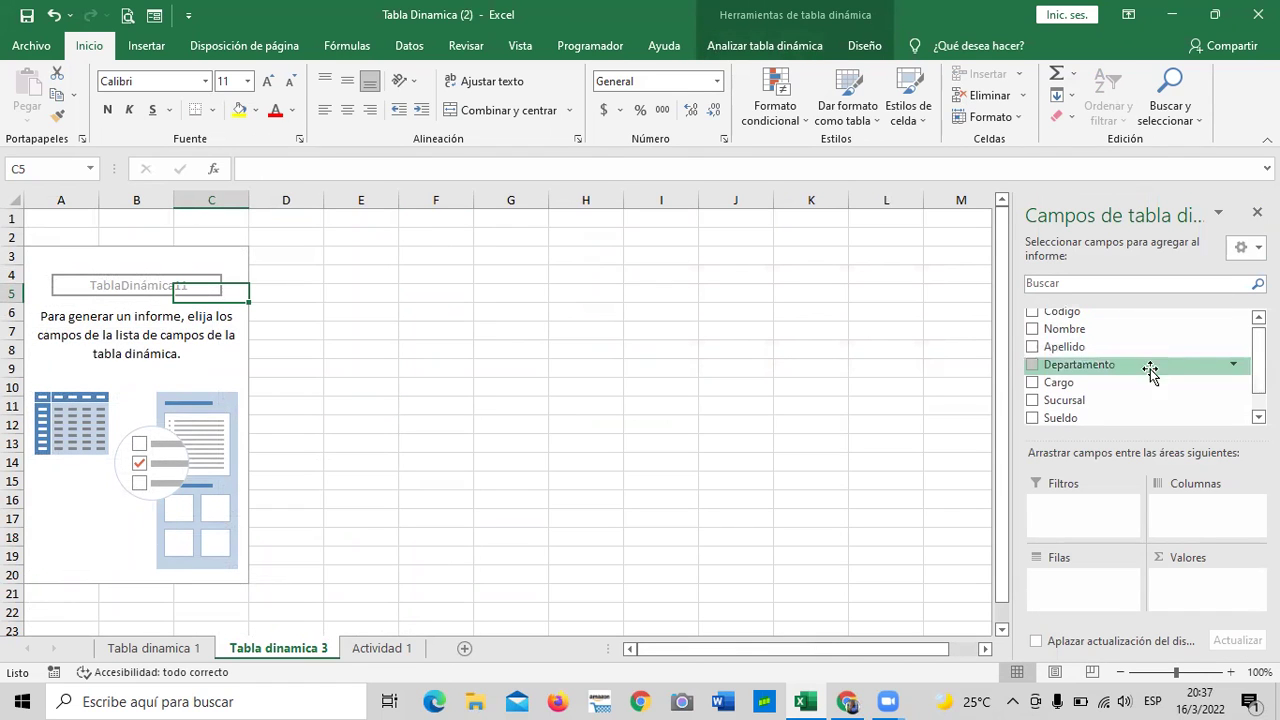
pyautogui.click(1033, 366)
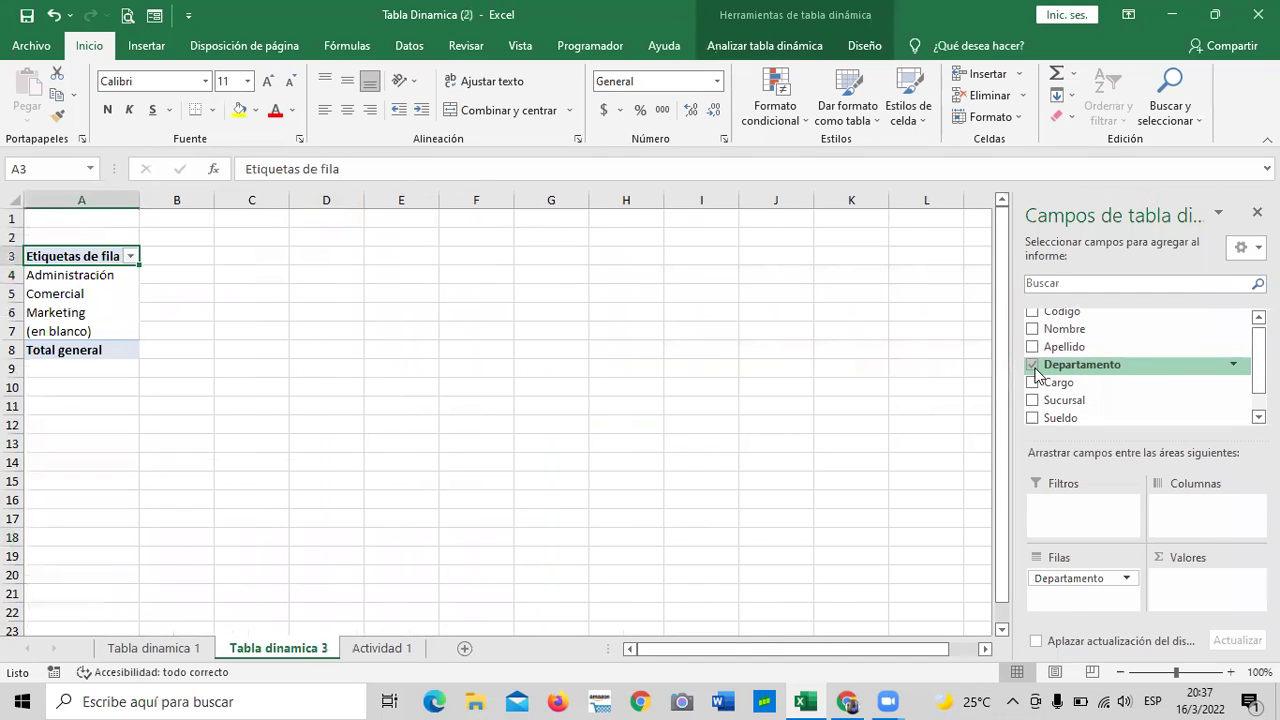
pyautogui.moveTo(1032, 577); pyautogui.dragTo(1192, 514)
pyautogui.click(331, 365)
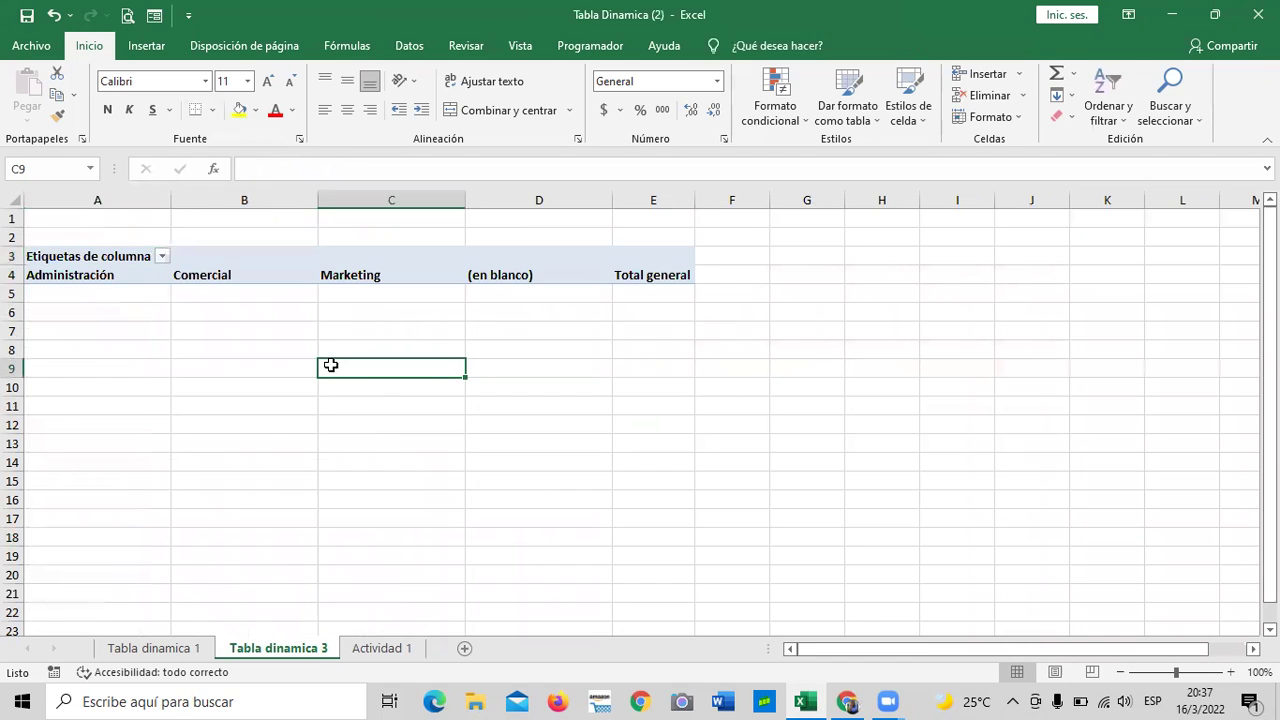
pyautogui.click(250, 262)
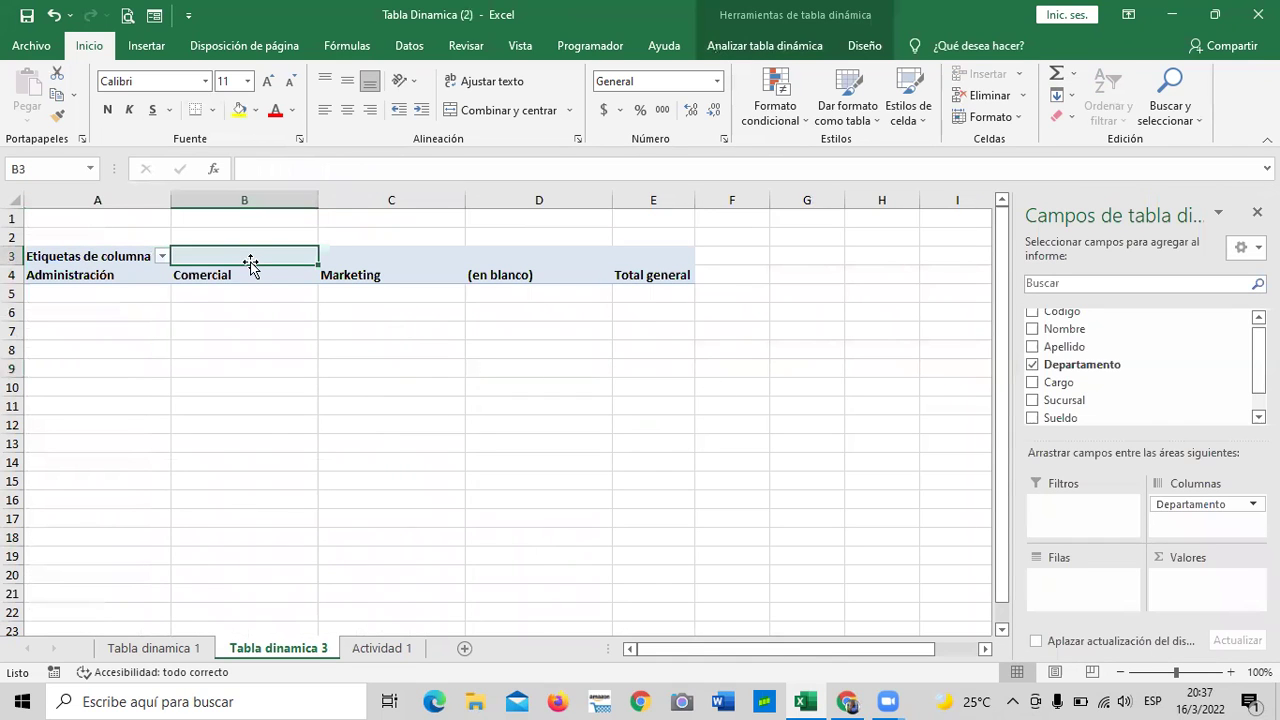
# Step: Add Sueldo as a summed value in Tabla dinamica 3 and move Departamento from columns to rows
pyautogui.click(380, 648)
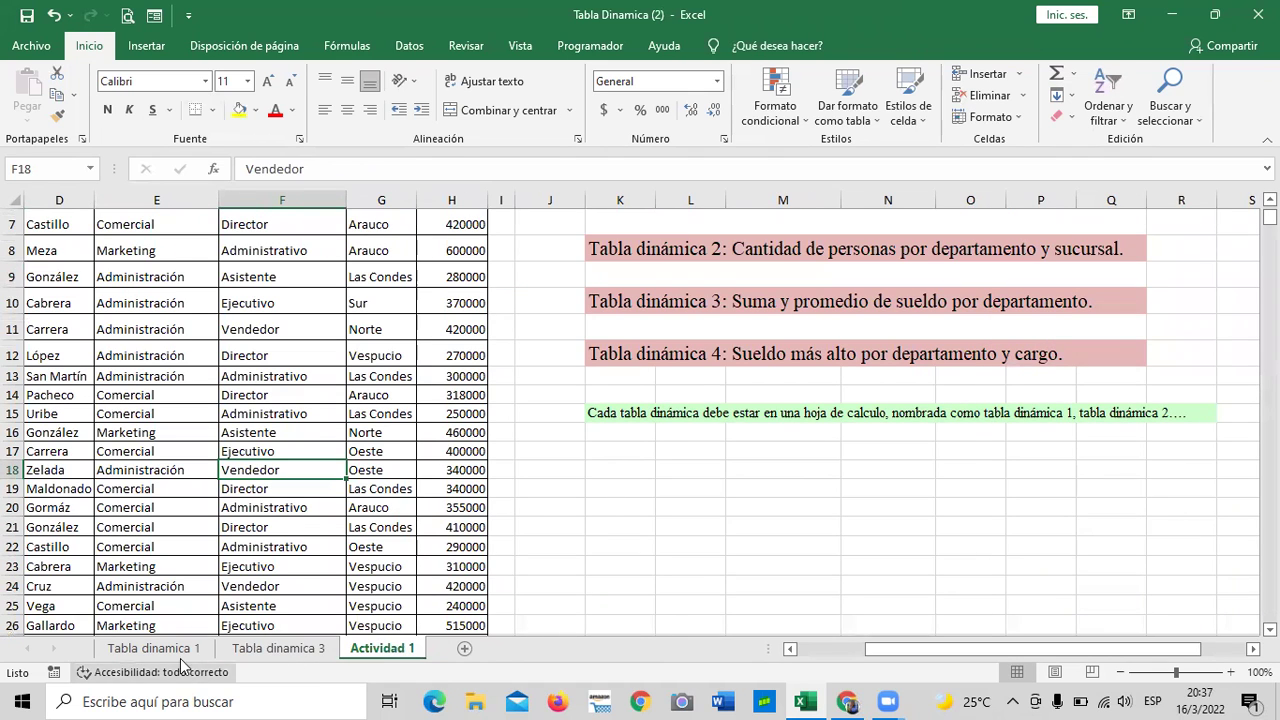
pyautogui.click(268, 650)
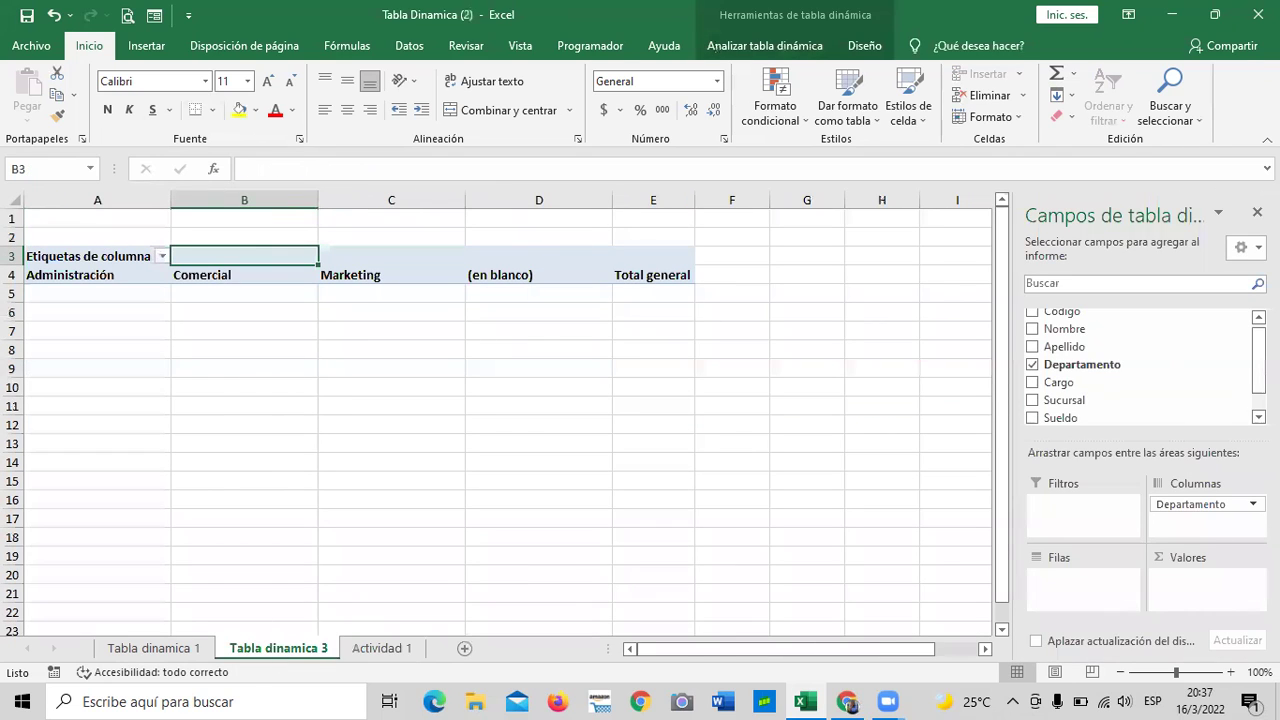
pyautogui.scroll(-1, 1231, 385)
pyautogui.click(1032, 391)
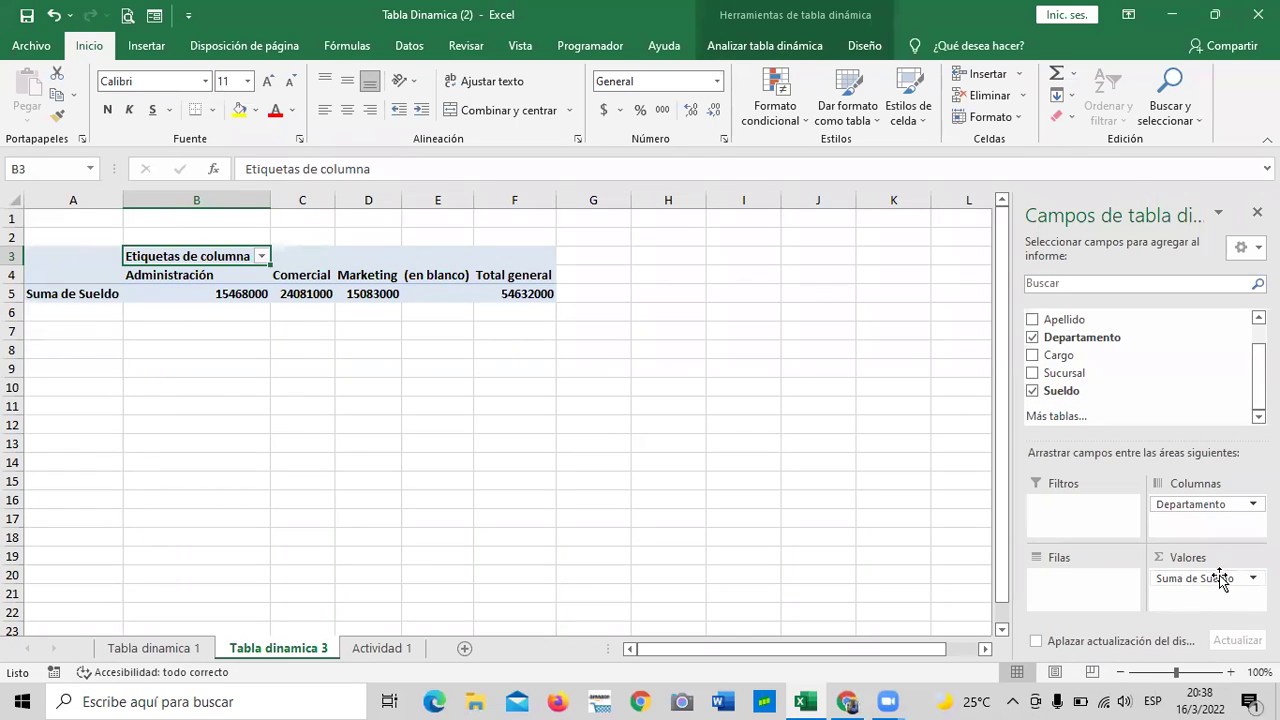
pyautogui.moveTo(1209, 504); pyautogui.dragTo(1074, 580)
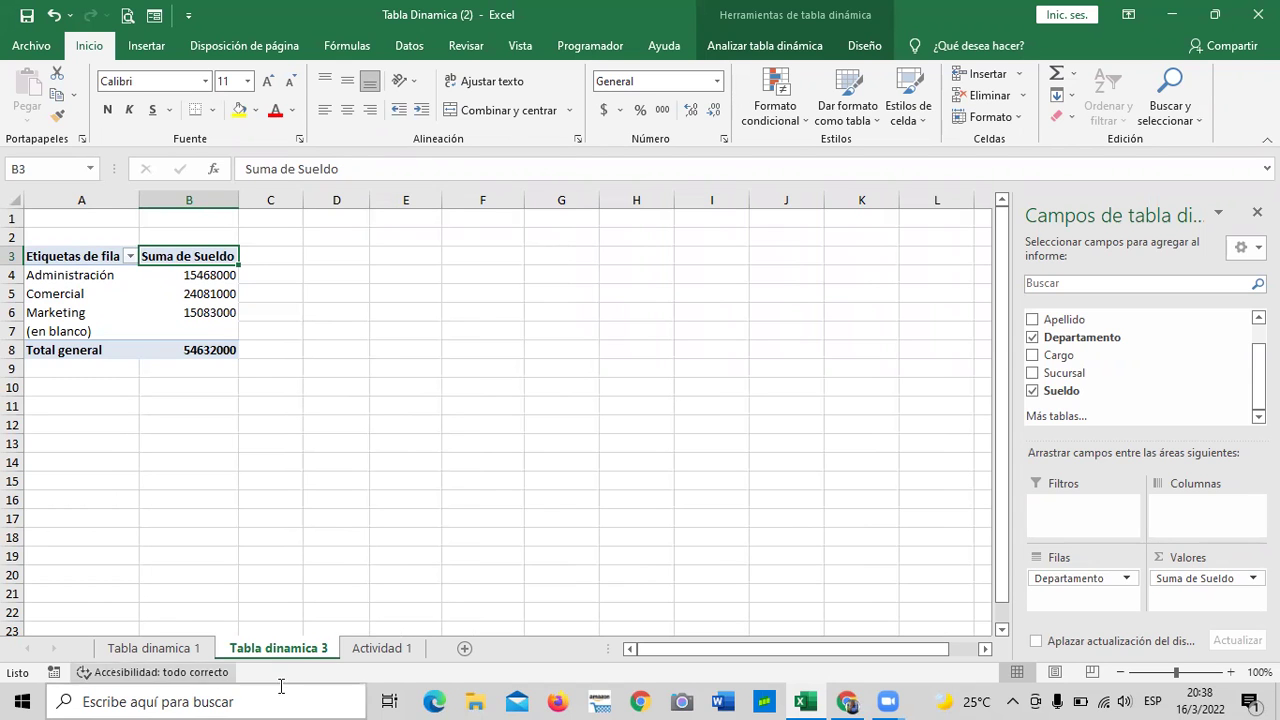
# Step: Review the Tabla dinámica 3 instruction on the Actividad 1 sheet and compare it with the Suma de Sueldo column in the pivot table
pyautogui.click(377, 648)
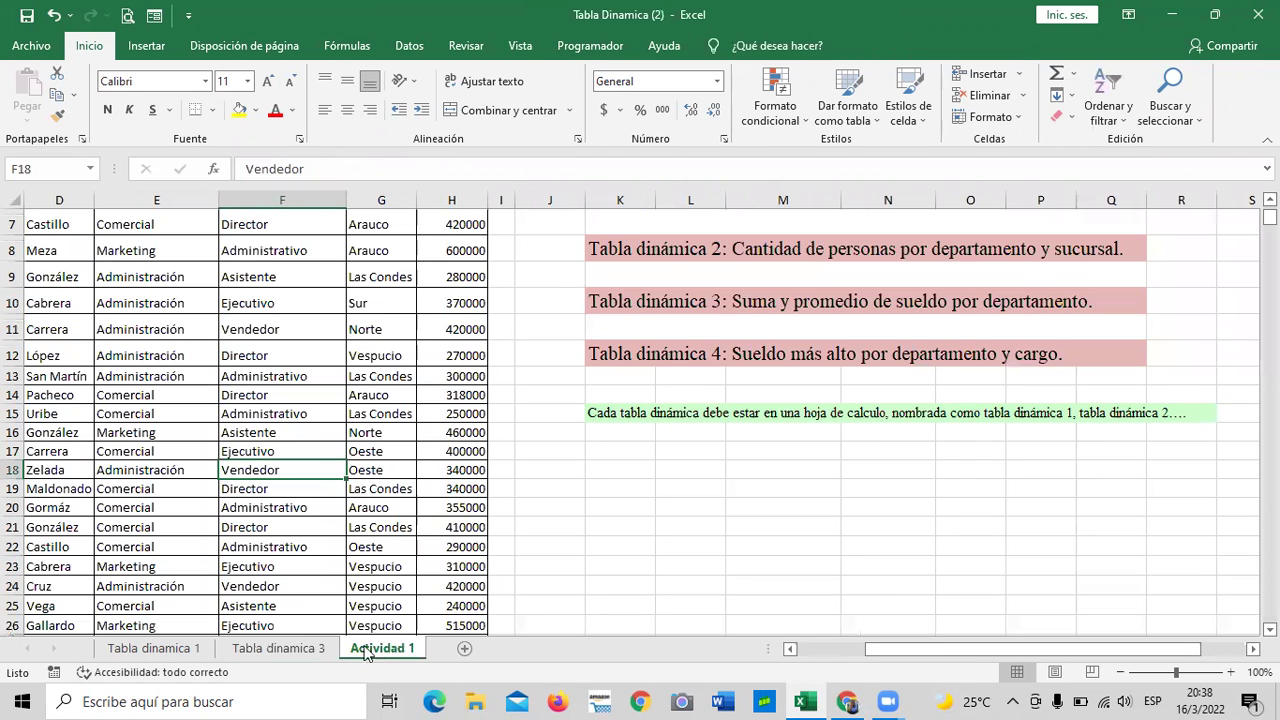
pyautogui.click(838, 303)
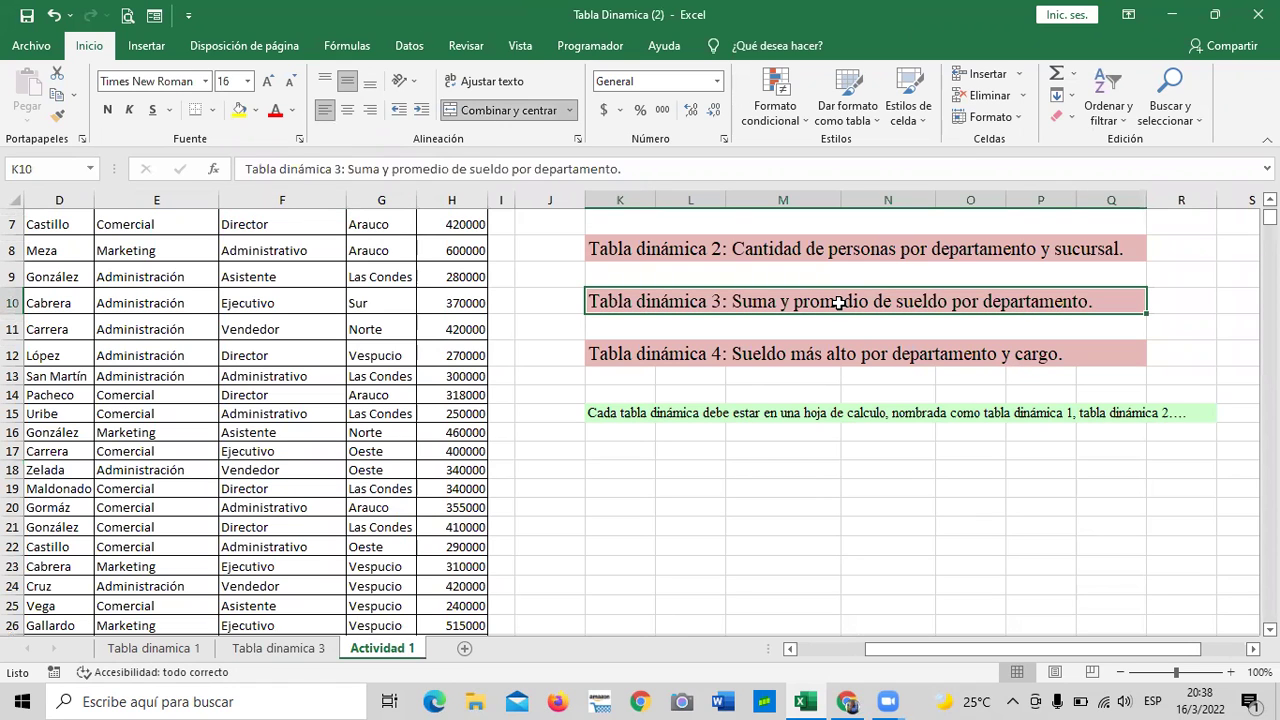
pyautogui.click(278, 648)
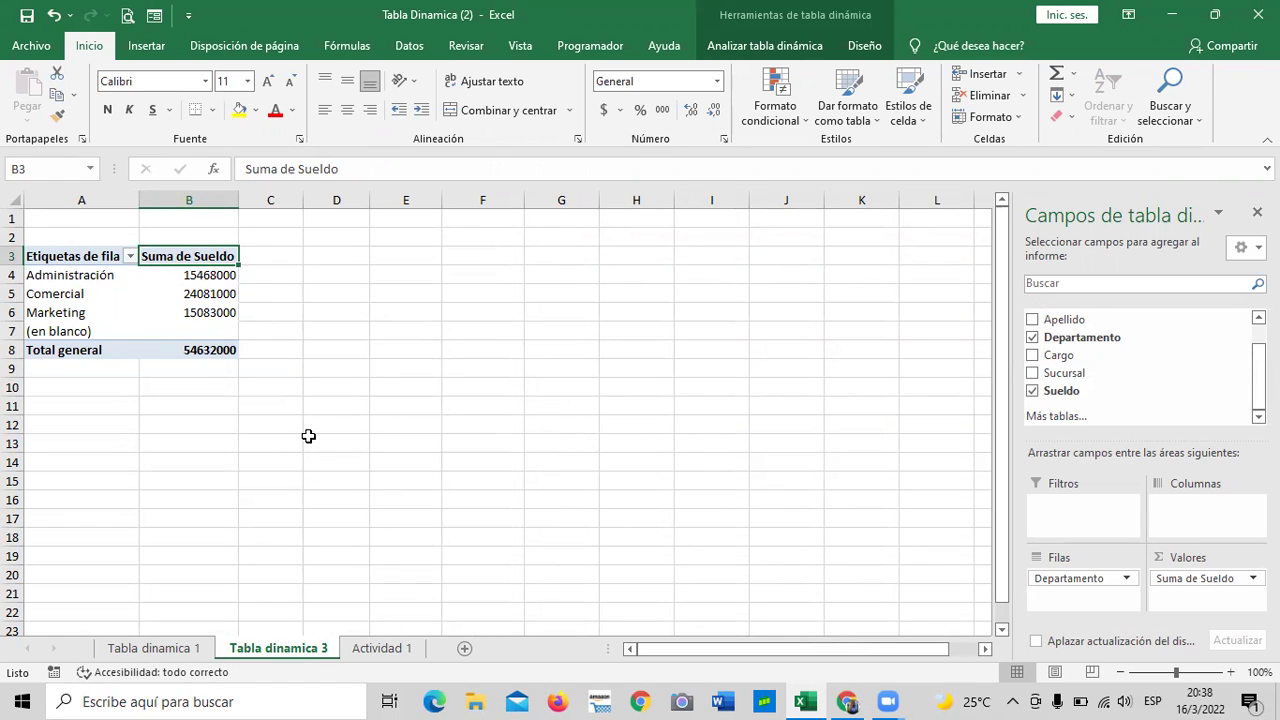
pyautogui.click(205, 276)
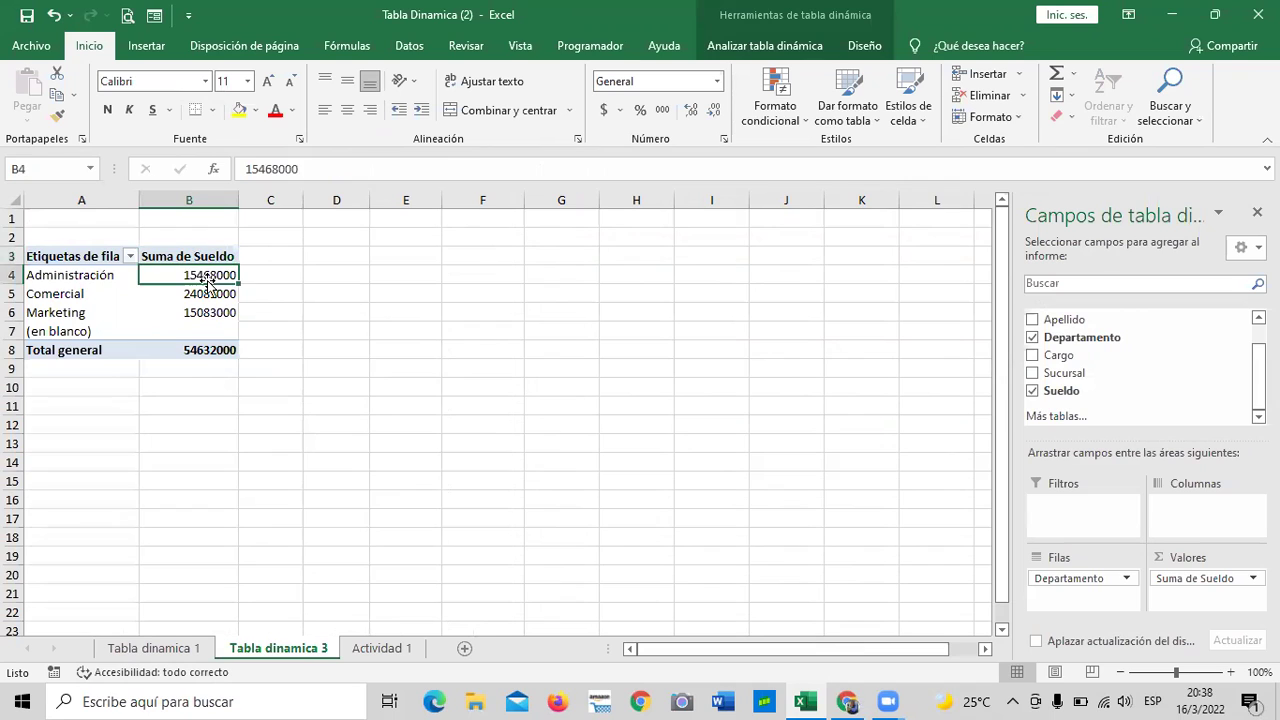
pyautogui.click(208, 259)
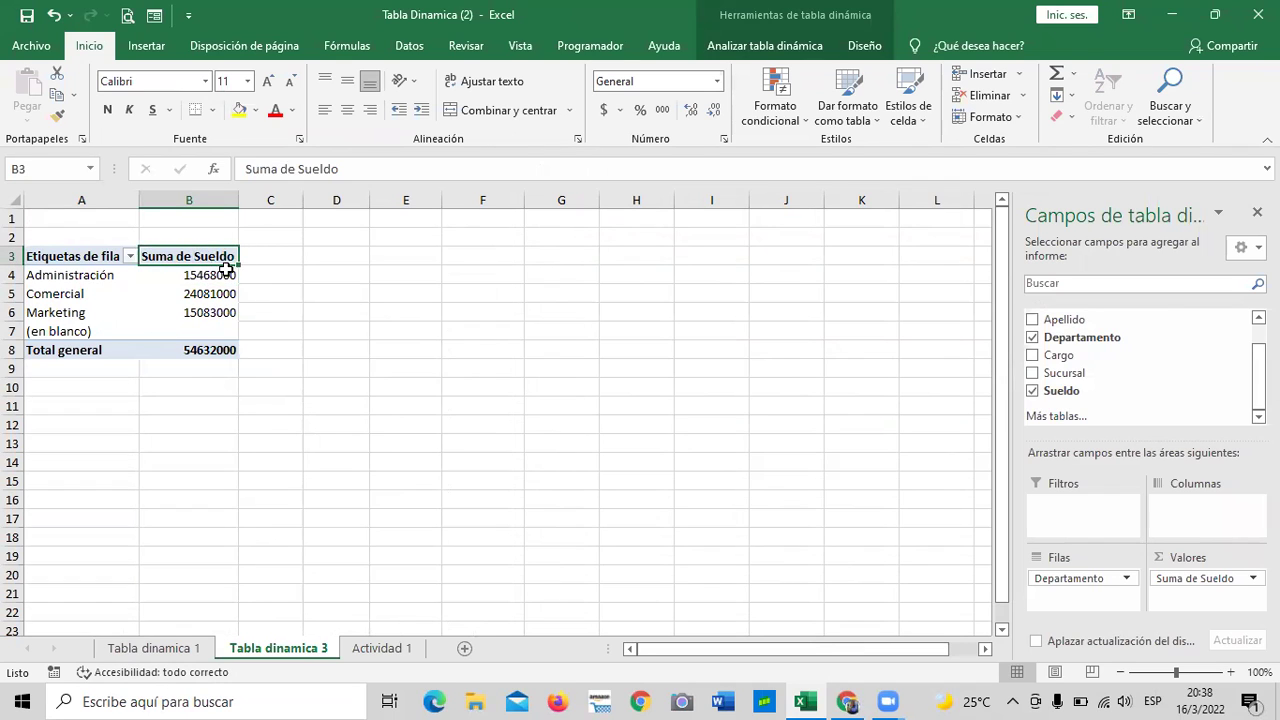
pyautogui.moveTo(201, 313)
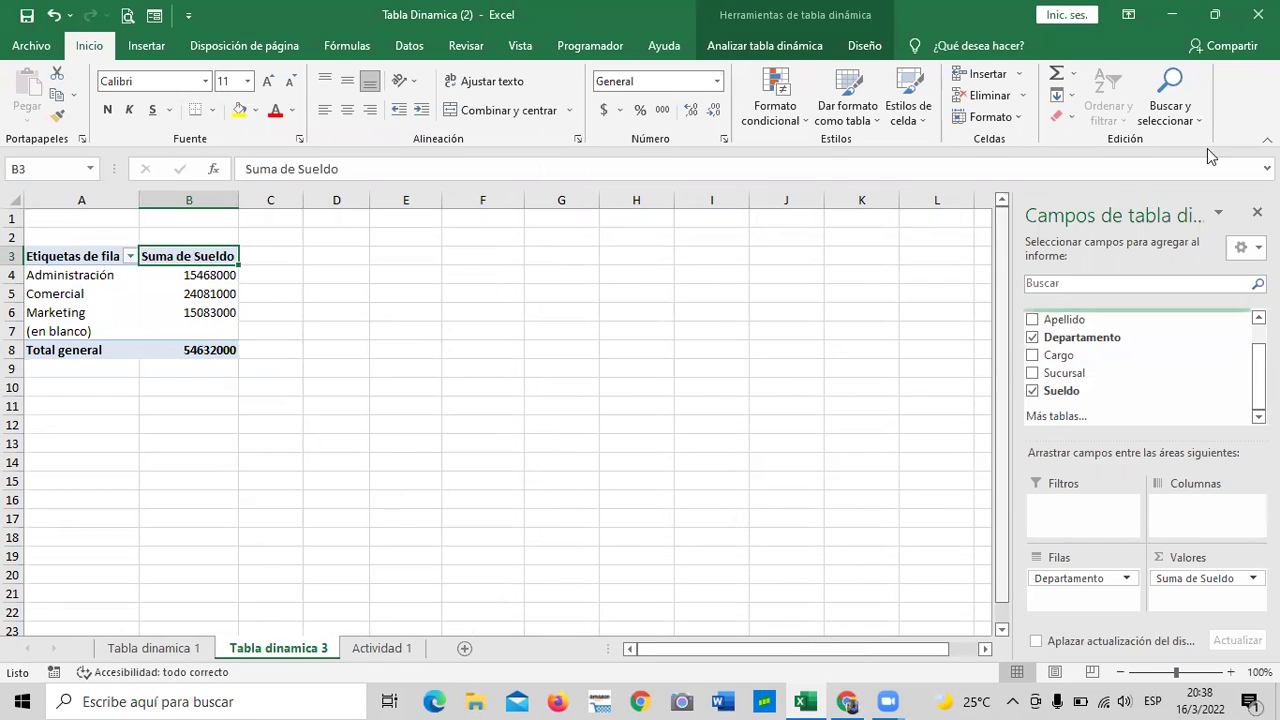
# Step: Recheck the Tabla dinámica 3 instruction on the Actividad 1 sheet and add Sueldo a second time to the pivot table's values
pyautogui.click(392, 650)
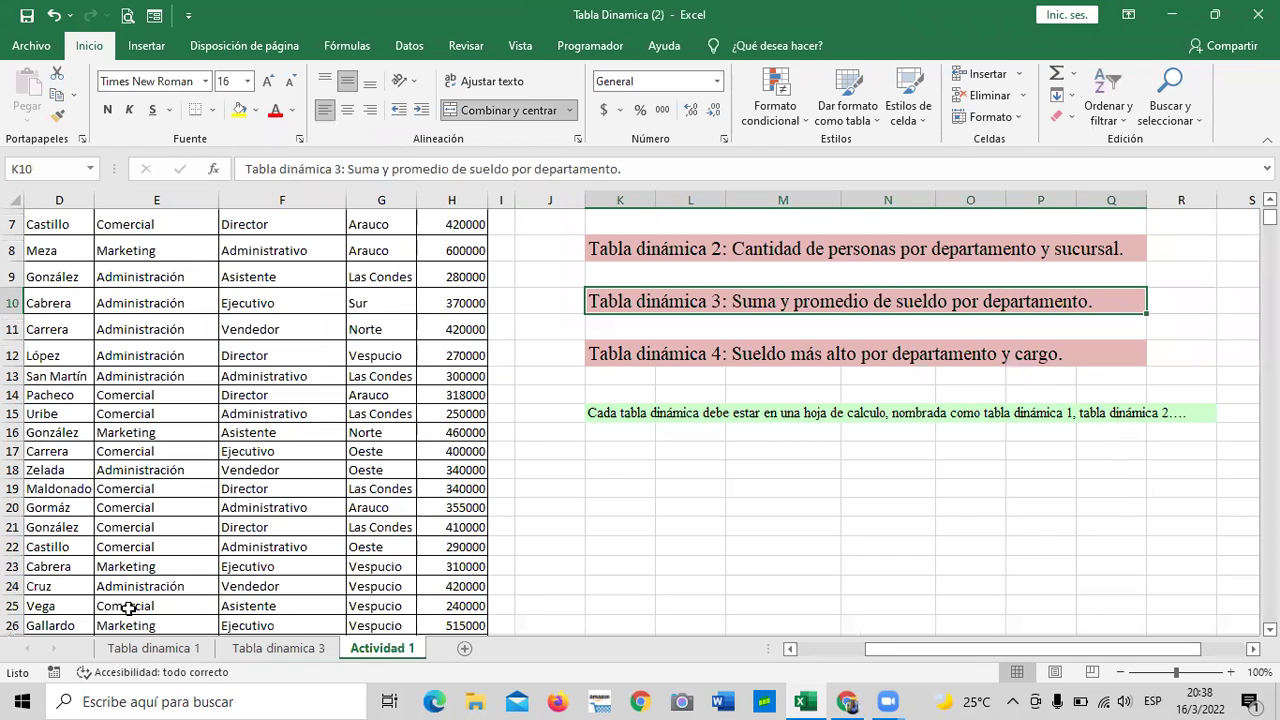
pyautogui.click(290, 649)
pyautogui.click(426, 423)
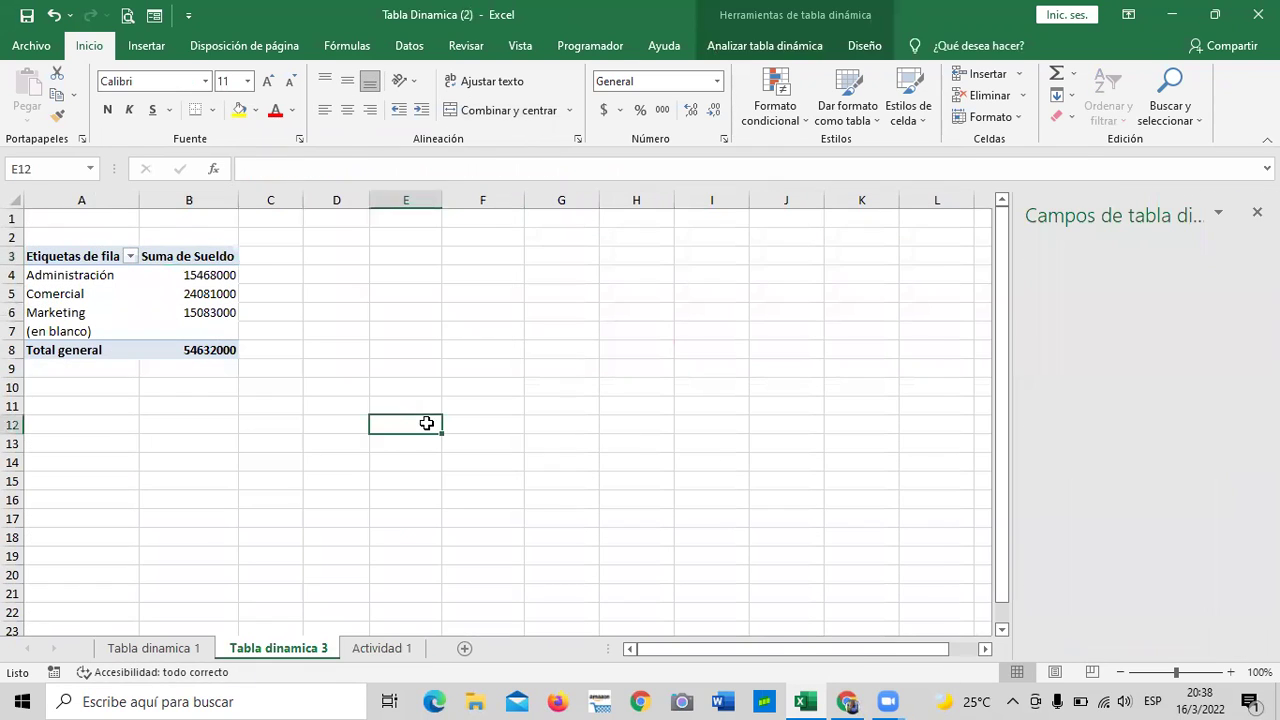
pyautogui.click(210, 294)
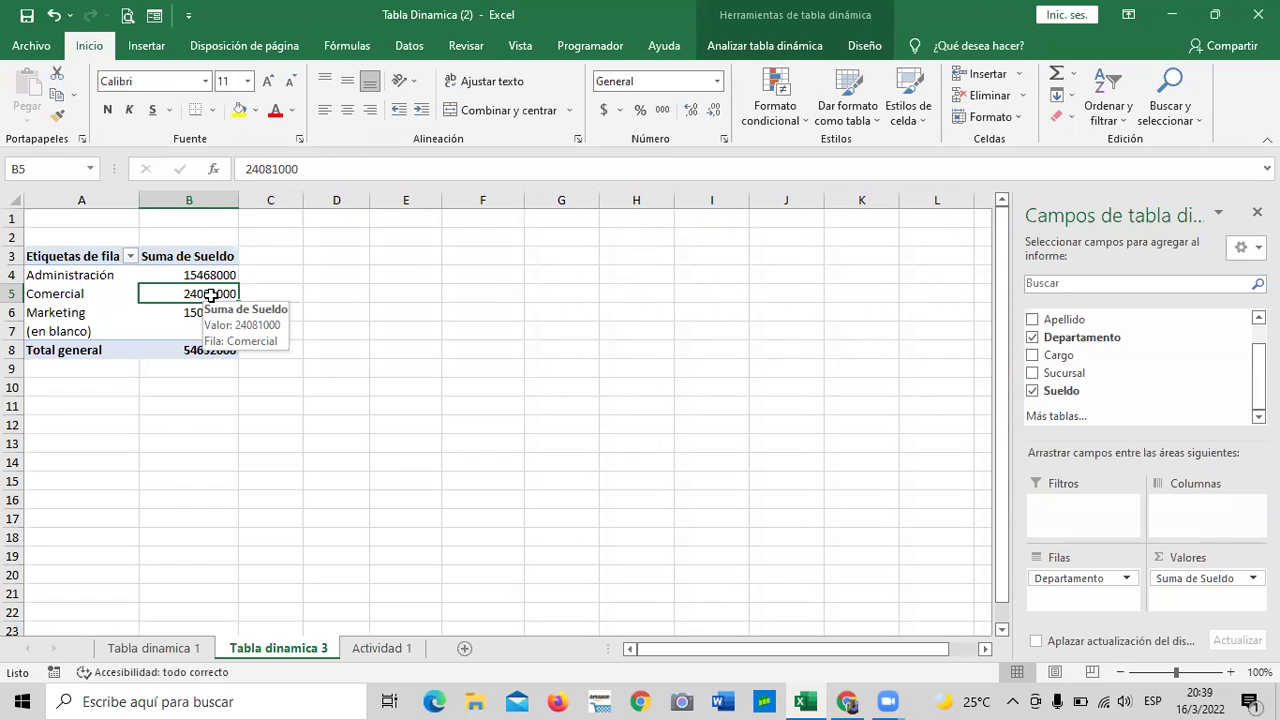
pyautogui.click(277, 422)
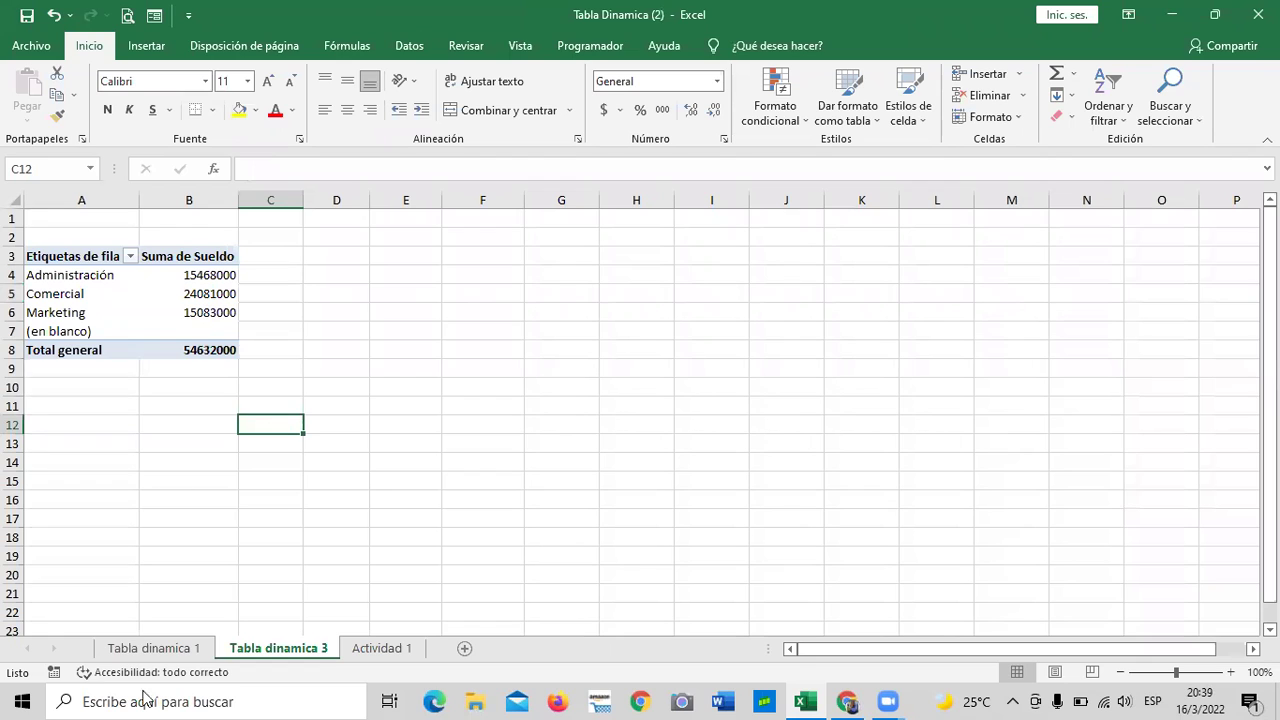
pyautogui.click(141, 299)
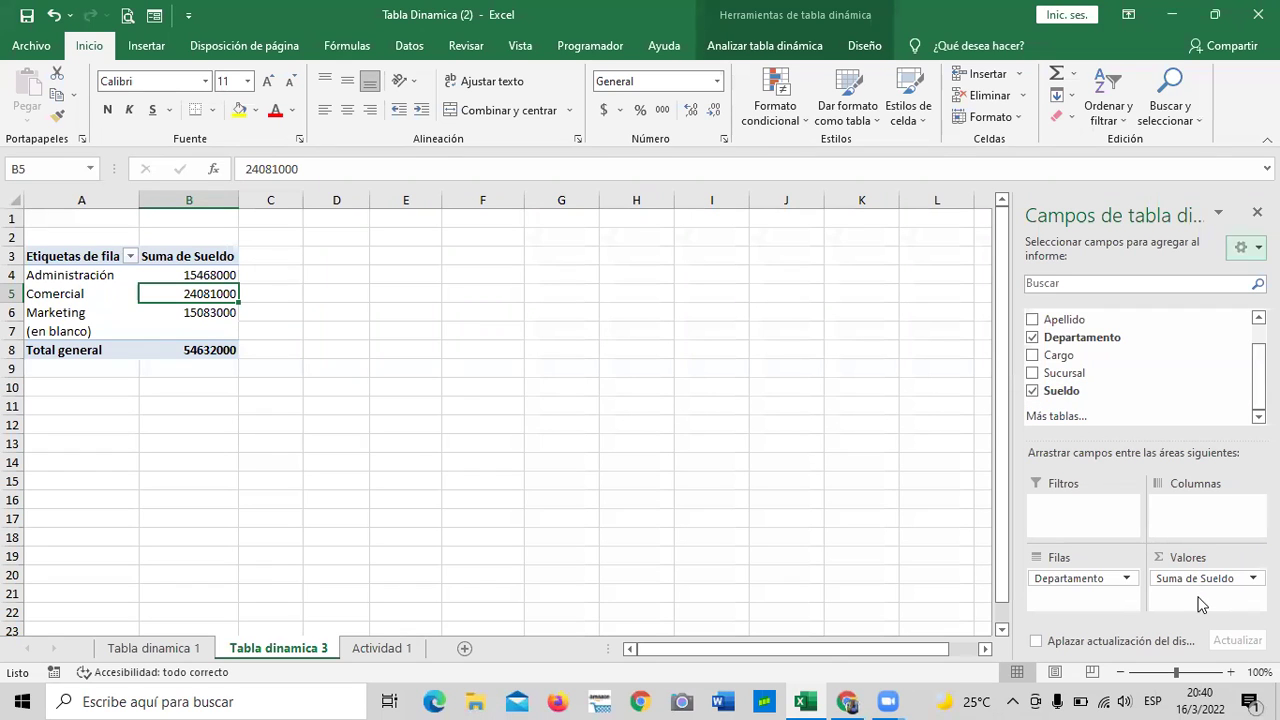
pyautogui.moveTo(1058, 390); pyautogui.dragTo(1207, 607)
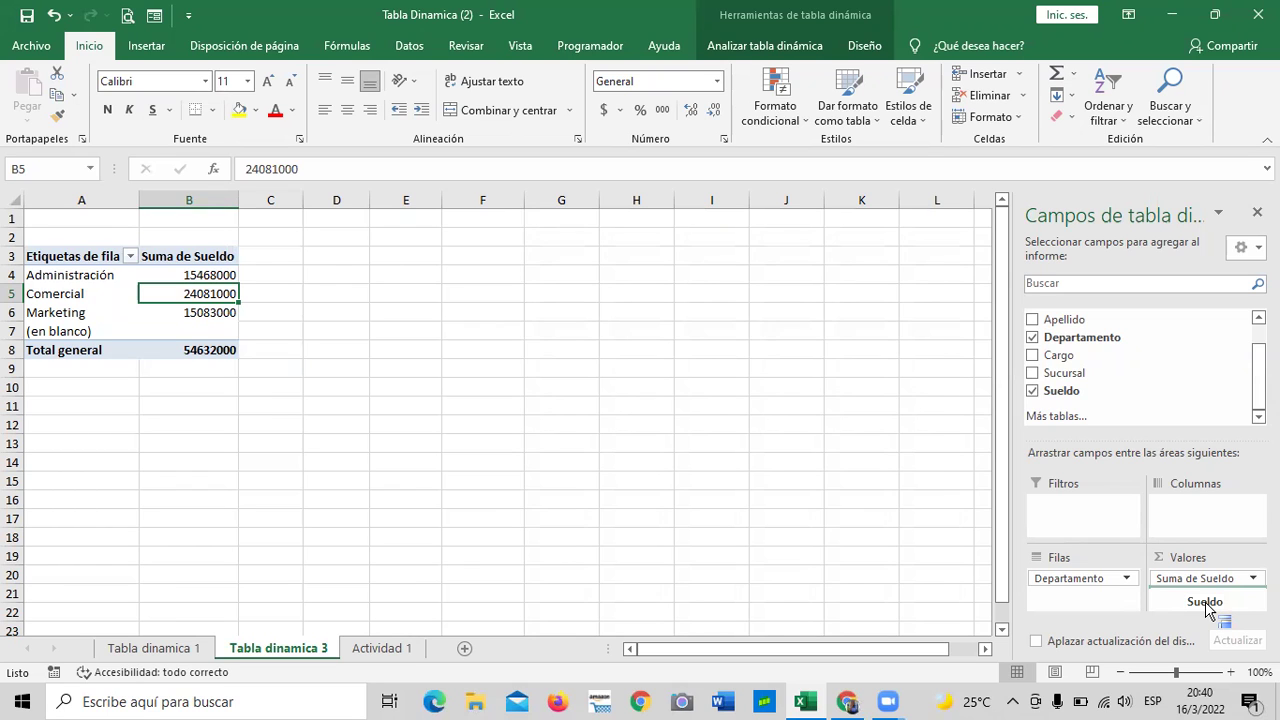
pyautogui.moveTo(1206, 605); pyautogui.dragTo(1207, 609)
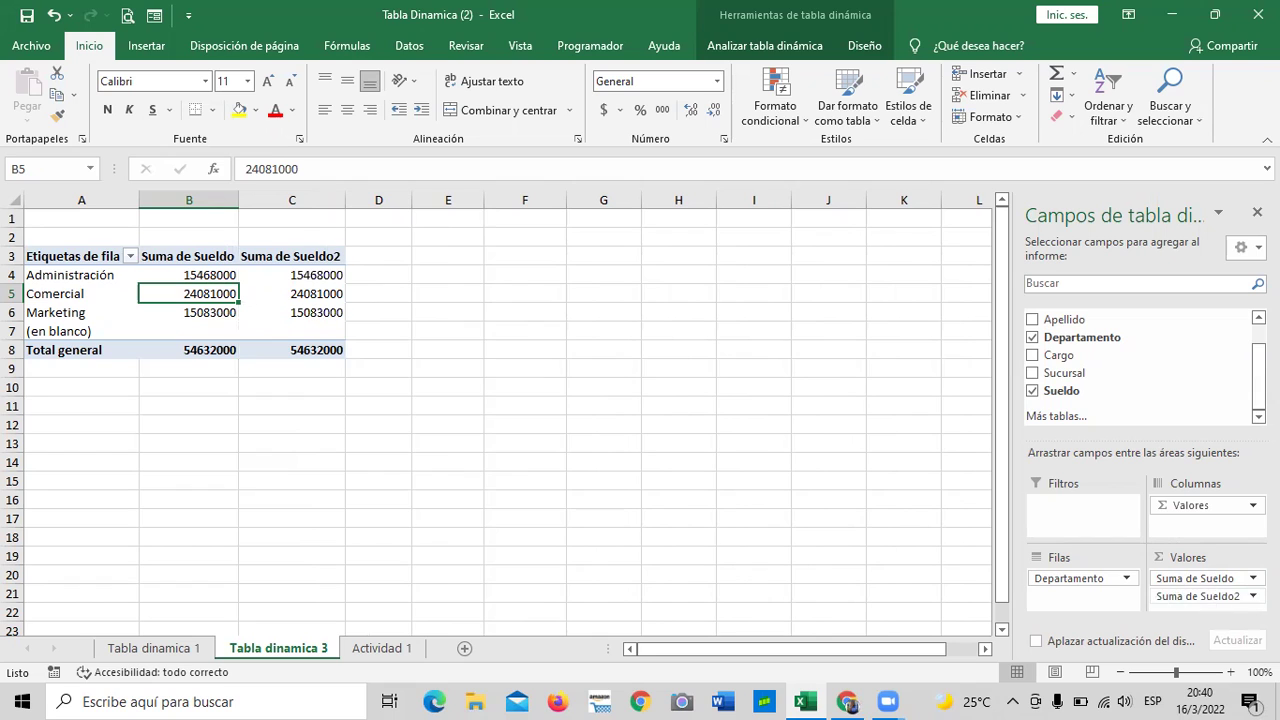
# Step: Summarize the second Sueldo value field in Tabla dinamica 3 by Promedio instead of Suma
pyautogui.click(1240, 597)
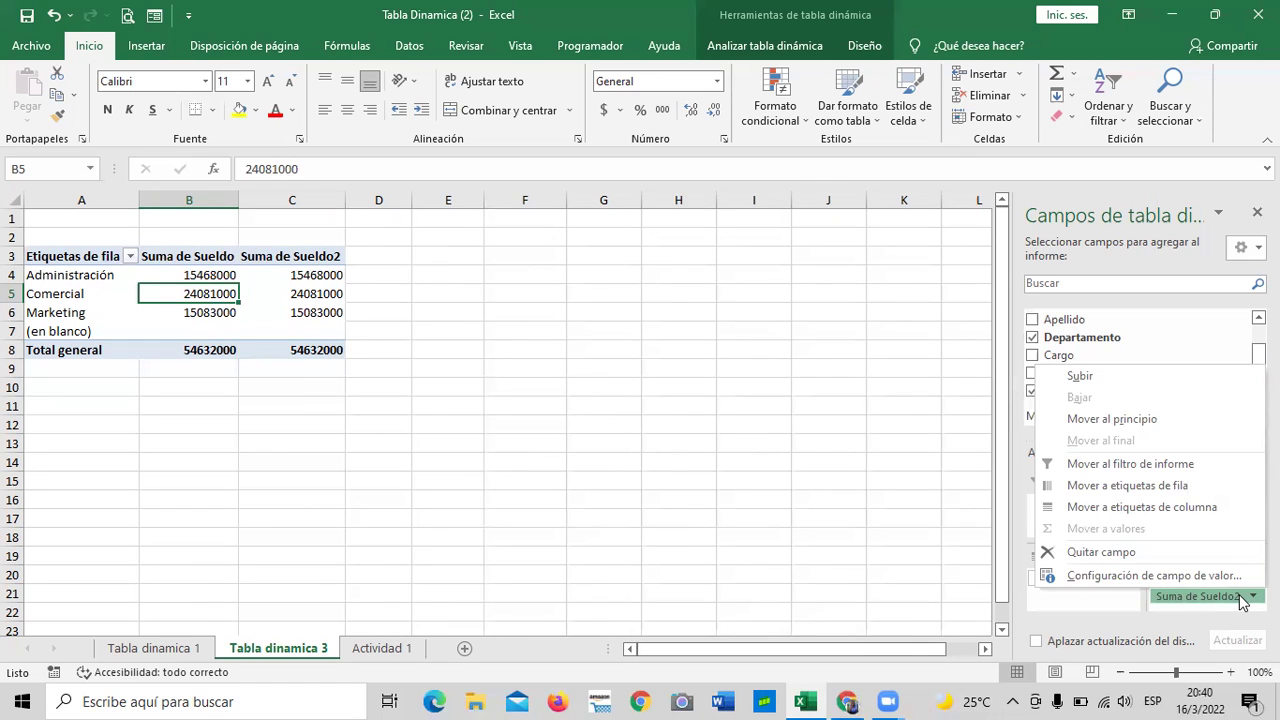
pyautogui.click(862, 484)
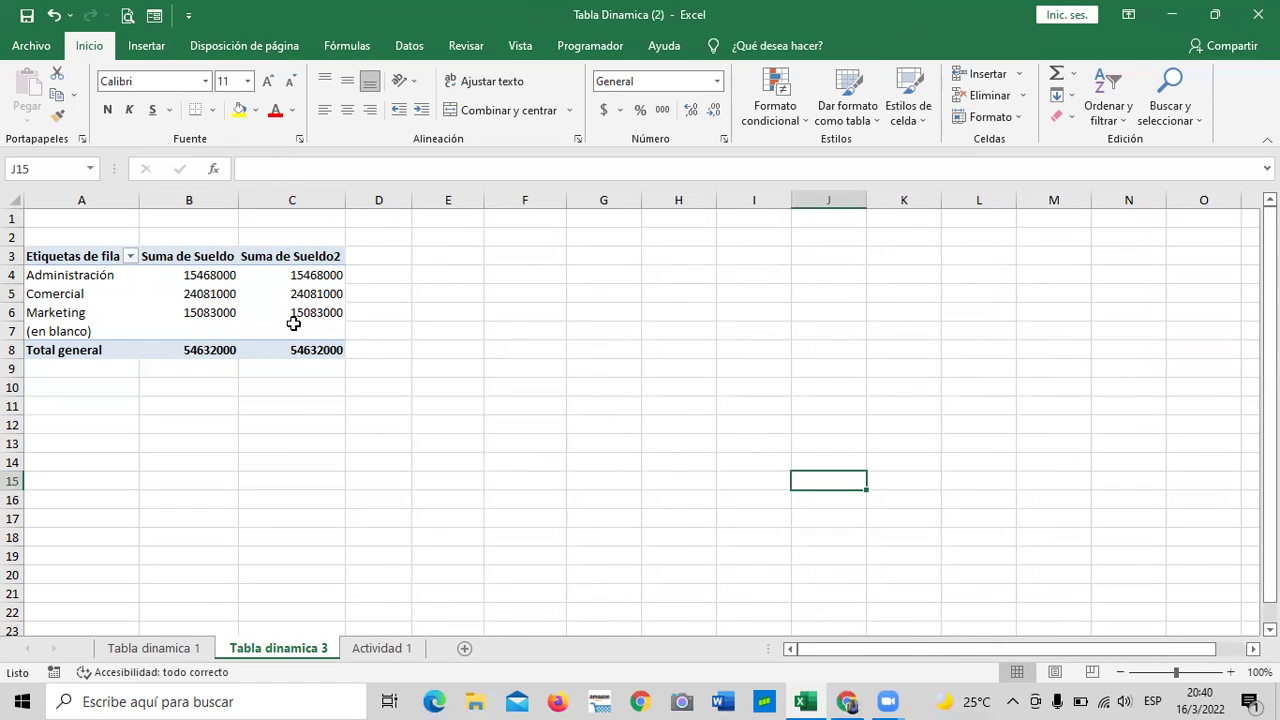
pyautogui.click(292, 314)
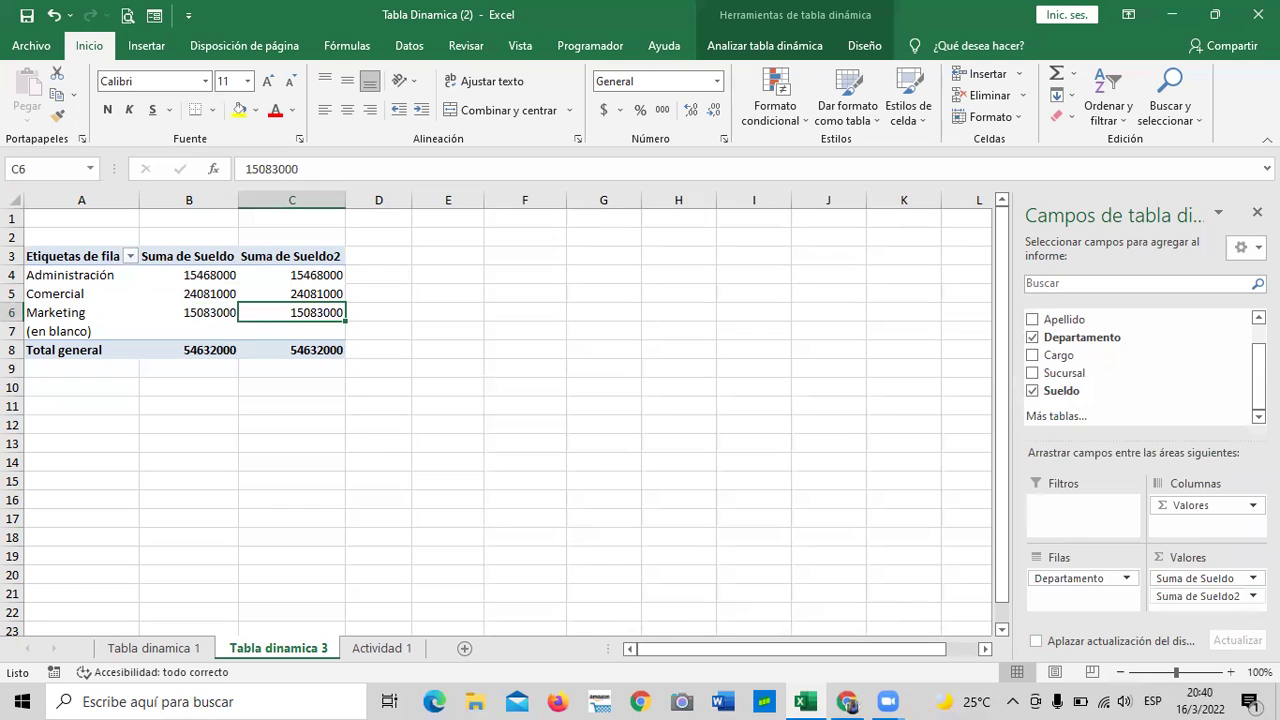
pyautogui.click(1252, 596)
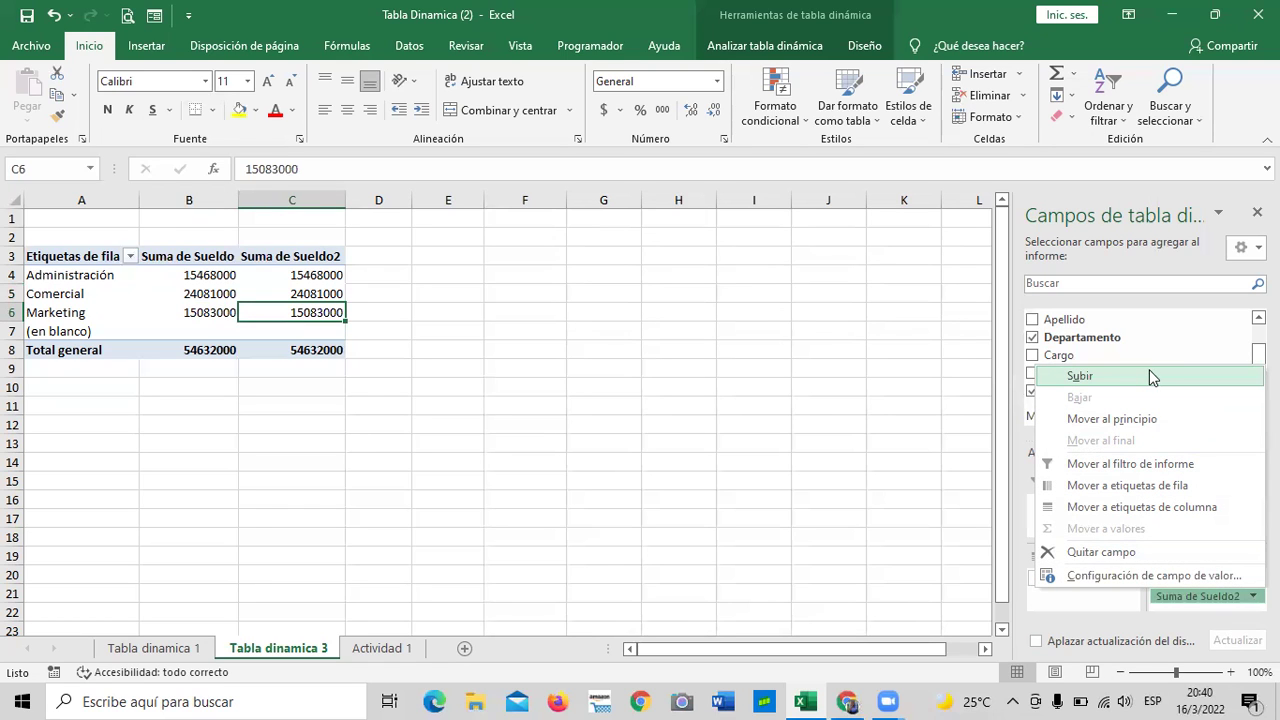
pyautogui.click(1076, 576)
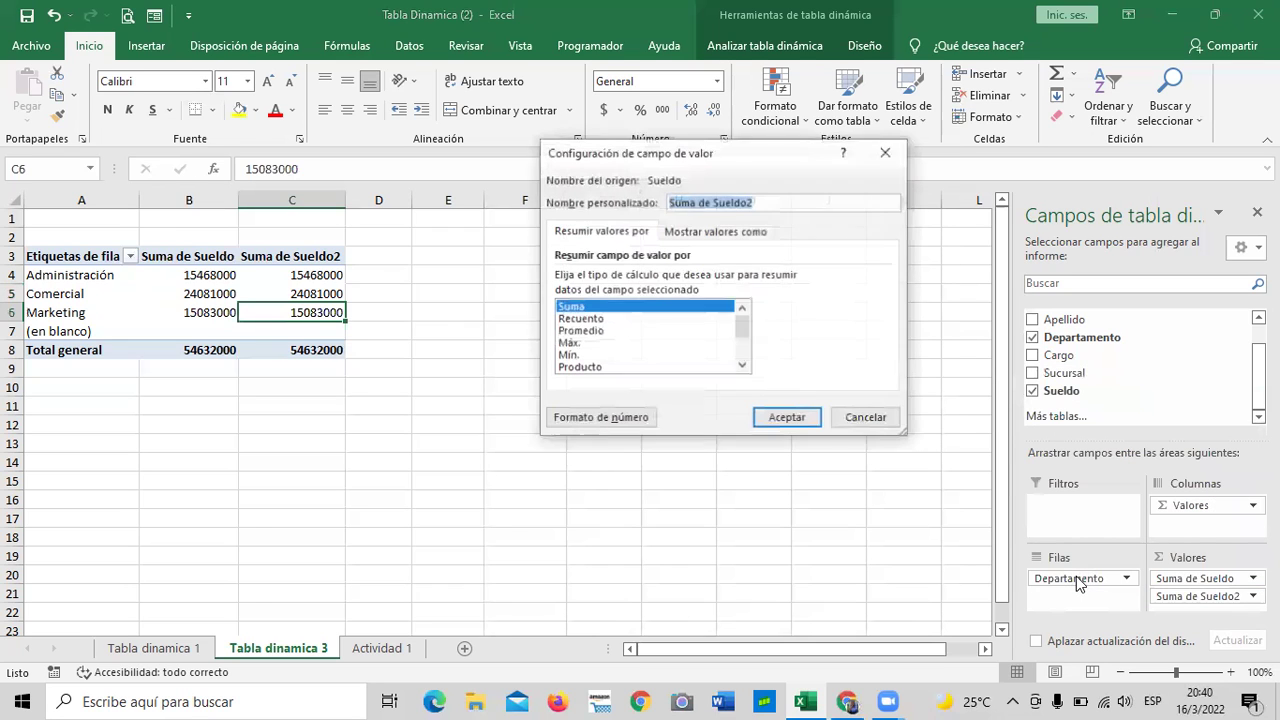
pyautogui.click(596, 333)
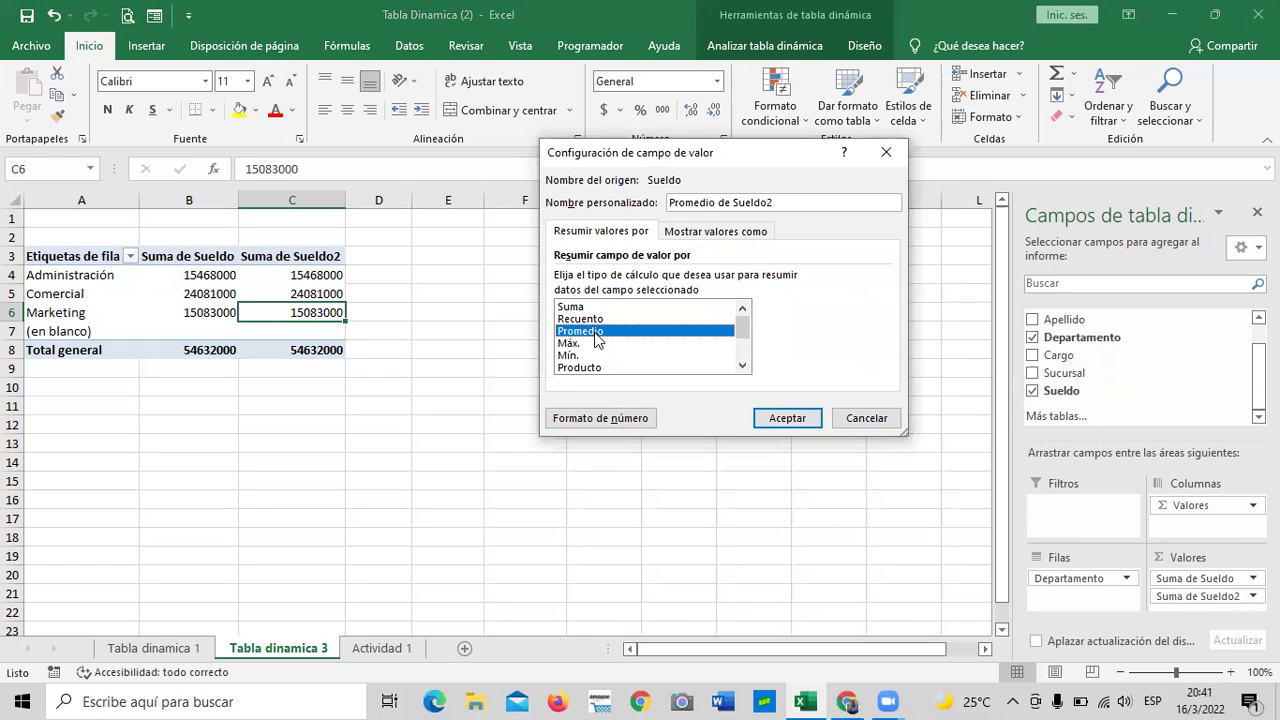
pyautogui.click(812, 419)
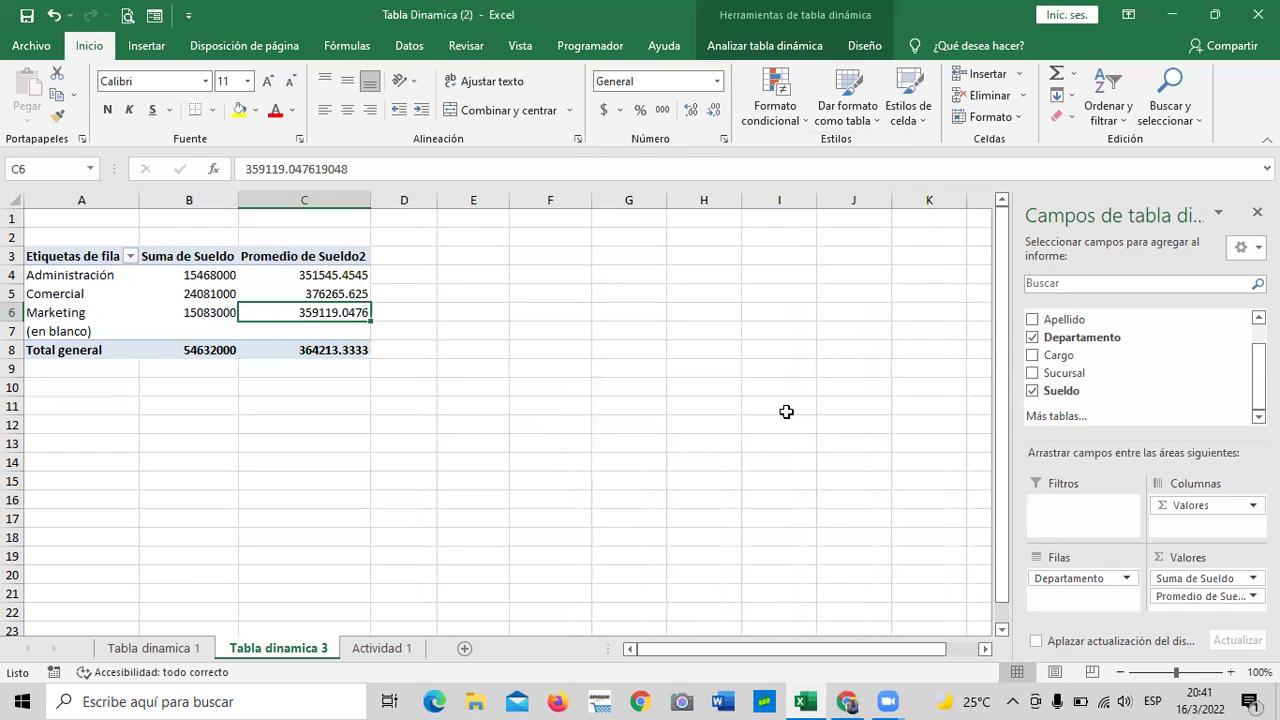
# Step: Compare the sum and average of Sueldo for Administración, Comercial and Marketing in the Tabla dinamica 3 pivot table
pyautogui.click(786, 412)
pyautogui.click(333, 276)
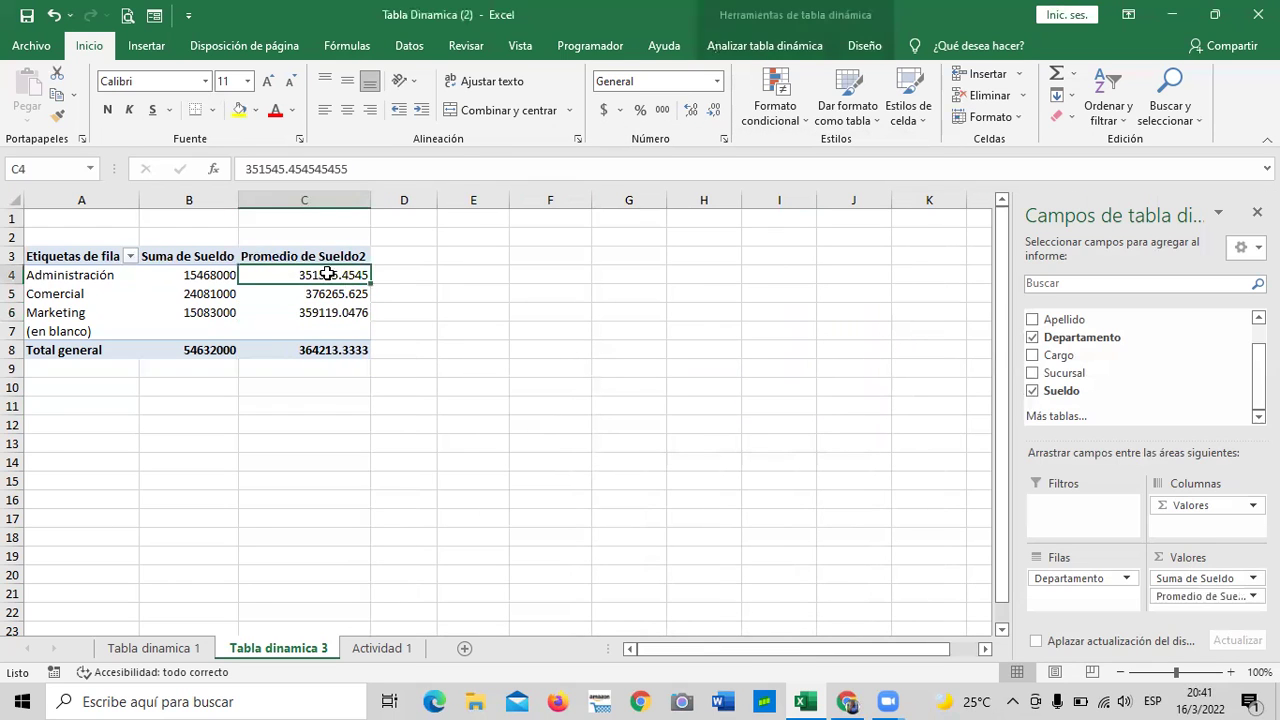
pyautogui.click(222, 281)
pyautogui.click(288, 274)
pyautogui.click(222, 281)
pyautogui.click(293, 275)
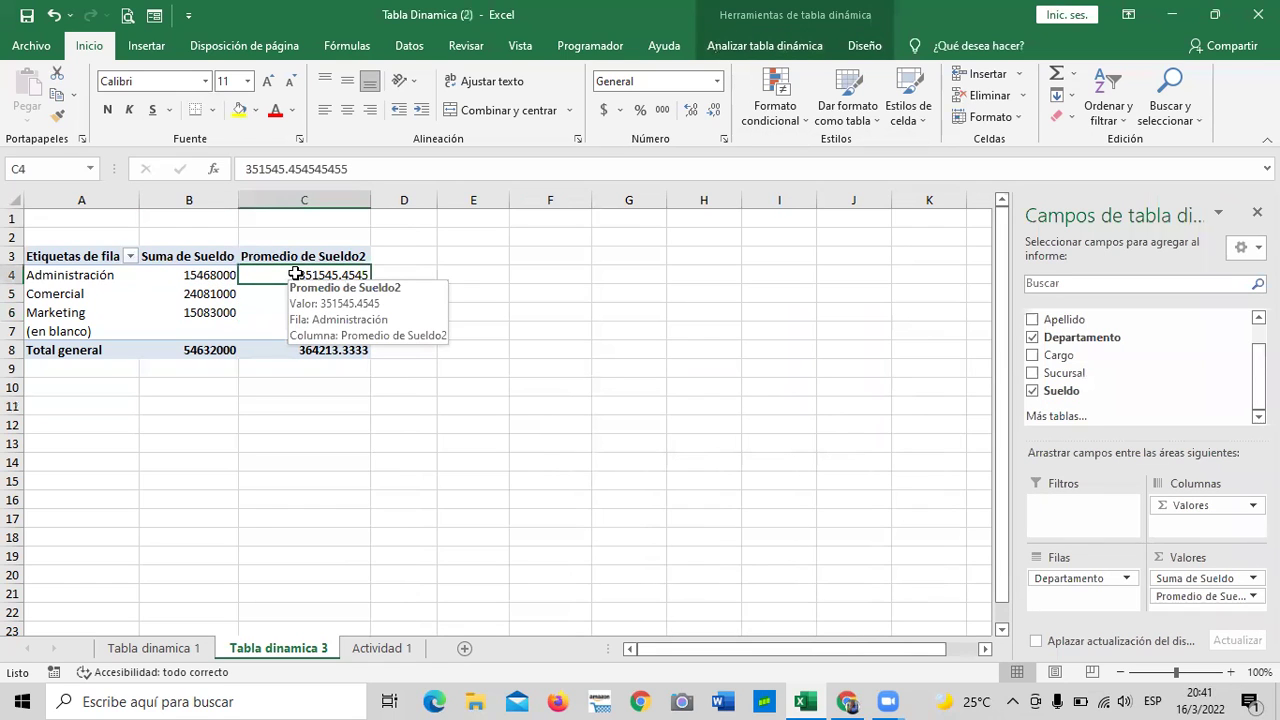
pyautogui.click(223, 278)
pyautogui.click(215, 295)
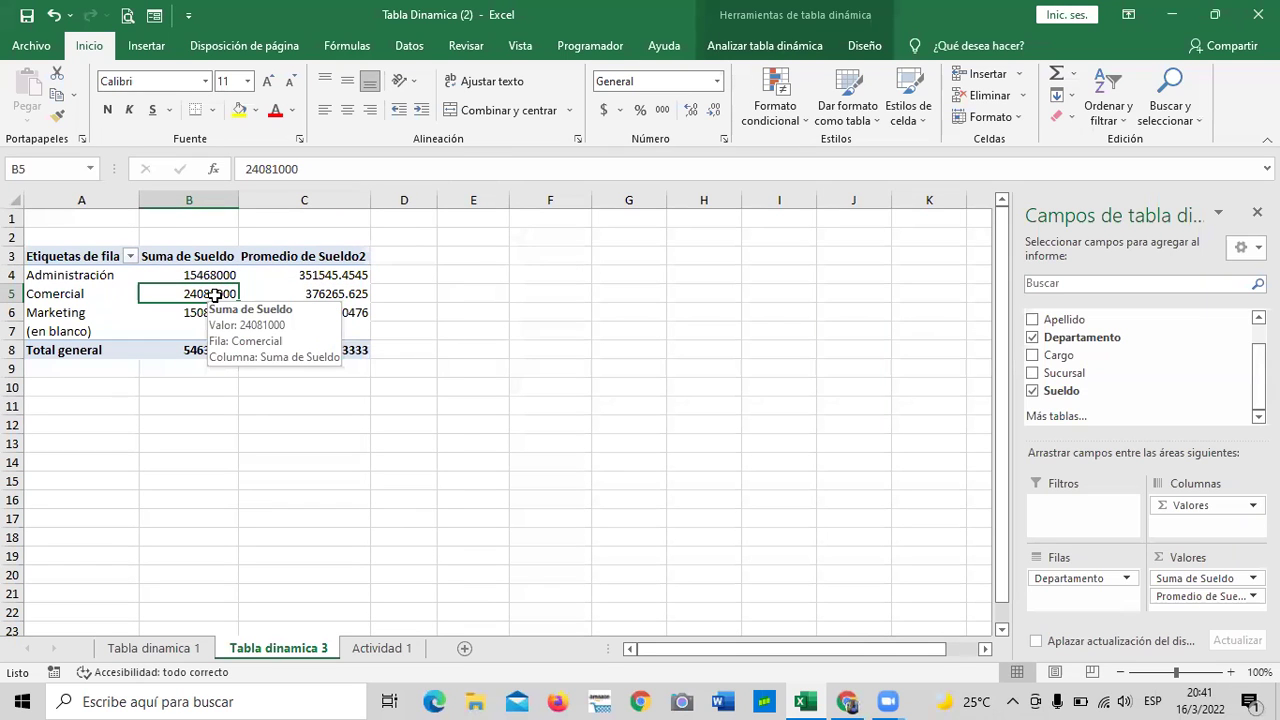
pyautogui.click(317, 301)
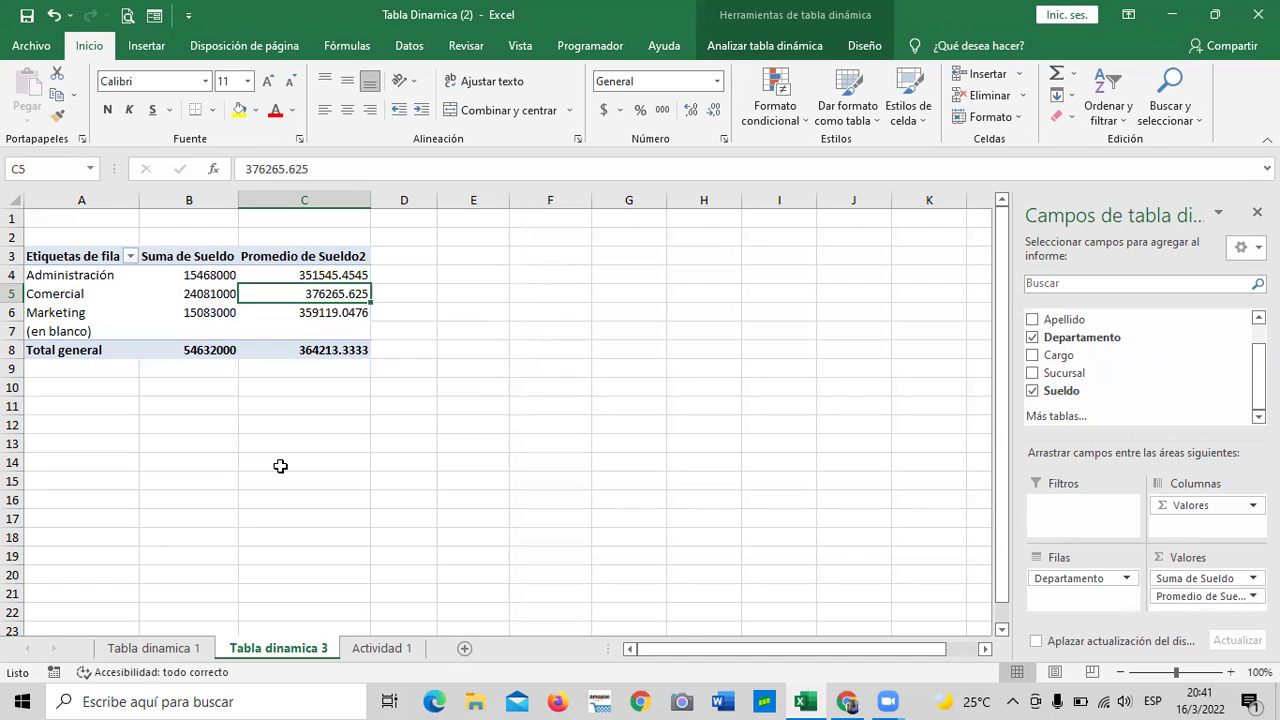
pyautogui.click(216, 314)
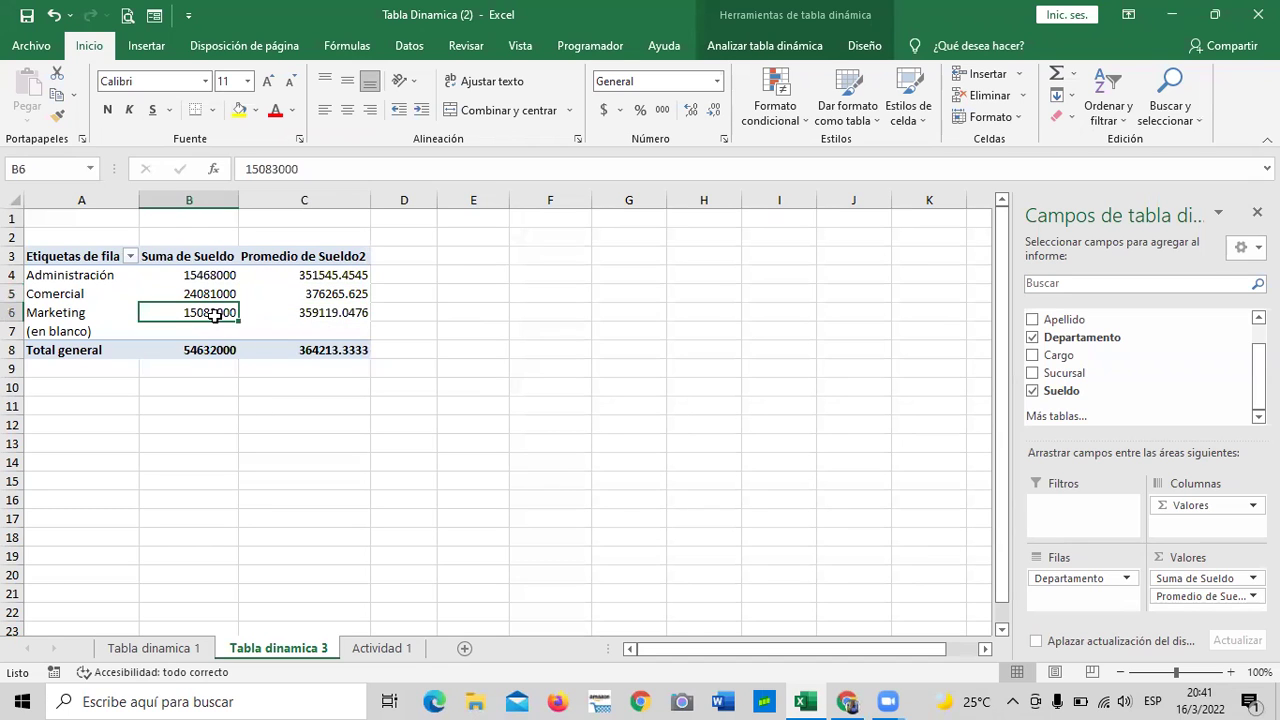
pyautogui.click(216, 290)
pyautogui.click(212, 274)
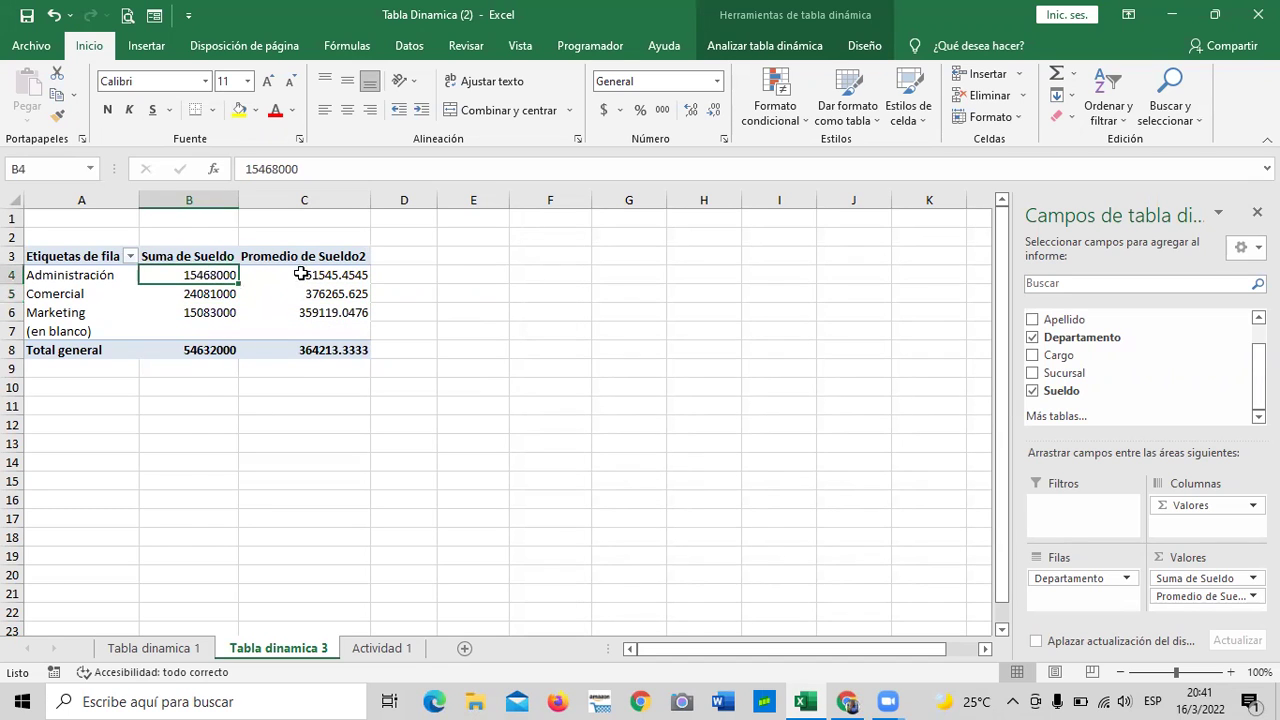
pyautogui.click(296, 272)
pyautogui.click(304, 293)
pyautogui.click(301, 313)
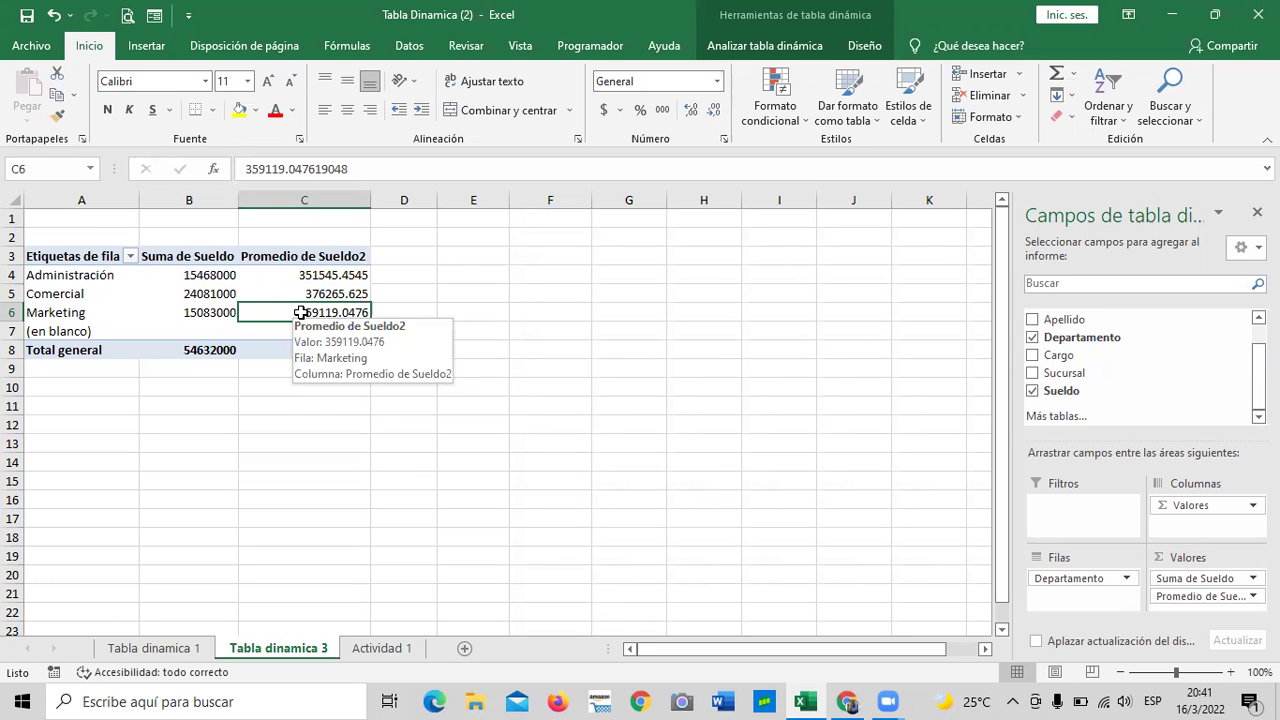
pyautogui.click(484, 298)
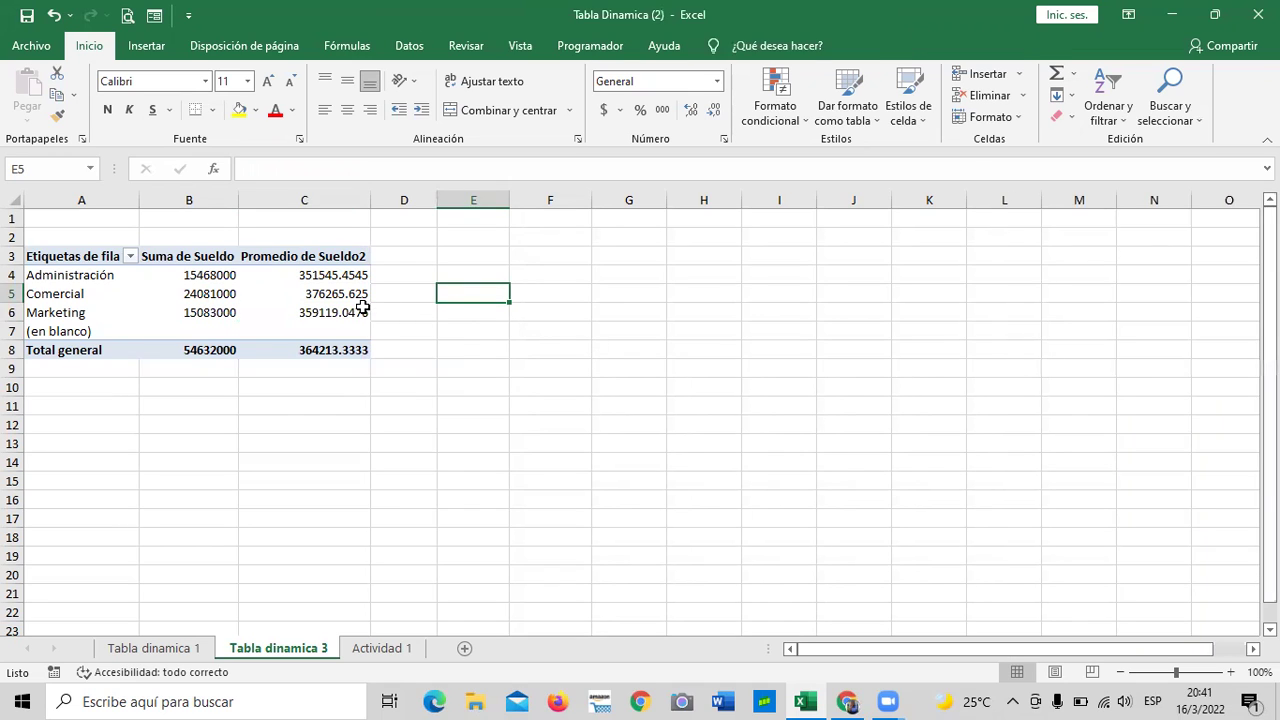
pyautogui.click(330, 312)
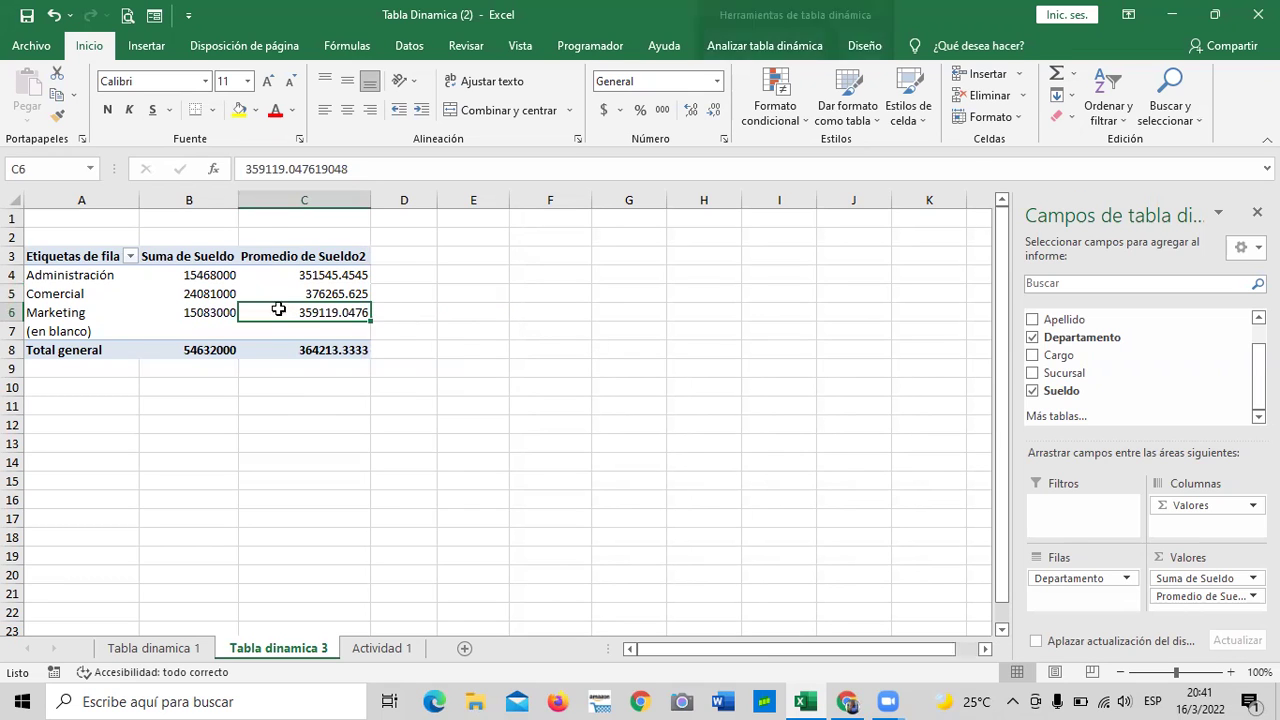
pyautogui.click(185, 315)
pyautogui.click(186, 292)
pyautogui.click(309, 274)
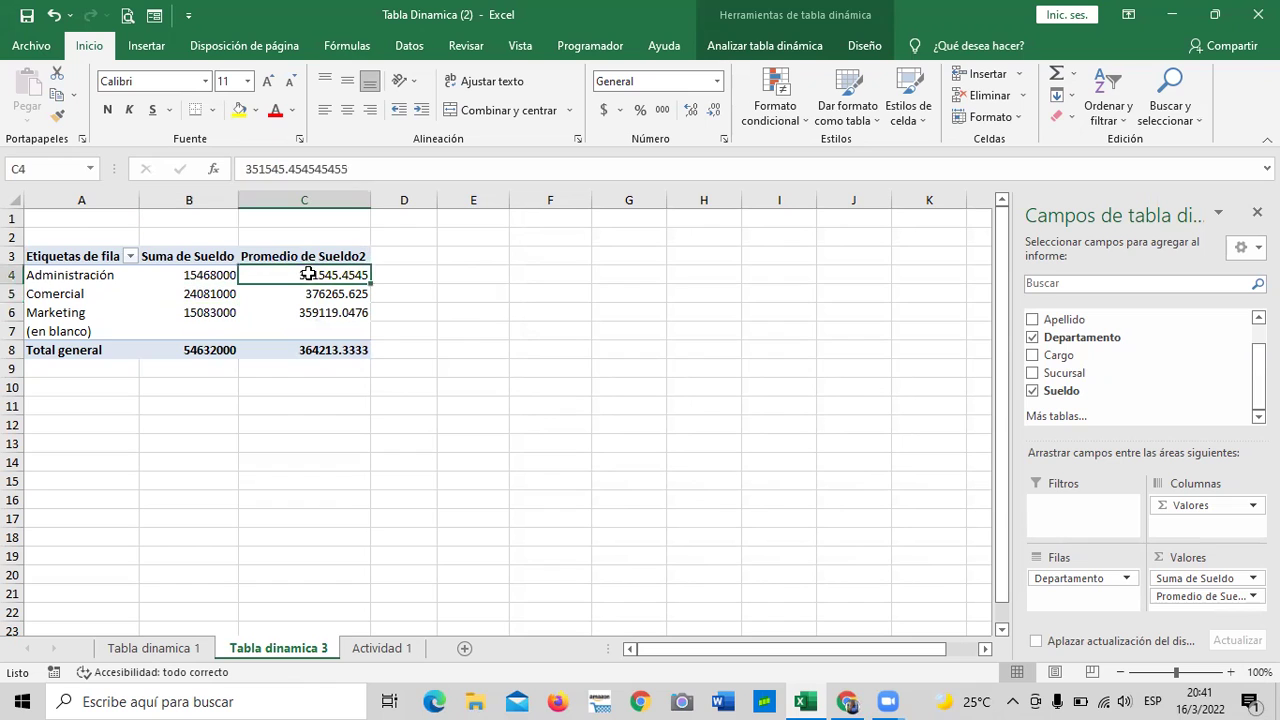
pyautogui.click(312, 294)
pyautogui.click(311, 313)
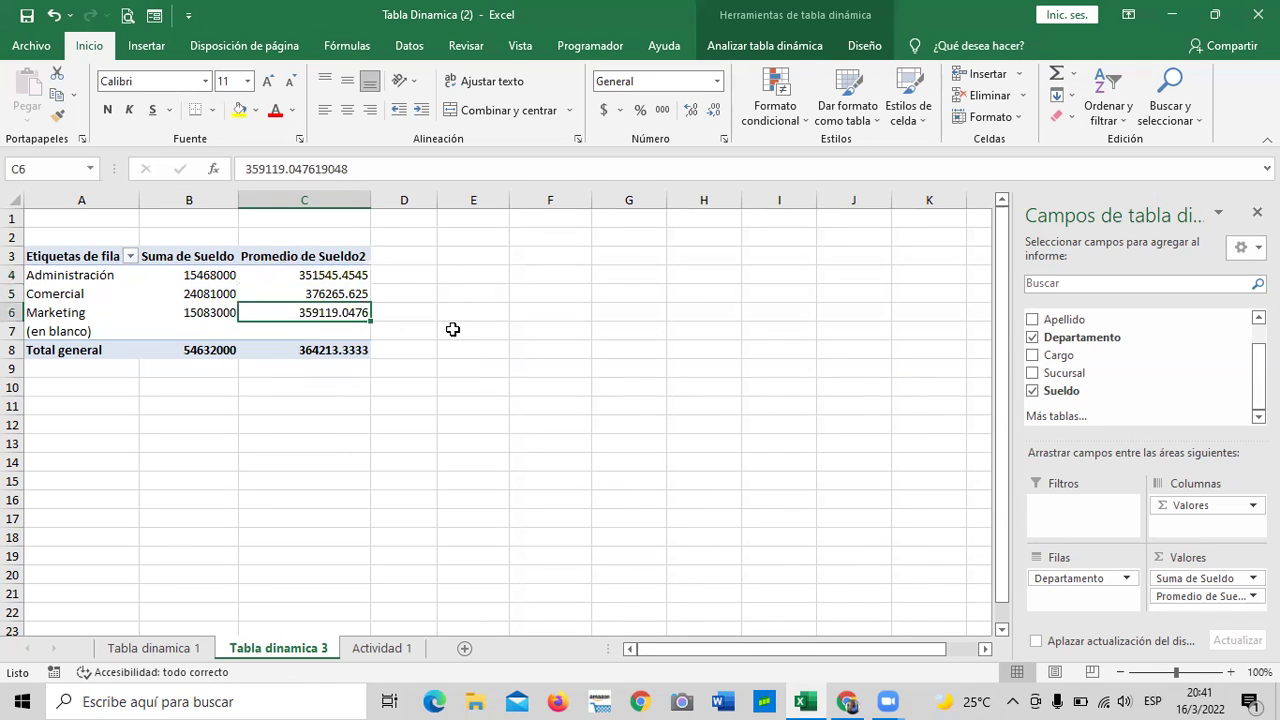
pyautogui.click(451, 331)
pyautogui.click(248, 275)
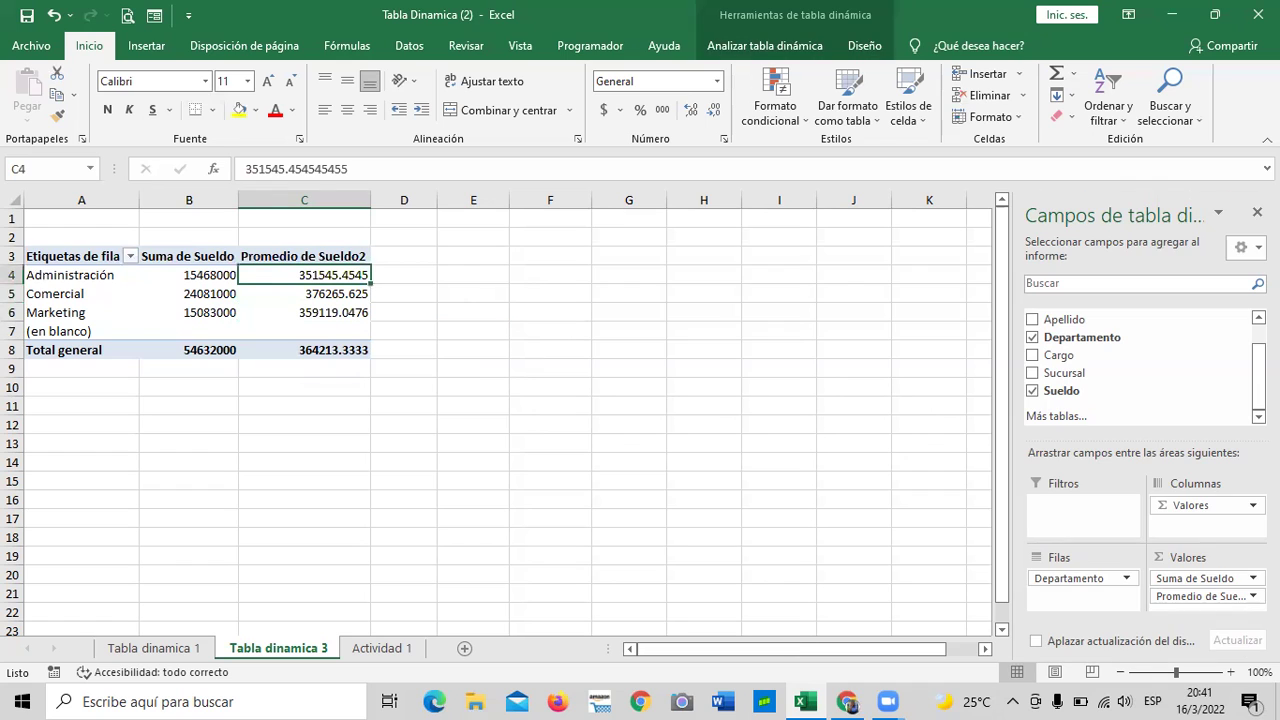
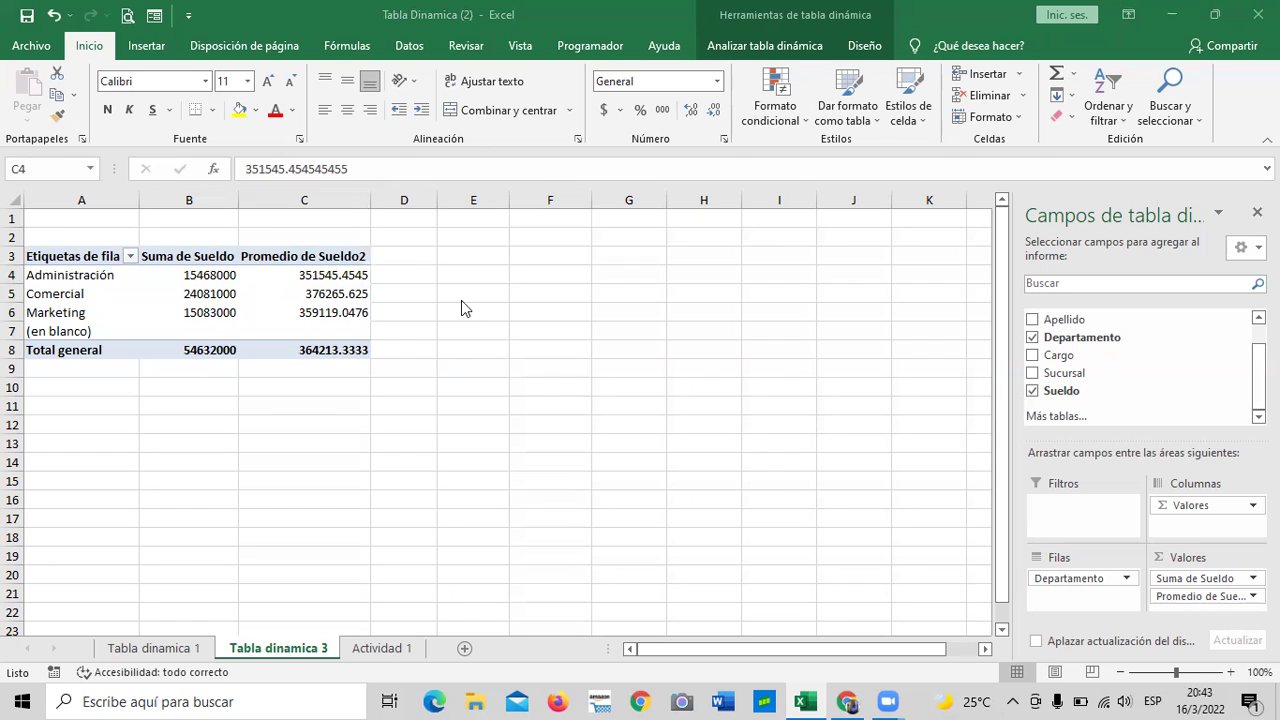
pyautogui.click(801, 48)
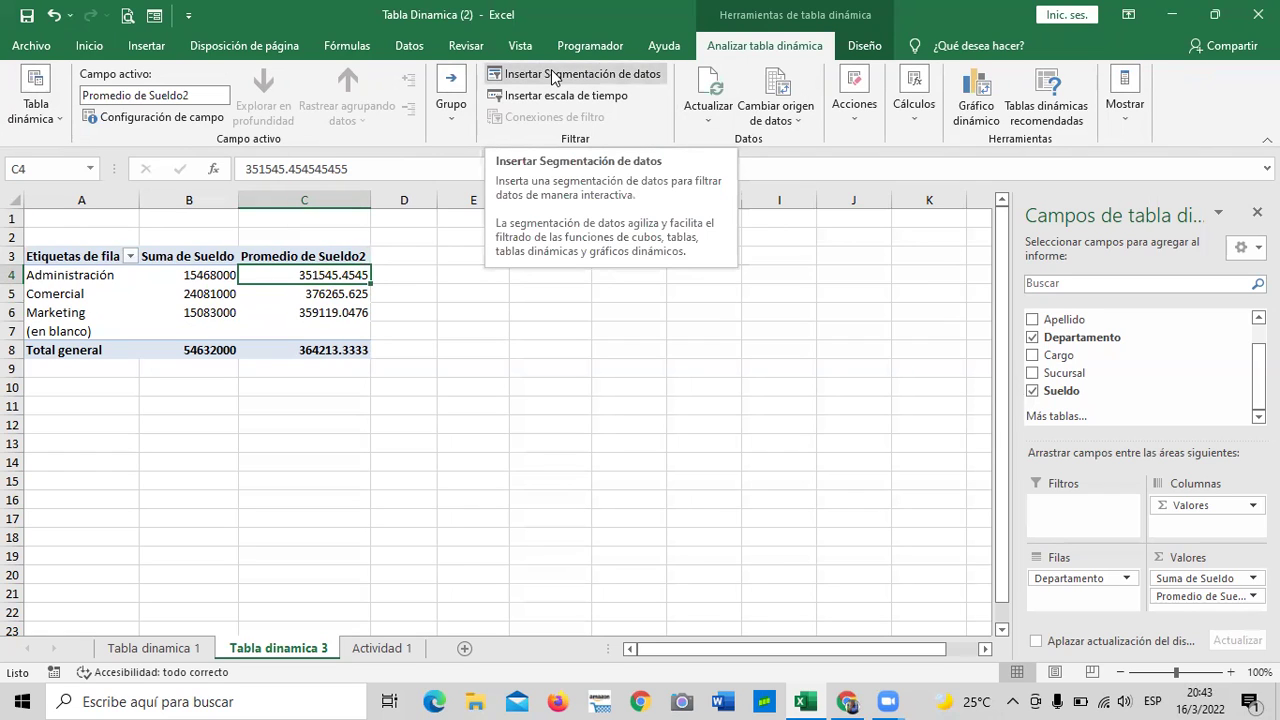
pyautogui.click(450, 120)
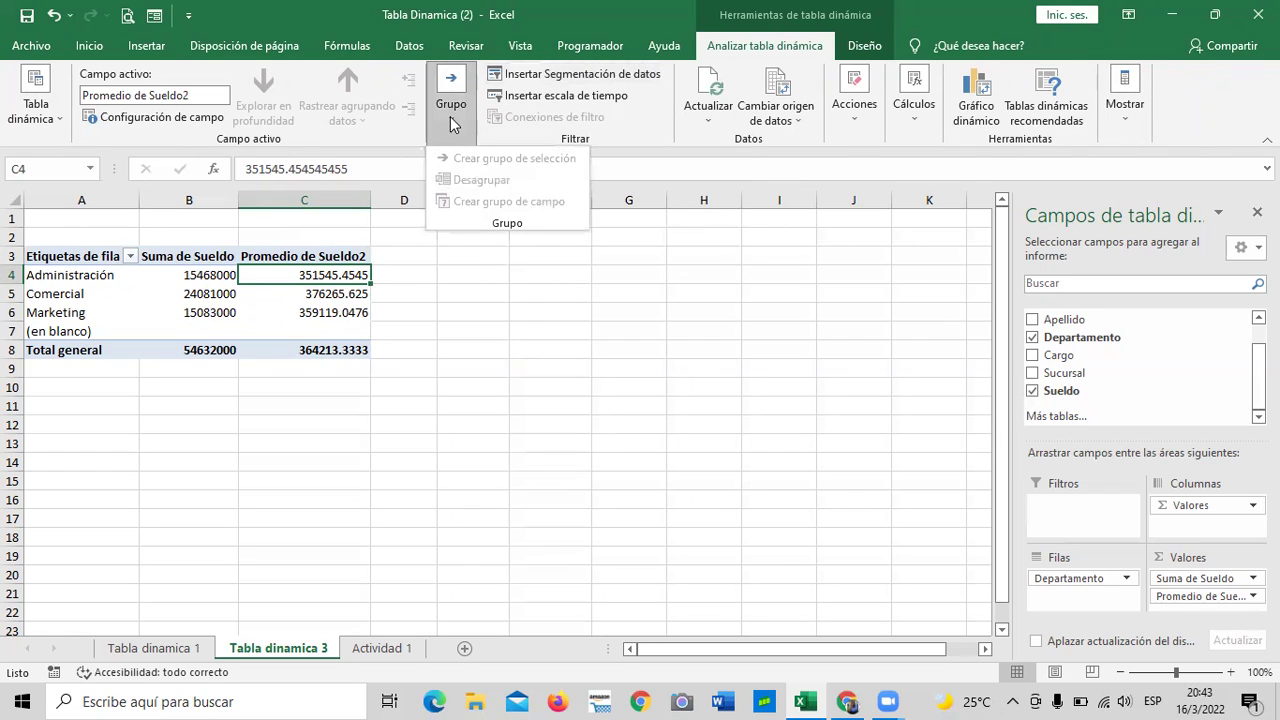
pyautogui.click(450, 120)
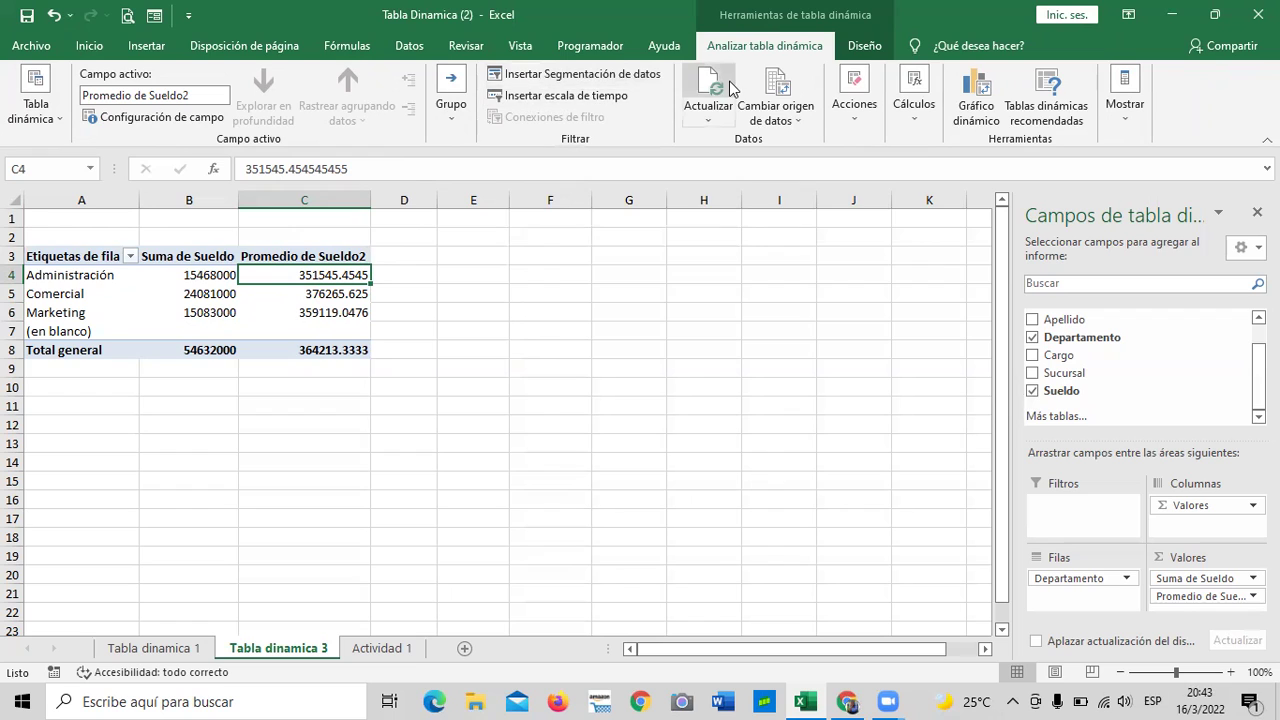
pyautogui.click(861, 118)
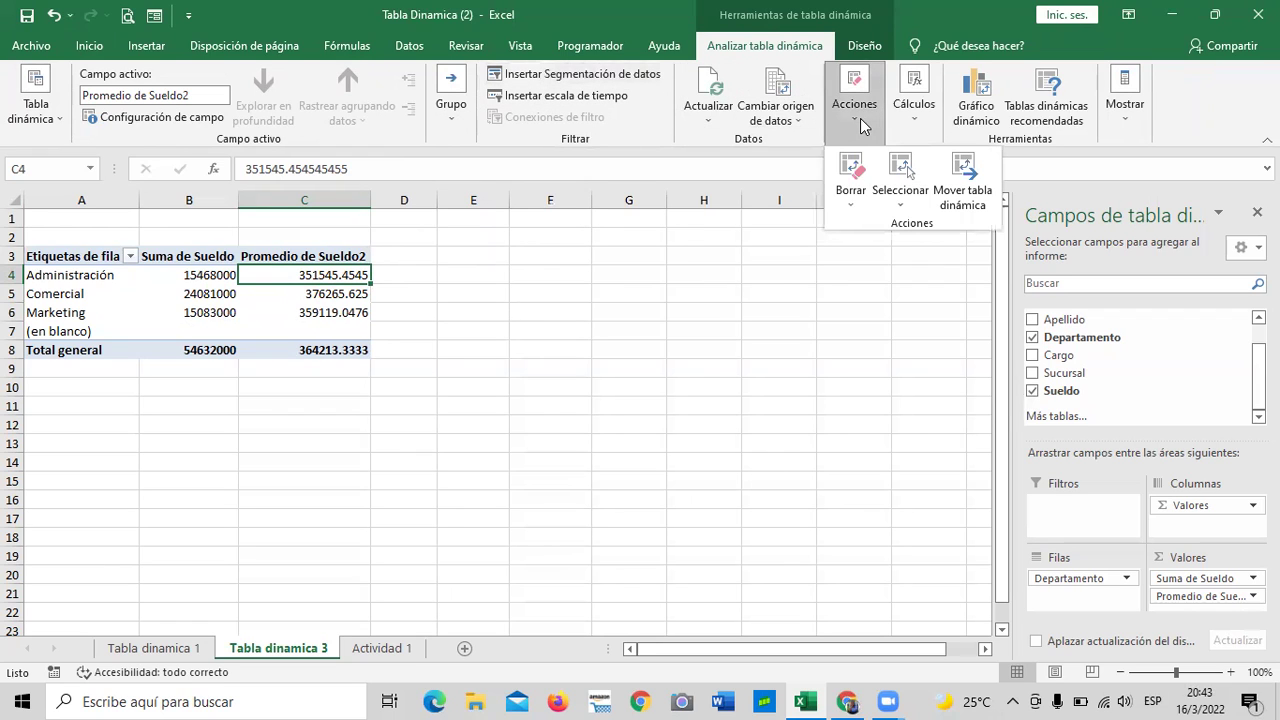
pyautogui.click(912, 112)
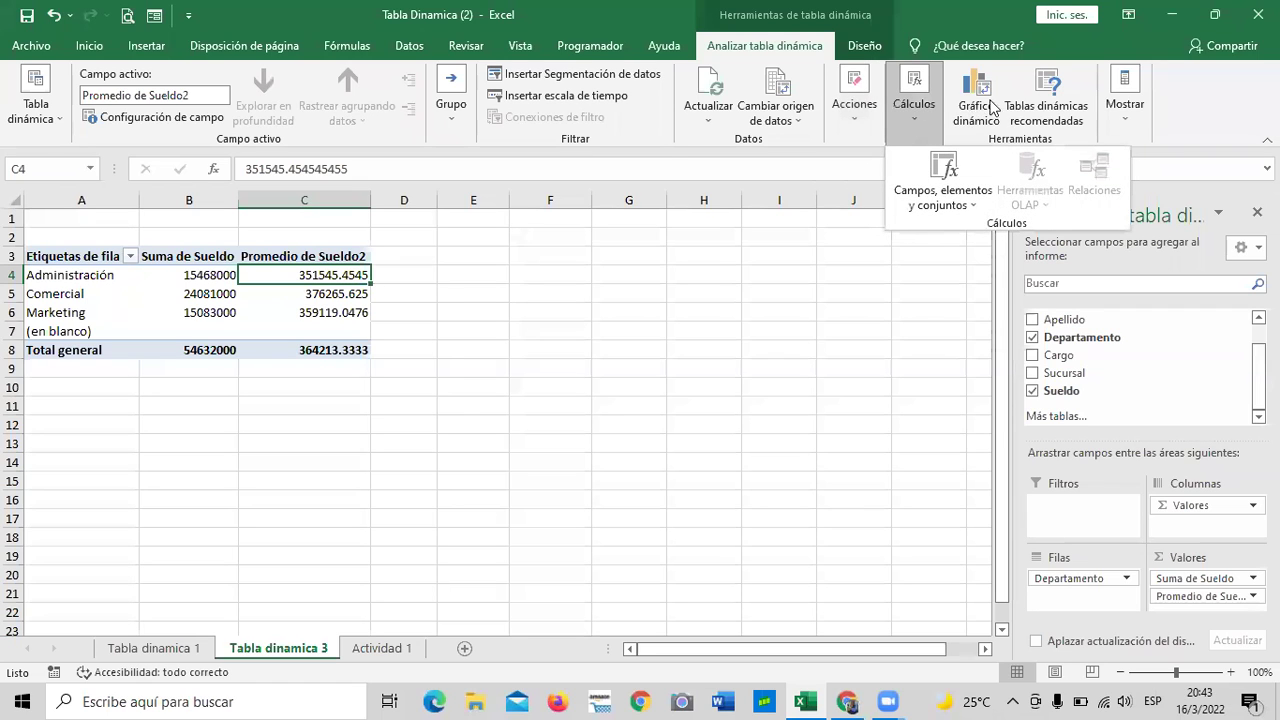
# Step: Apply the Medio pivot table style with black header and total rows and light red body to Tabla dinamica 3
pyautogui.click(876, 50)
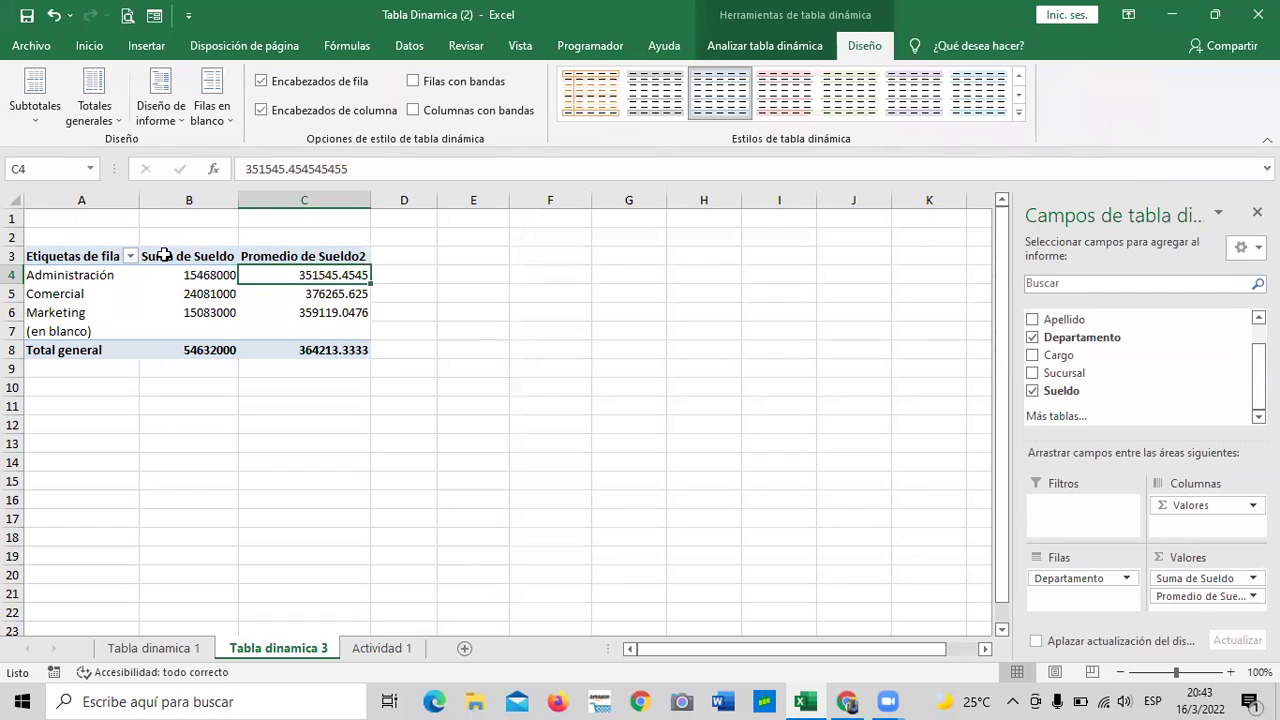
pyautogui.click(1018, 113)
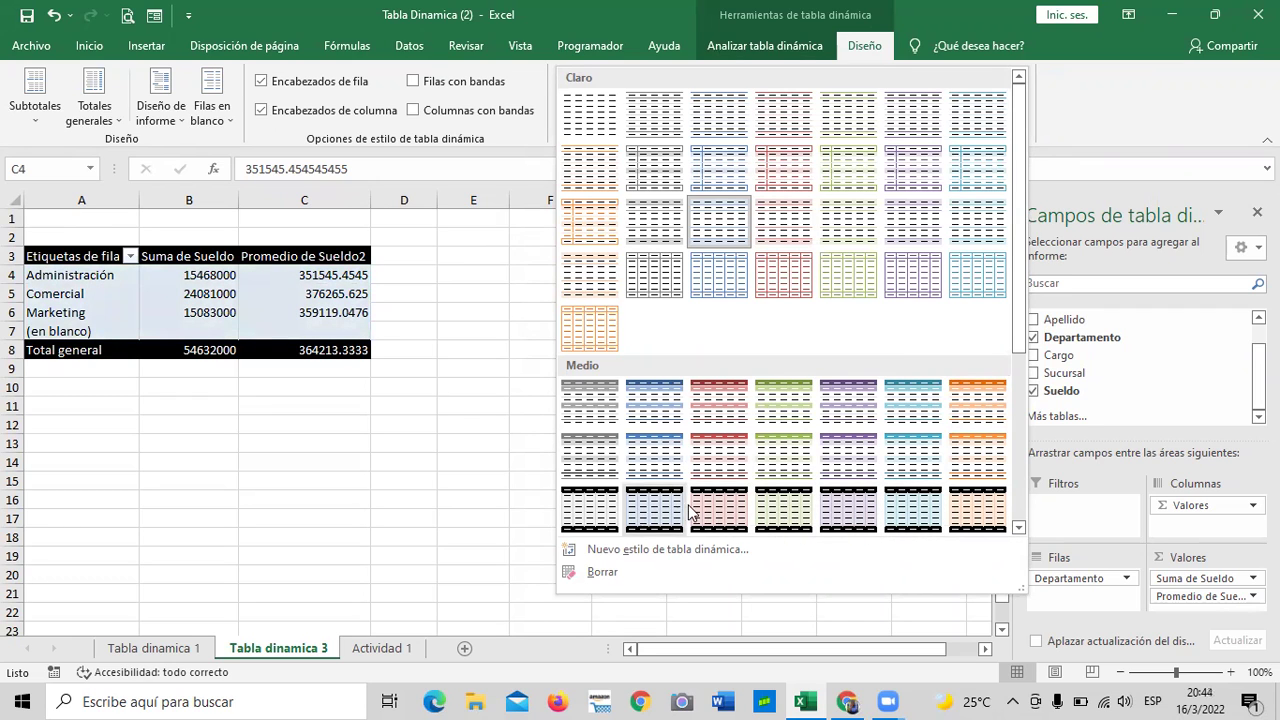
pyautogui.click(517, 420)
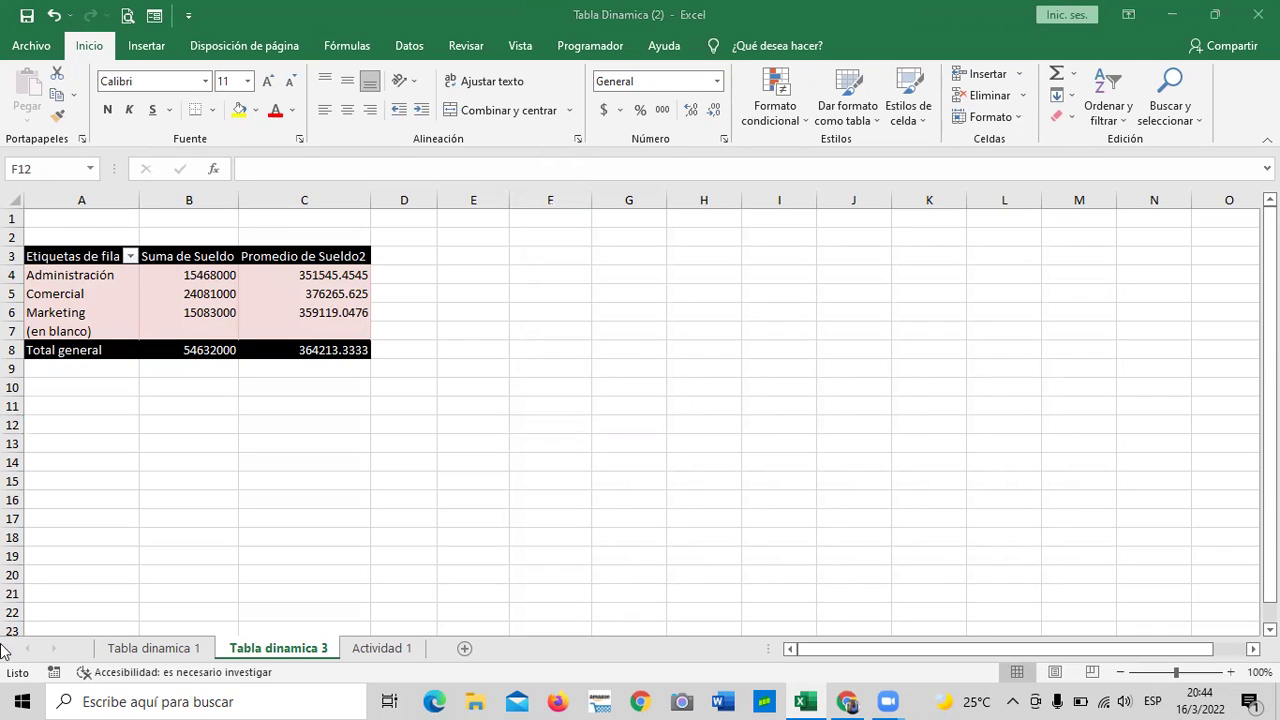
# Step: Check the row label filter options of the Tabla dinamica 3 pivot table without changing the filter
pyautogui.click(252, 332)
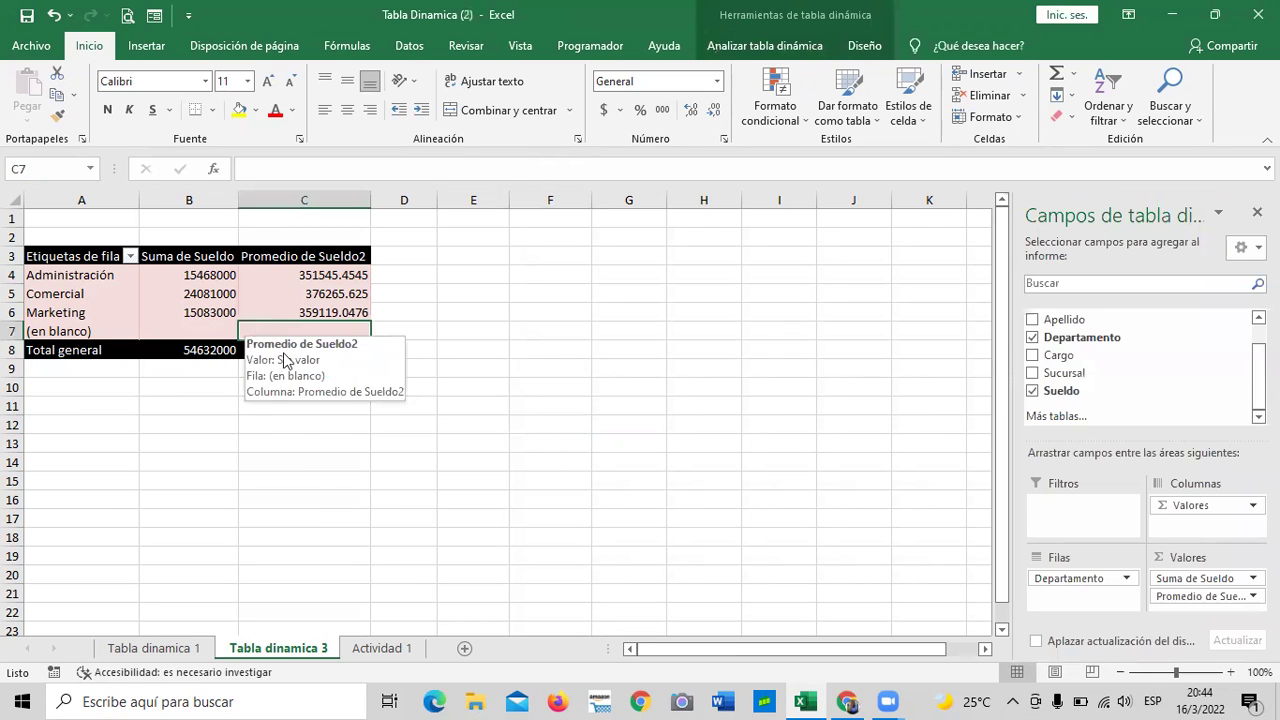
pyautogui.click(130, 257)
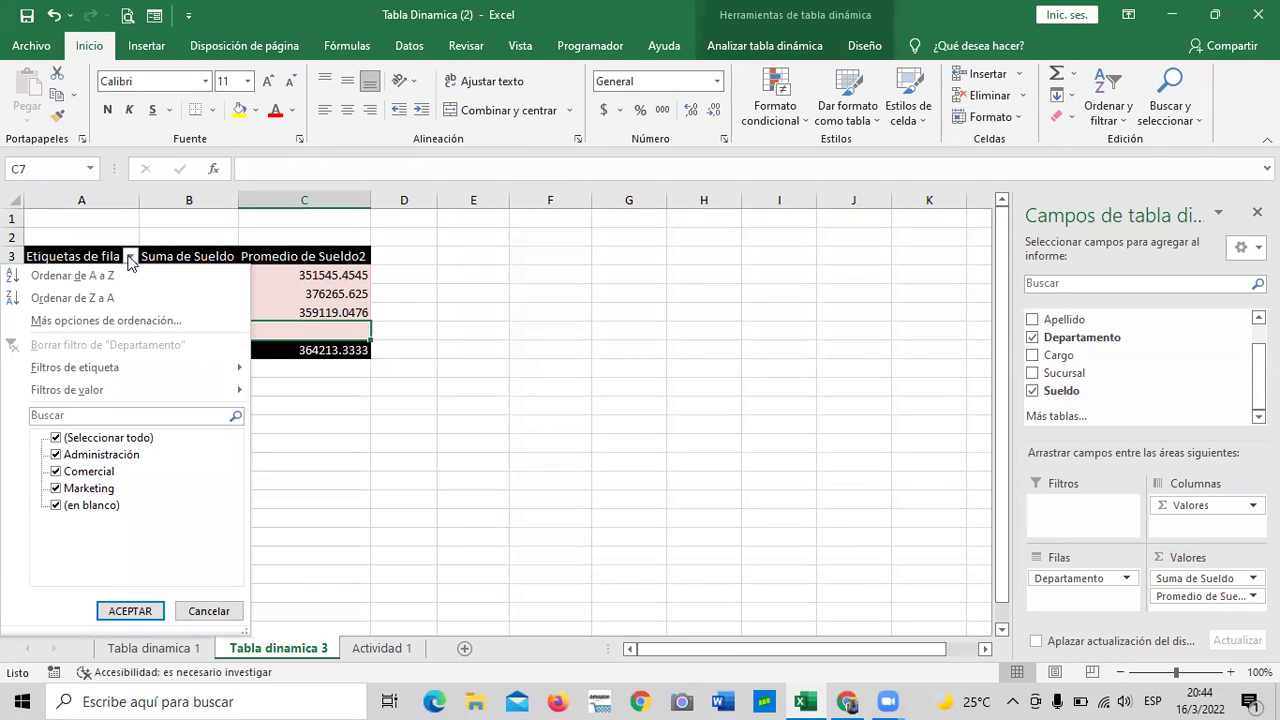
pyautogui.moveTo(156, 394)
pyautogui.click(210, 611)
pyautogui.click(432, 466)
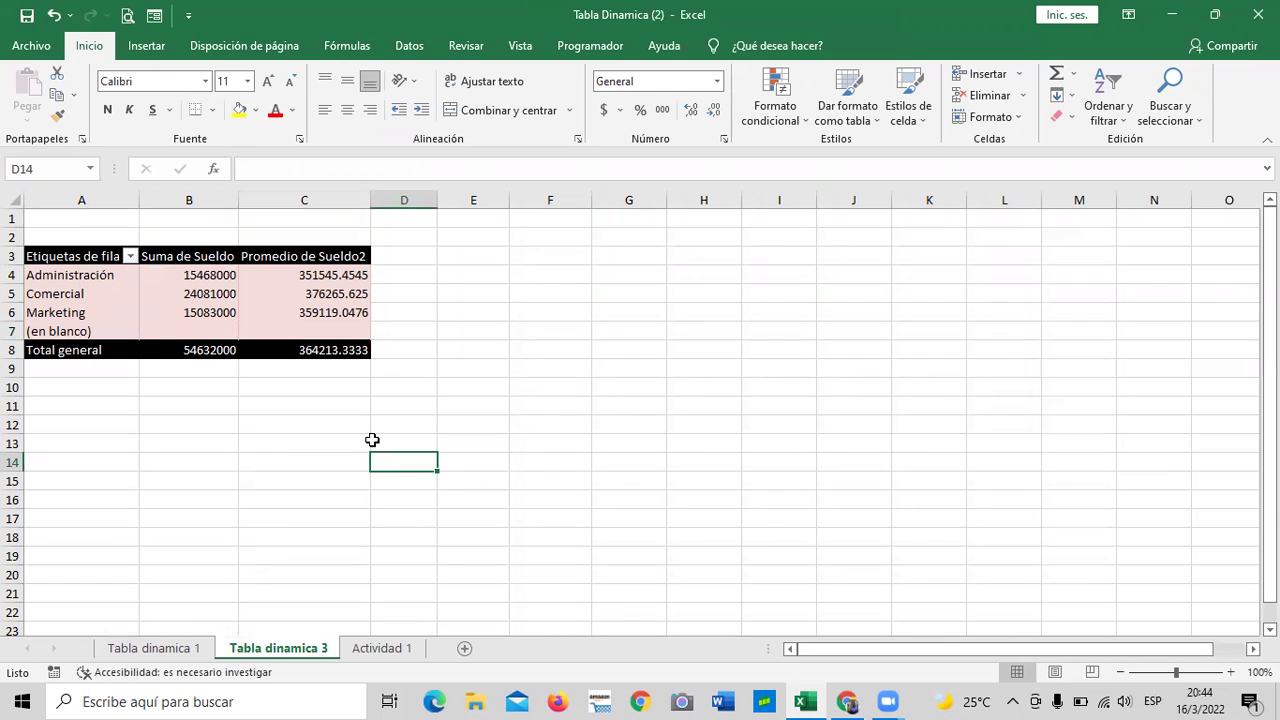
# Step: Review the pivot table instructions and the employee data columns on the Actividad 1 sheet
pyautogui.click(399, 657)
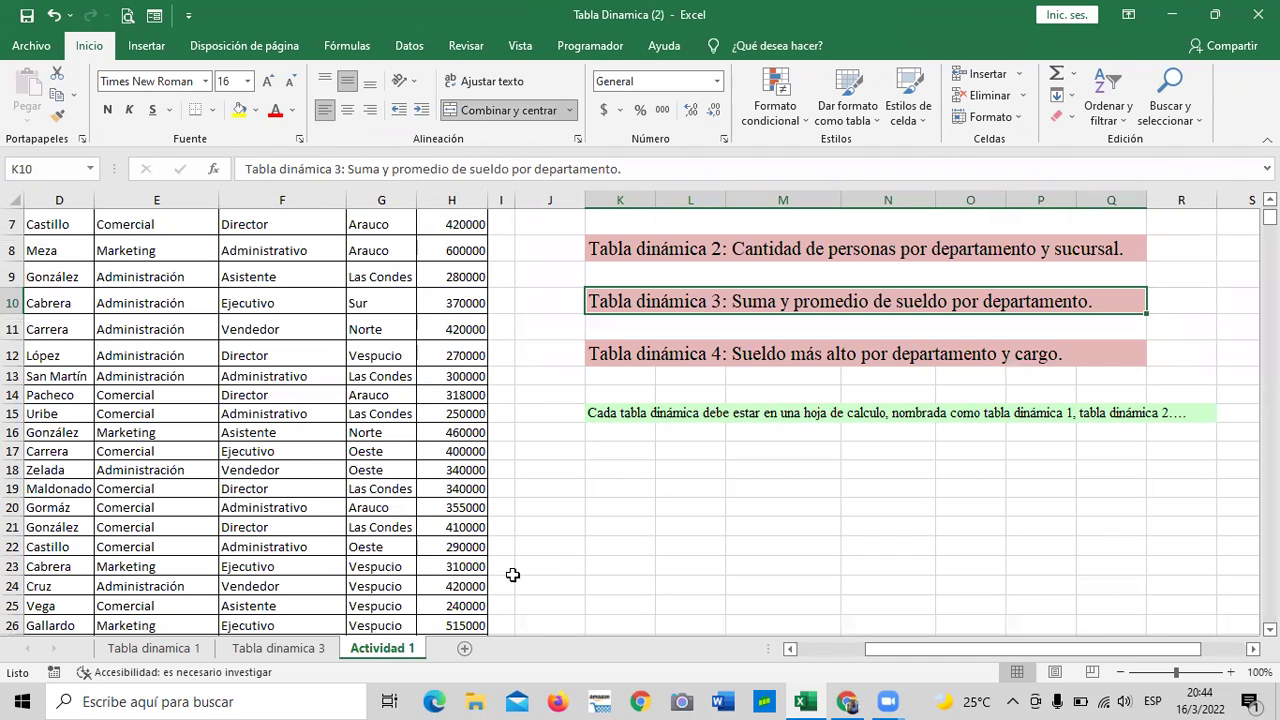
pyautogui.scroll(2, 590, 568)
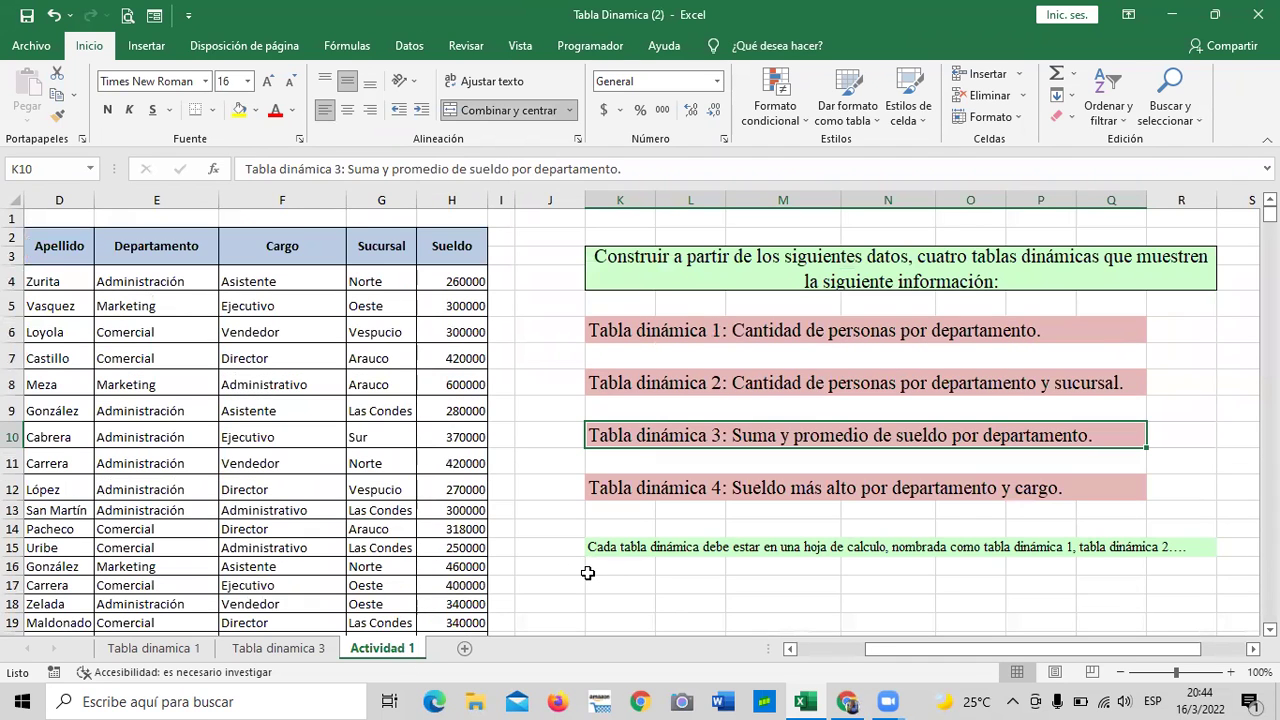
pyautogui.scroll(-3, 589, 570)
pyautogui.scroll(3, 585, 578)
pyautogui.scroll(-9, 375, 505)
pyautogui.scroll(-17, 389, 514)
pyautogui.scroll(12, 580, 574)
pyautogui.scroll(14, 544, 547)
pyautogui.scroll(-1, 544, 547)
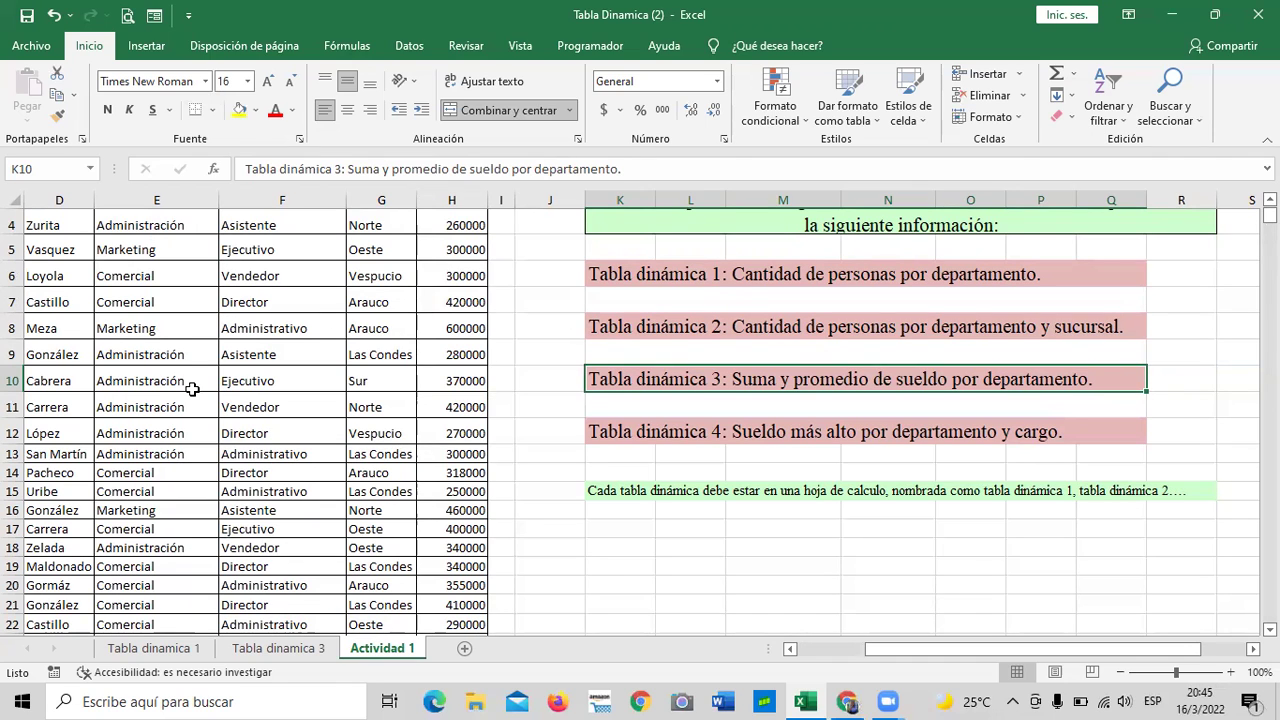
pyautogui.click(604, 562)
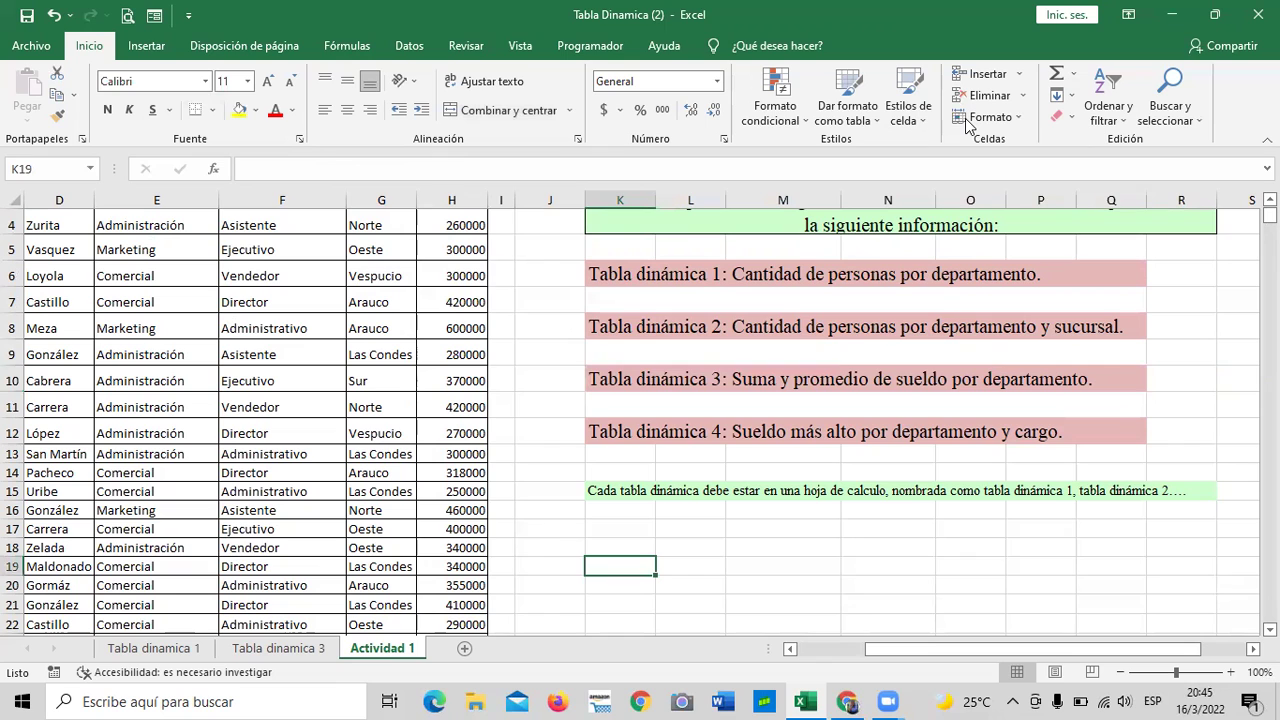
pyautogui.click(140, 48)
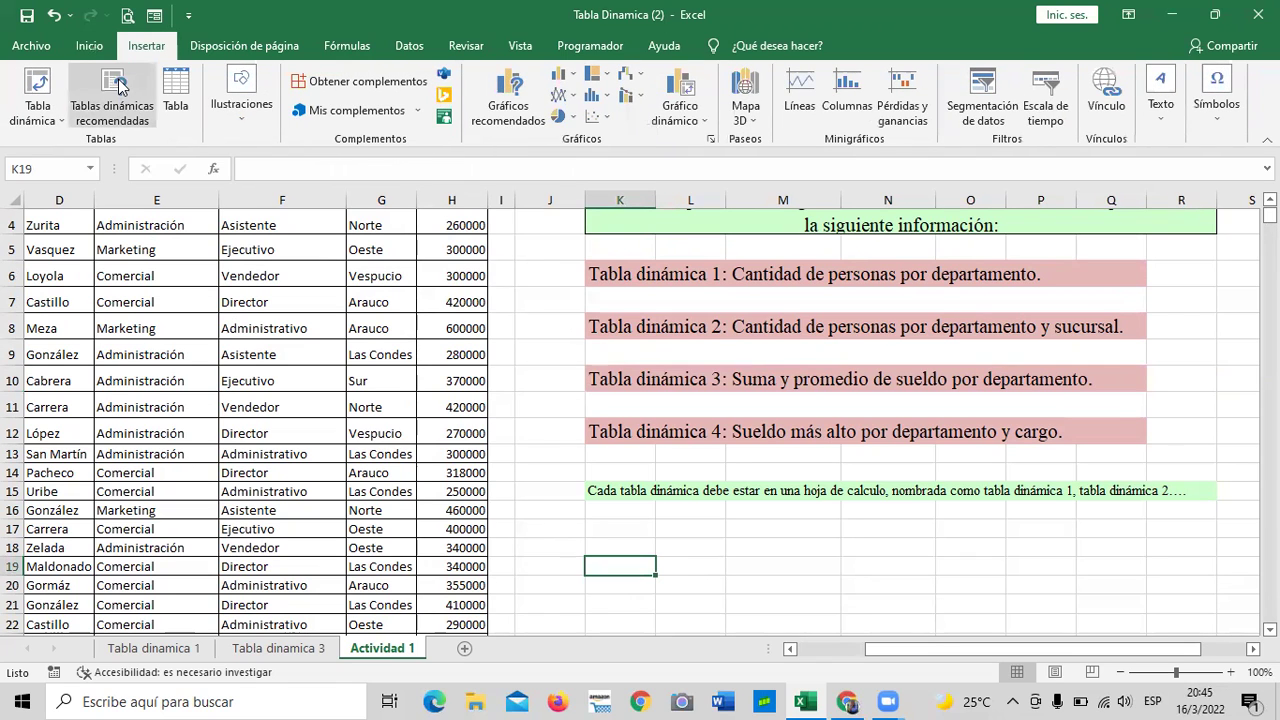
pyautogui.click(120, 86)
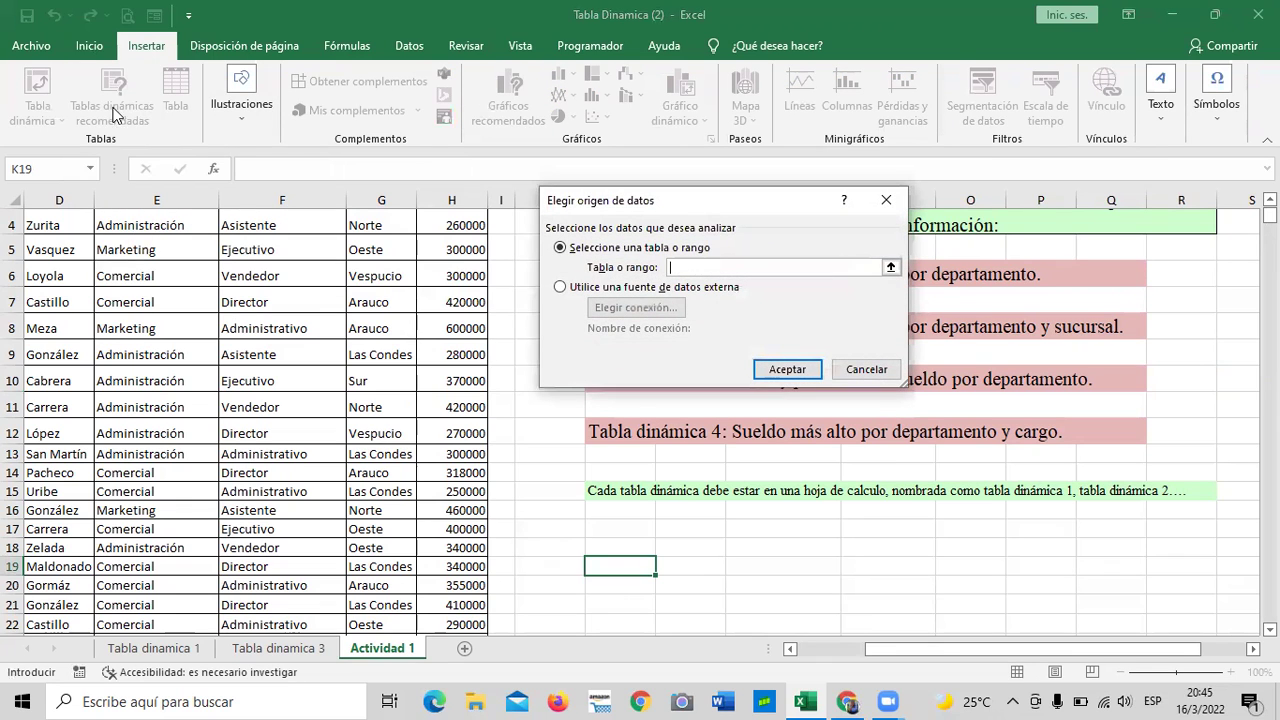
pyautogui.click(843, 369)
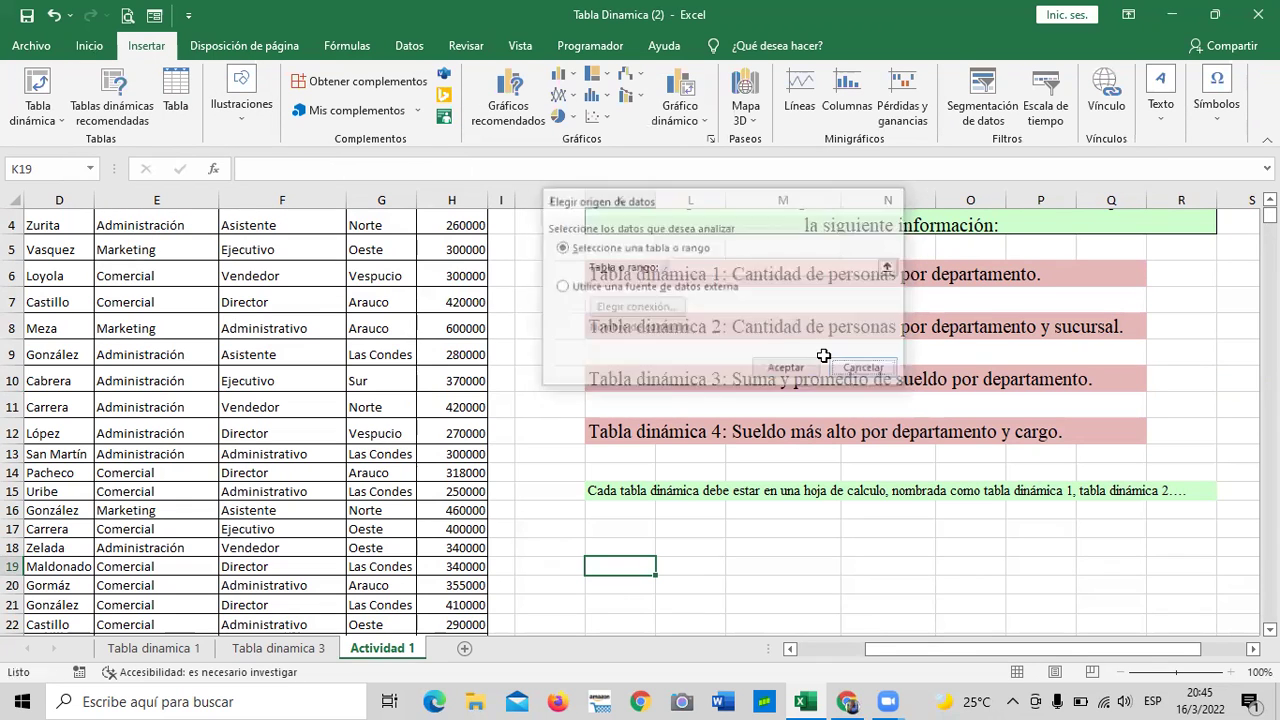
pyautogui.click(816, 579)
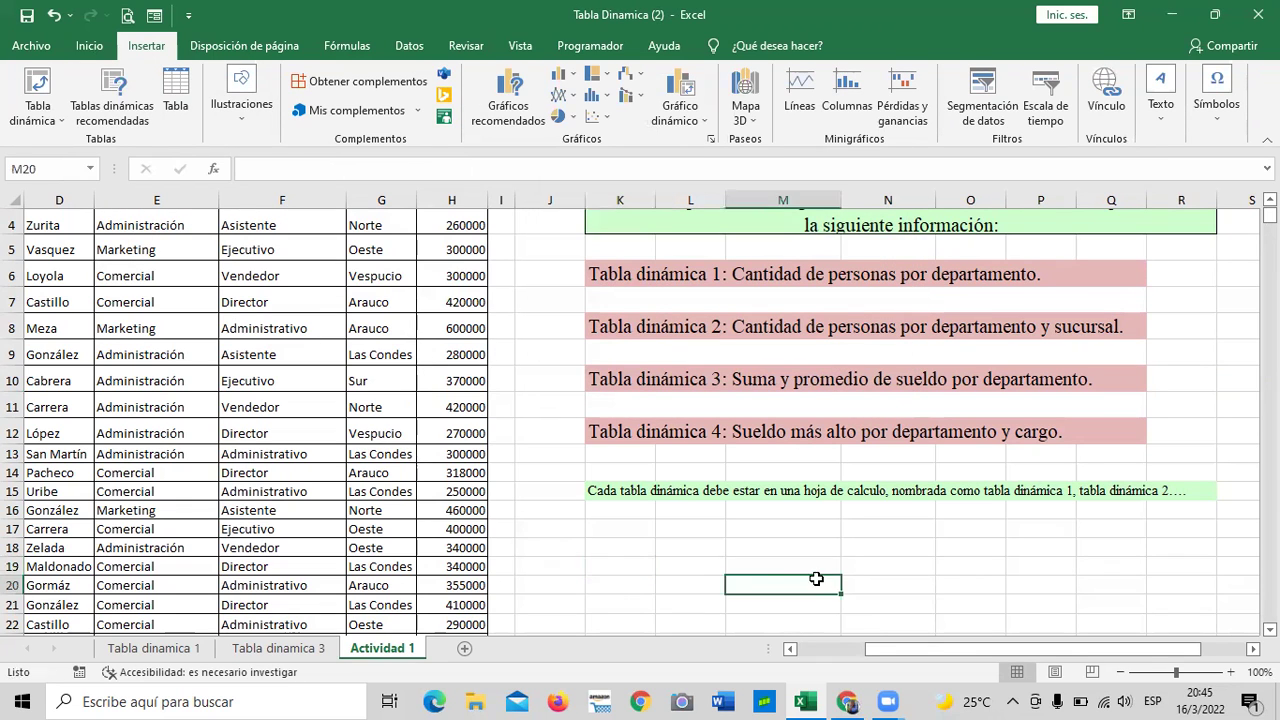
# Step: Look over the Departamento and Cargo entries in the Actividad 1 source data
pyautogui.click(224, 452)
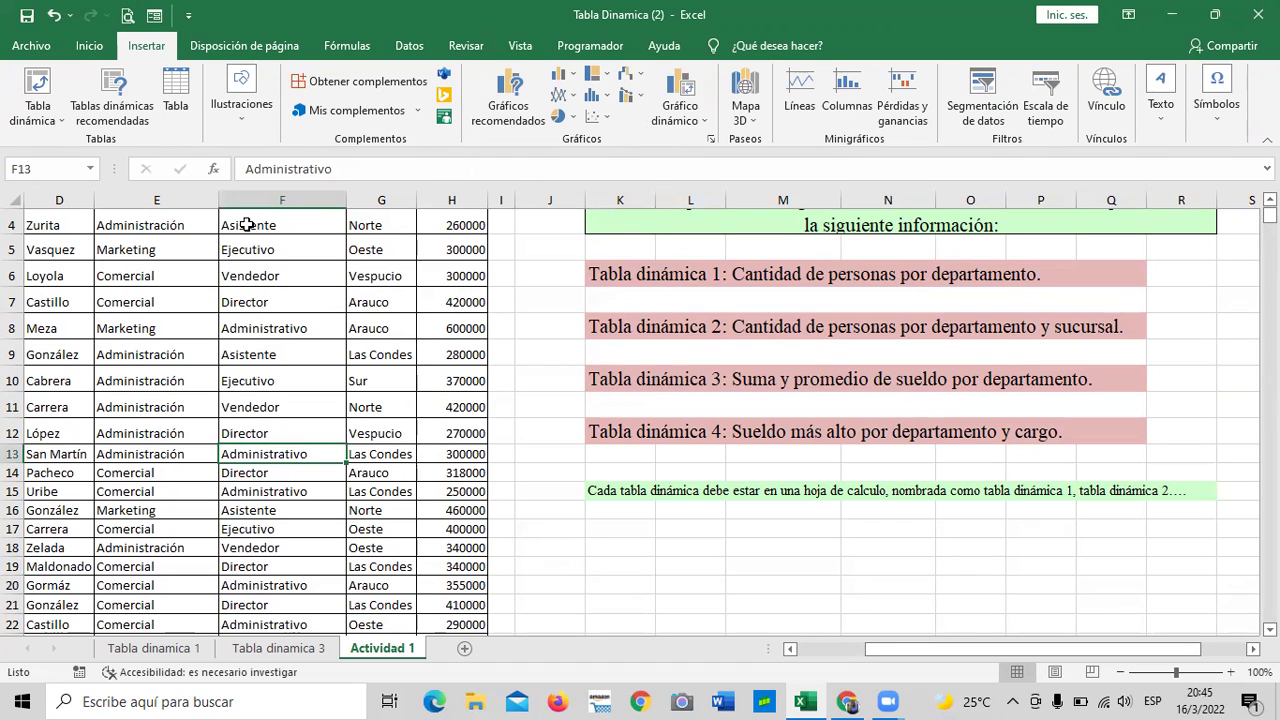
pyautogui.click(150, 400)
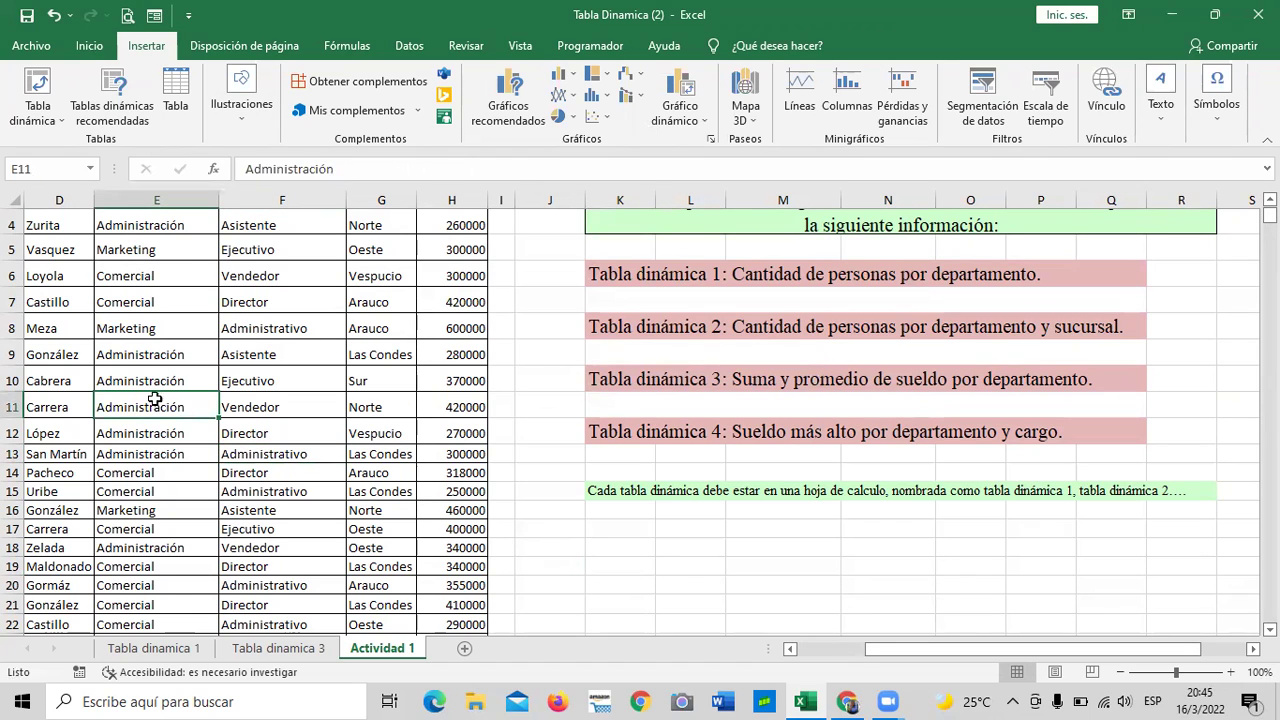
pyautogui.click(204, 345)
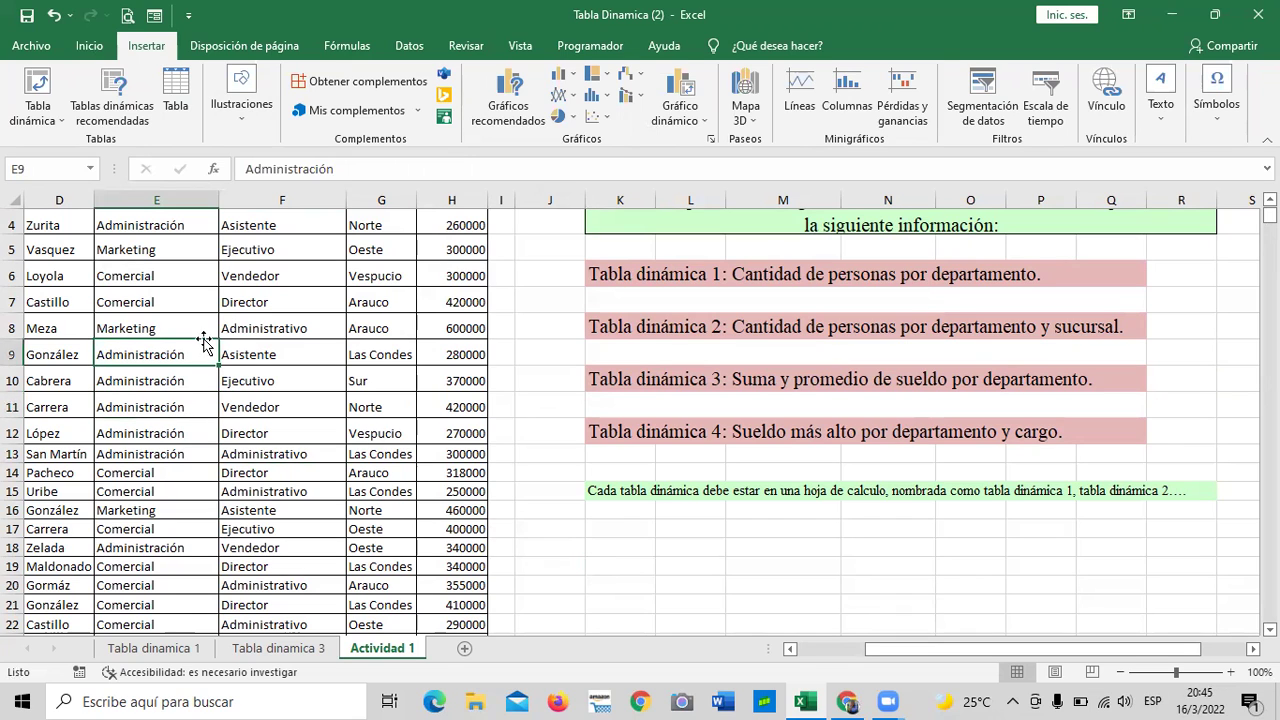
pyautogui.click(200, 486)
pyautogui.click(728, 584)
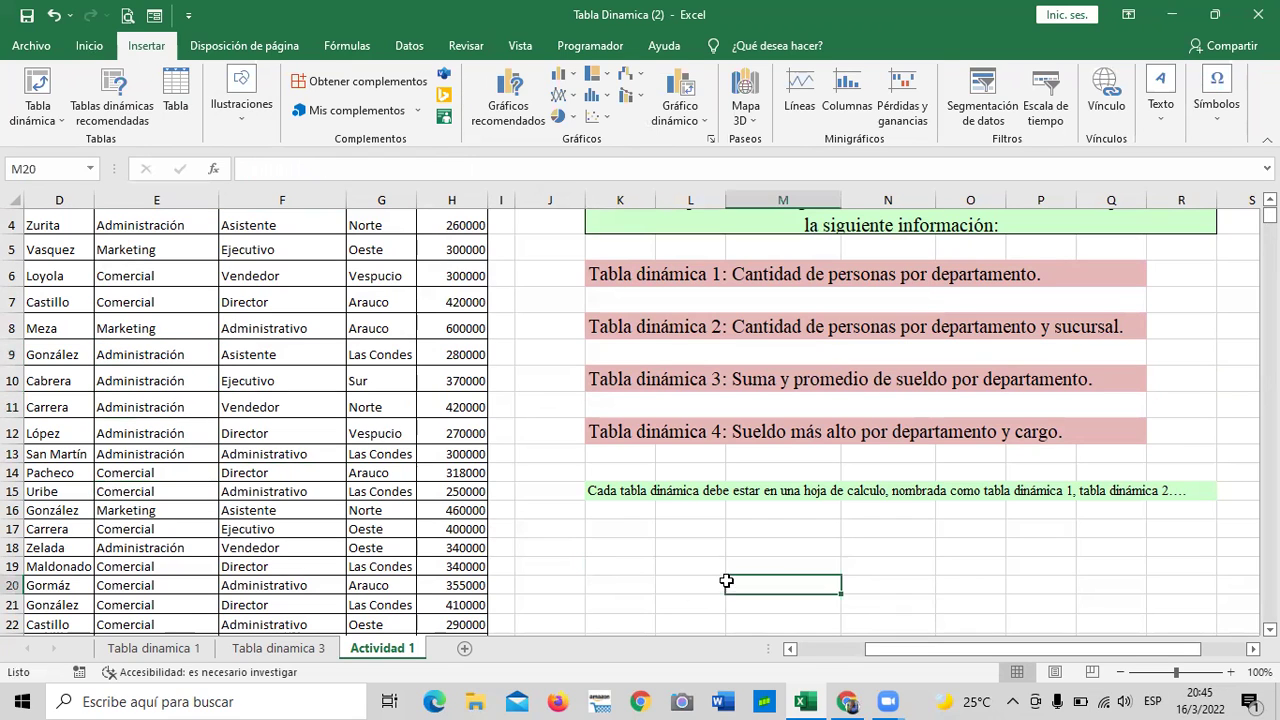
# Step: Create a blank pivot table on a new sheet from the Actividad 1 range D2:H153 through the recommended pivot tables
pyautogui.click(115, 96)
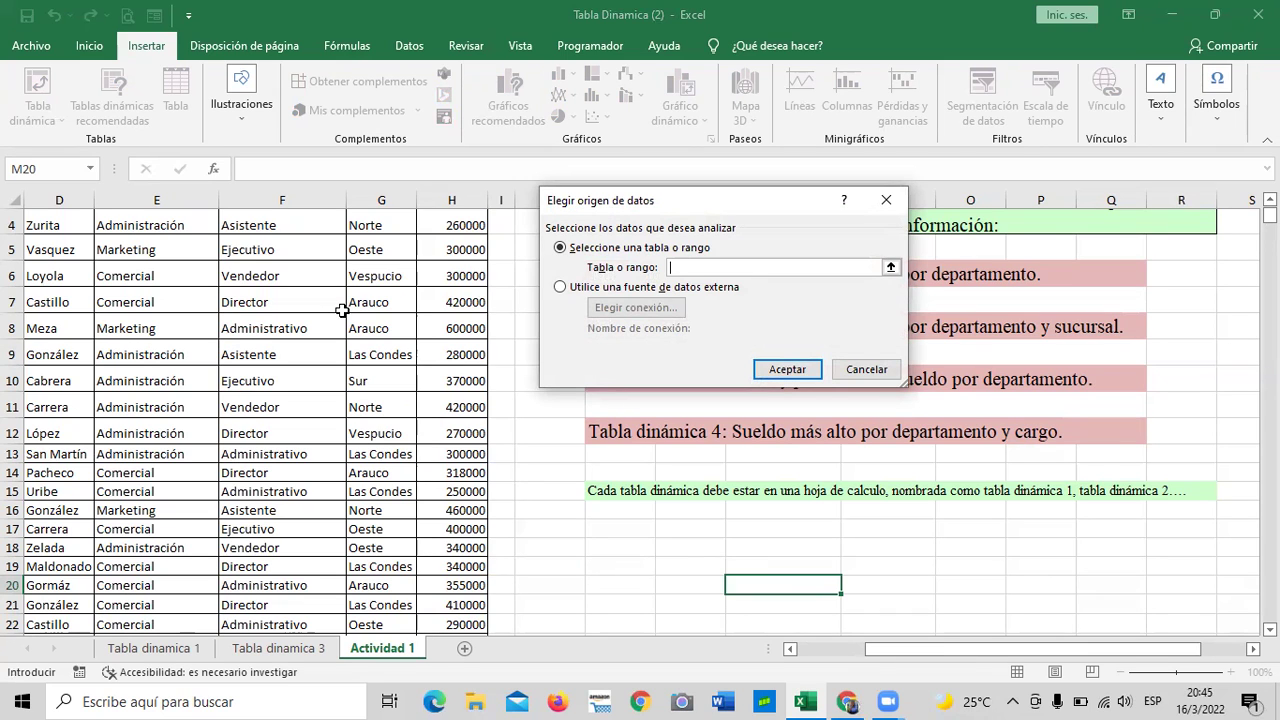
pyautogui.click(890, 267)
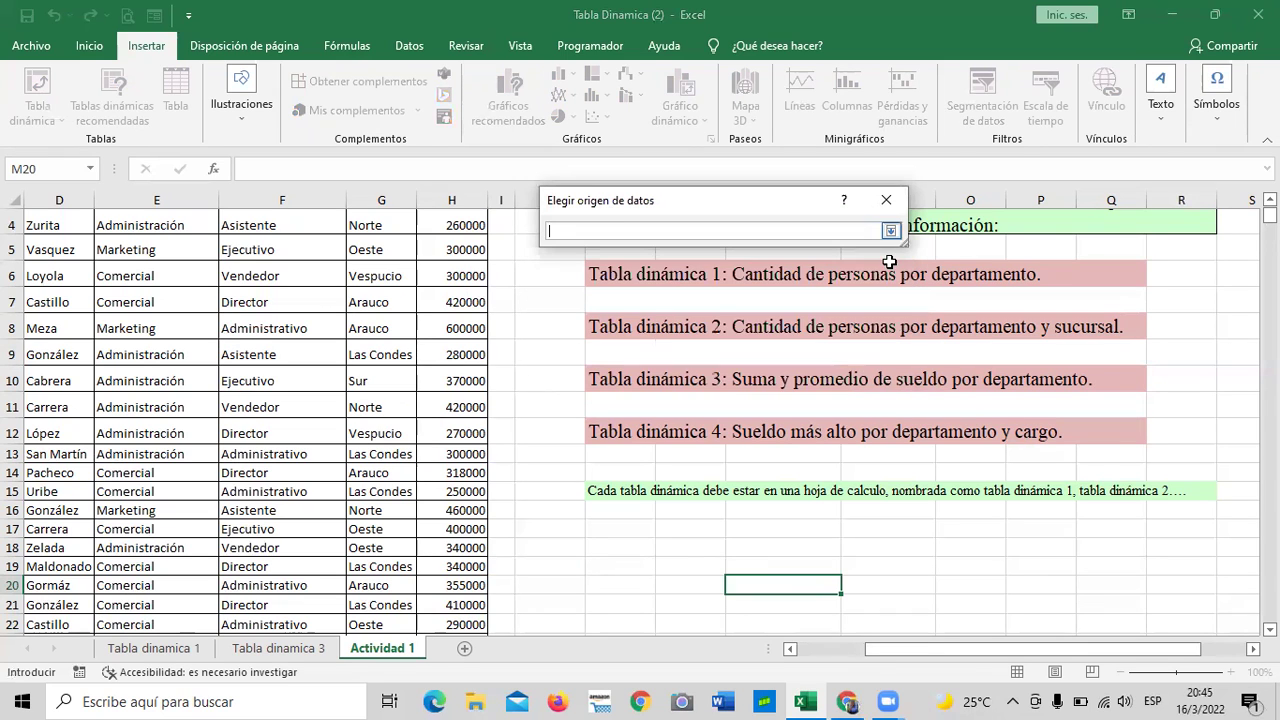
pyautogui.scroll(1, 200, 370)
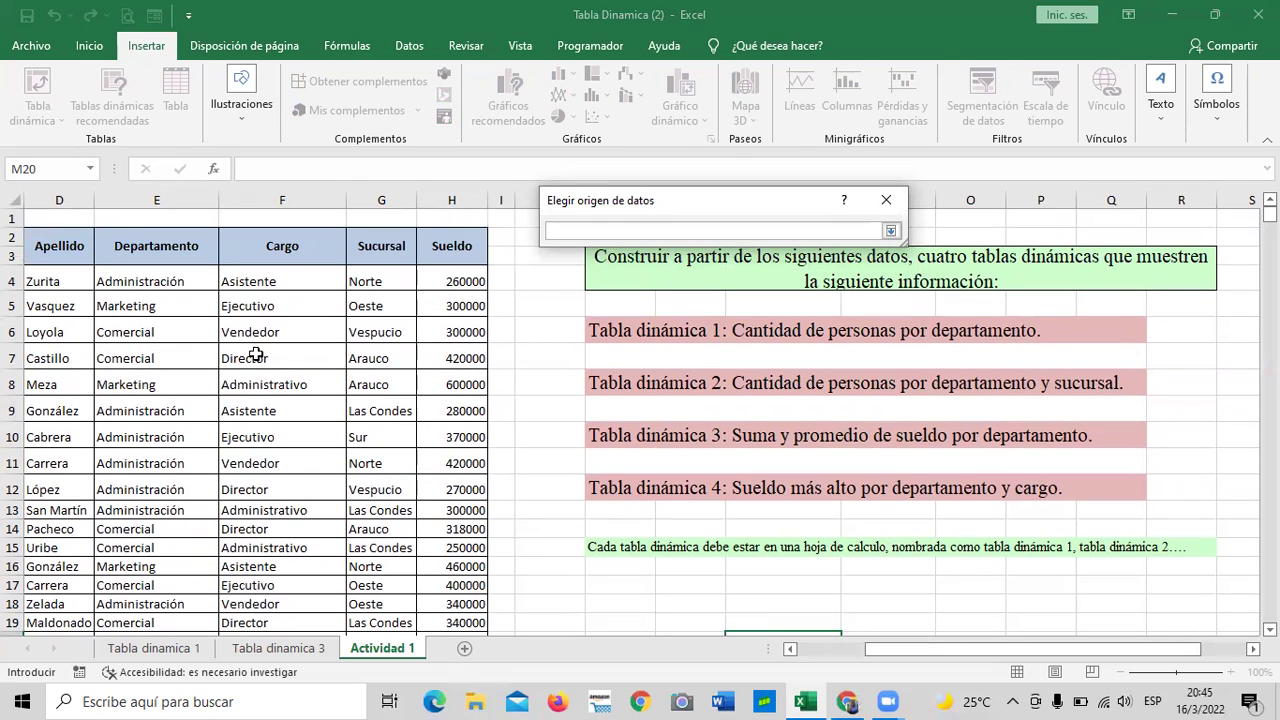
pyautogui.moveTo(67, 248); pyautogui.dragTo(480, 578)
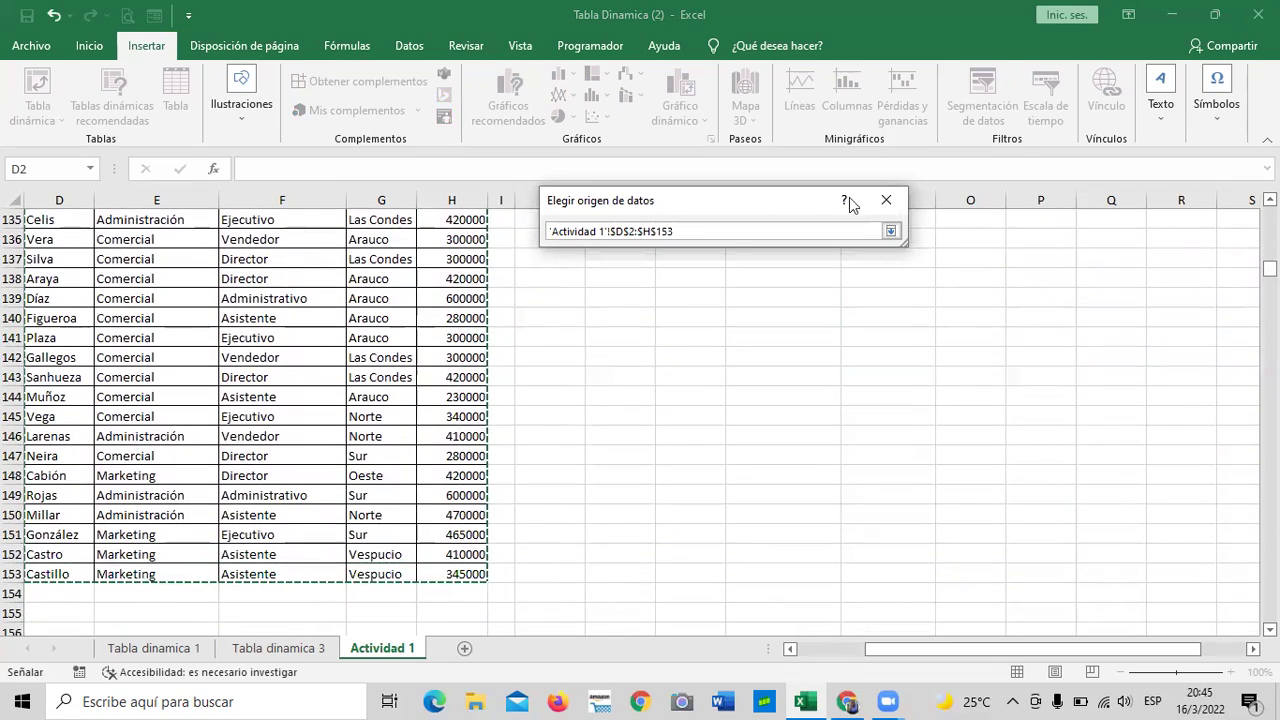
pyautogui.click(890, 231)
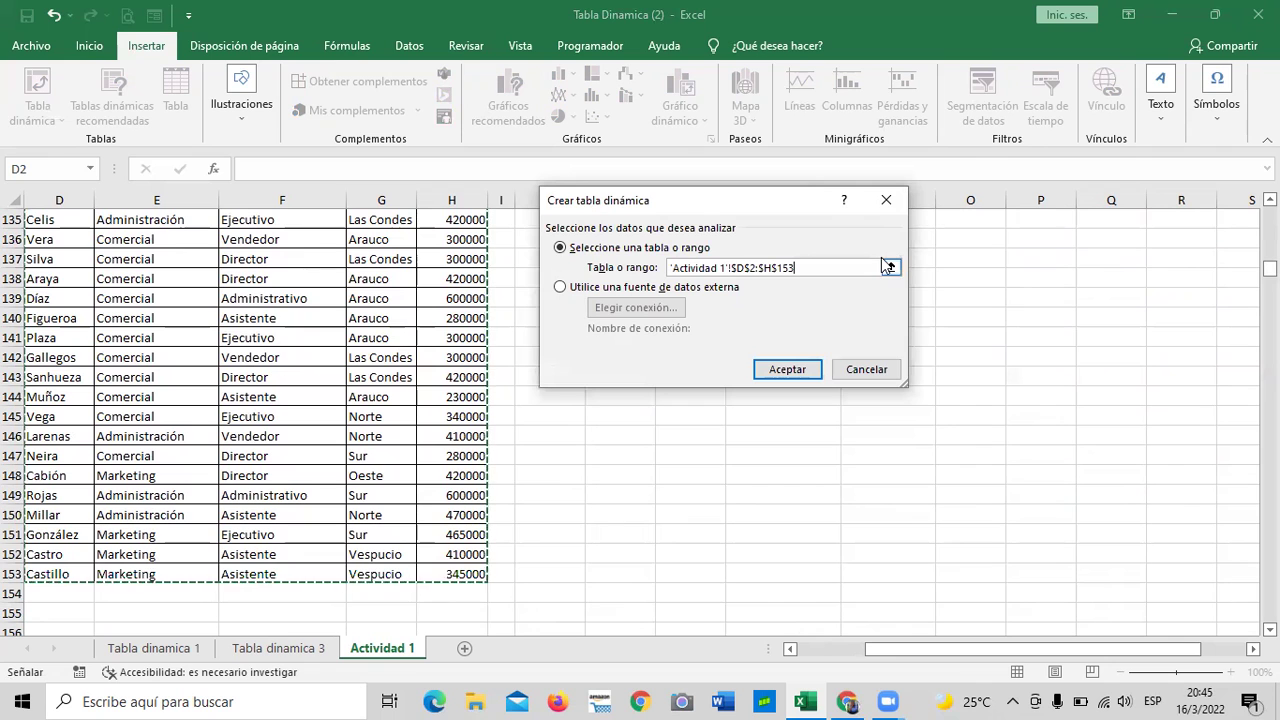
pyautogui.click(800, 368)
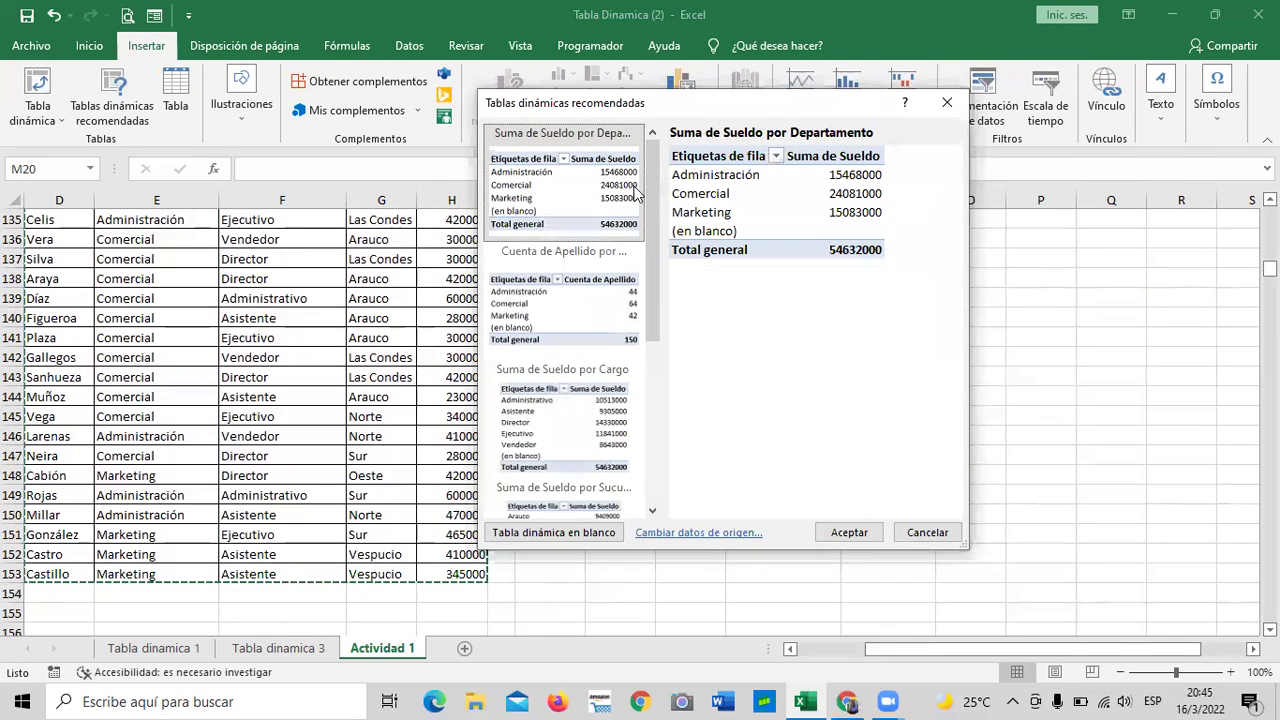
pyautogui.moveTo(647, 186); pyautogui.dragTo(615, 516)
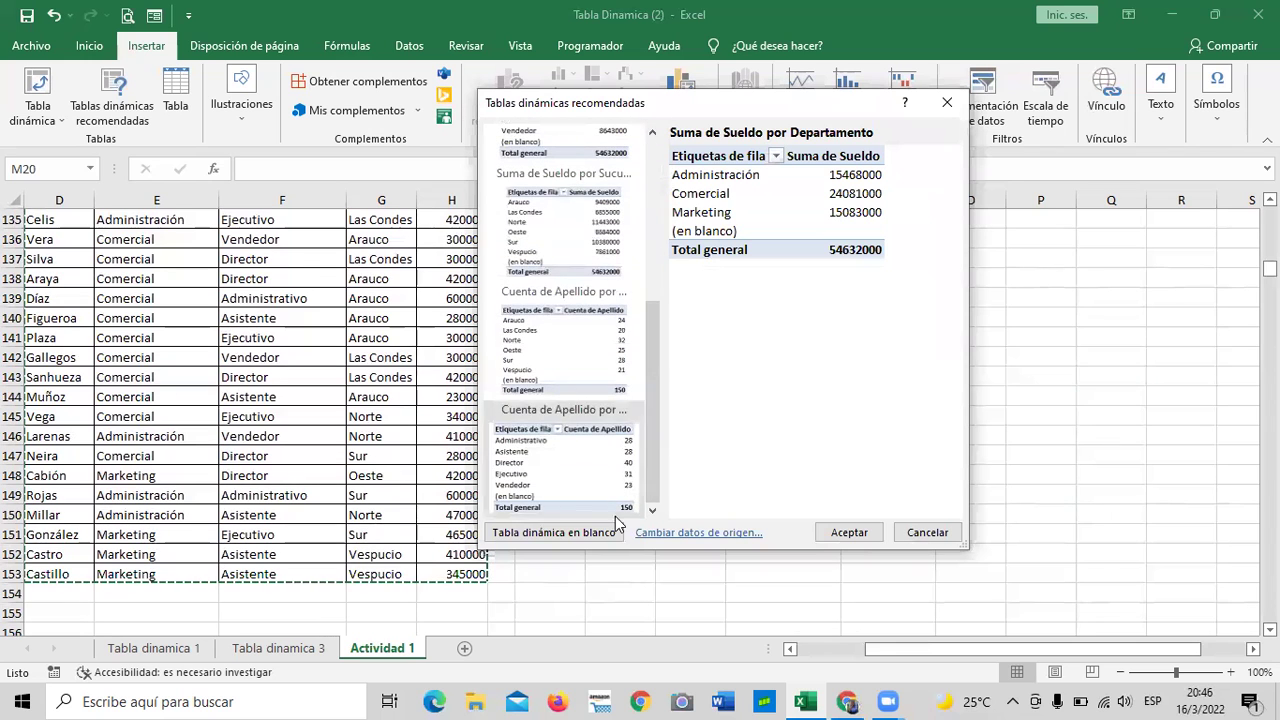
pyautogui.click(541, 532)
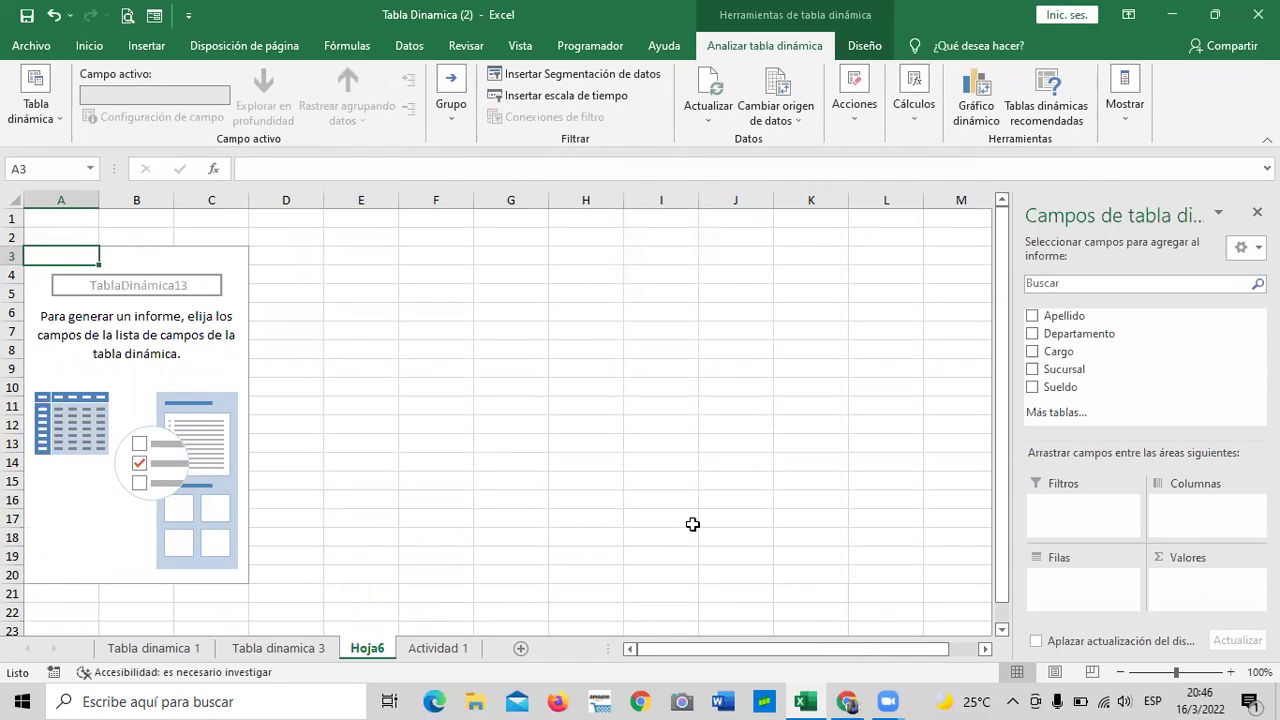
# Step: Rename the new pivot table sheet as Tabla dinamica 4
pyautogui.rightClick(369, 650)
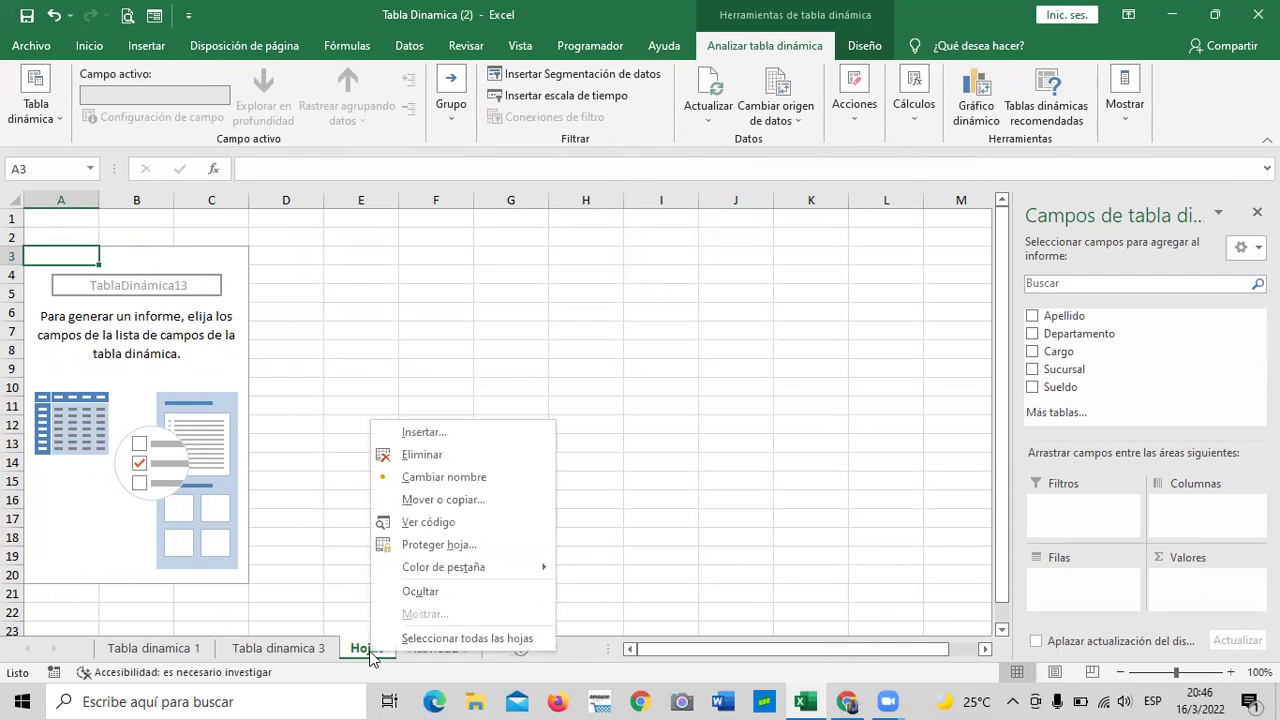
pyautogui.click(459, 481)
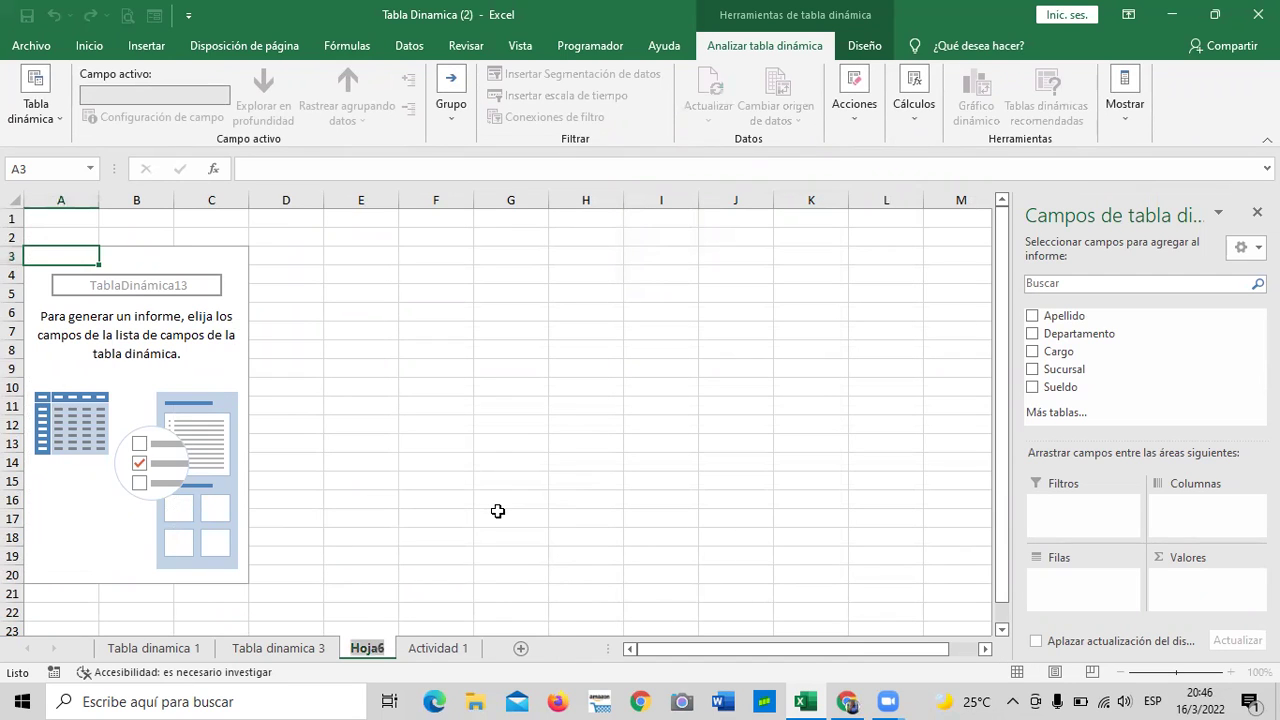
pyautogui.write('Tabla ')
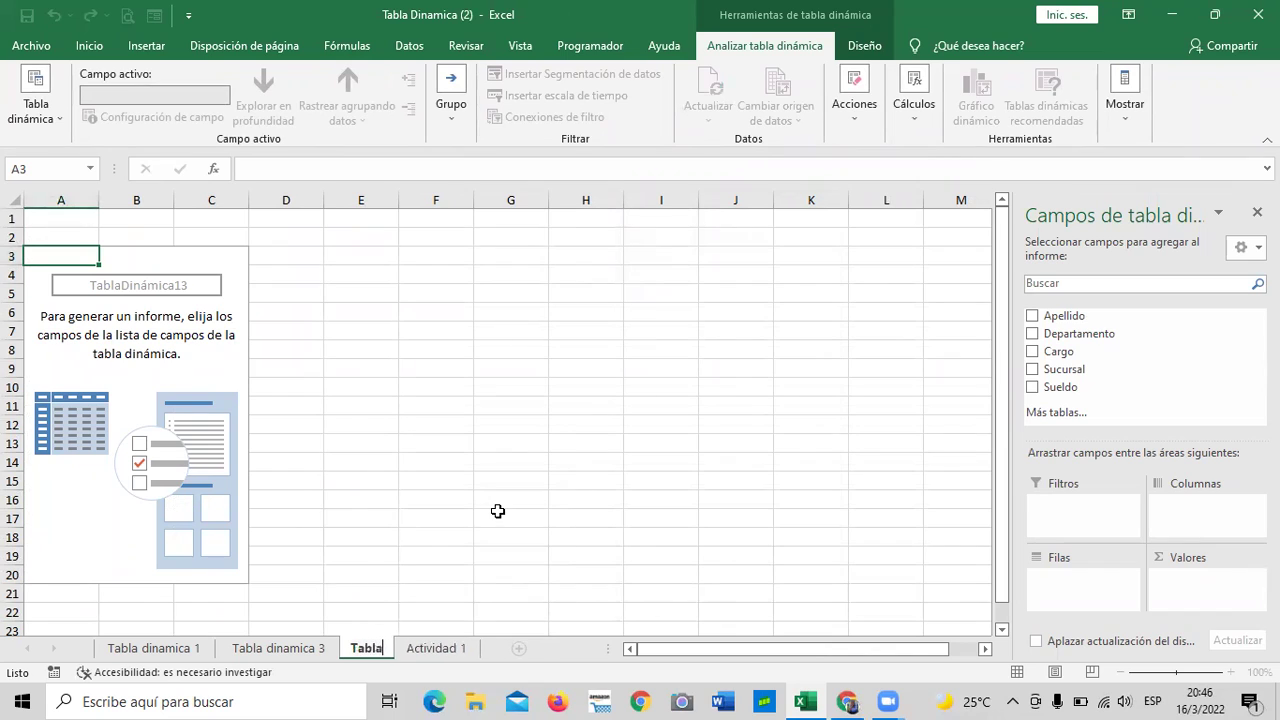
pyautogui.write('dinamica')
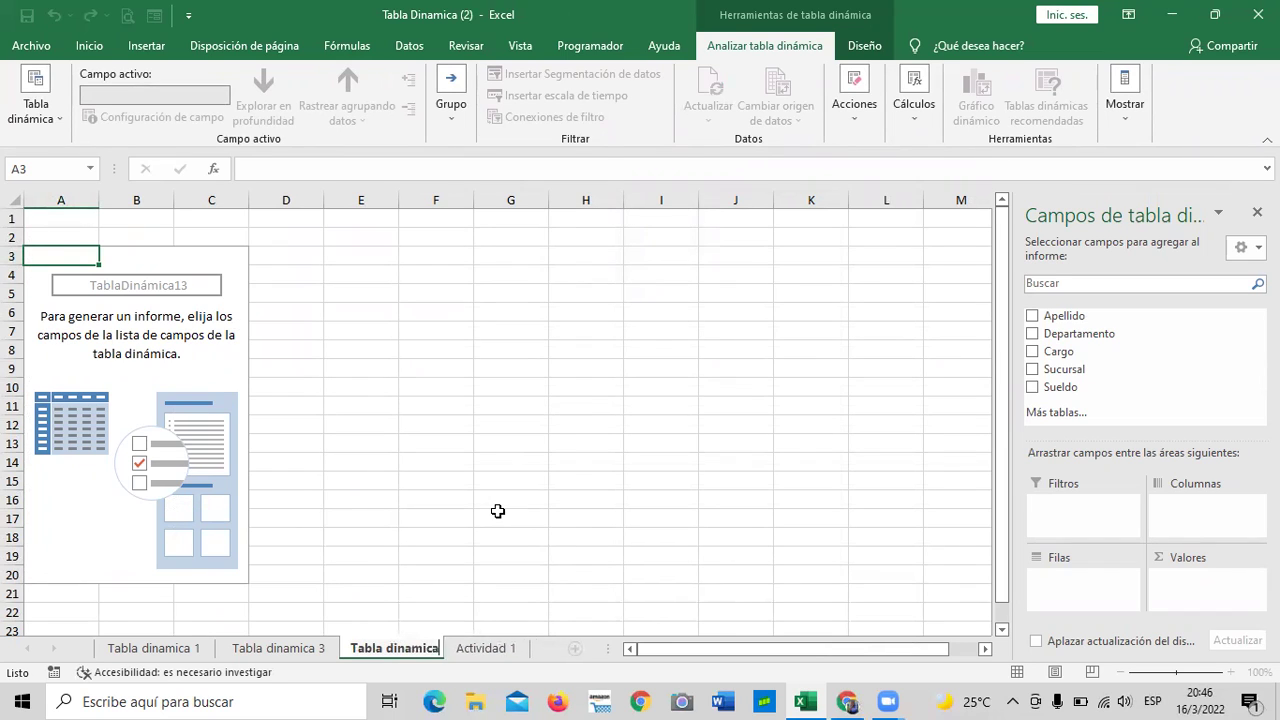
pyautogui.write(' 4')
pyautogui.press('Return')
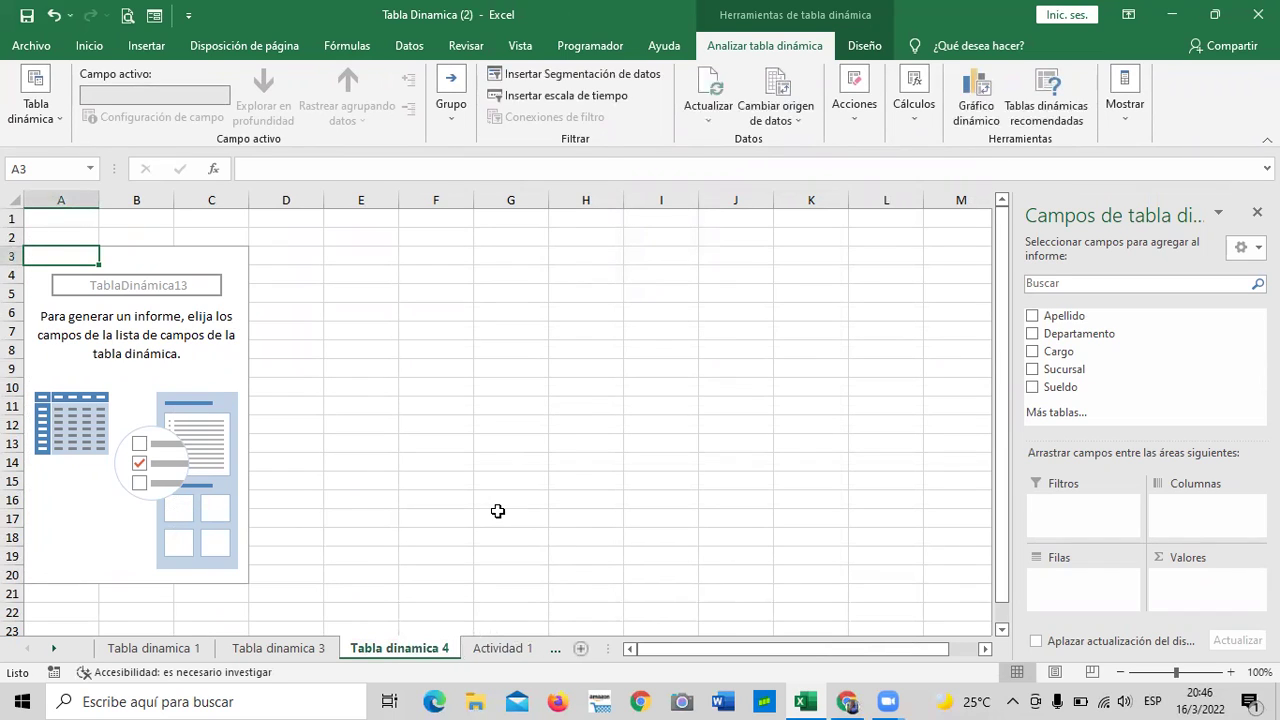
# Step: Add Departamento and Sucursal as row fields of the pivot table on the Tabla dinamica 4 sheet
pyautogui.click(507, 329)
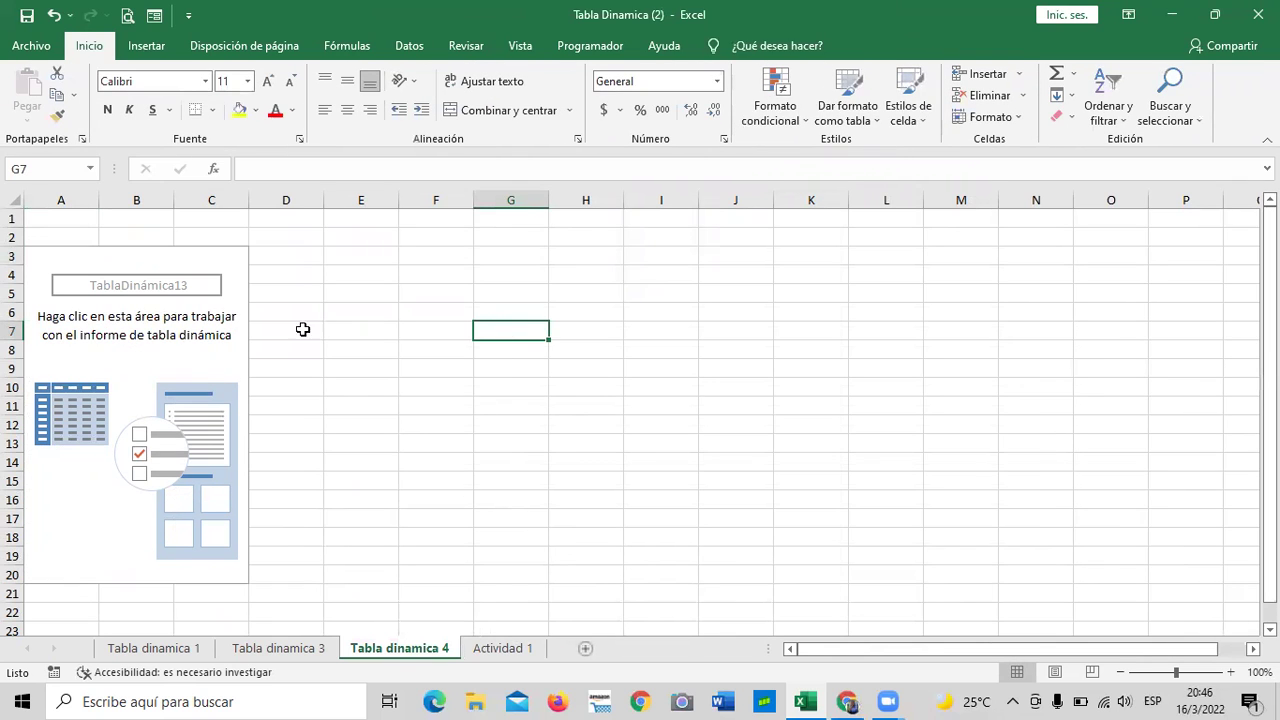
pyautogui.click(184, 270)
pyautogui.click(226, 364)
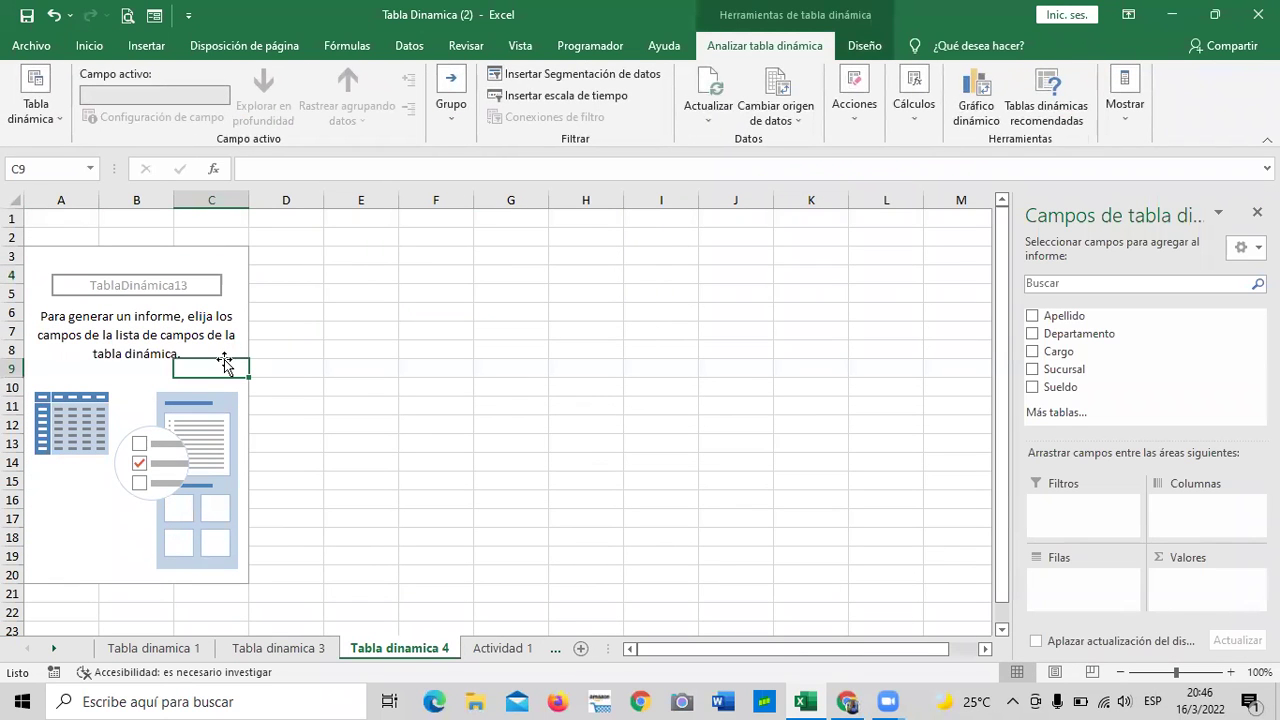
pyautogui.click(1033, 334)
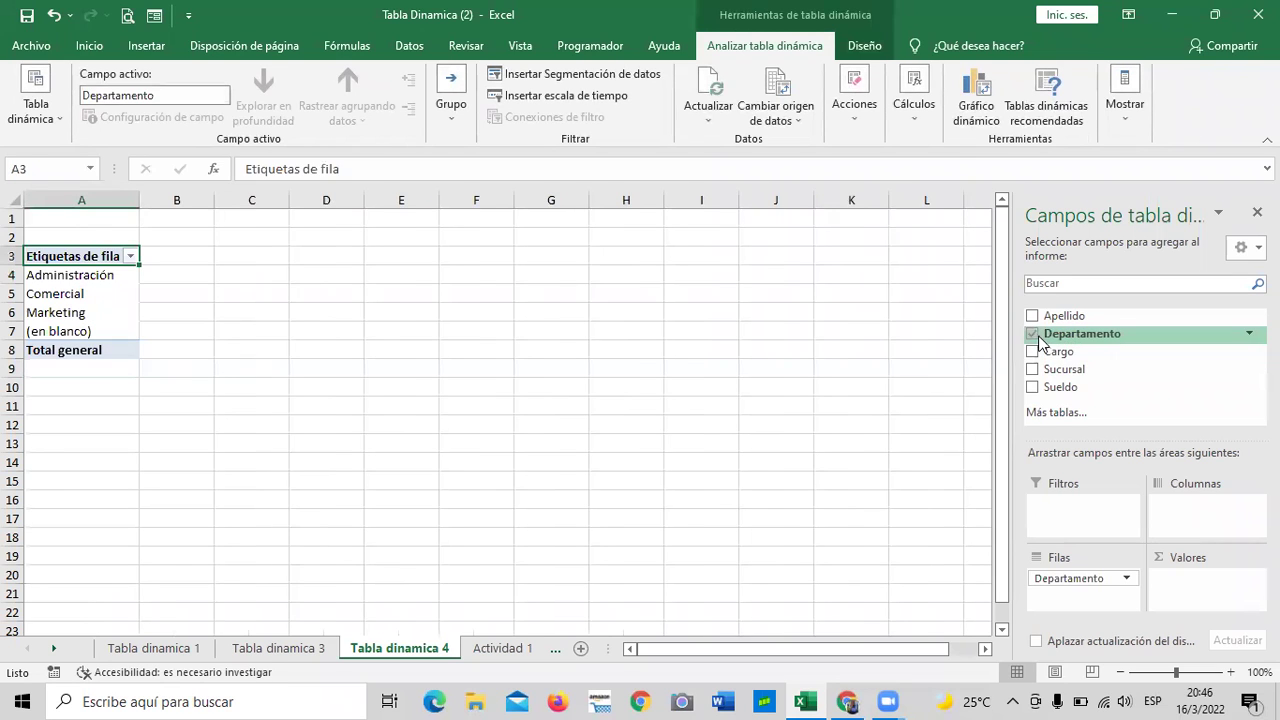
pyautogui.click(1033, 370)
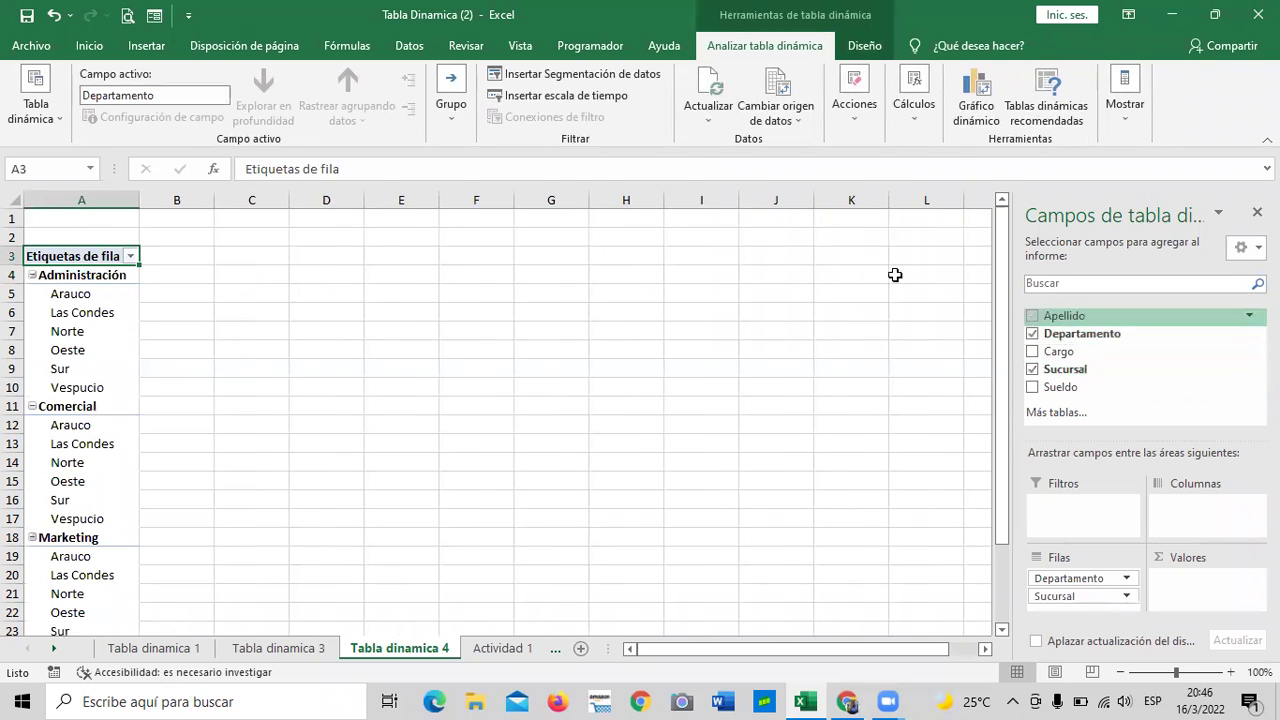
# Step: Try Sucursal as the column field of the Tabla dinamica 4 pivot table and return it to the rows below Departamento
pyautogui.moveTo(1080, 596); pyautogui.dragTo(1184, 522)
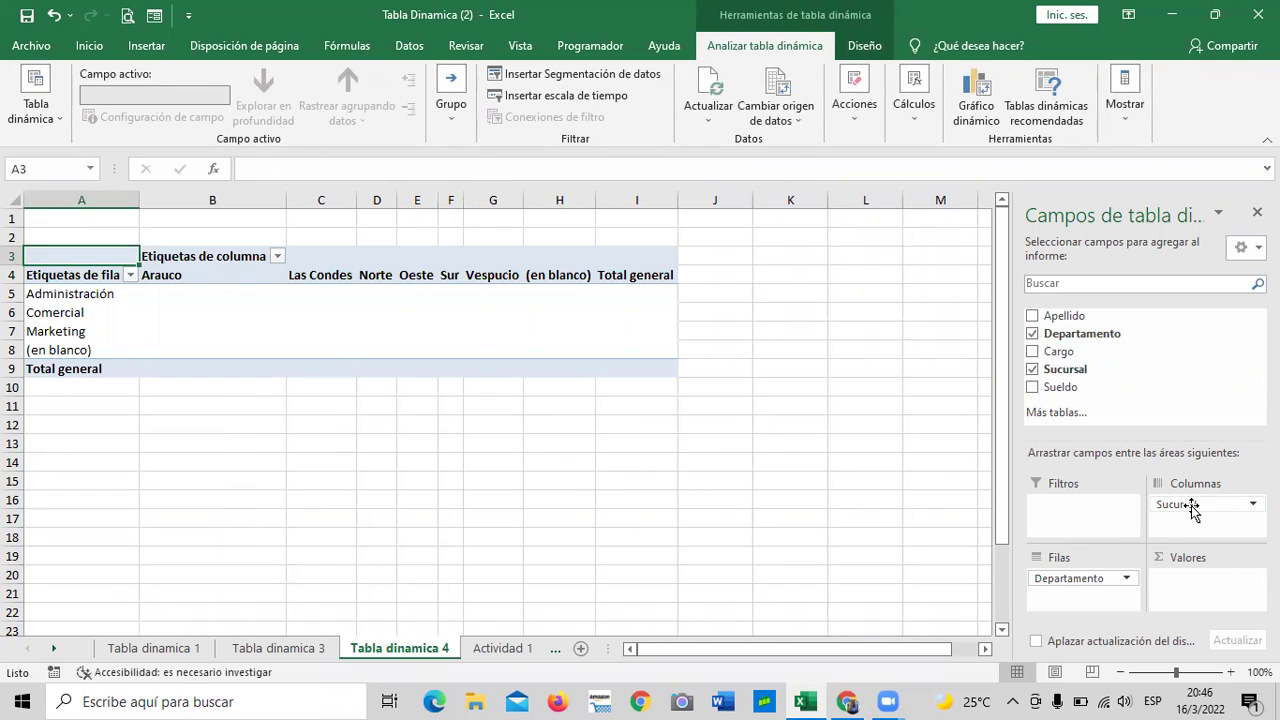
pyautogui.moveTo(1195, 507); pyautogui.dragTo(1062, 580)
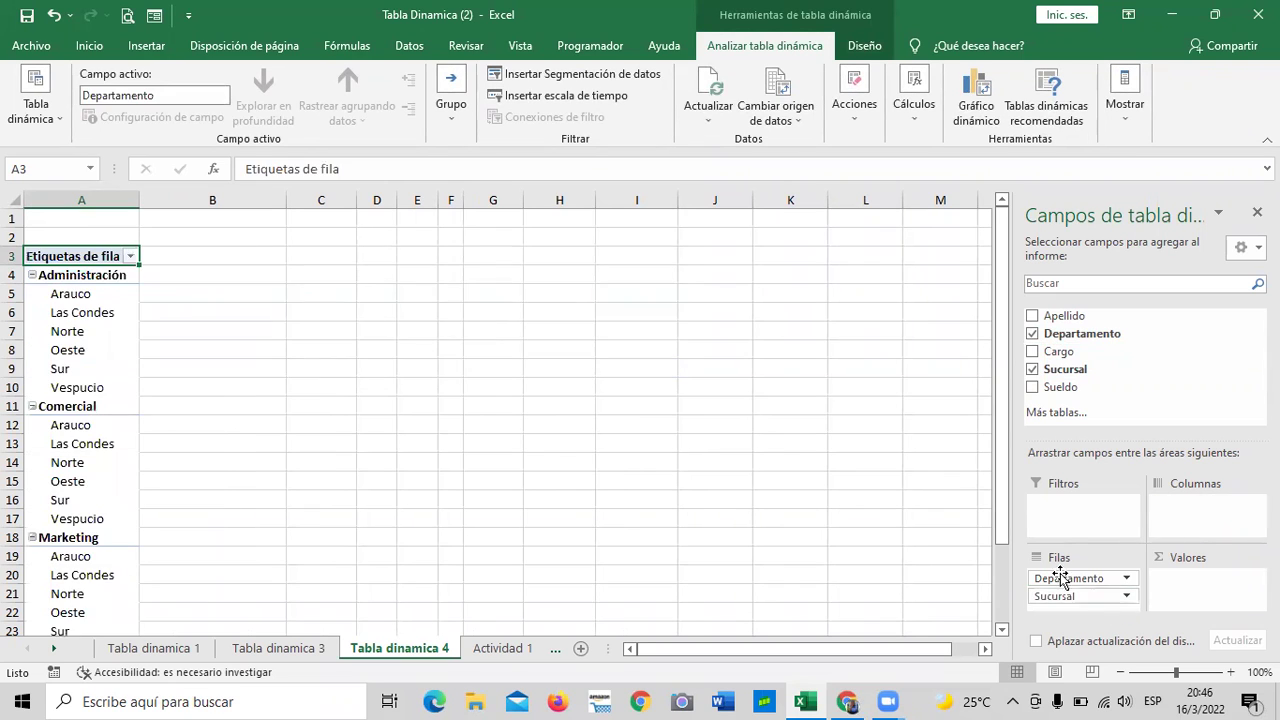
pyautogui.scroll(-10, 465, 396)
pyautogui.scroll(10, 471, 411)
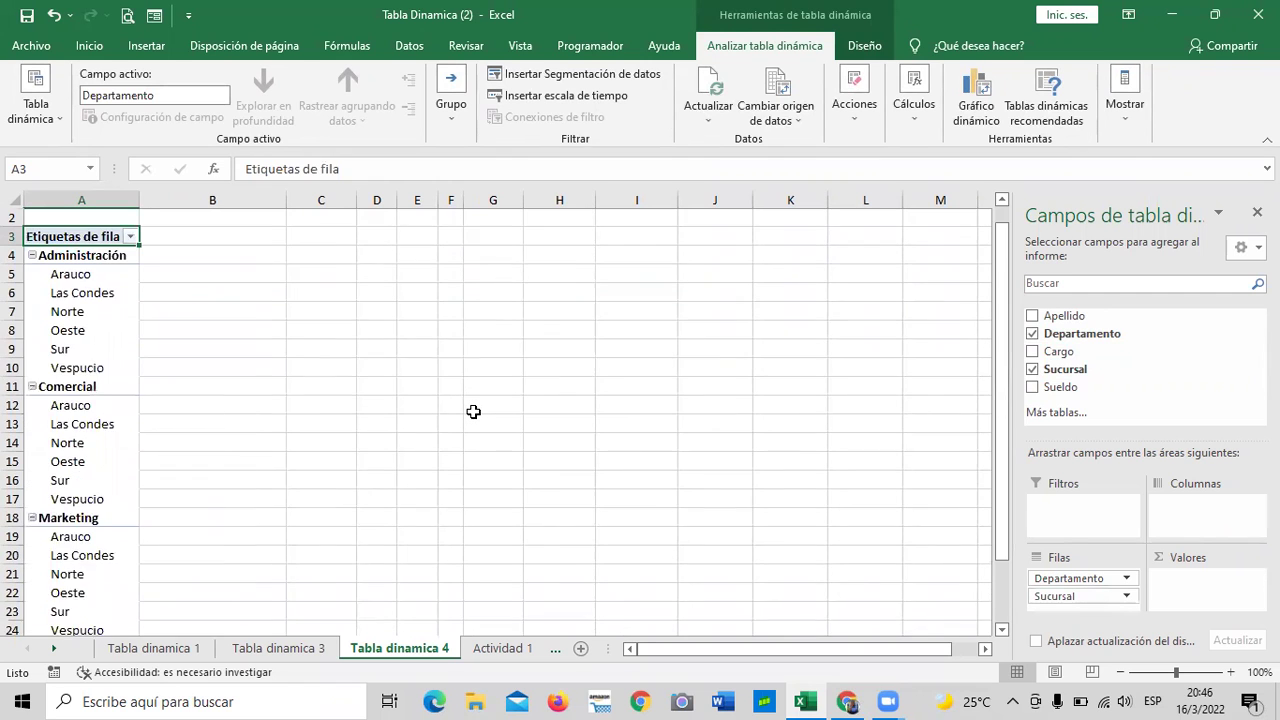
# Step: Move Sucursal from the row fields to the column field of the Tabla dinamica 4 pivot table
pyautogui.scroll(1, 473, 411)
pyautogui.scroll(-3, 475, 412)
pyautogui.scroll(1, 475, 412)
pyautogui.scroll(2, 475, 412)
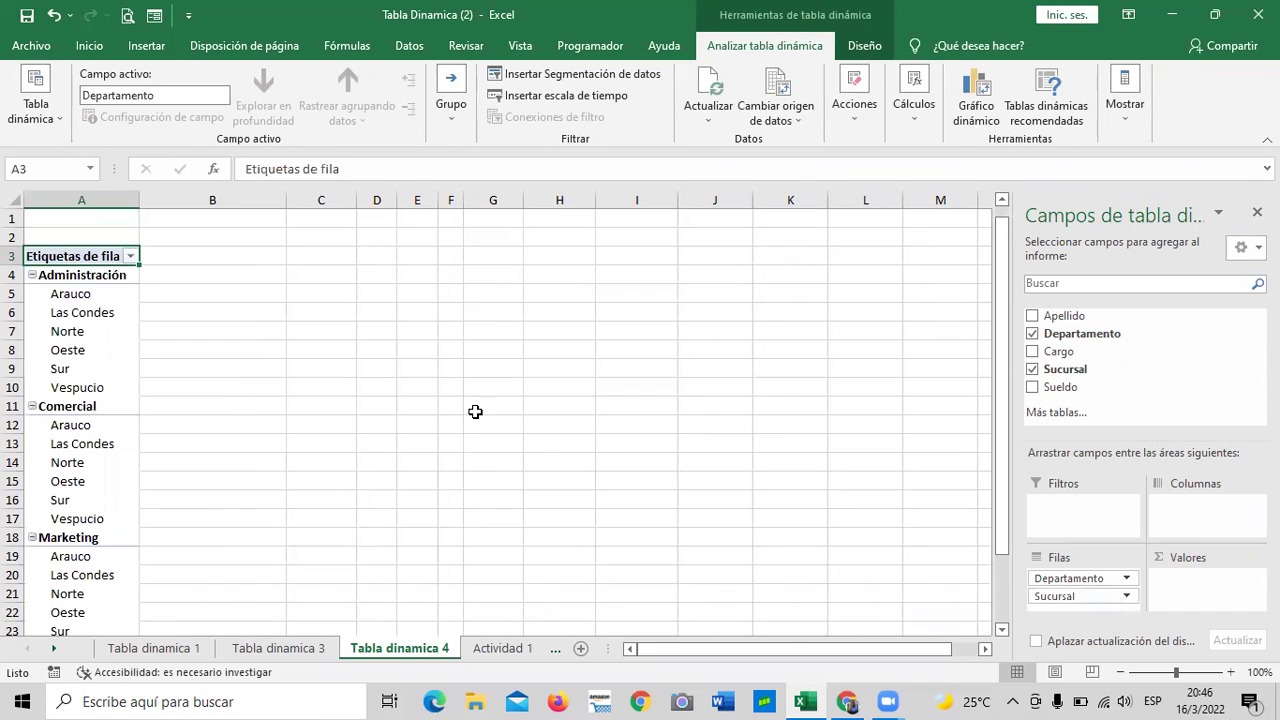
pyautogui.moveTo(1051, 596); pyautogui.dragTo(1176, 512)
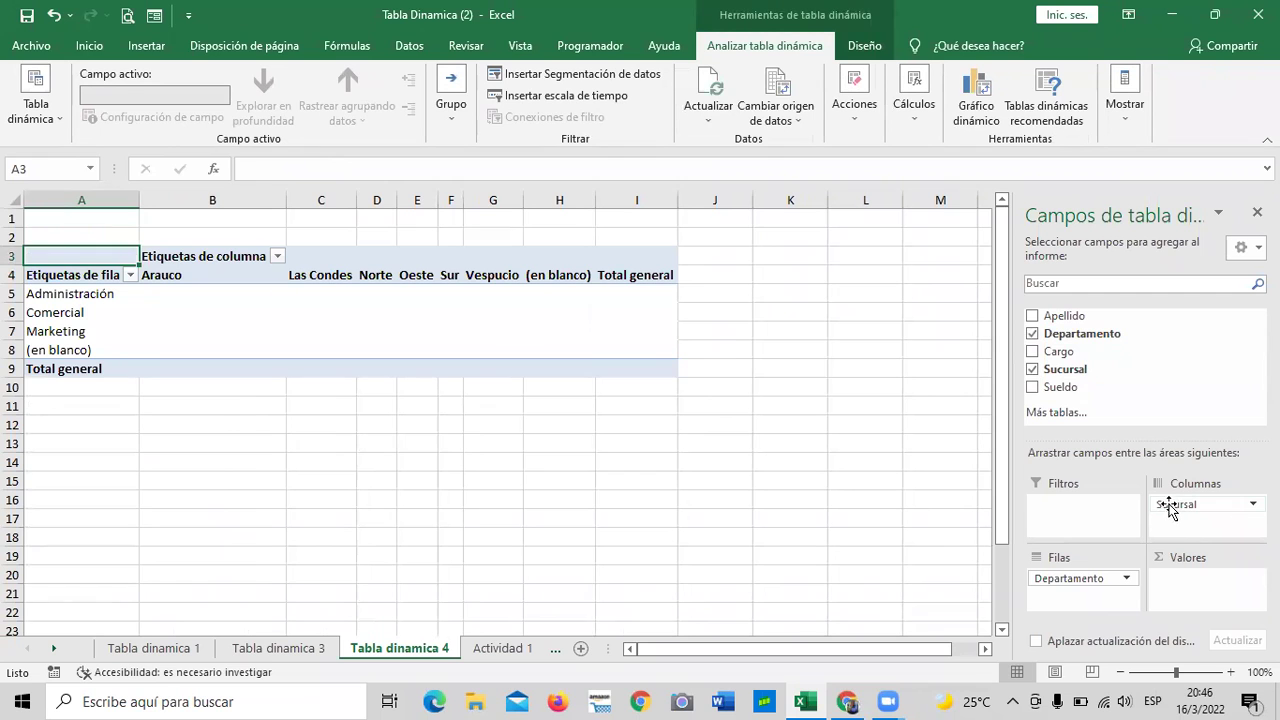
# Step: Check the Tabla dinámica 4 instructions on the Actividad 1 sheet and add Sueldo as the value field of the Tabla dinamica 4 pivot table
pyautogui.click(510, 648)
pyautogui.scroll(20, 700, 548)
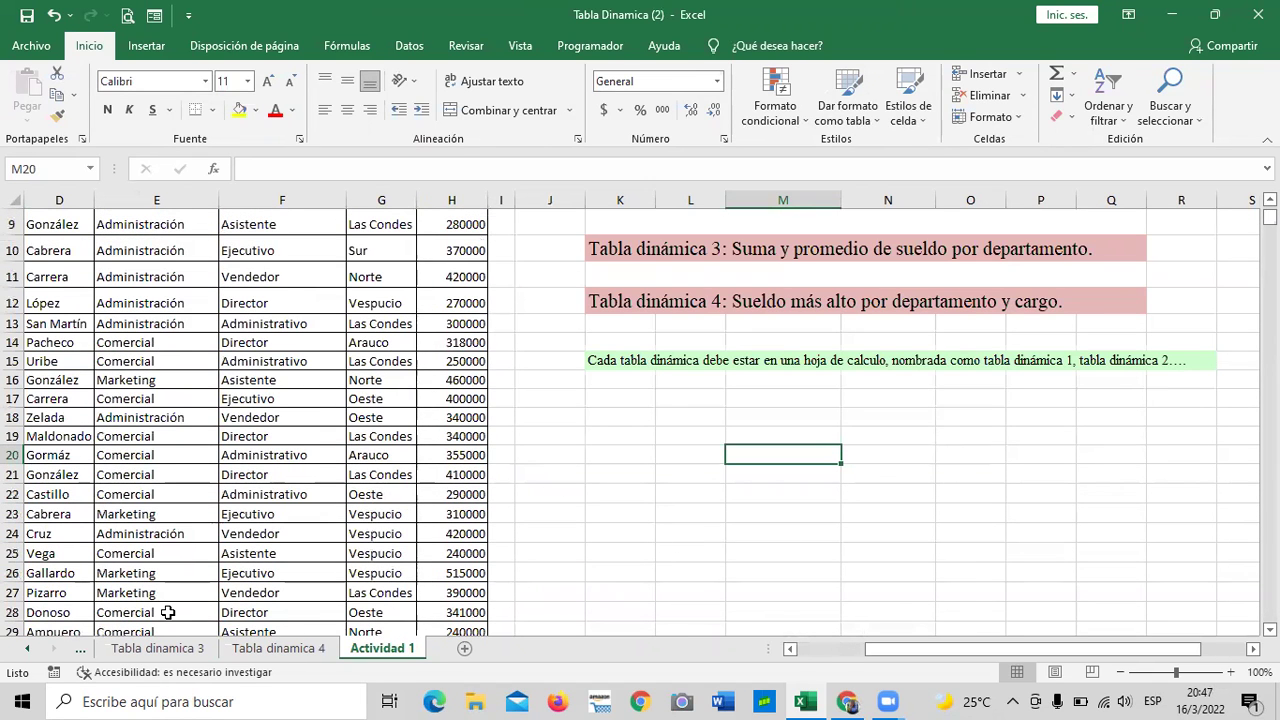
pyautogui.click(258, 651)
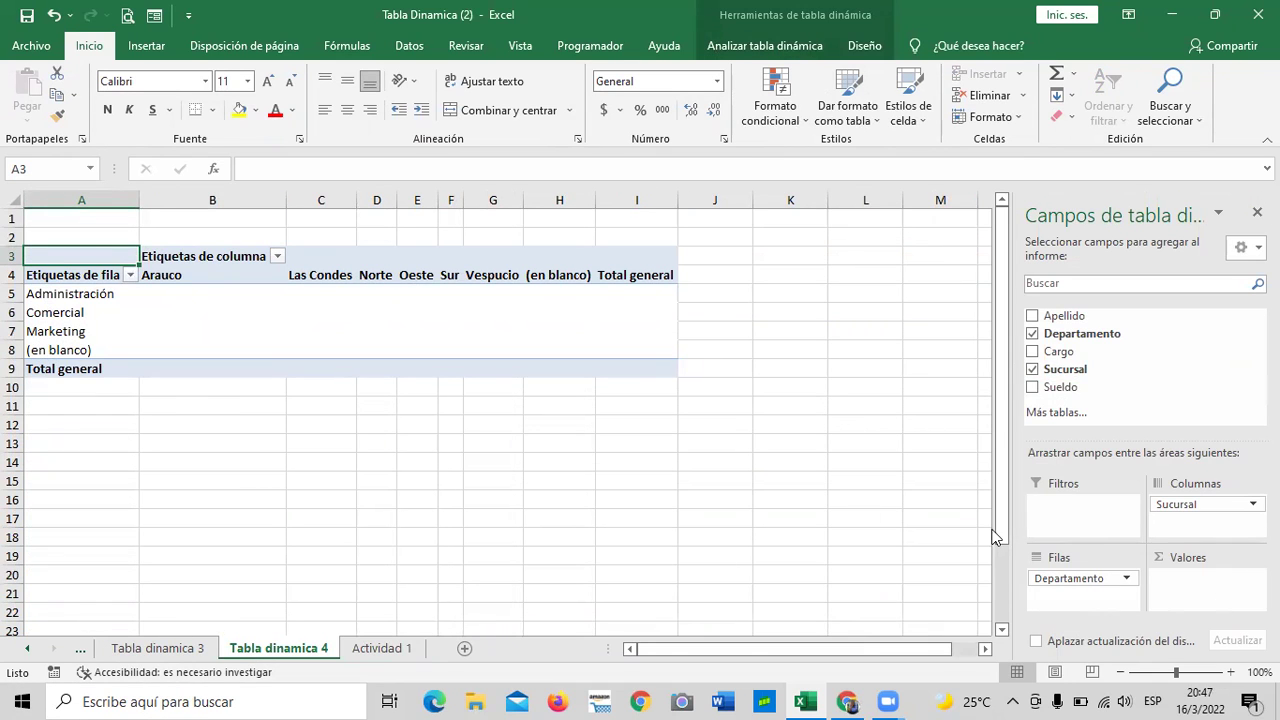
pyautogui.click(1033, 388)
pyautogui.moveTo(1089, 392); pyautogui.dragTo(1062, 396)
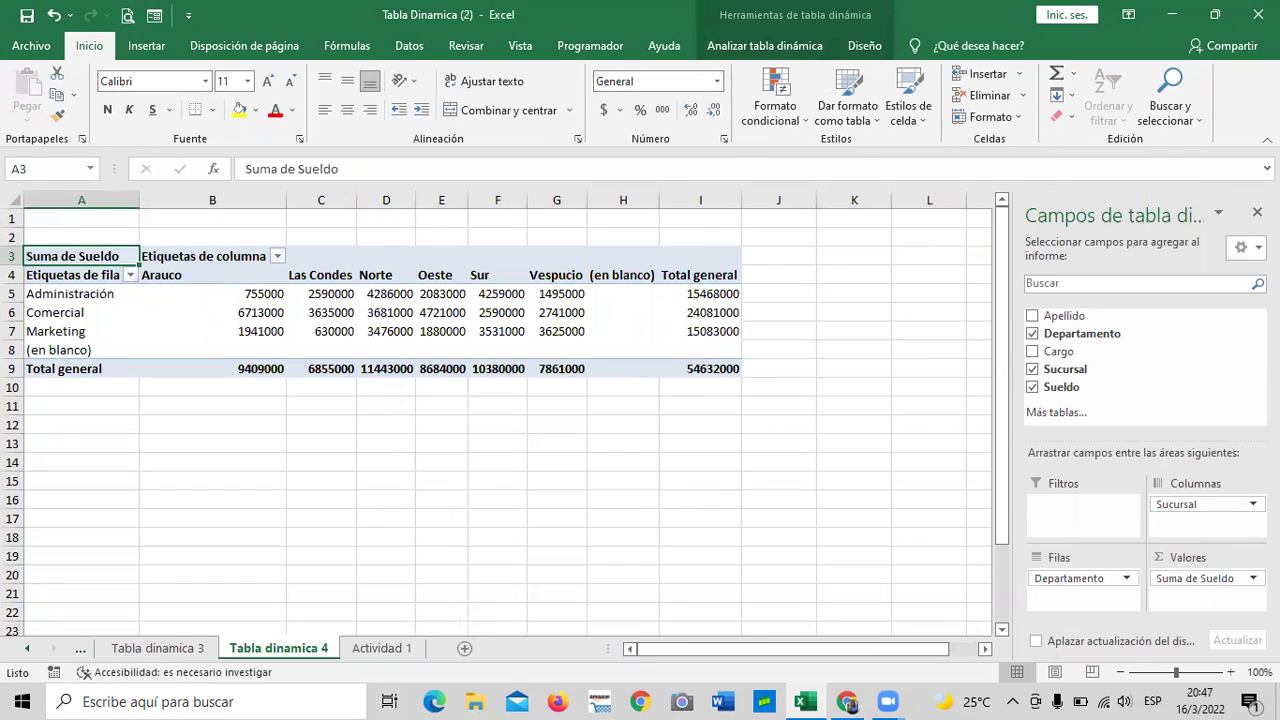
# Step: Summarize the Sueldo value field by Máx. in its value field settings
pyautogui.click(1252, 578)
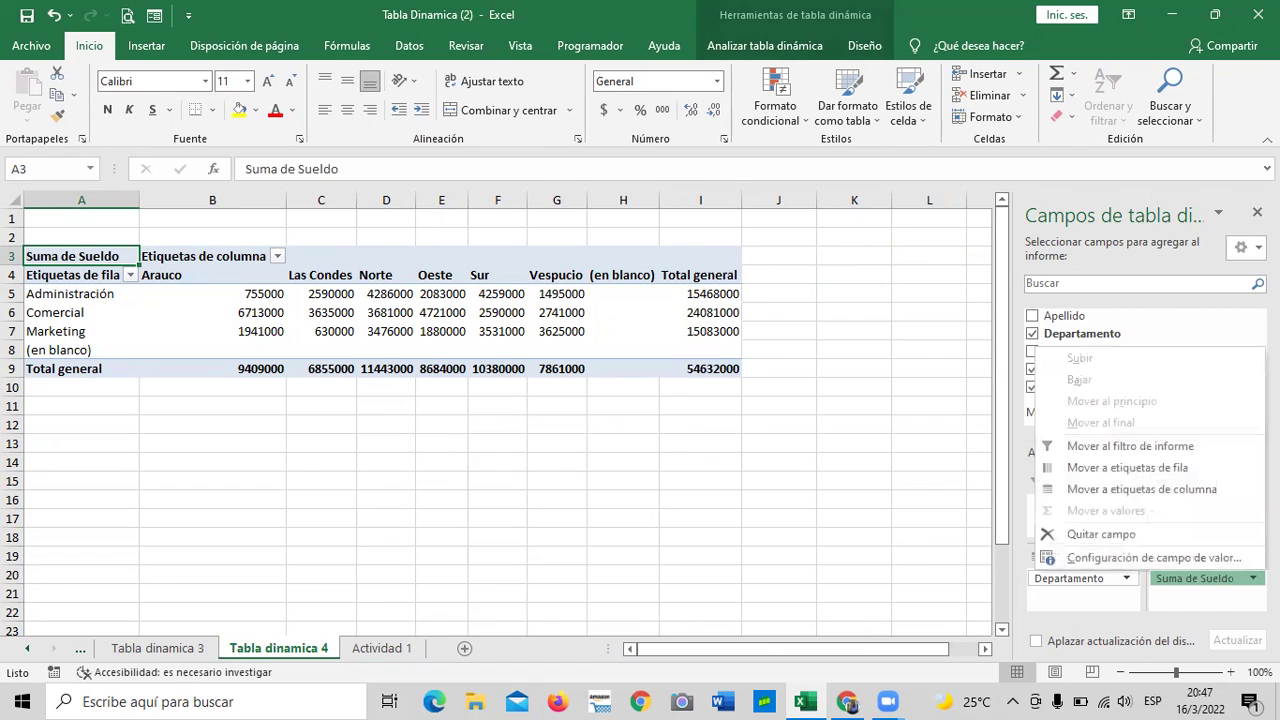
pyautogui.click(1150, 557)
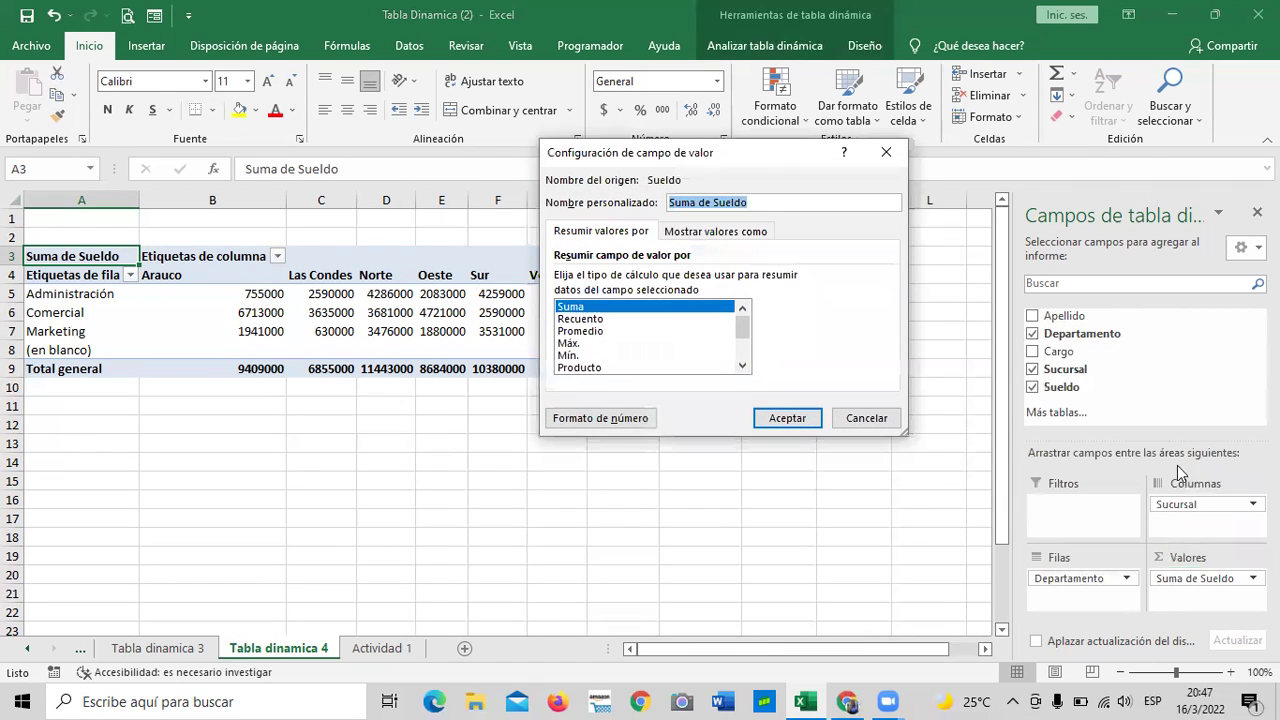
pyautogui.moveTo(748, 152); pyautogui.dragTo(686, 156)
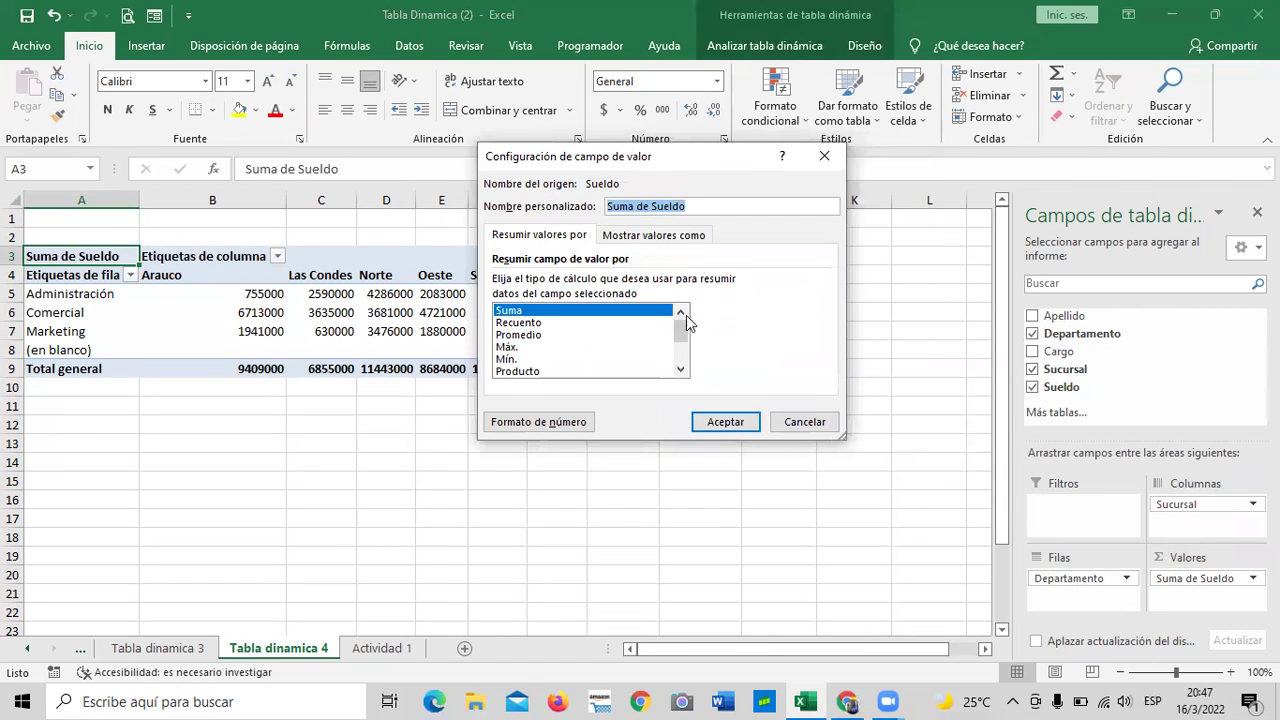
pyautogui.moveTo(687, 340); pyautogui.dragTo(686, 350)
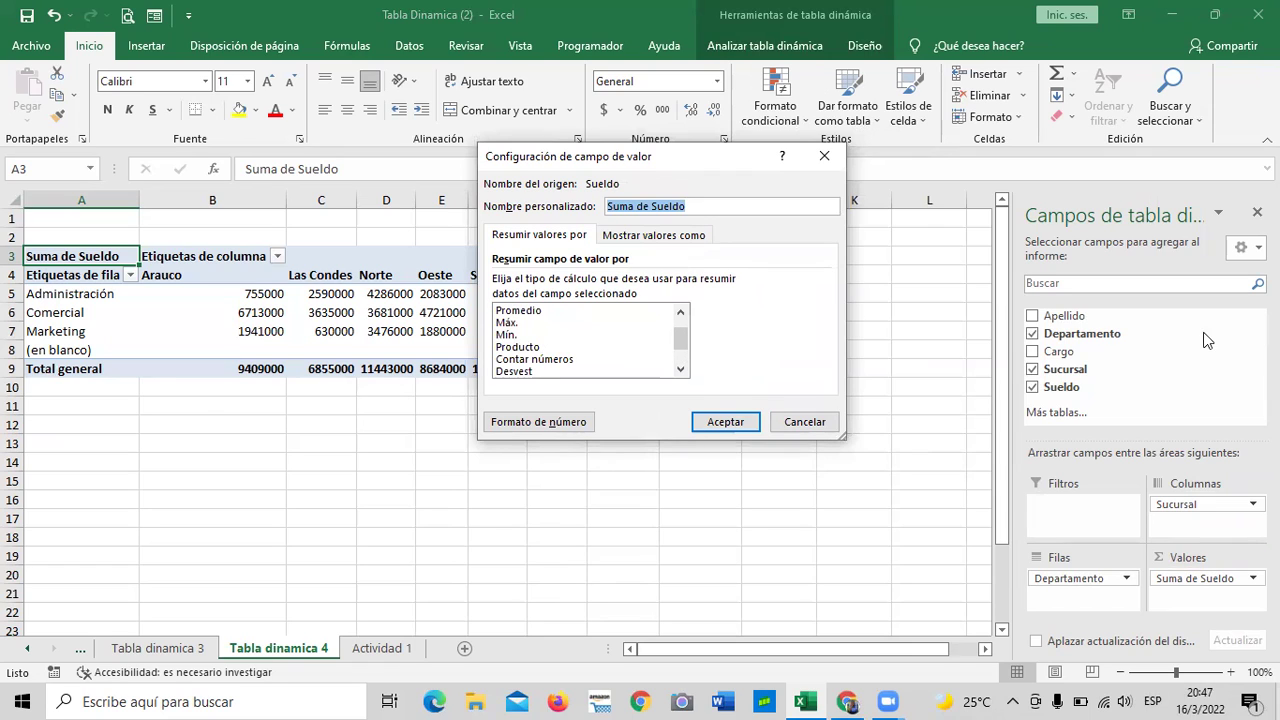
pyautogui.click(507, 323)
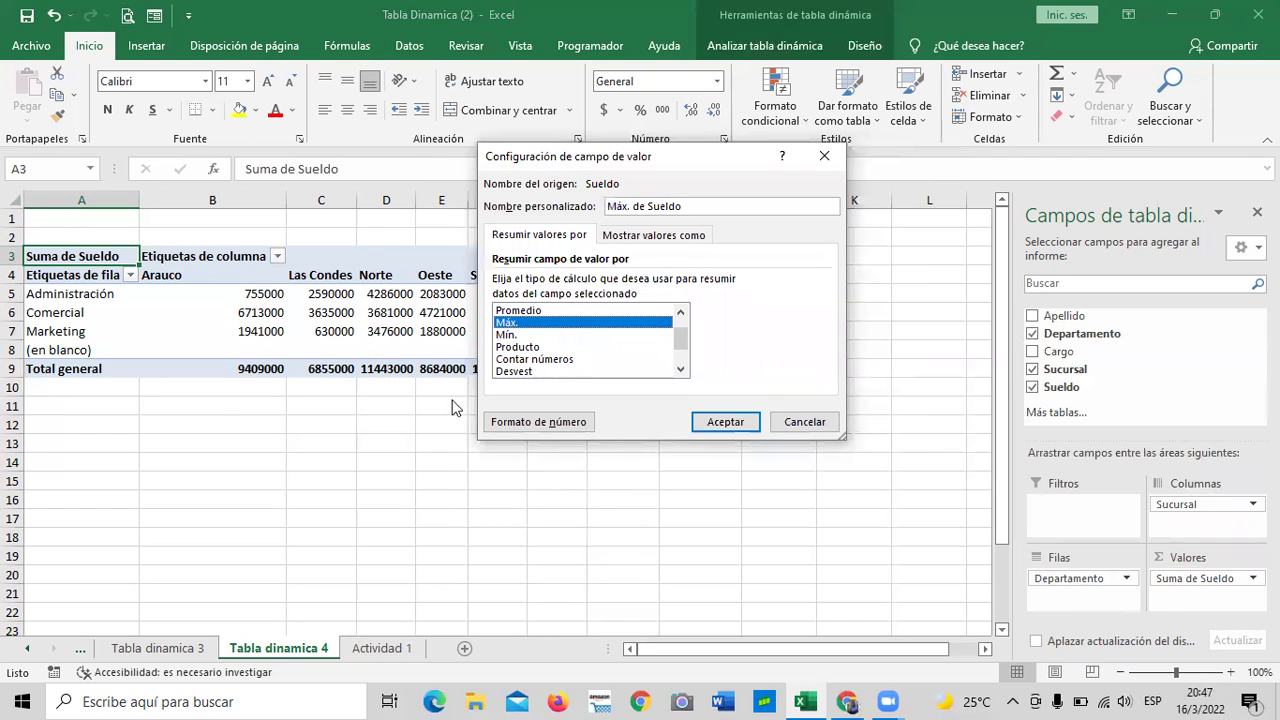
pyautogui.click(719, 422)
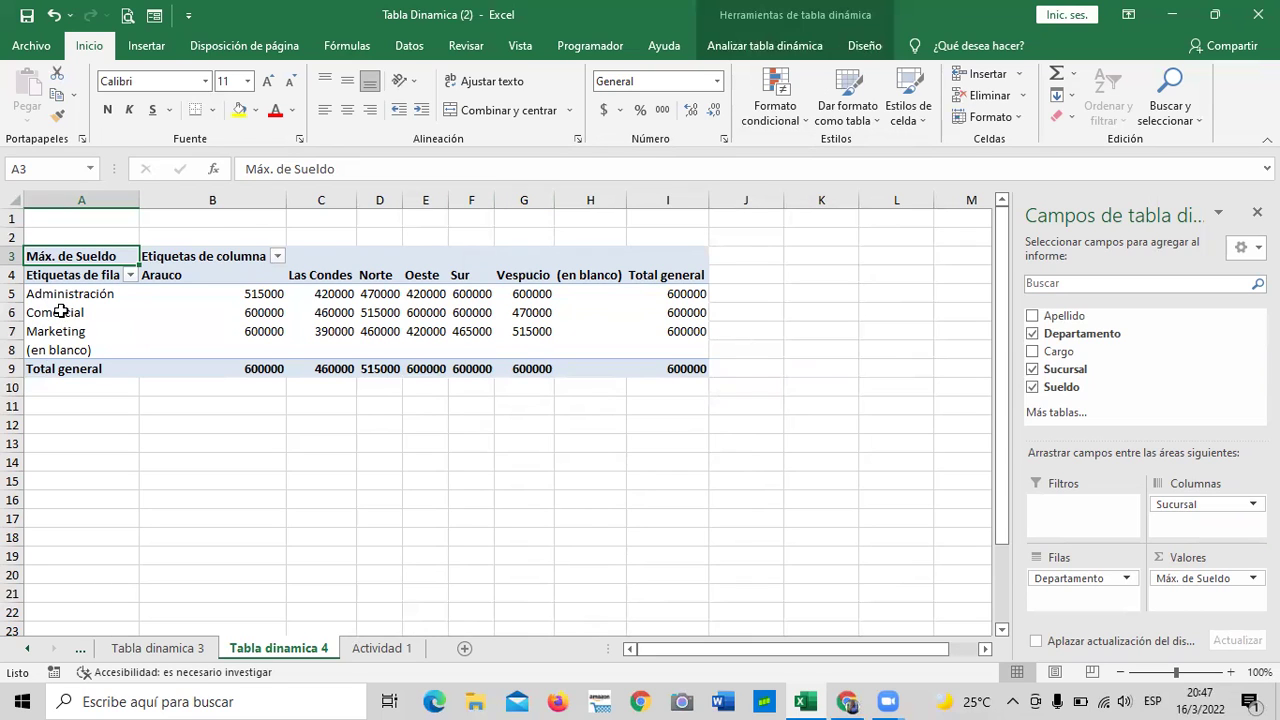
# Step: Examine the highest salaries by department across the Sucursal columns and in the Total general row of the pivot table
pyautogui.click(314, 277)
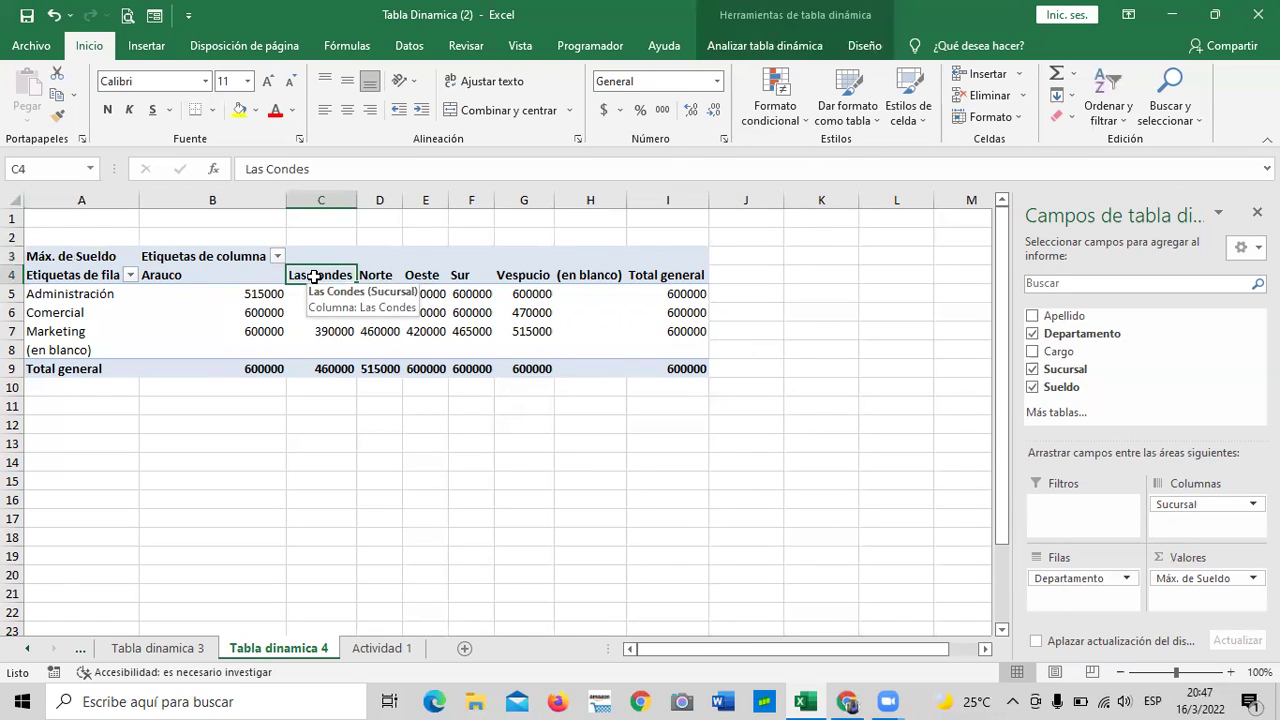
pyautogui.click(375, 275)
pyautogui.click(421, 274)
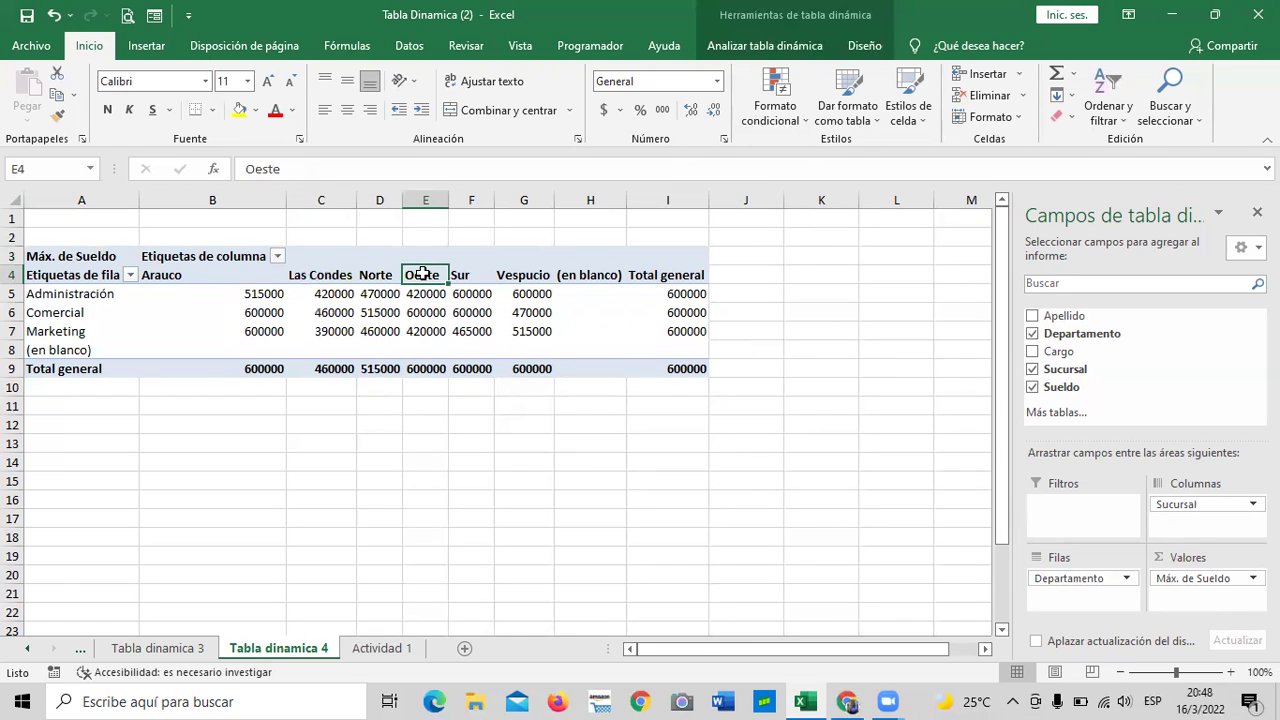
pyautogui.click(460, 274)
pyautogui.click(512, 275)
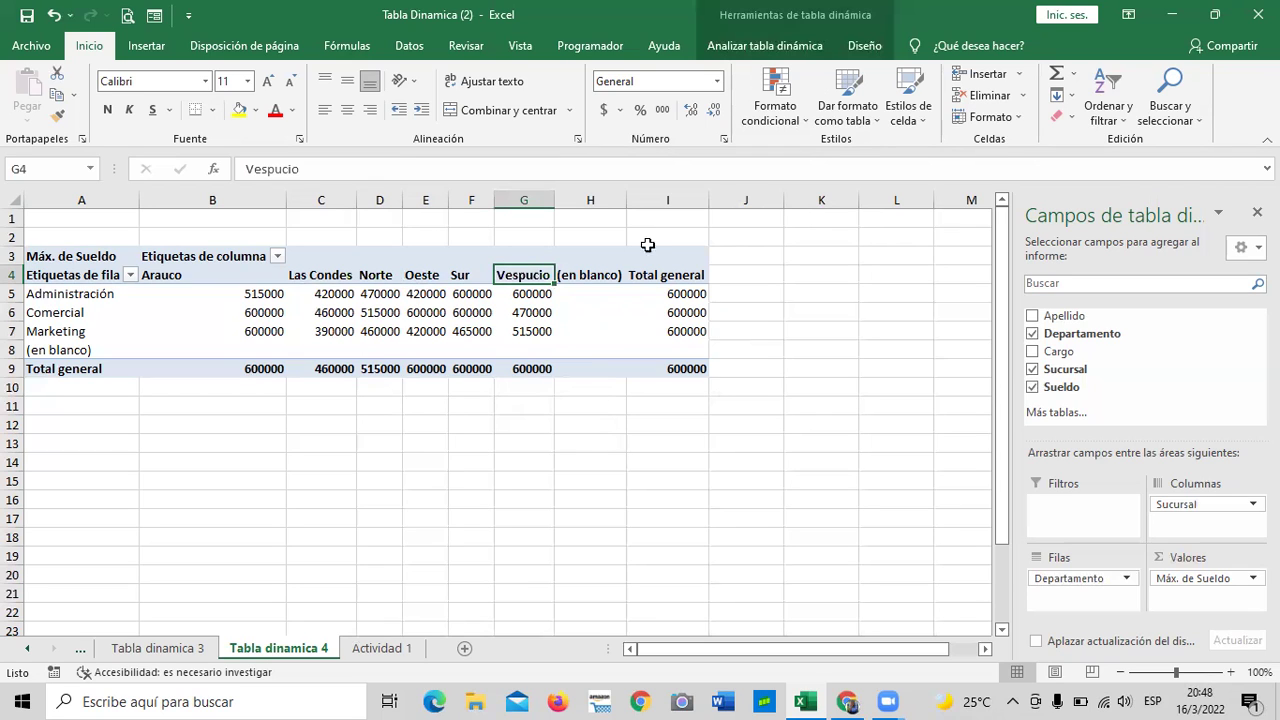
pyautogui.click(531, 294)
pyautogui.click(529, 311)
pyautogui.click(524, 366)
pyautogui.moveTo(478, 298); pyautogui.dragTo(472, 313)
pyautogui.click(471, 331)
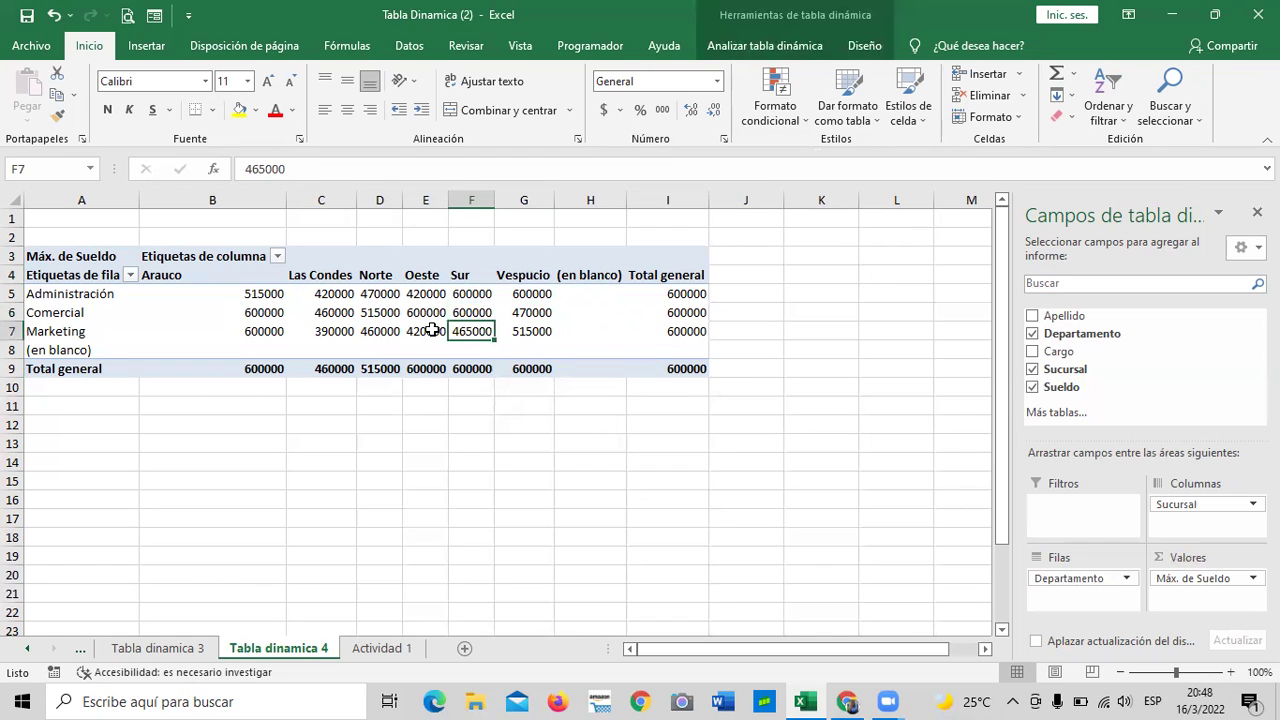
pyautogui.click(425, 331)
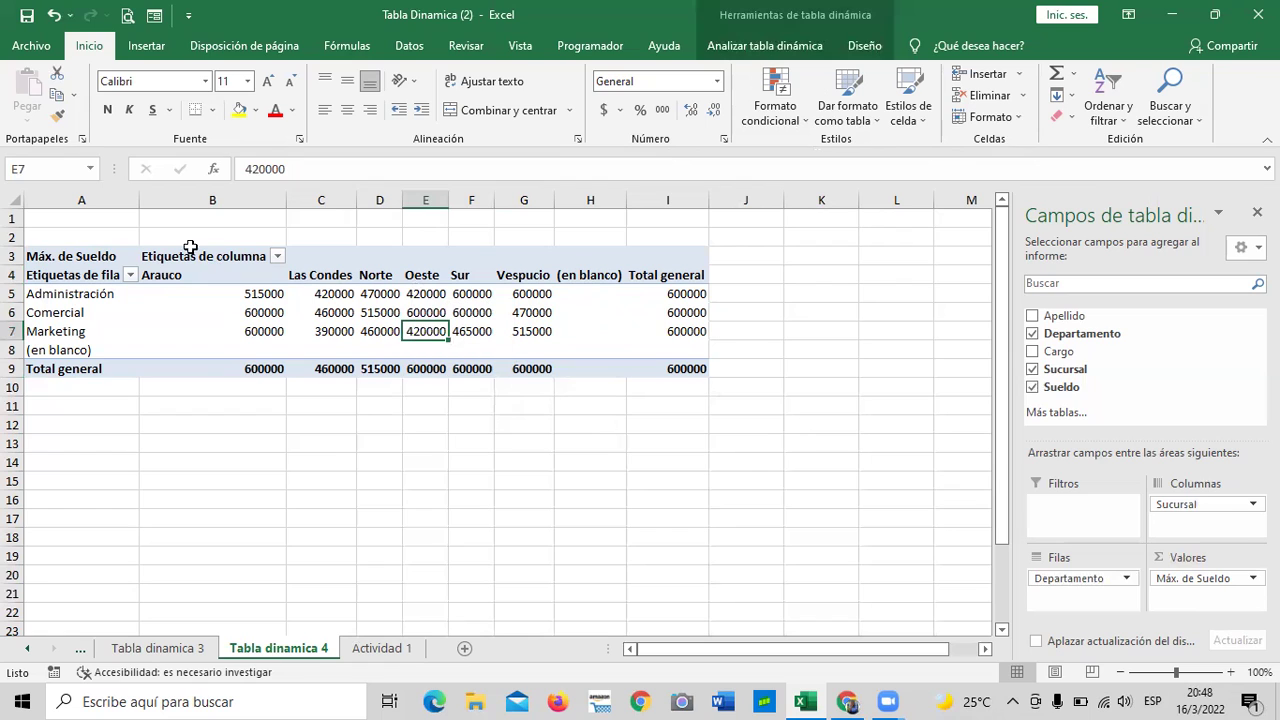
pyautogui.click(268, 292)
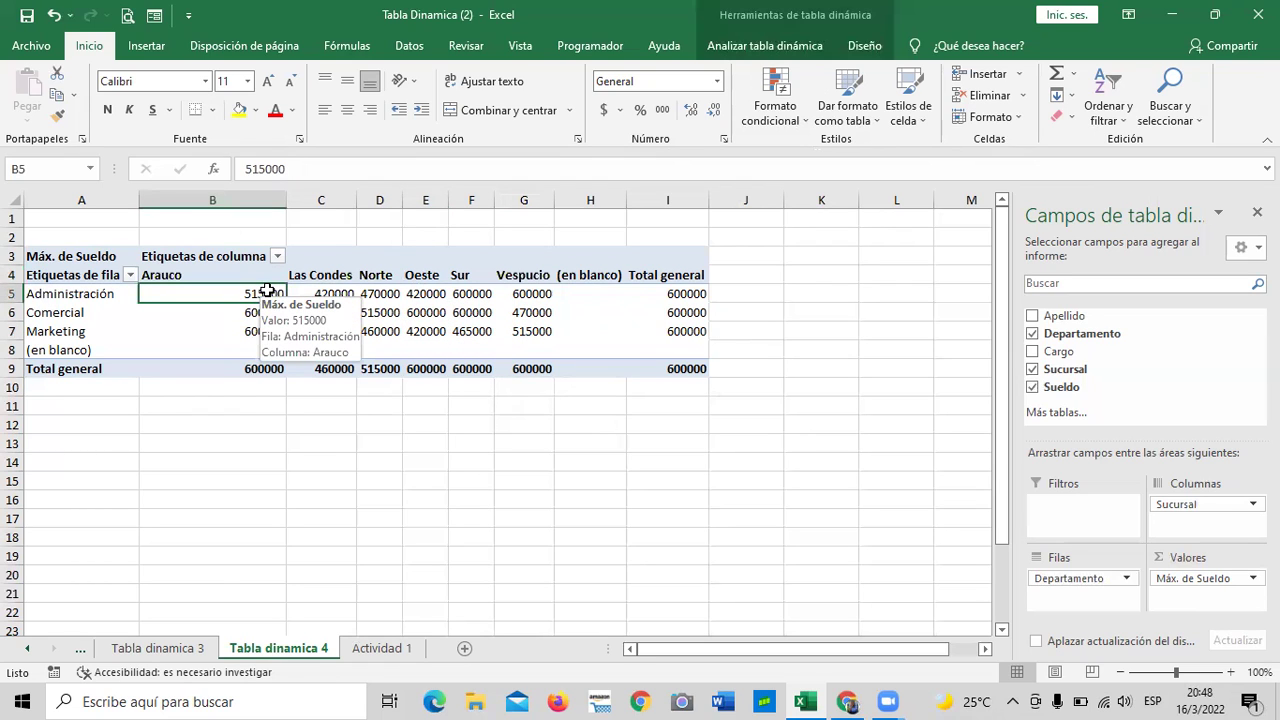
pyautogui.click(254, 368)
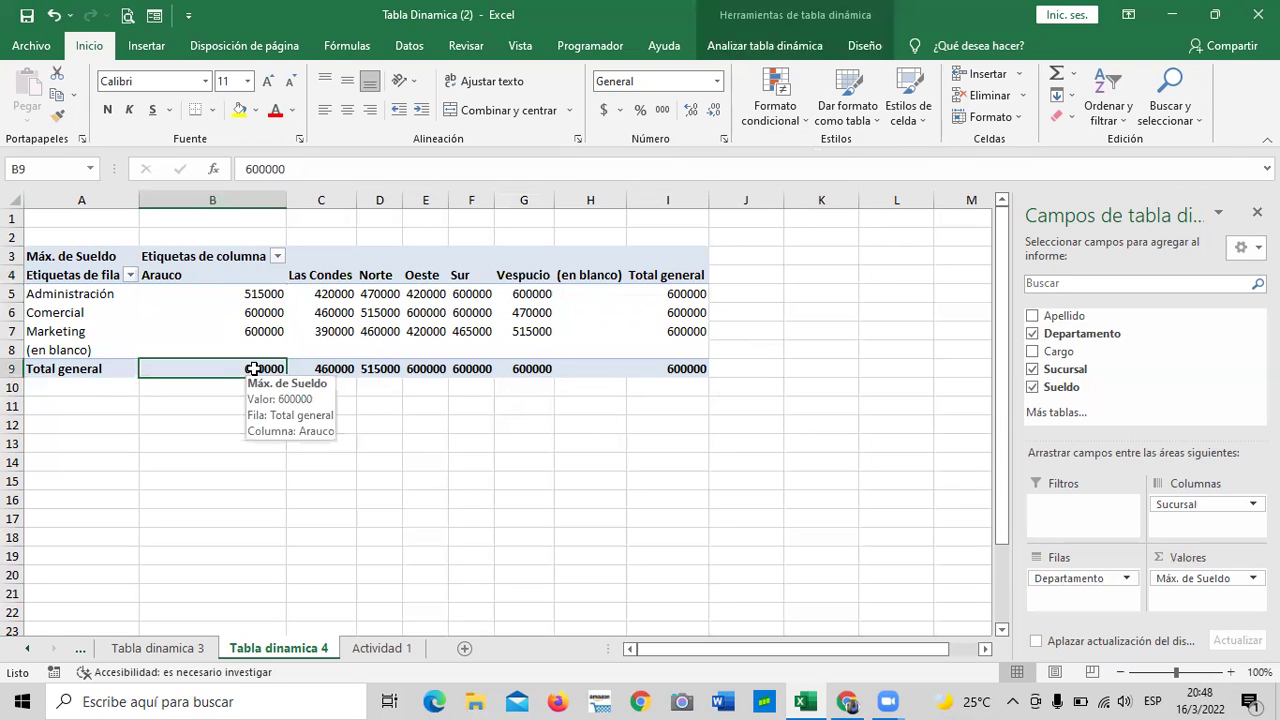
pyautogui.click(262, 293)
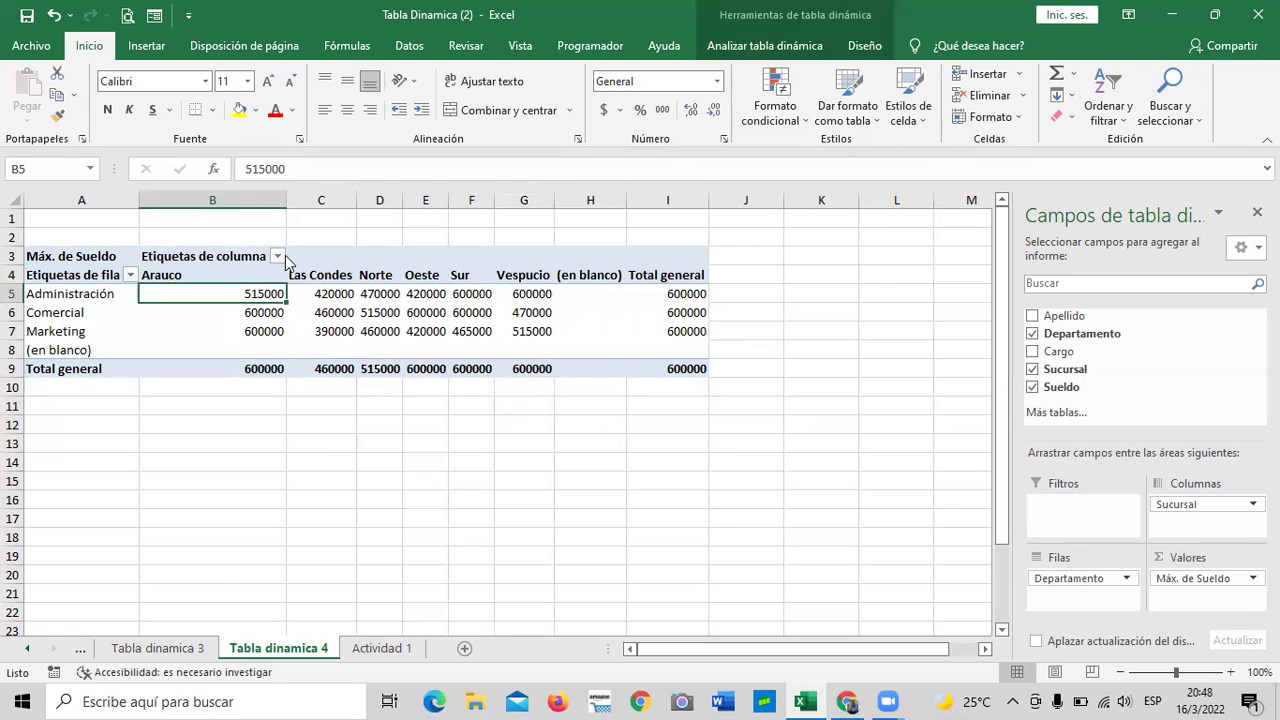
# Step: Exclude (en blanco) from the Sucursal column labels of the pivot table and recheck the filter selection
pyautogui.click(278, 257)
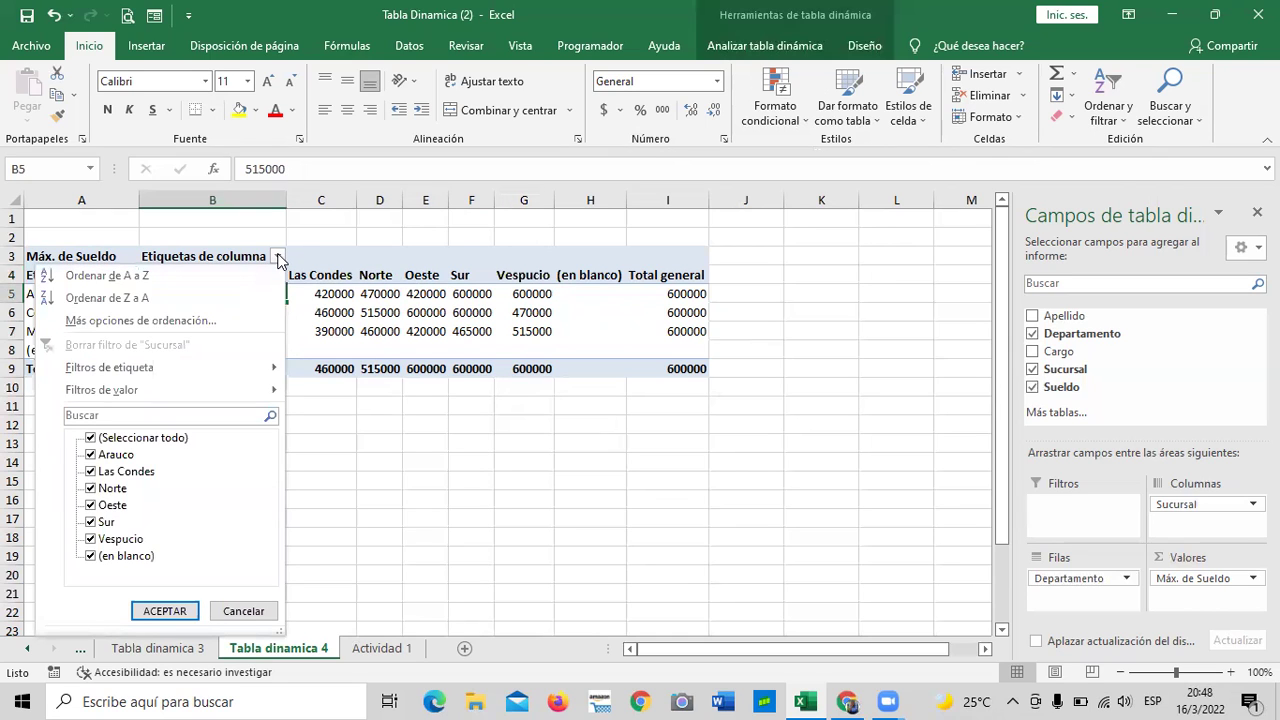
pyautogui.click(278, 257)
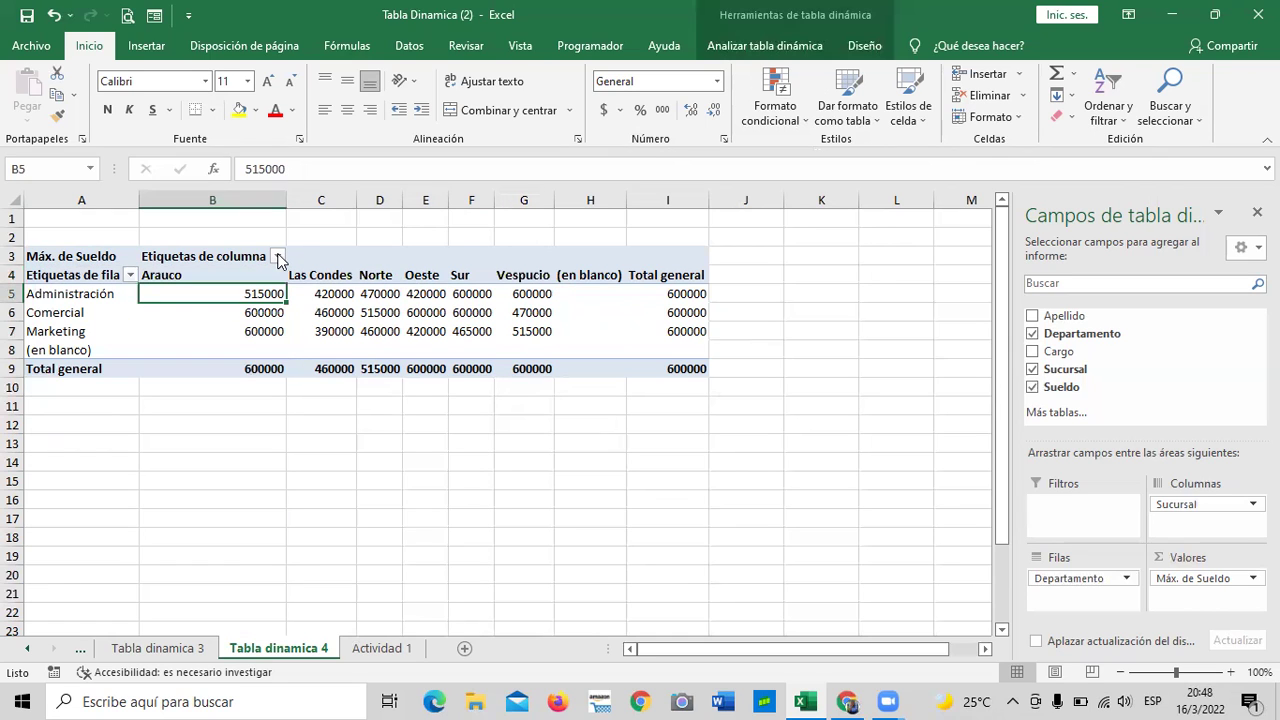
pyautogui.click(130, 276)
pyautogui.click(130, 278)
pyautogui.click(277, 257)
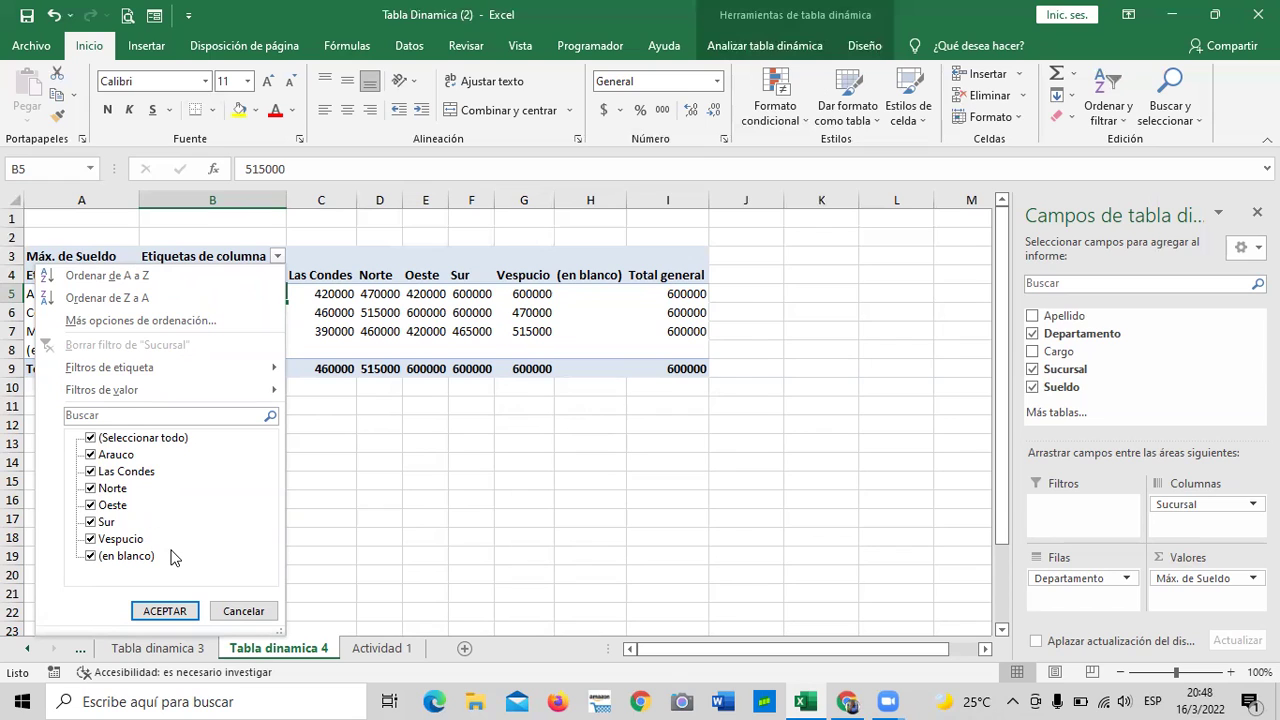
pyautogui.click(91, 558)
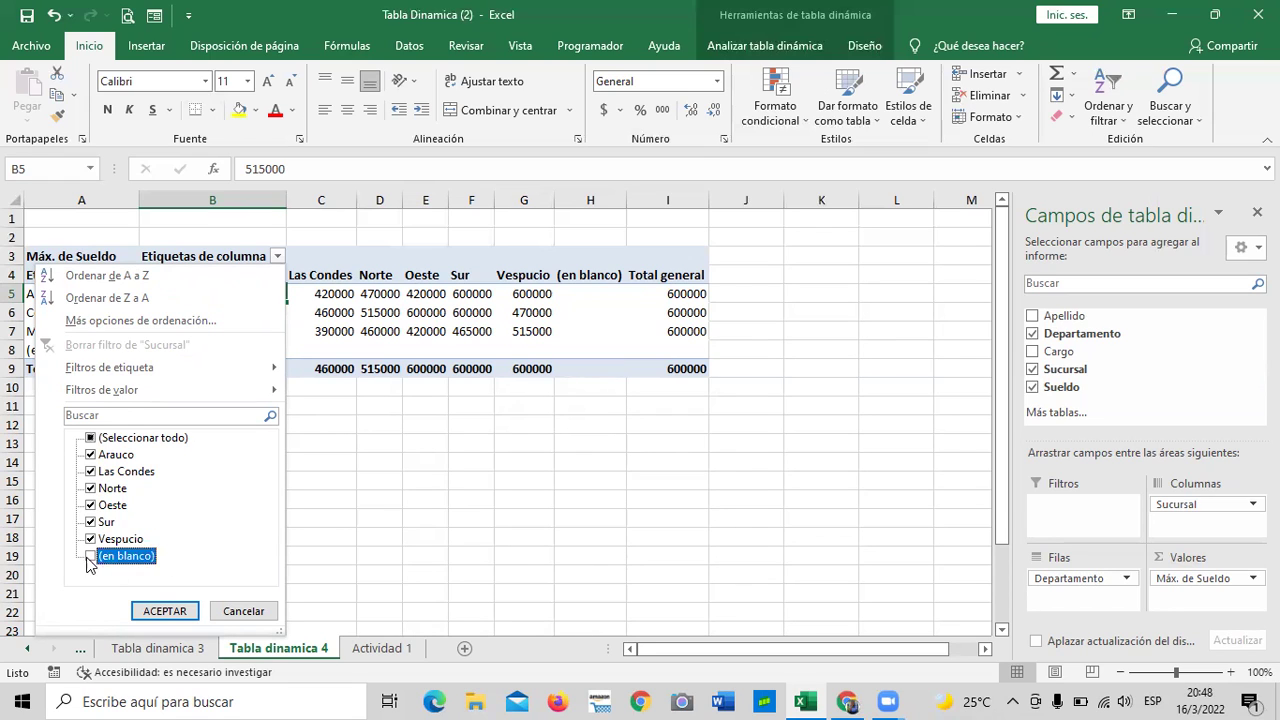
pyautogui.click(160, 610)
pyautogui.click(323, 555)
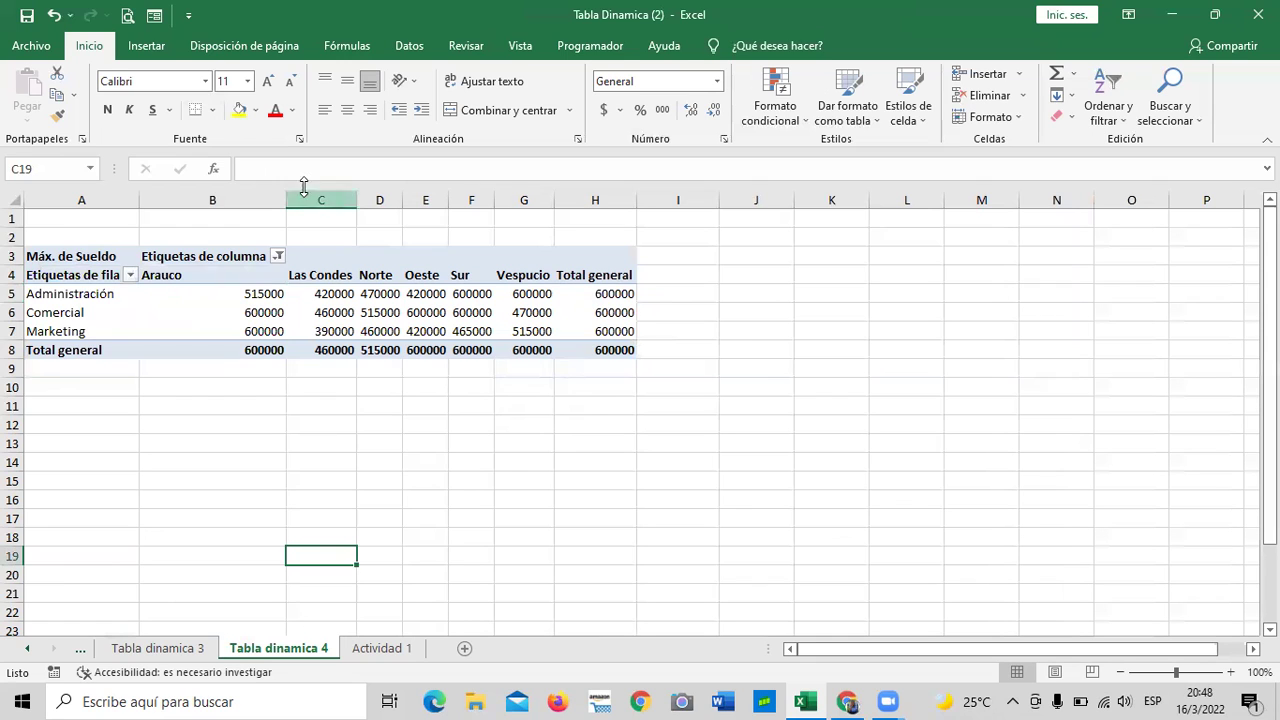
pyautogui.click(278, 256)
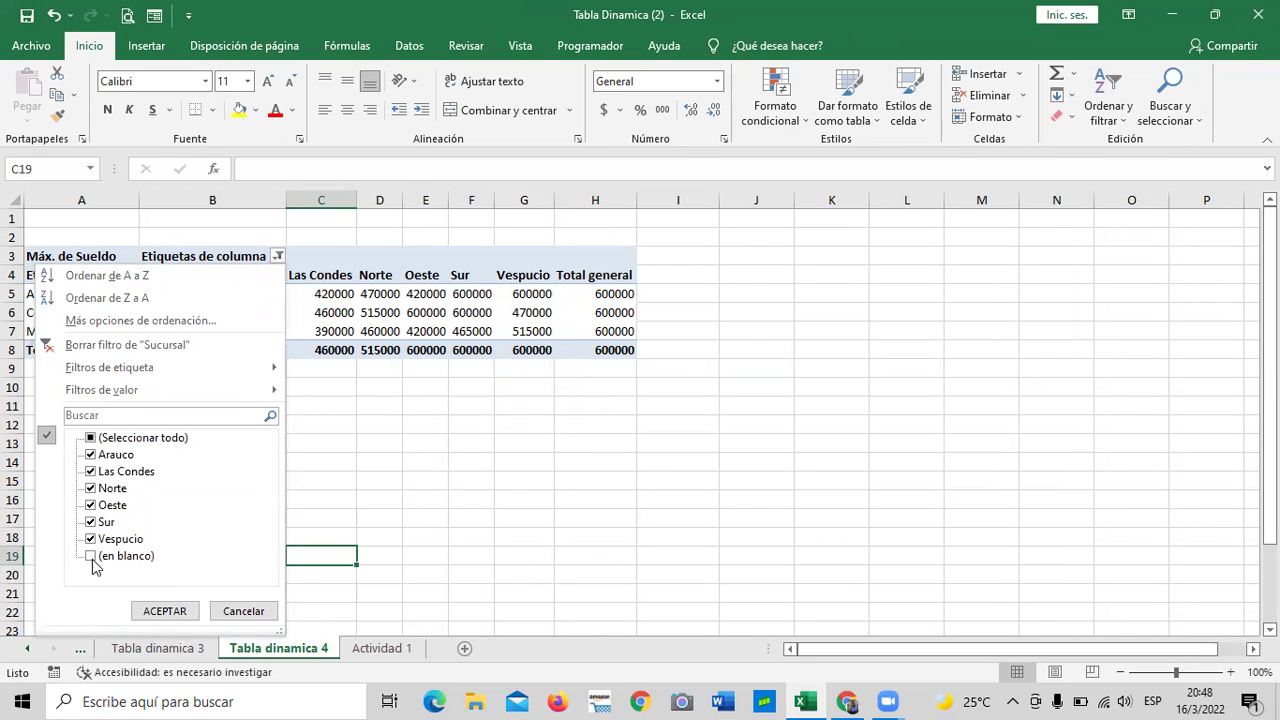
pyautogui.click(168, 611)
pyautogui.click(297, 459)
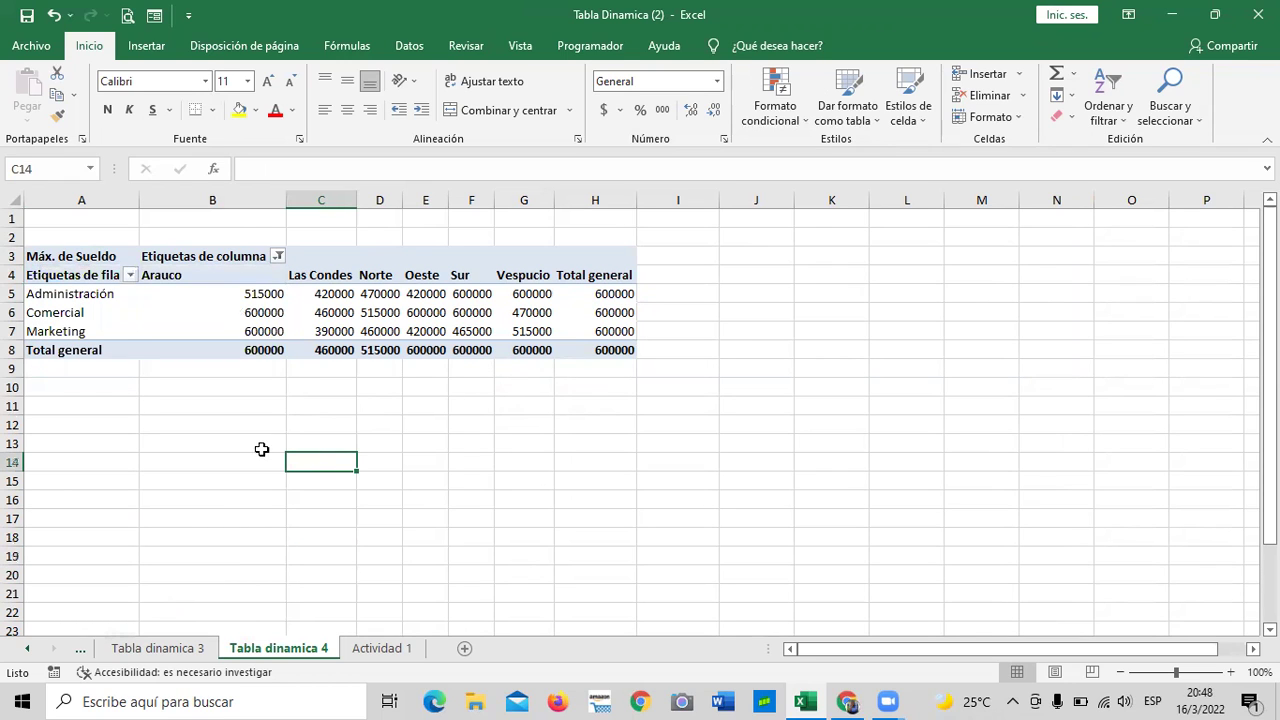
# Step: Review the pivot table's layout and format options, including the display setting for empty cells
pyautogui.click(335, 316)
pyautogui.click(255, 328)
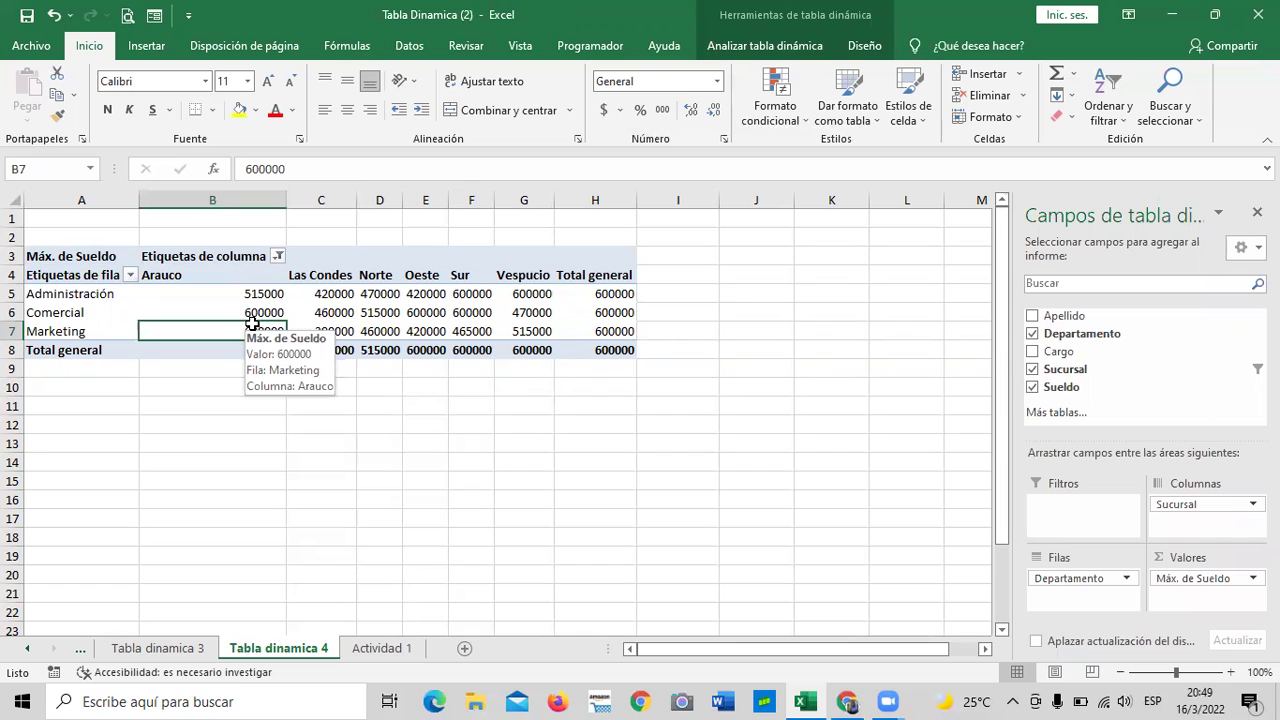
pyautogui.rightClick(233, 333)
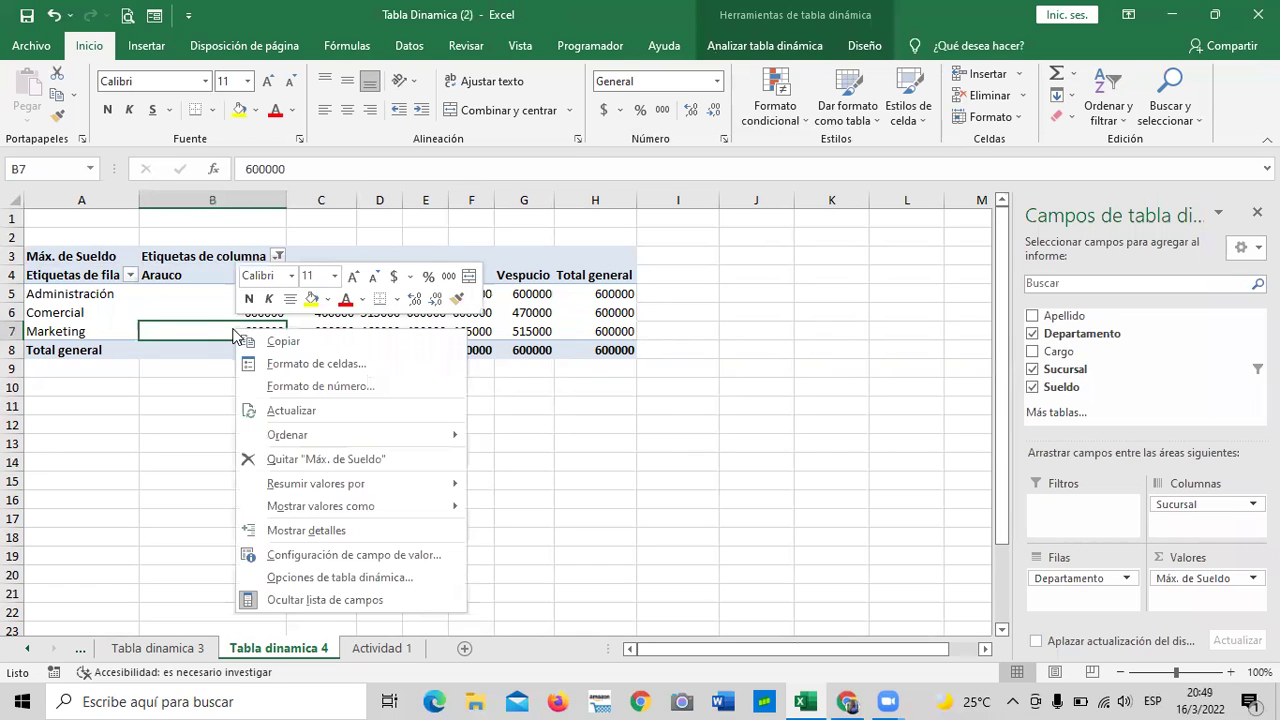
pyautogui.click(336, 579)
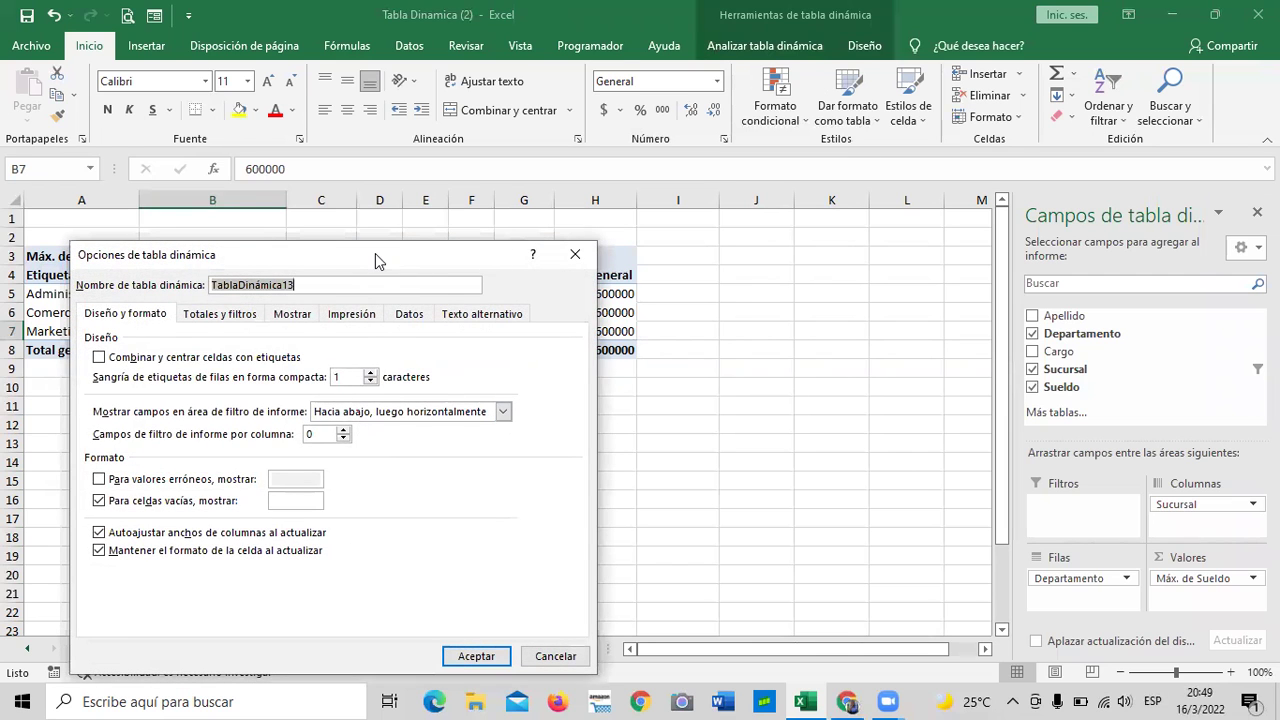
pyautogui.moveTo(385, 260); pyautogui.dragTo(497, 202)
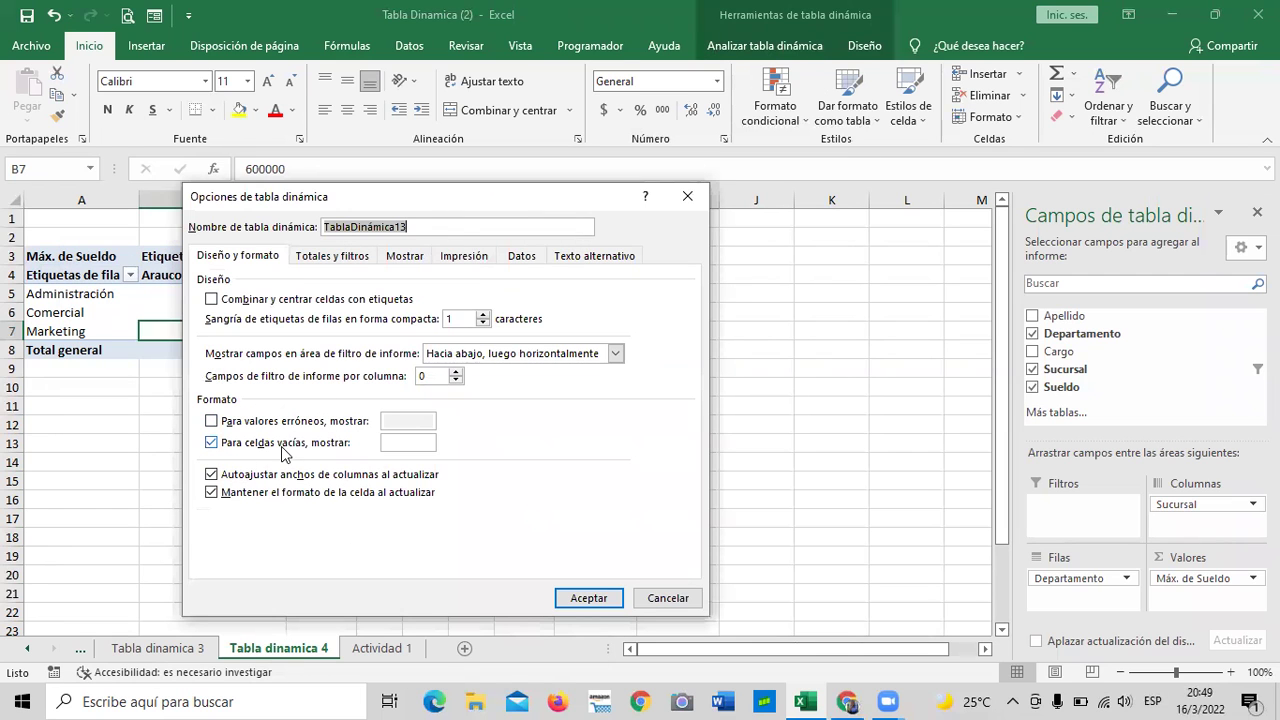
pyautogui.click(406, 442)
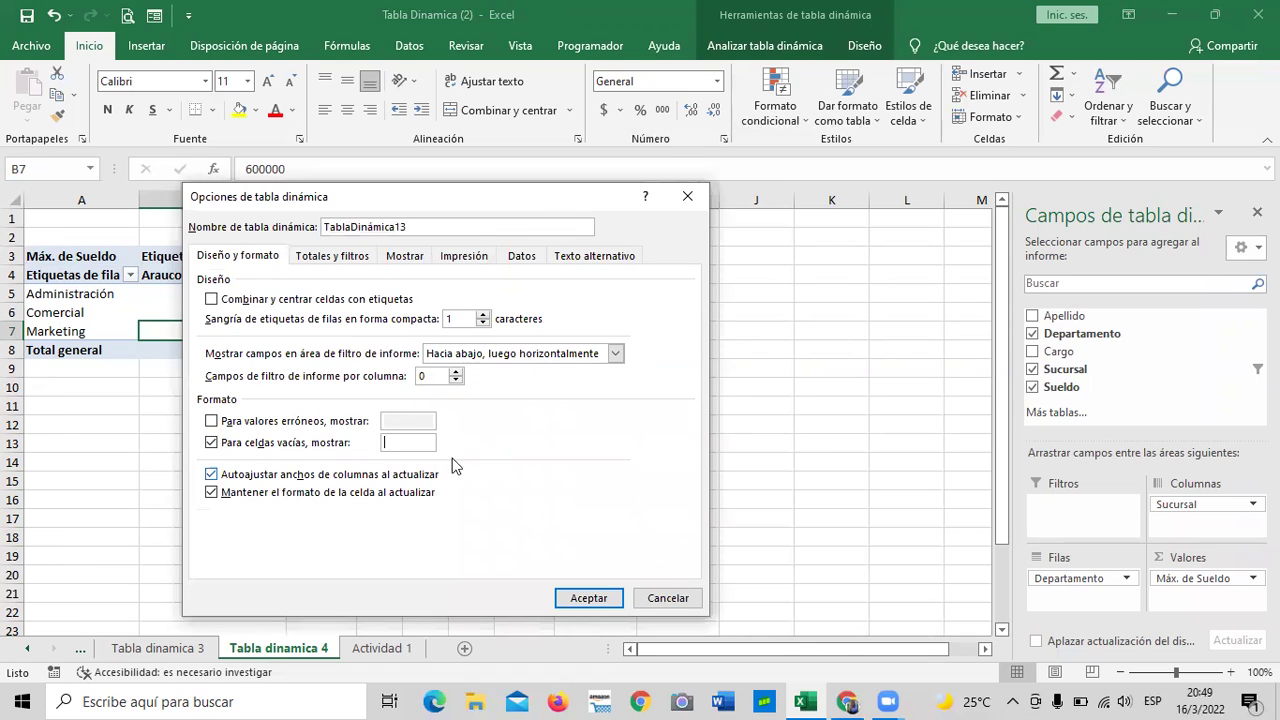
pyautogui.click(589, 598)
pyautogui.click(583, 553)
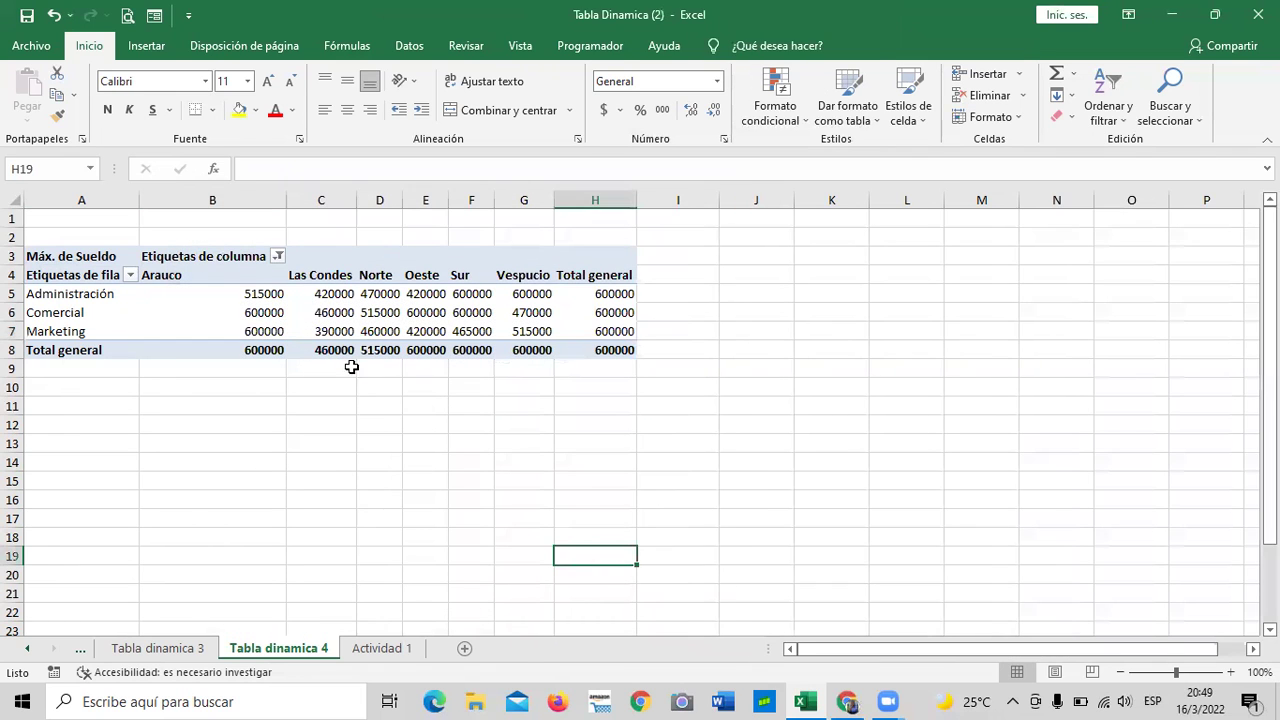
pyautogui.click(350, 352)
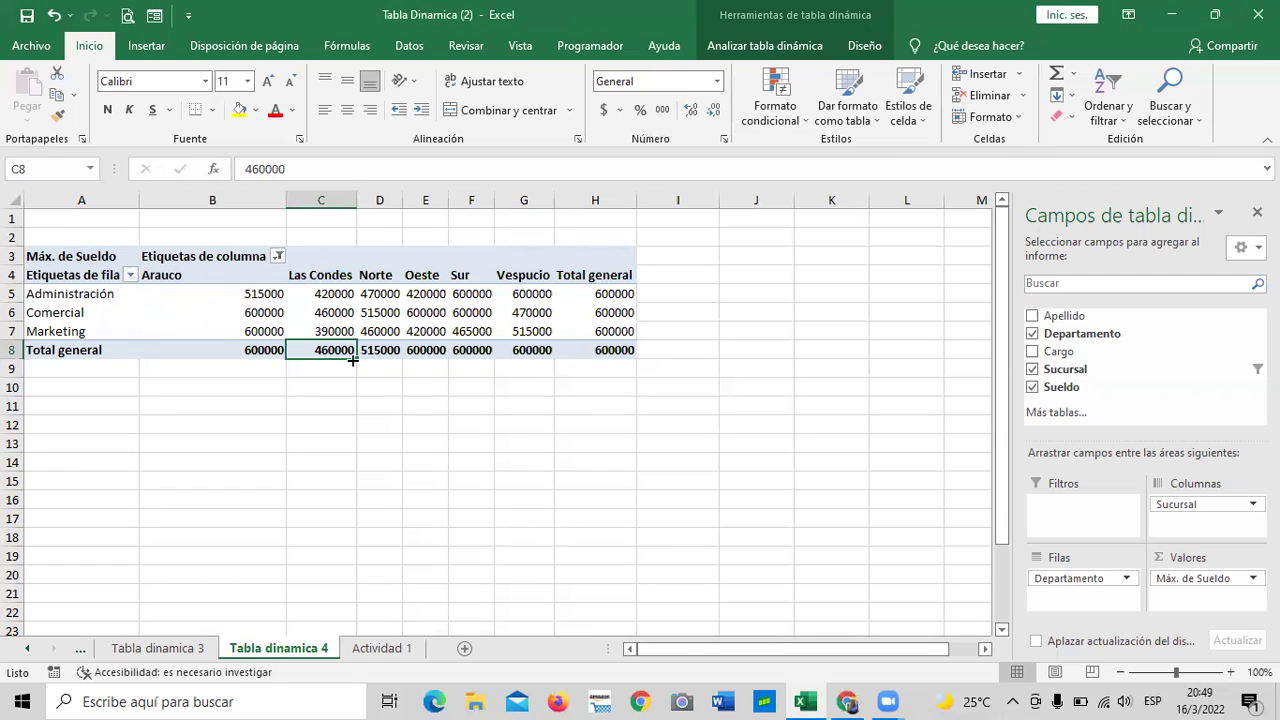
pyautogui.moveTo(235, 313)
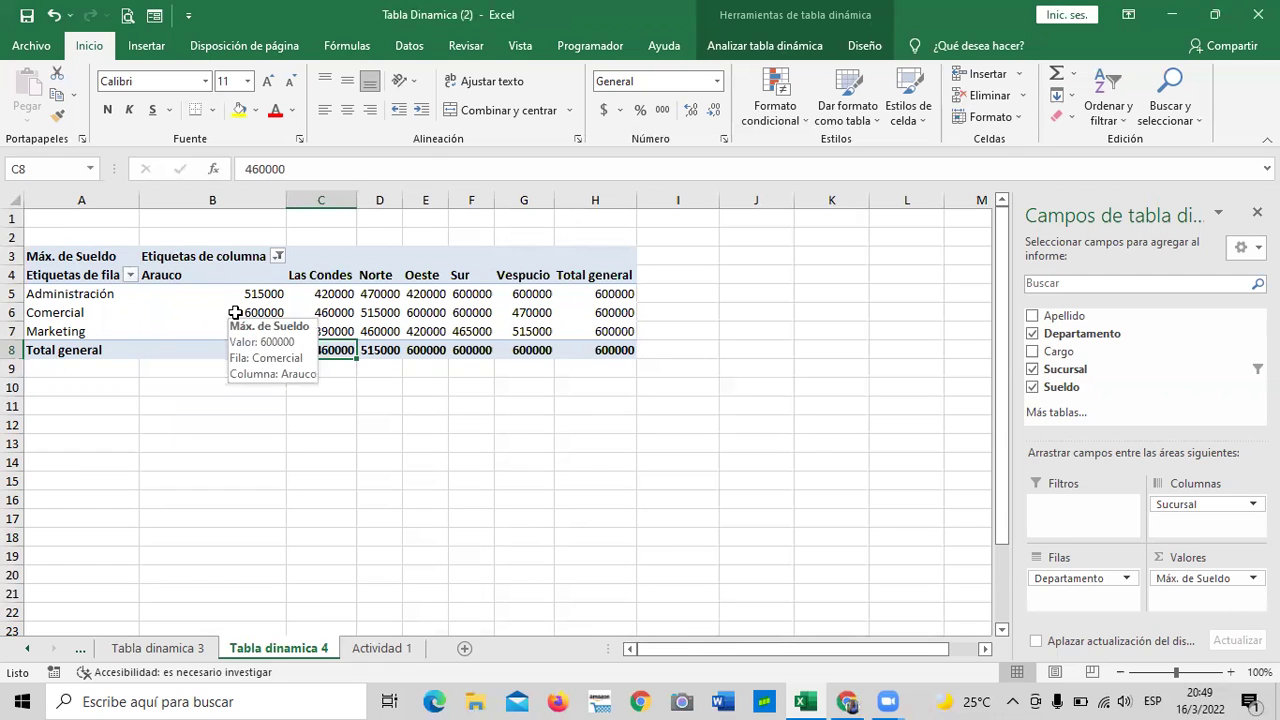
pyautogui.click(177, 330)
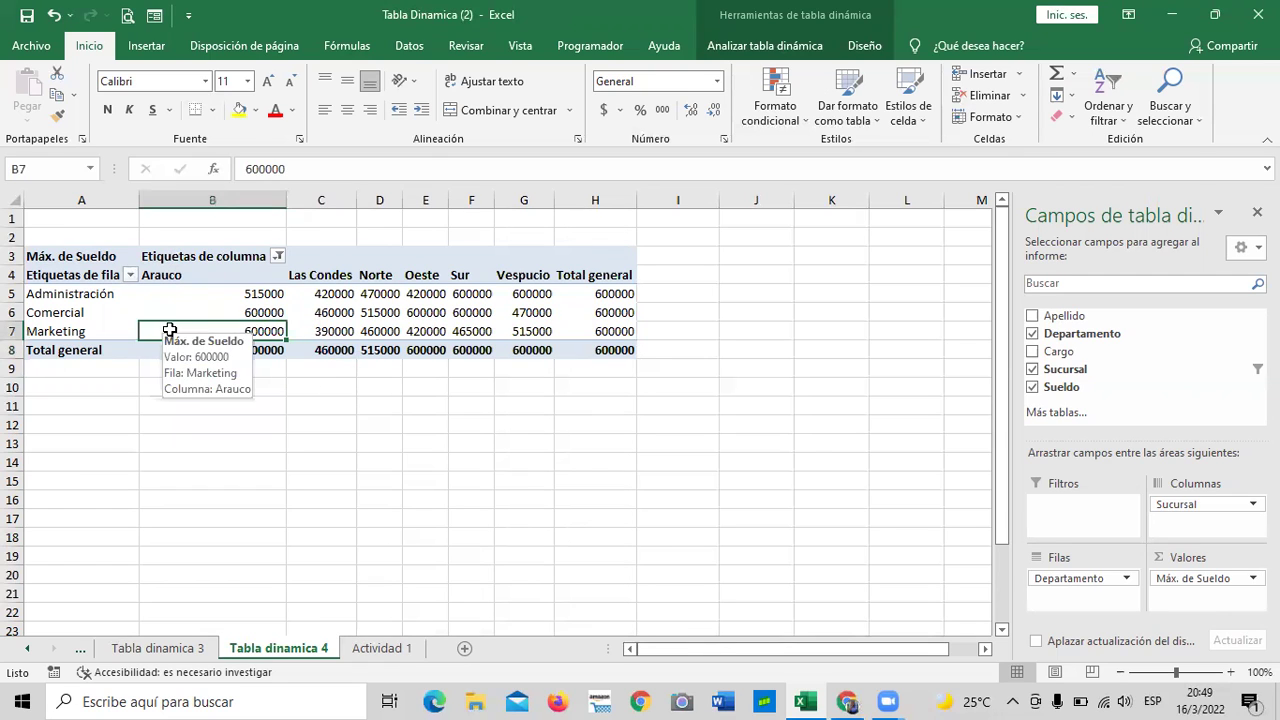
# Step: Include (en blanco) again in the pivot table's Sucursal column filter and check the blank row and column
pyautogui.click(255, 294)
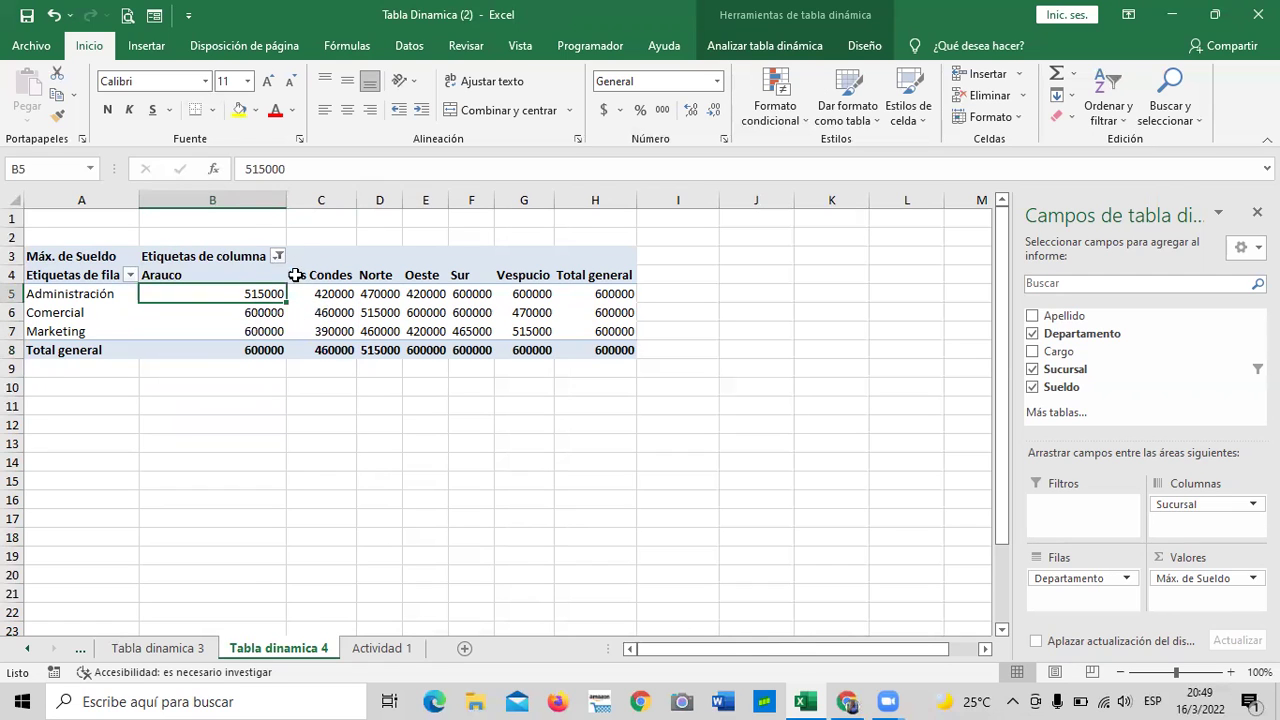
pyautogui.click(278, 256)
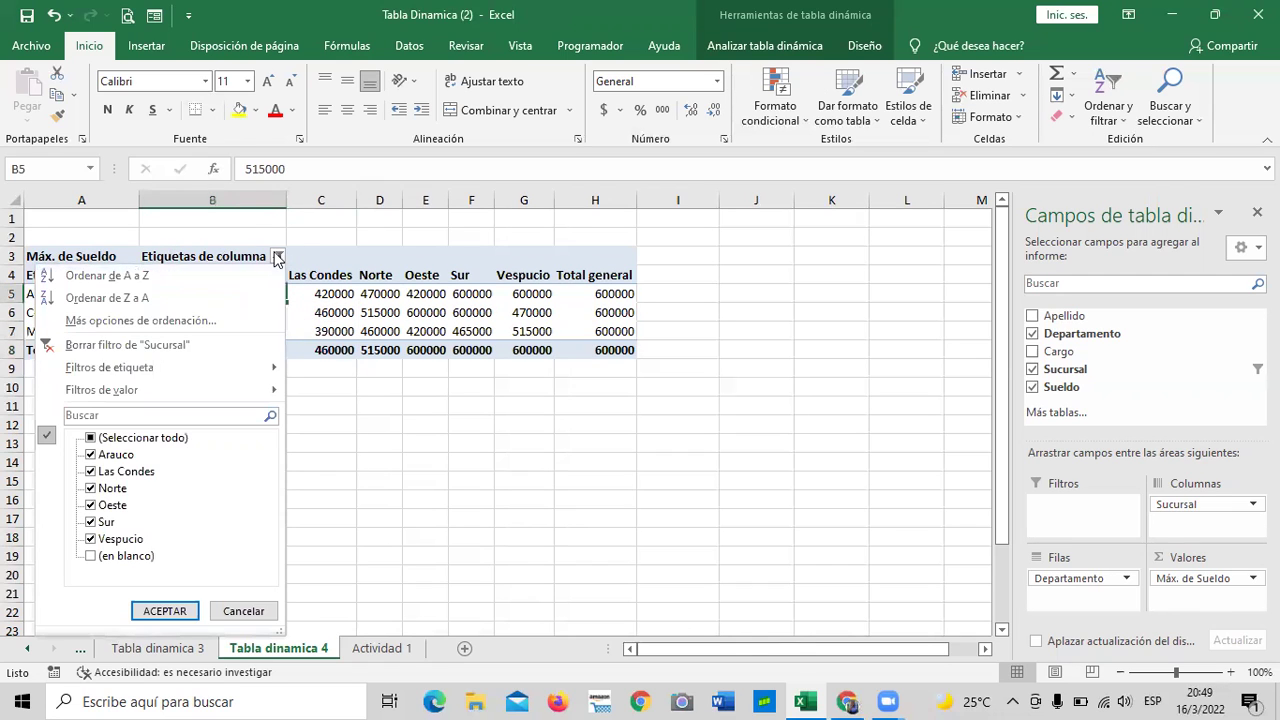
pyautogui.click(88, 557)
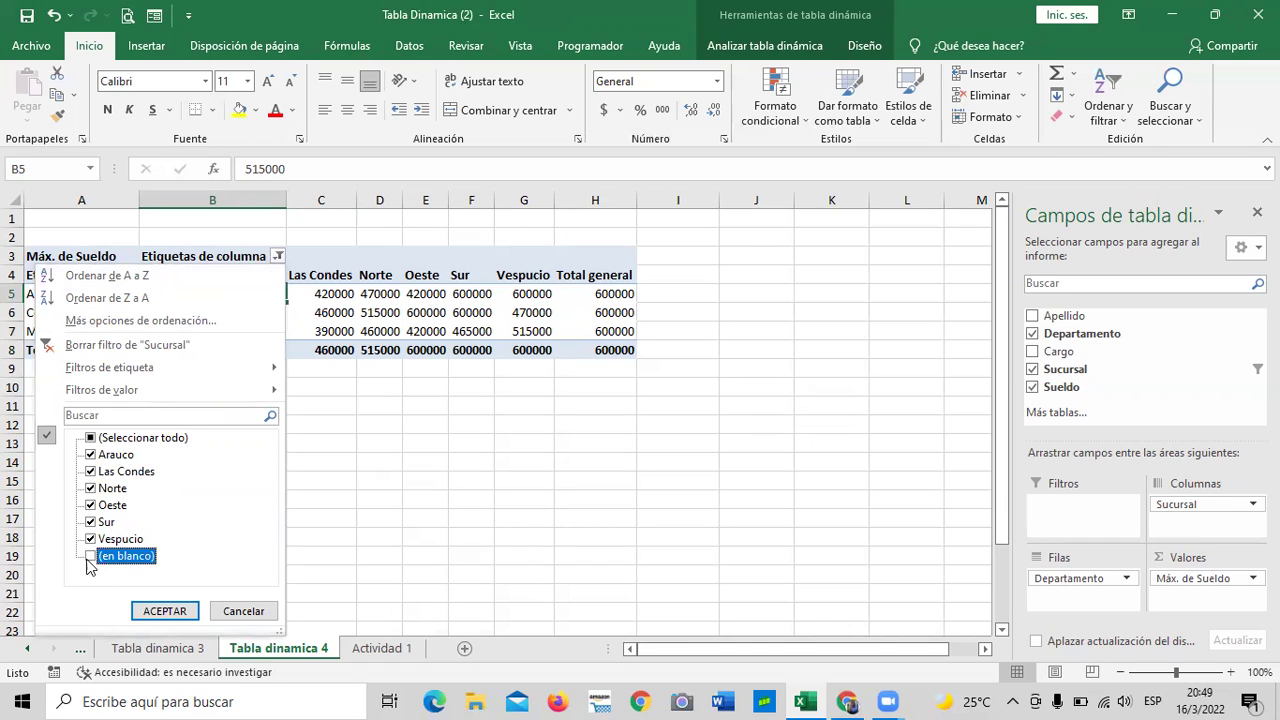
pyautogui.click(165, 611)
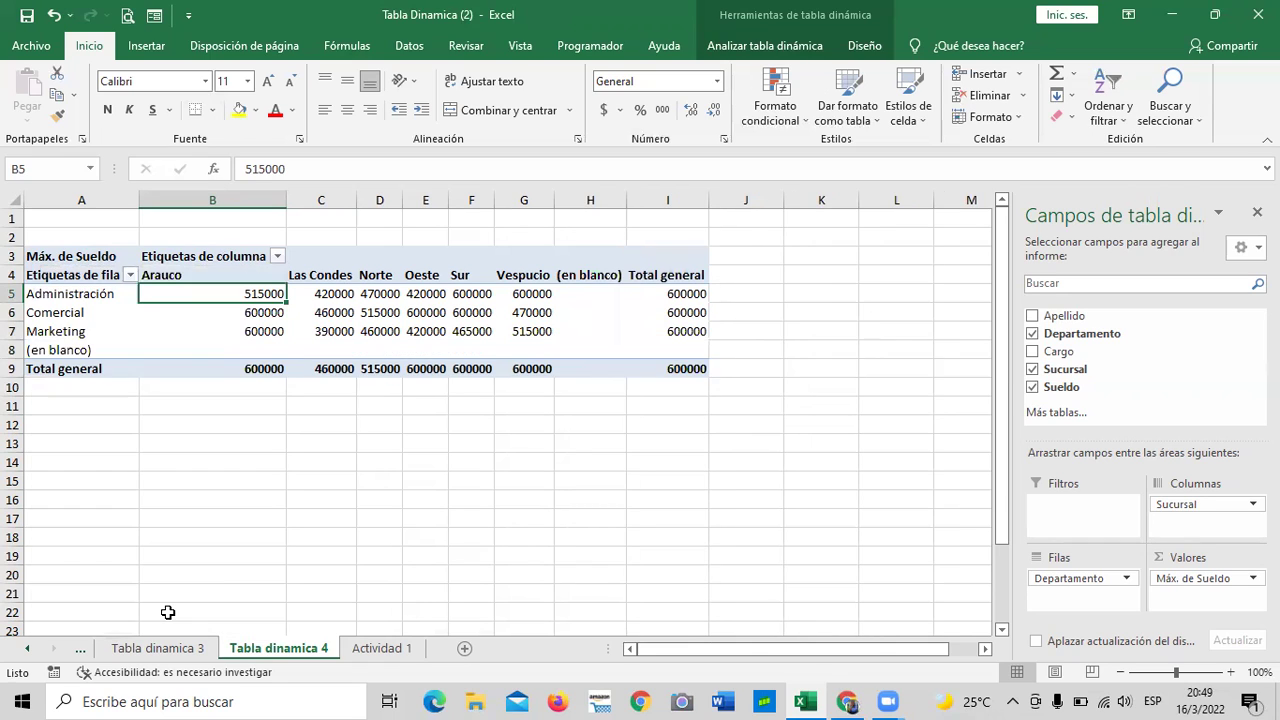
pyautogui.click(455, 557)
pyautogui.click(70, 341)
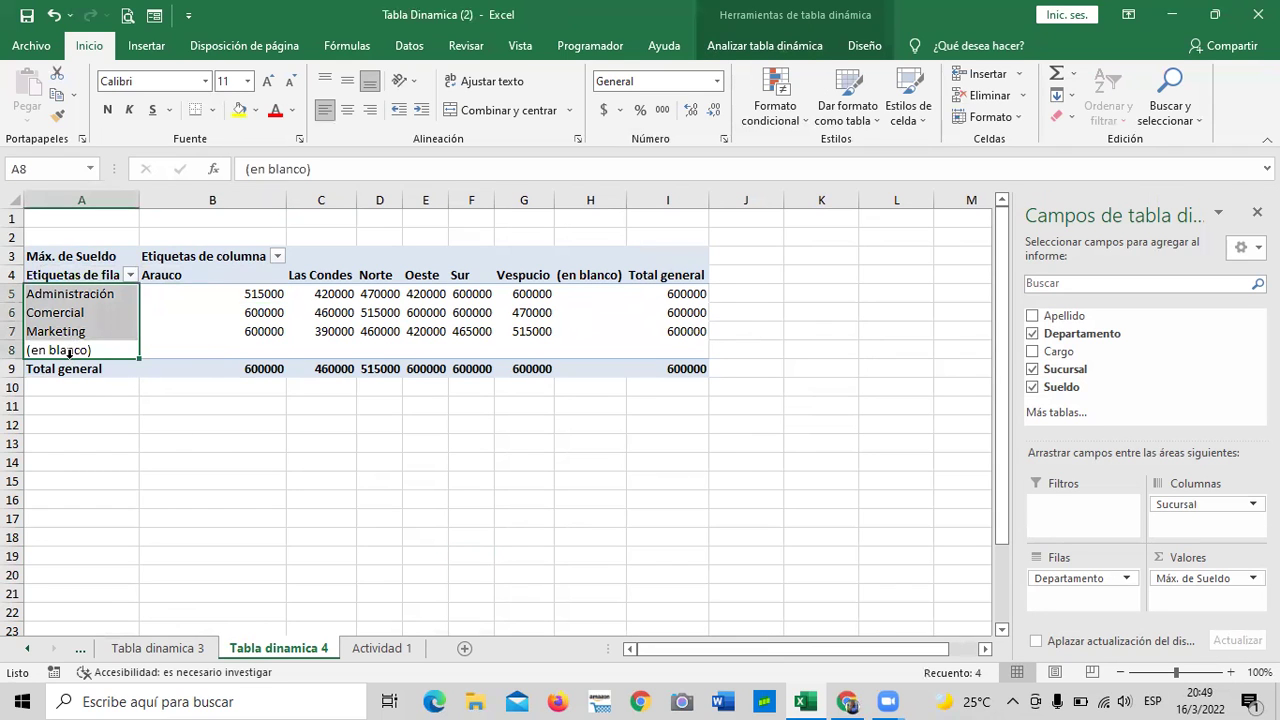
pyautogui.click(590, 275)
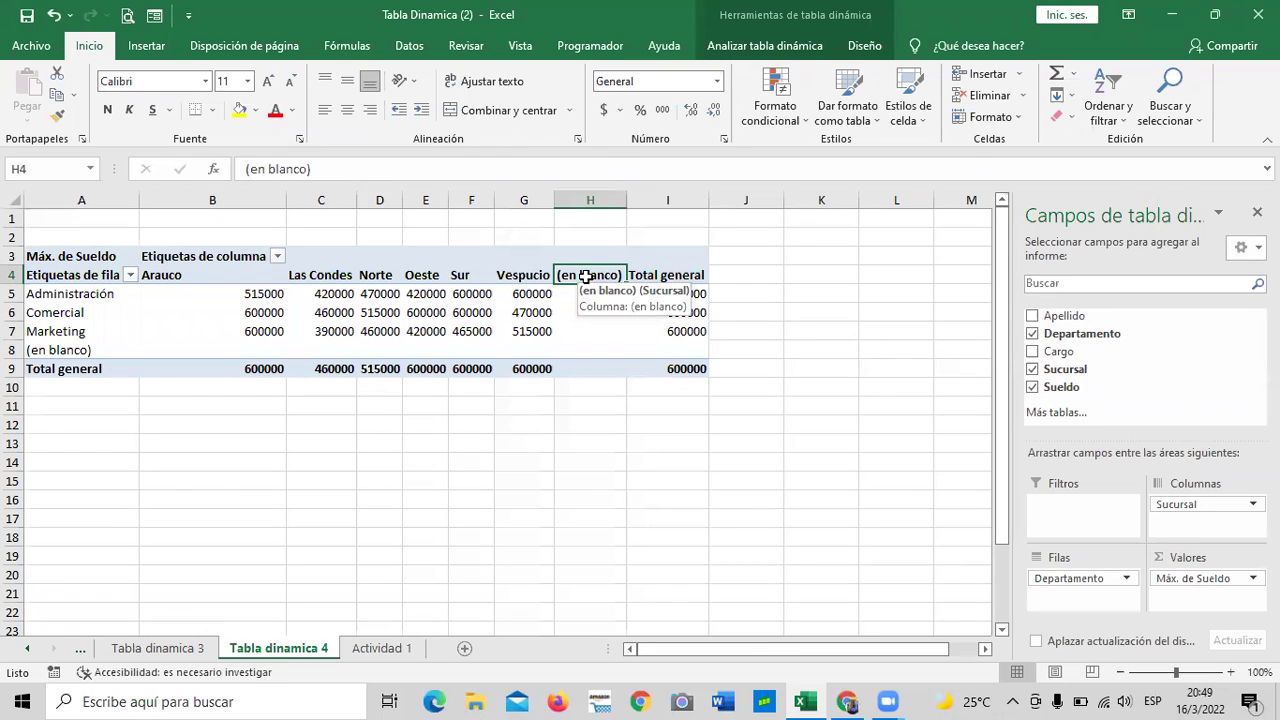
# Step: Exclude (en blanco) from the Sucursal column labels of the pivot table again
pyautogui.click(277, 257)
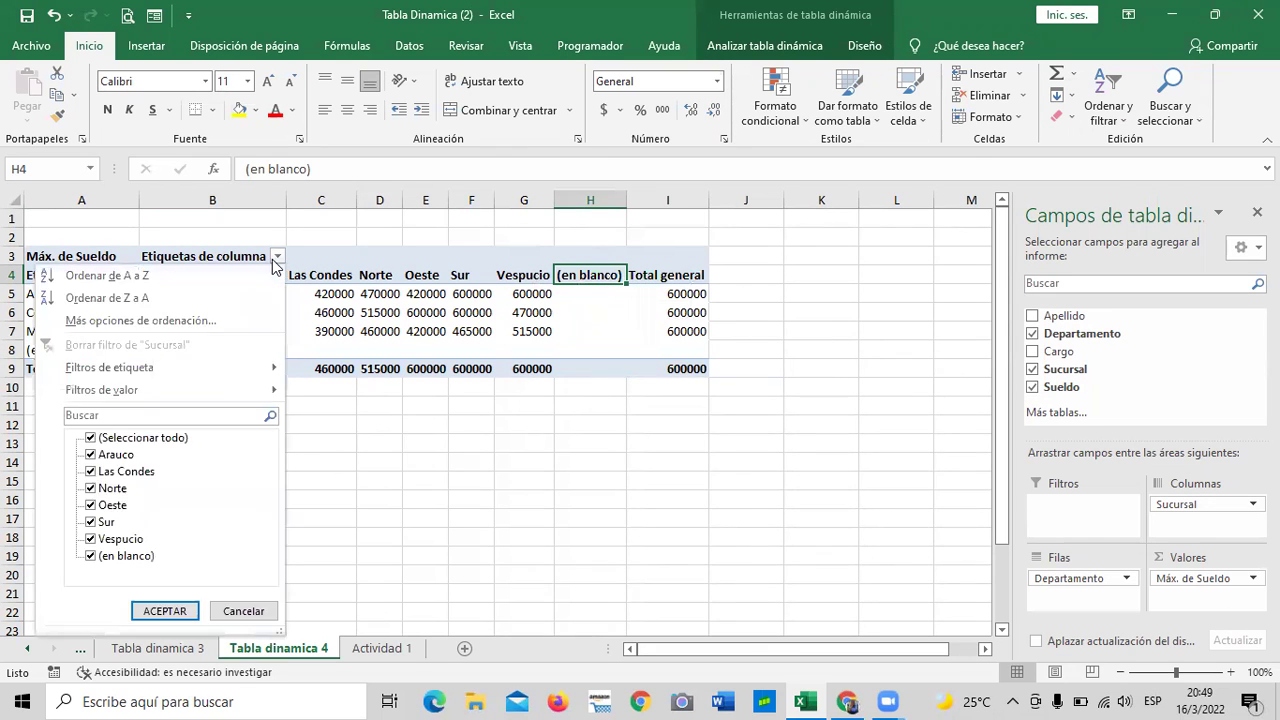
pyautogui.click(90, 556)
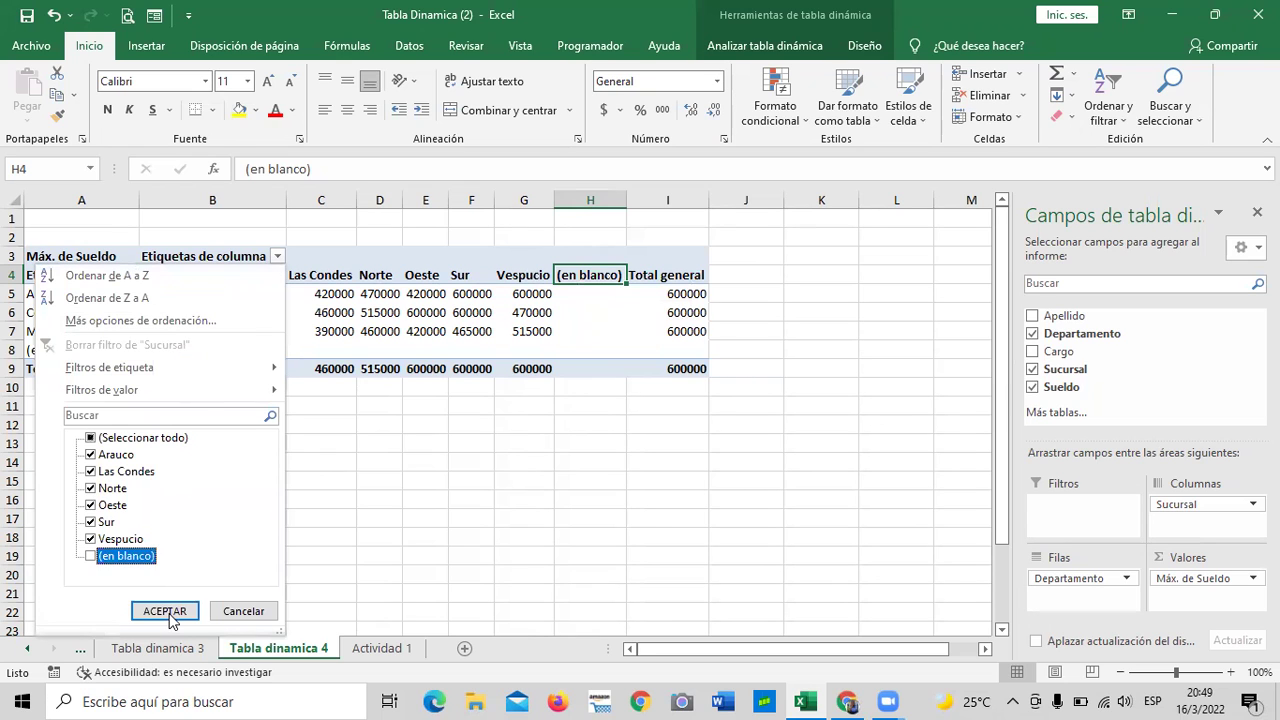
pyautogui.click(165, 611)
pyautogui.click(385, 551)
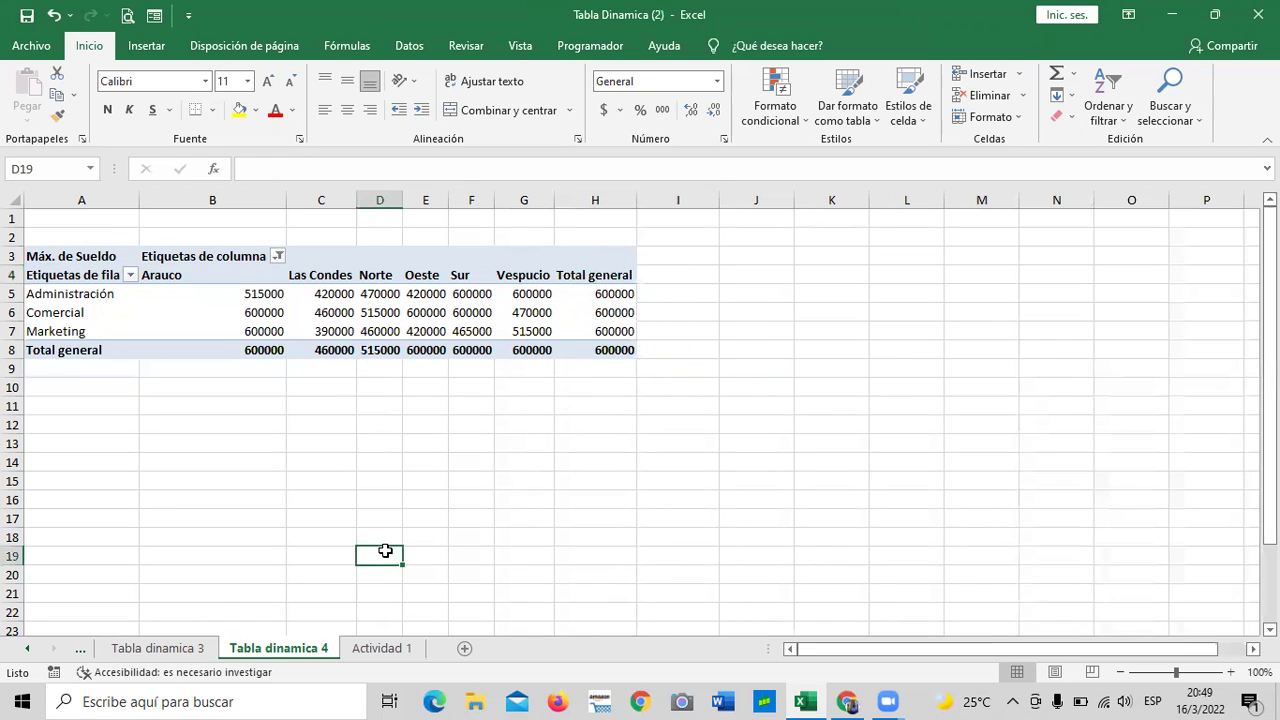
# Step: Review the pivot table options for printing, data, display, totals and layout, and close them without changes
pyautogui.click(366, 292)
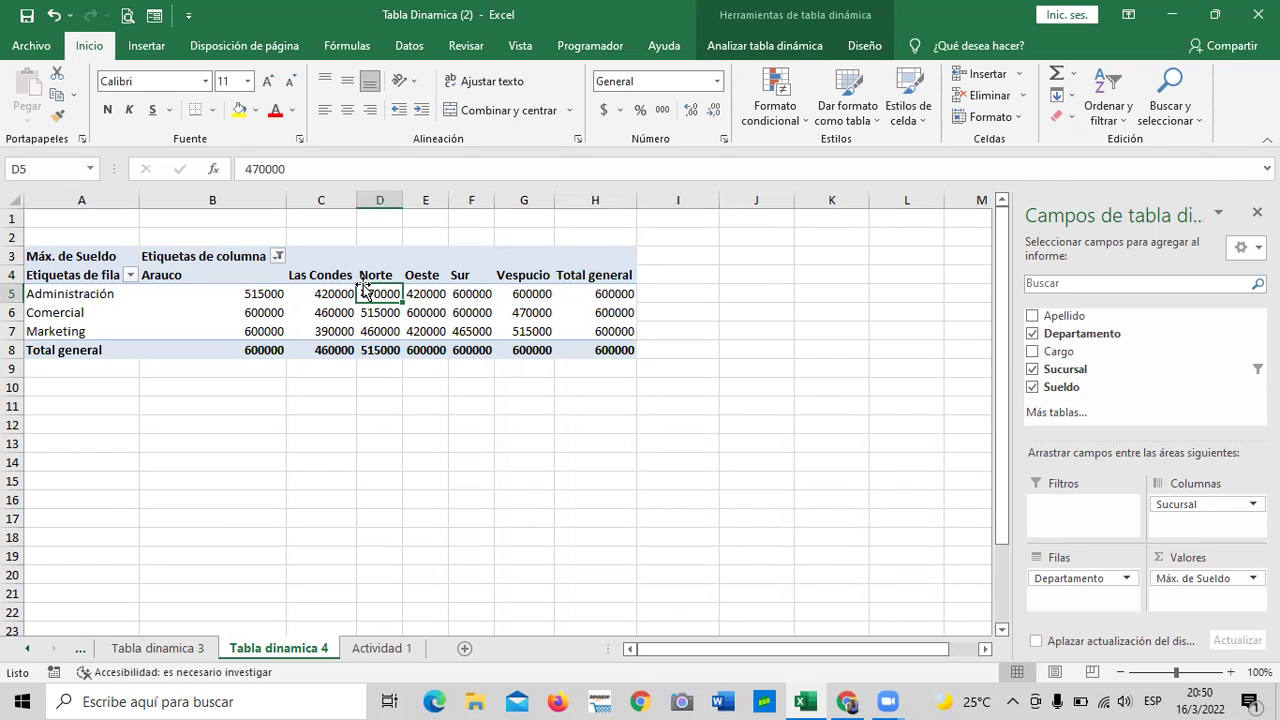
pyautogui.rightClick(240, 350)
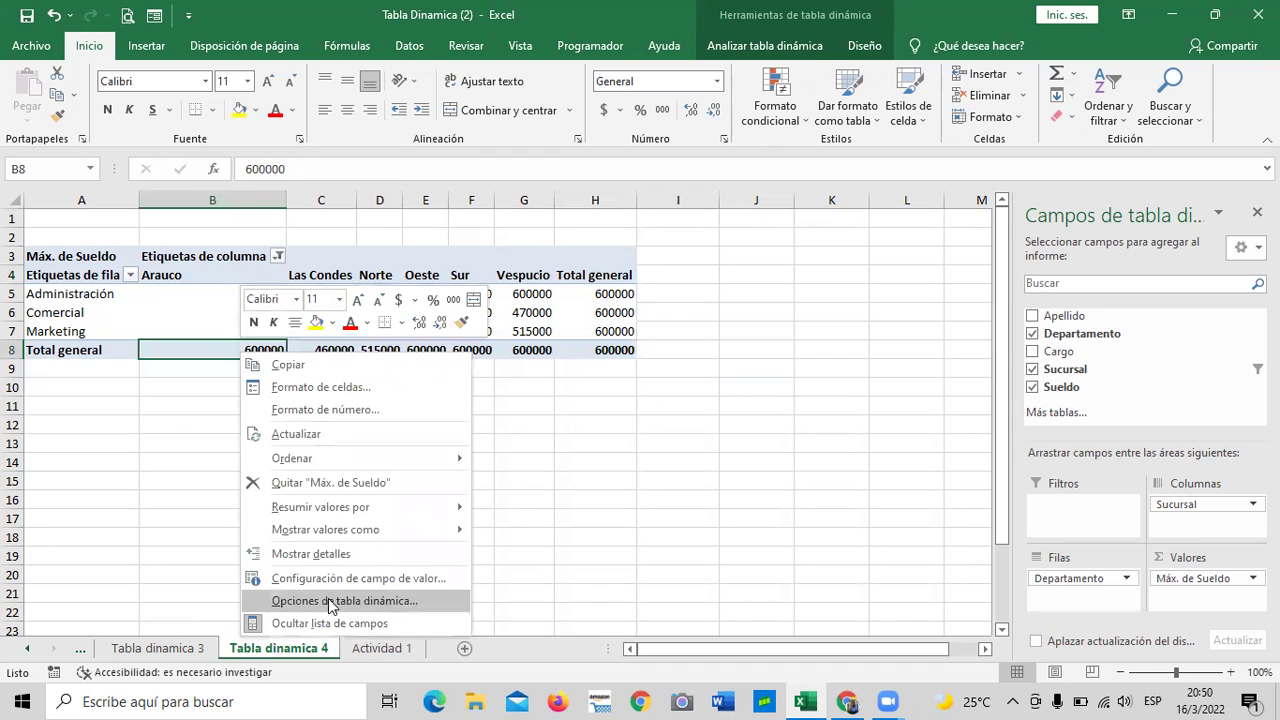
pyautogui.click(330, 601)
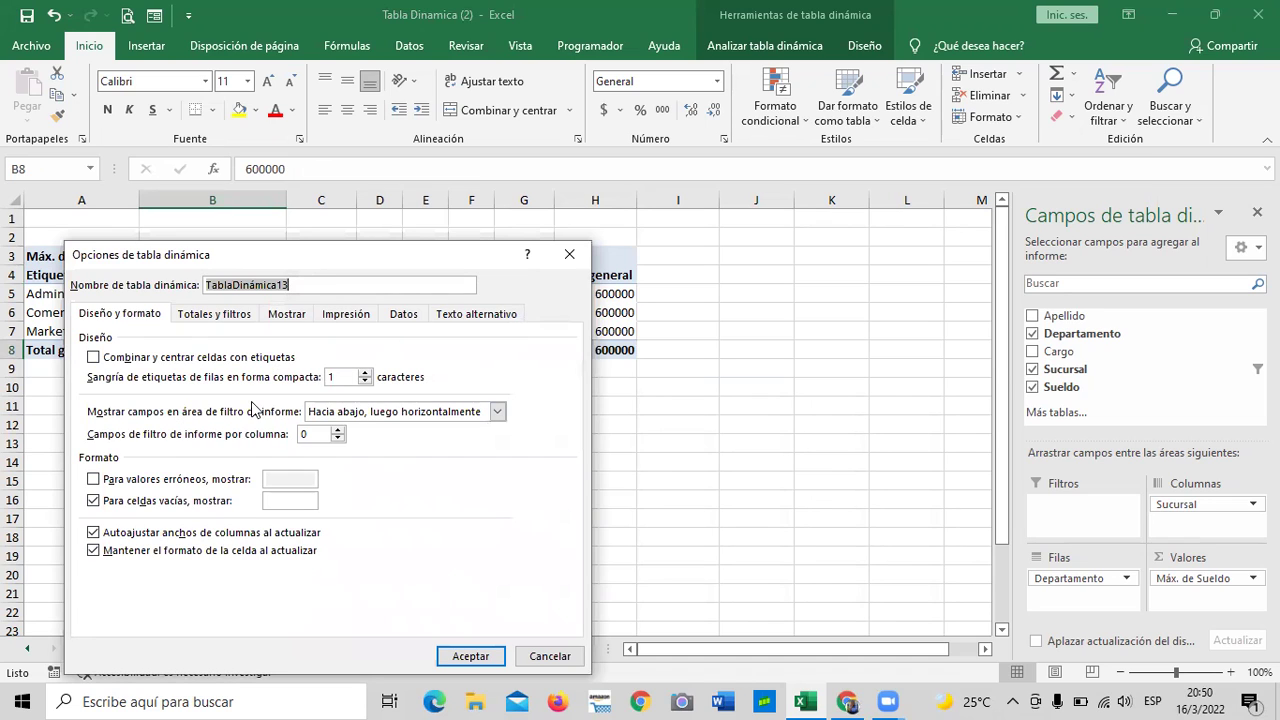
pyautogui.click(340, 318)
pyautogui.click(403, 318)
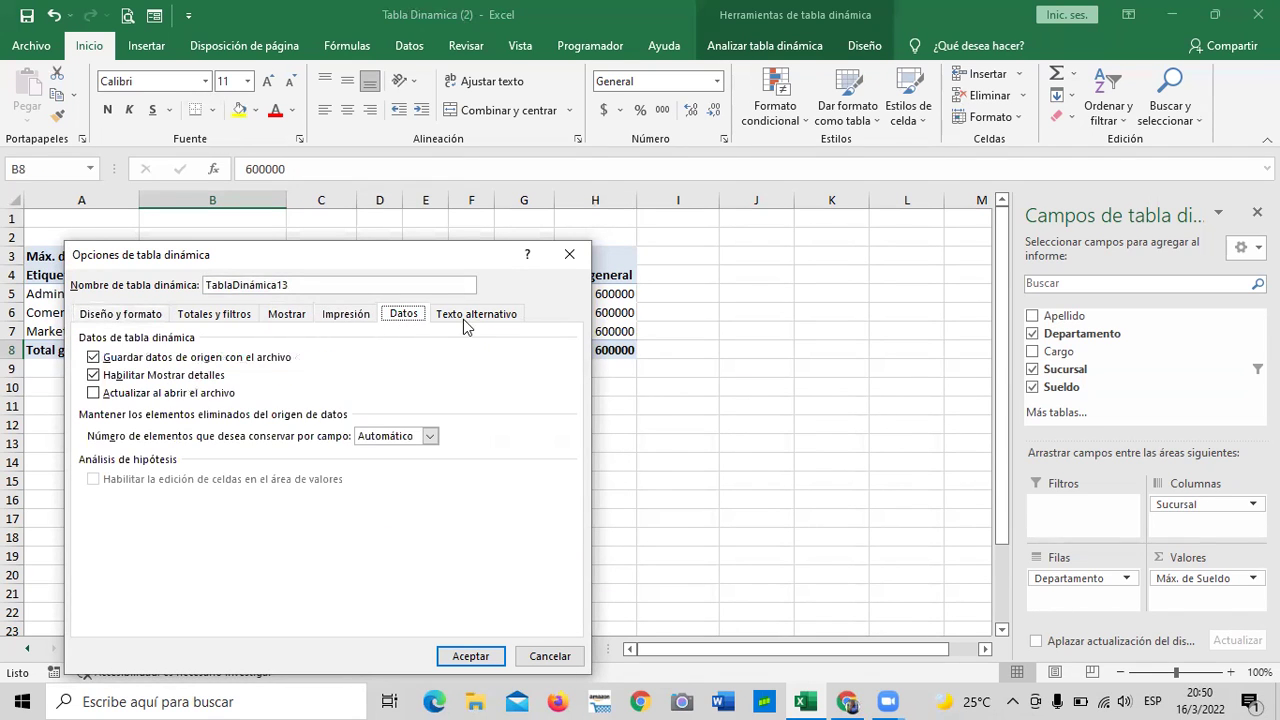
pyautogui.click(290, 316)
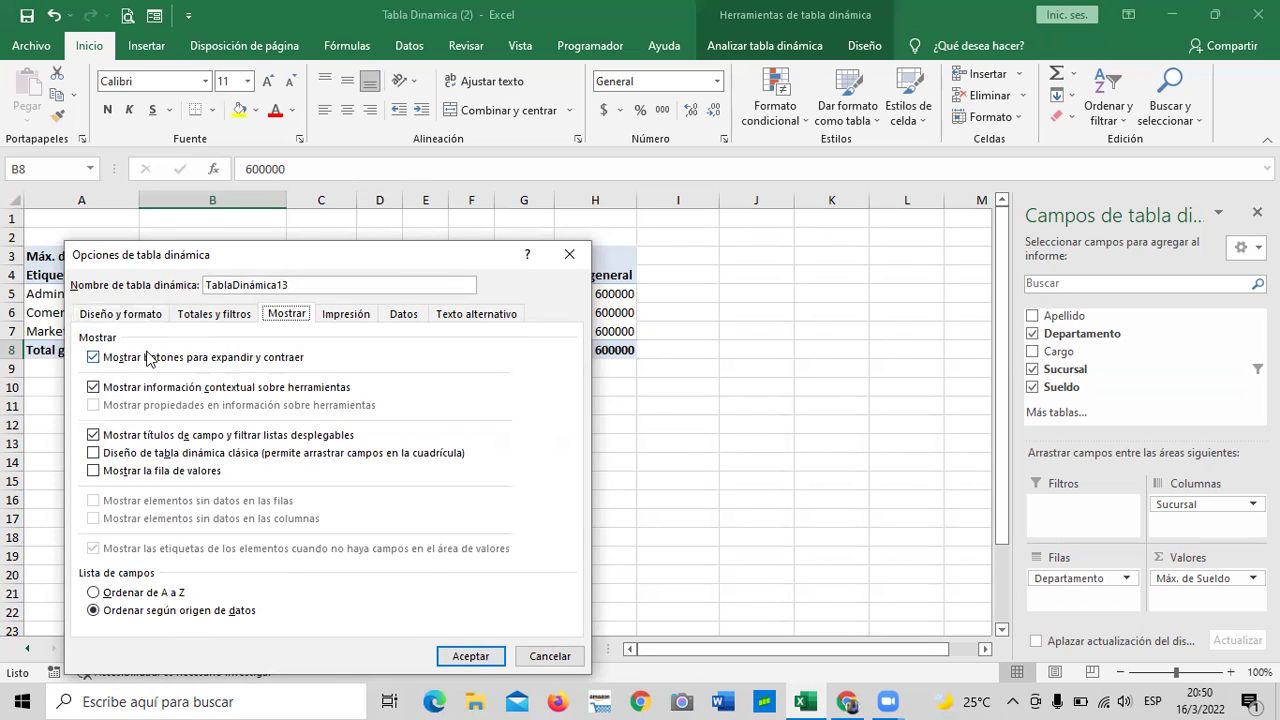
pyautogui.click(195, 318)
pyautogui.click(155, 318)
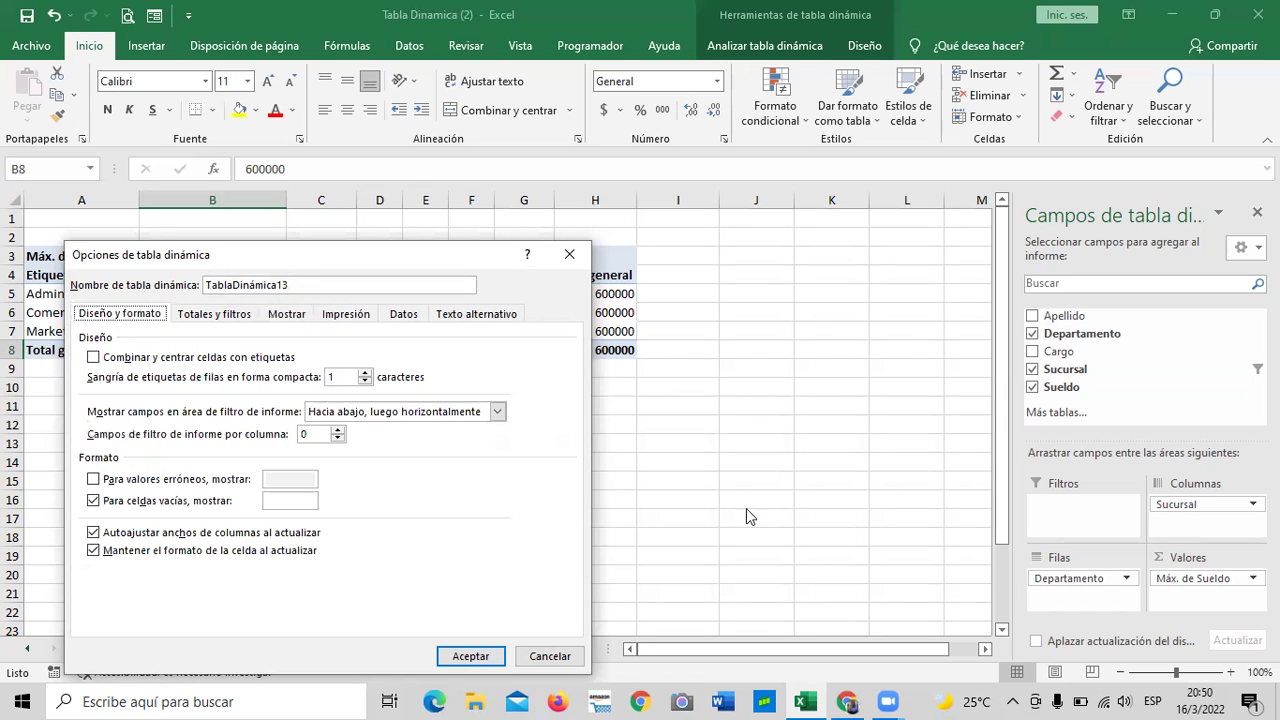
pyautogui.click(545, 658)
pyautogui.click(578, 518)
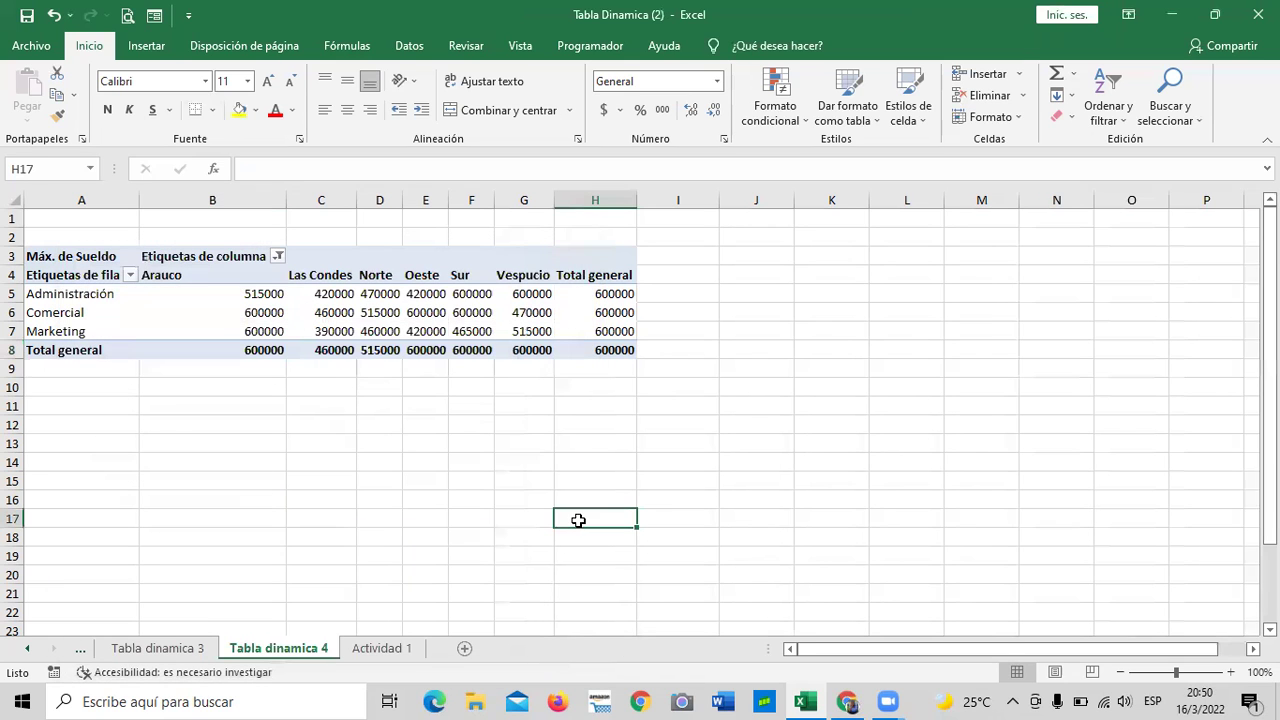
# Step: Try the select-all and (en blanco) choices in the Sucursal filter, review its label and value filters, and keep (en blanco) excluded
pyautogui.click(388, 311)
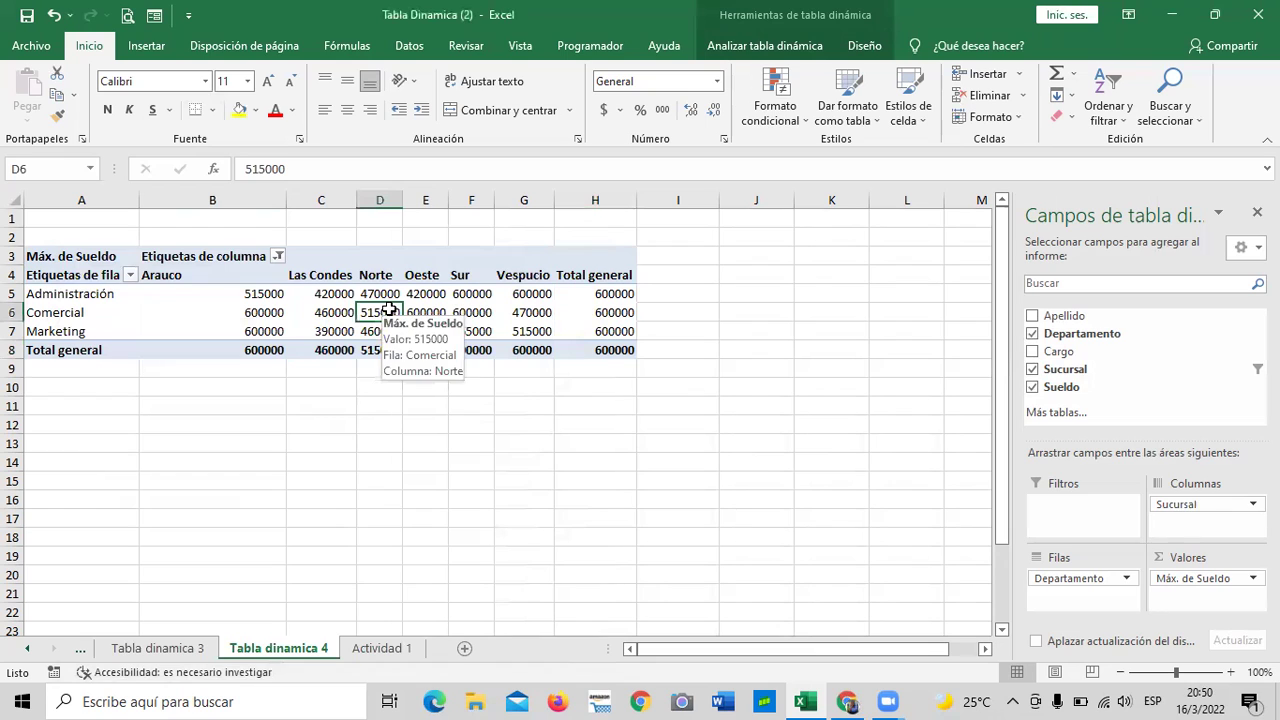
pyautogui.click(310, 275)
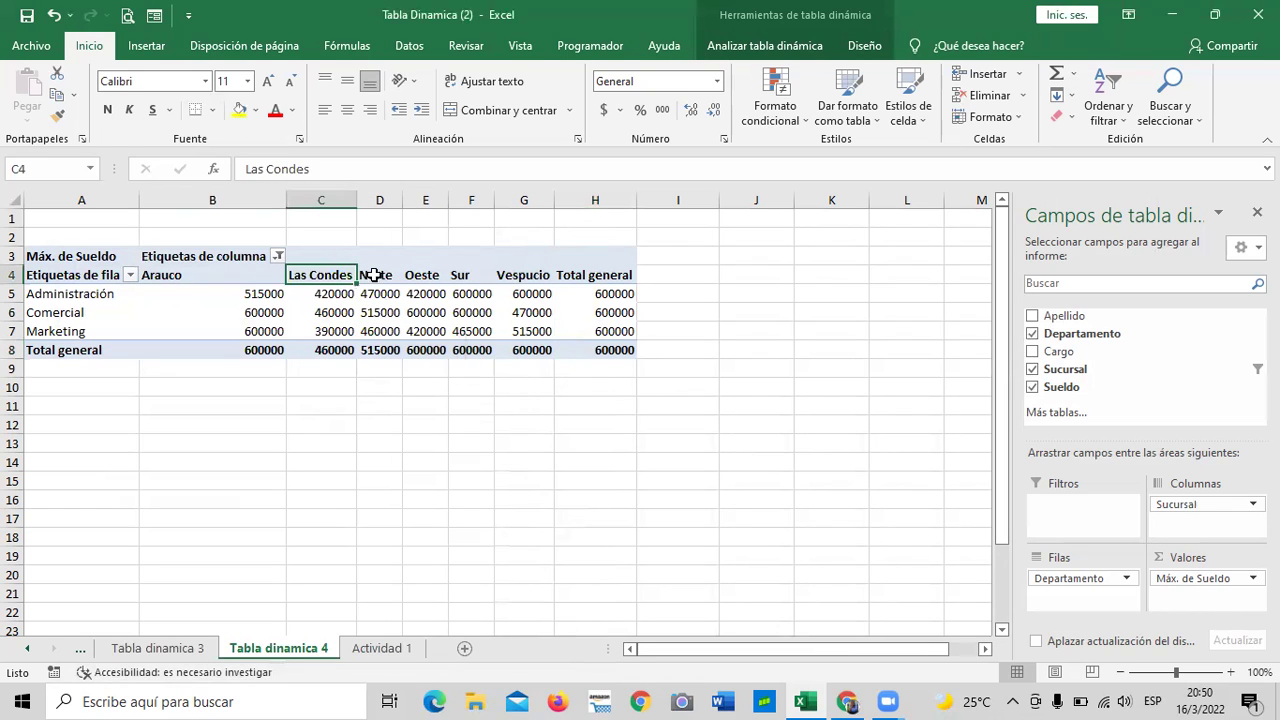
pyautogui.click(449, 275)
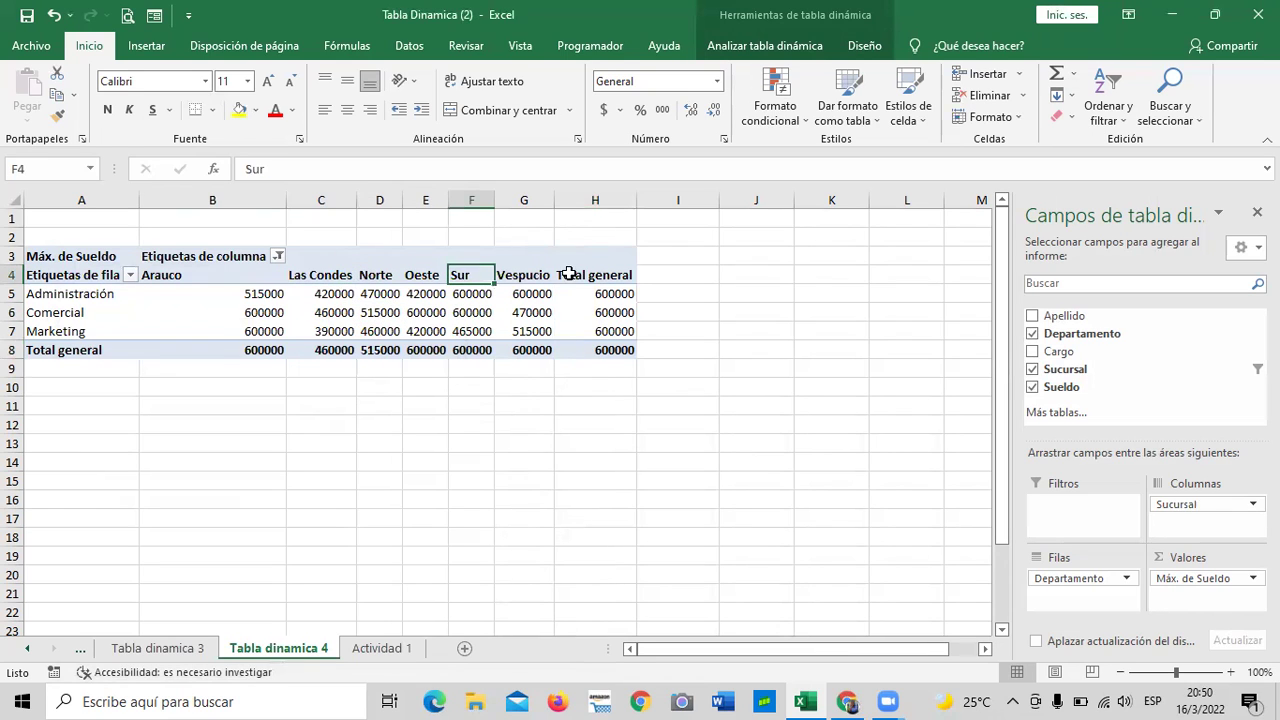
pyautogui.click(278, 256)
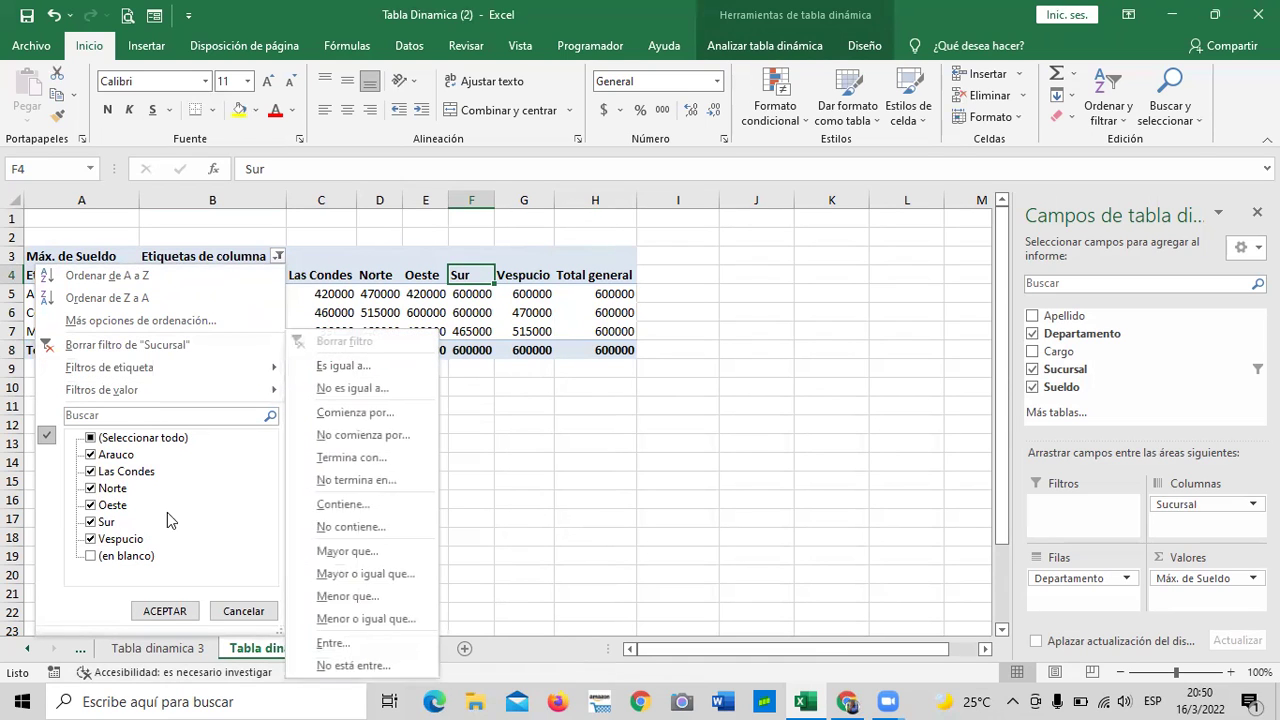
pyautogui.click(91, 438)
pyautogui.click(91, 438)
pyautogui.click(91, 438)
pyautogui.click(92, 556)
pyautogui.click(92, 556)
pyautogui.moveTo(180, 396)
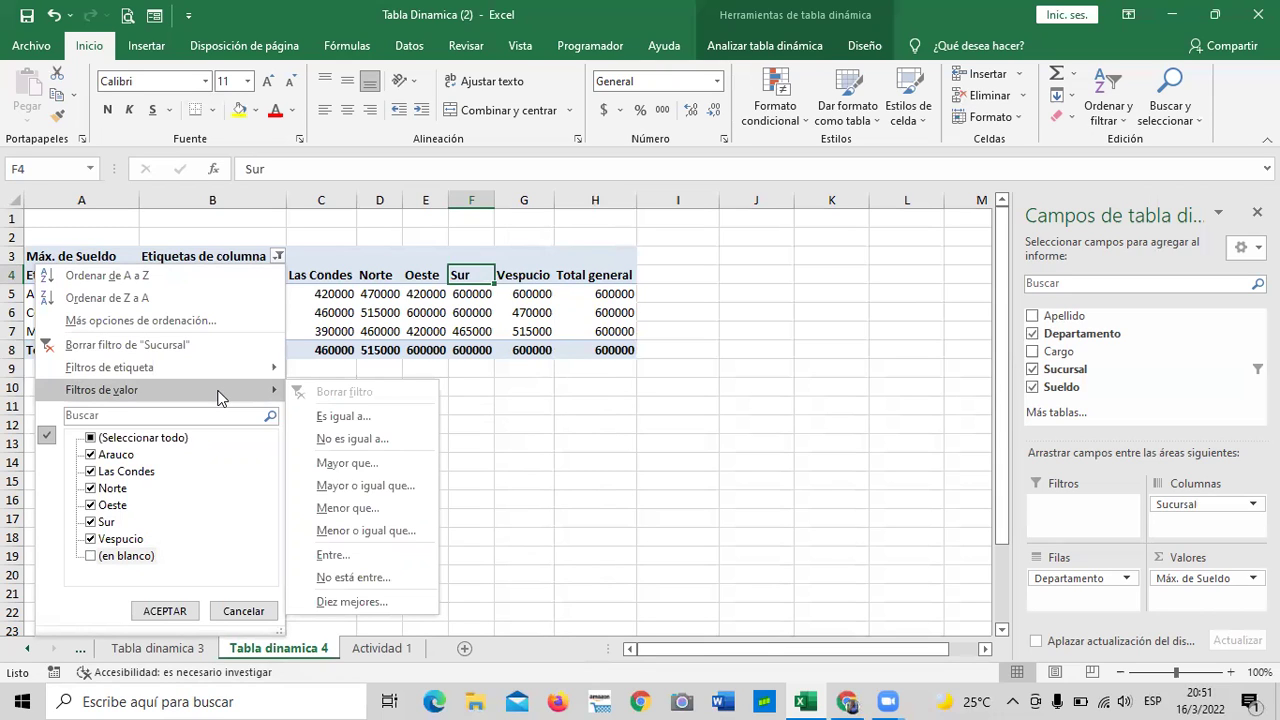
pyautogui.moveTo(206, 369)
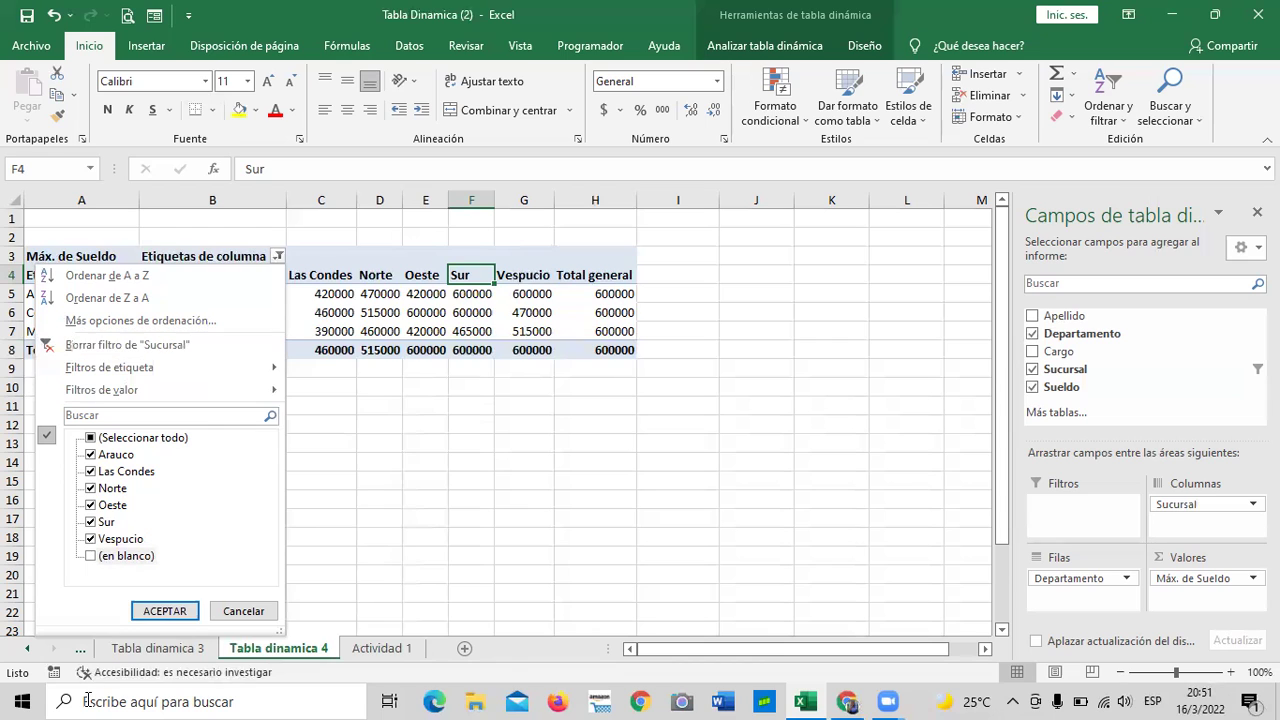
pyautogui.click(163, 611)
pyautogui.click(421, 503)
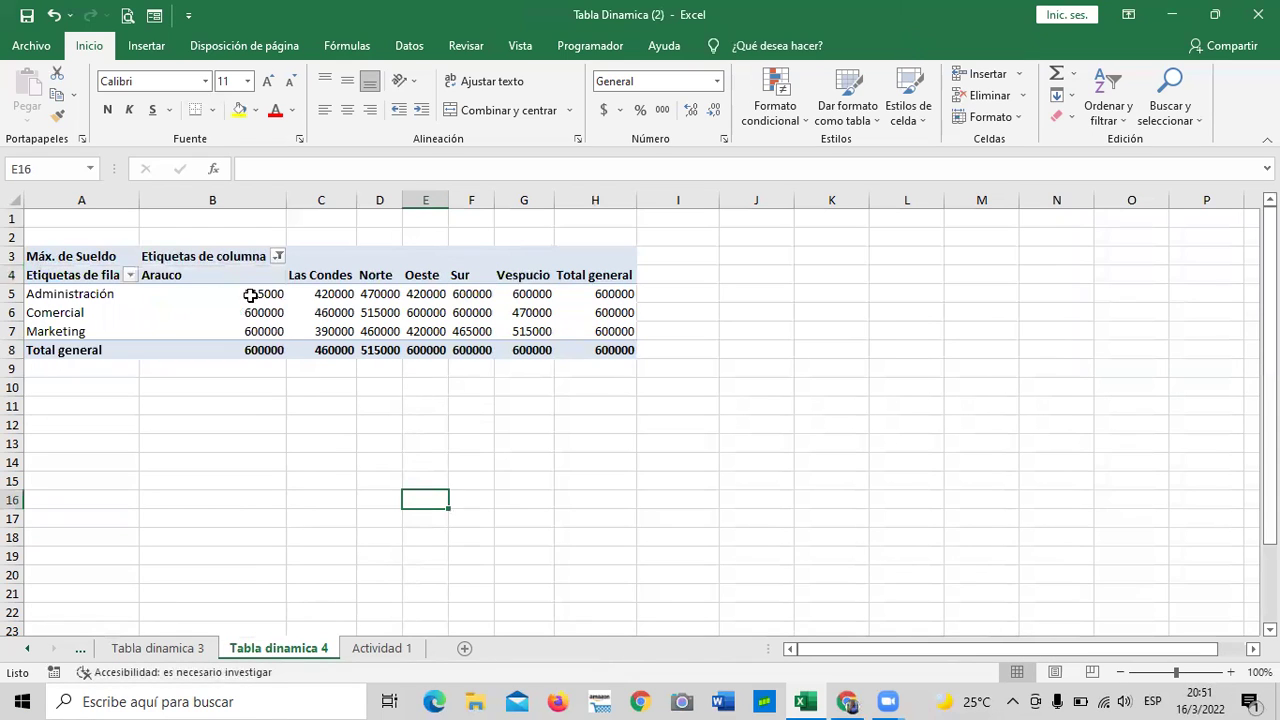
# Step: Look over the source choices for a new pivot table, including external data, without inserting one
pyautogui.click(177, 306)
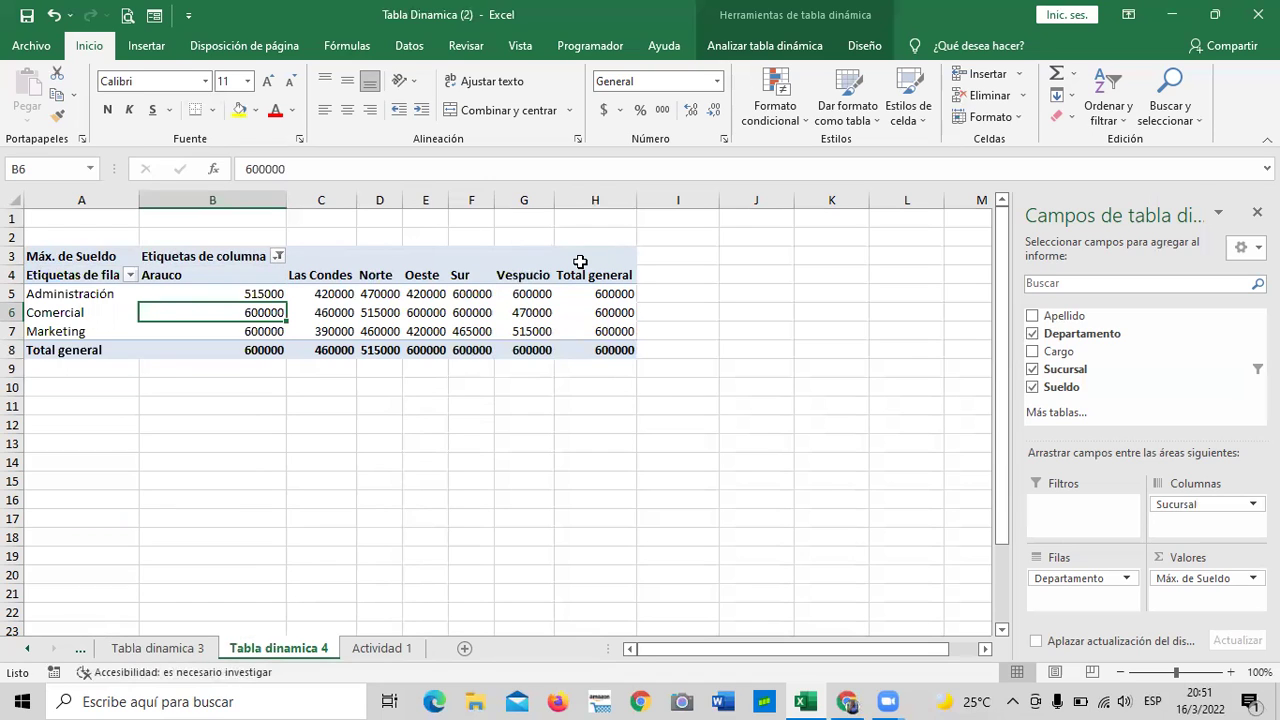
pyautogui.click(484, 518)
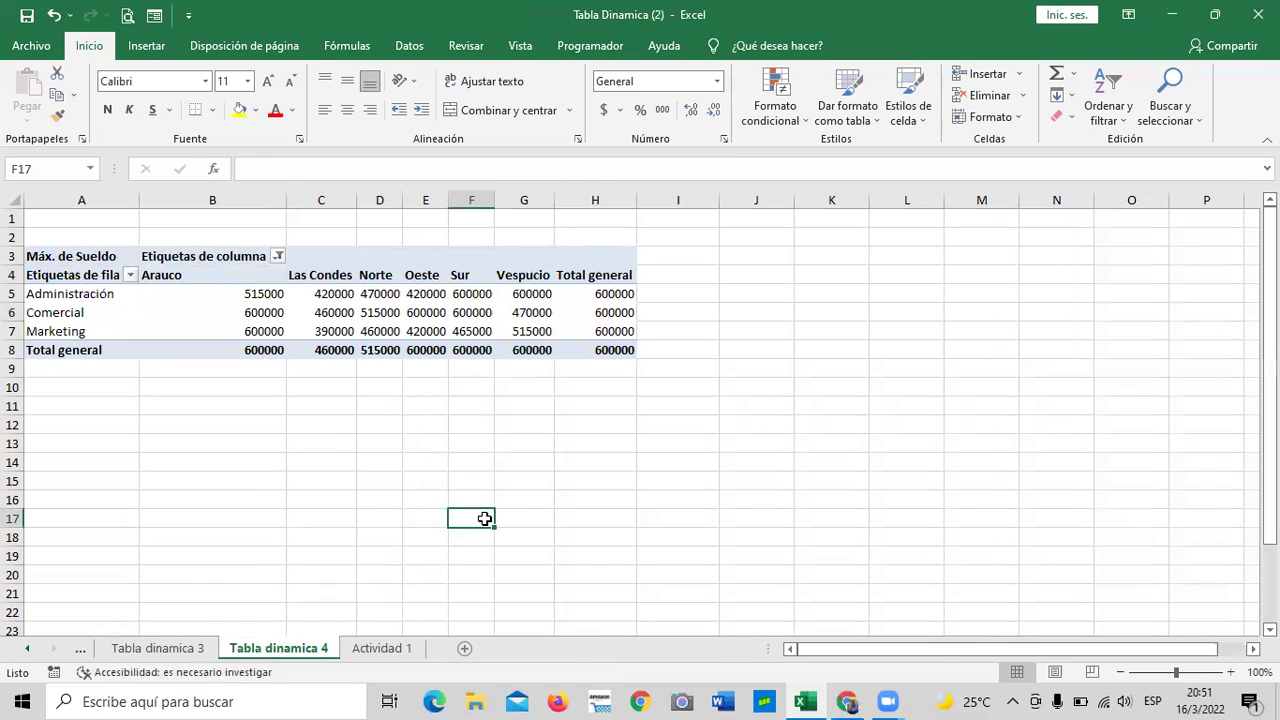
pyautogui.click(135, 47)
pyautogui.click(46, 119)
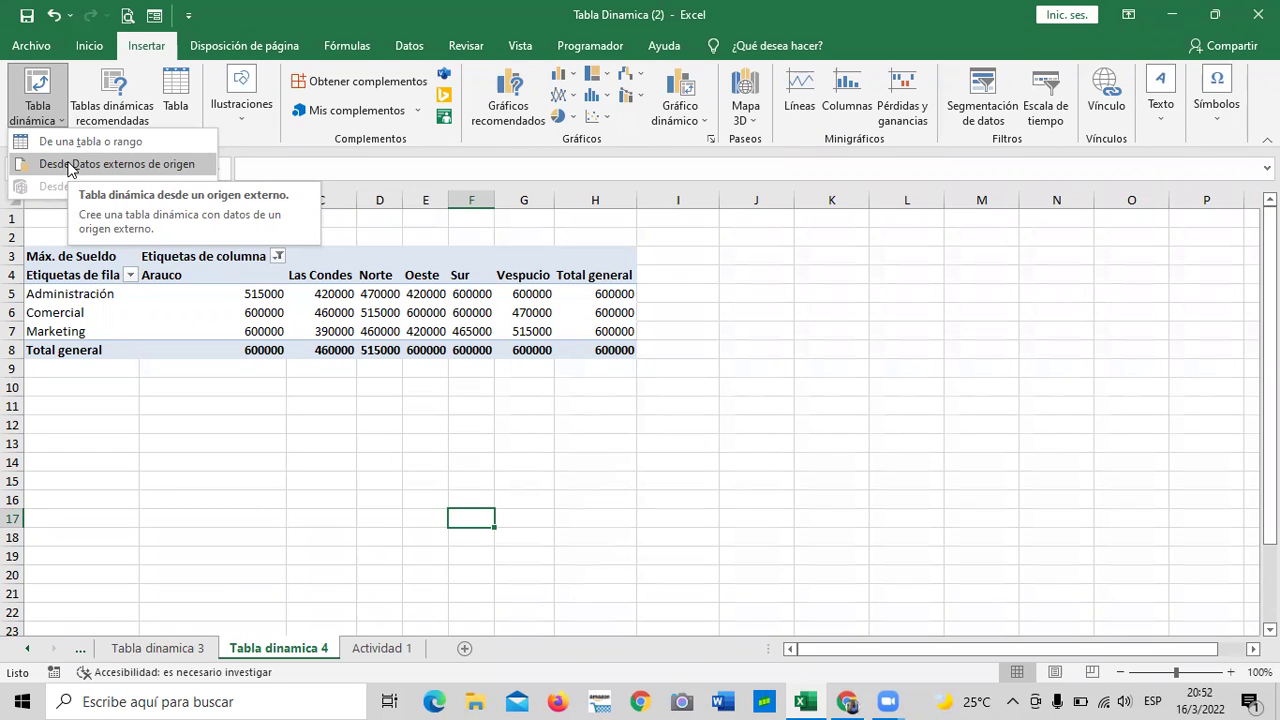
pyautogui.click(327, 453)
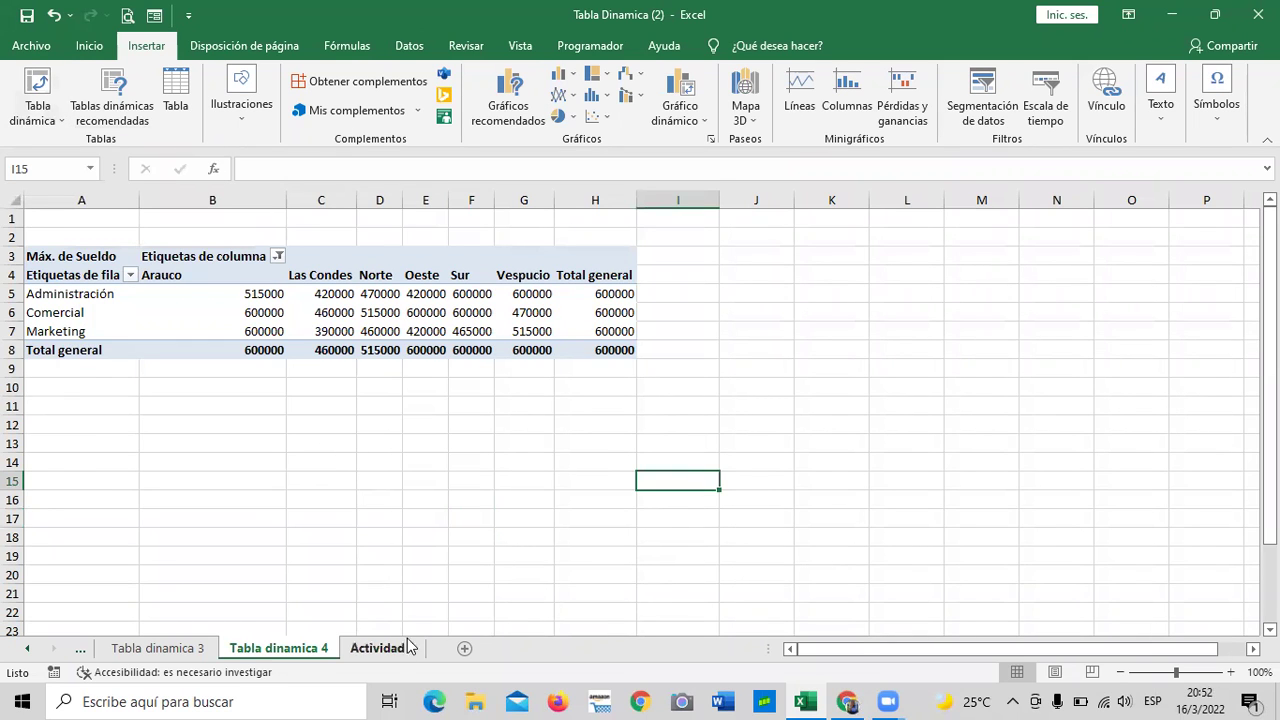
# Step: Go through the Tabla dinamica 3 and 4 sheets and reread the four pivot table requirements on Actividad 1
pyautogui.click(404, 649)
pyautogui.click(193, 660)
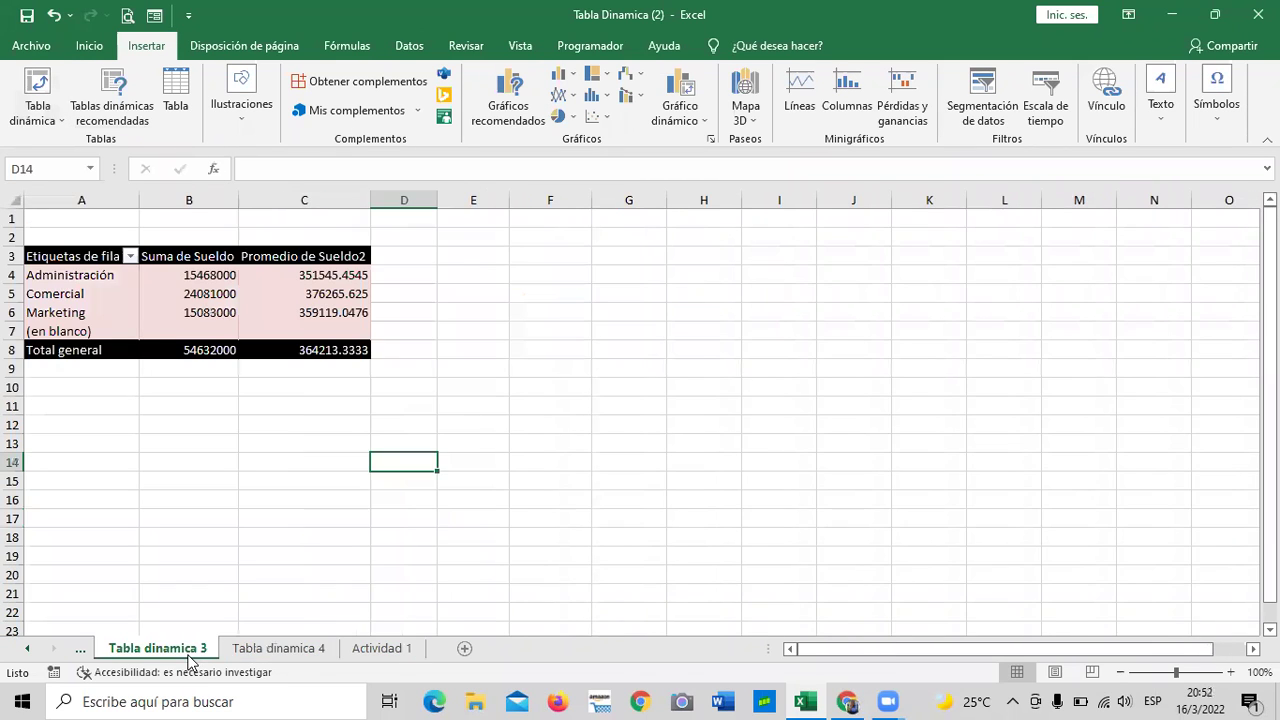
pyautogui.click(277, 652)
pyautogui.click(385, 648)
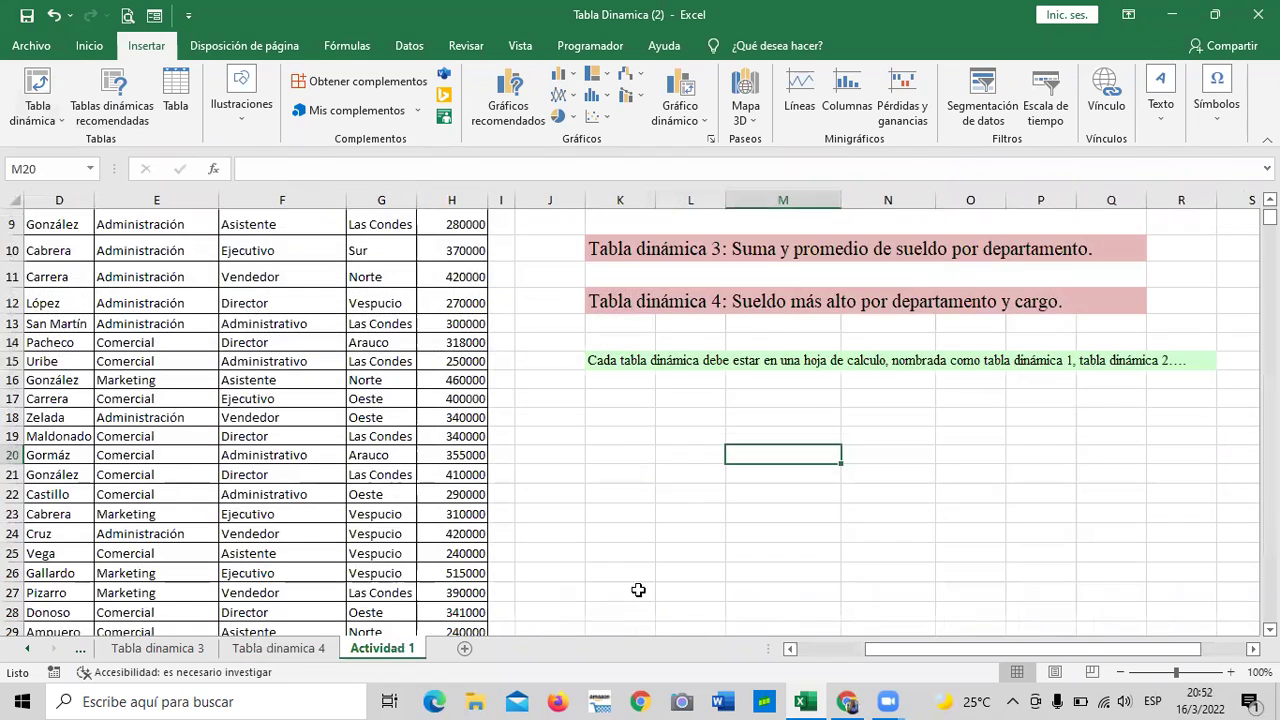
pyautogui.scroll(3, 636, 590)
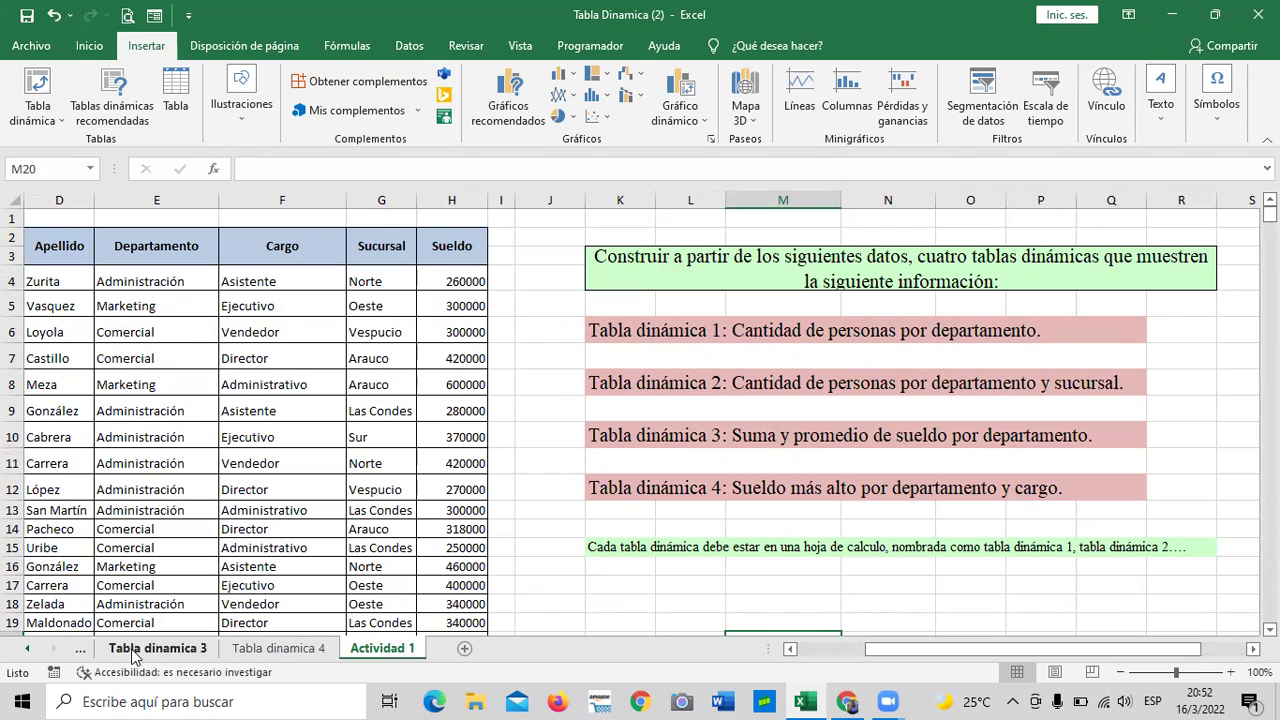
# Step: On Tabla dinamica 3, examine the Promedio de Sueldo2 column and the layout choices for the pivot table field list
pyautogui.click(28, 649)
pyautogui.click(273, 650)
pyautogui.moveTo(322, 262); pyautogui.dragTo(327, 264)
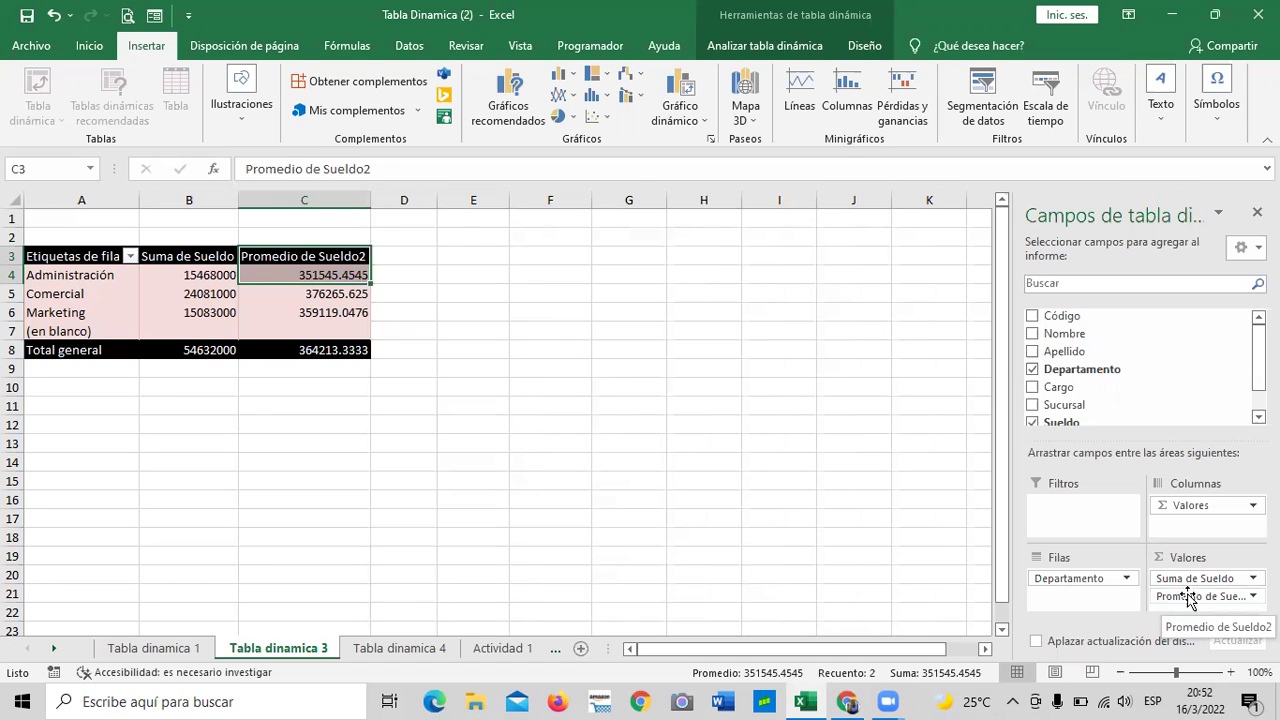
pyautogui.click(1245, 247)
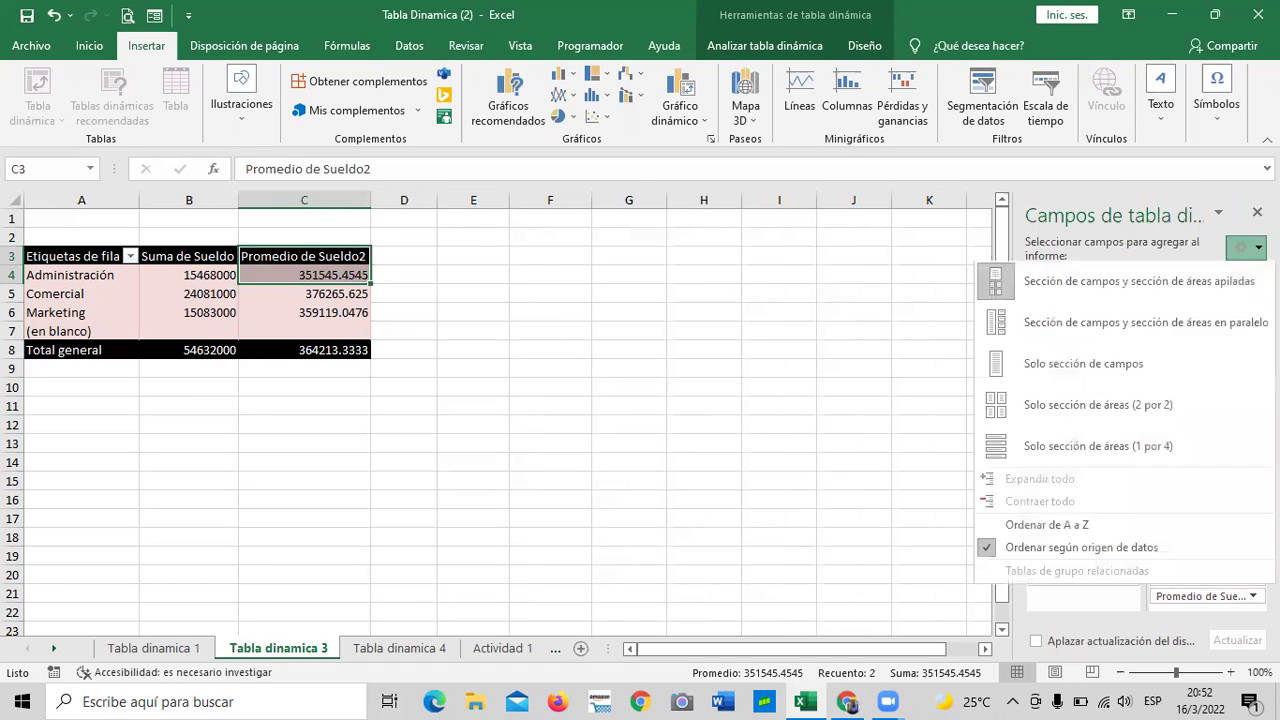
pyautogui.click(627, 354)
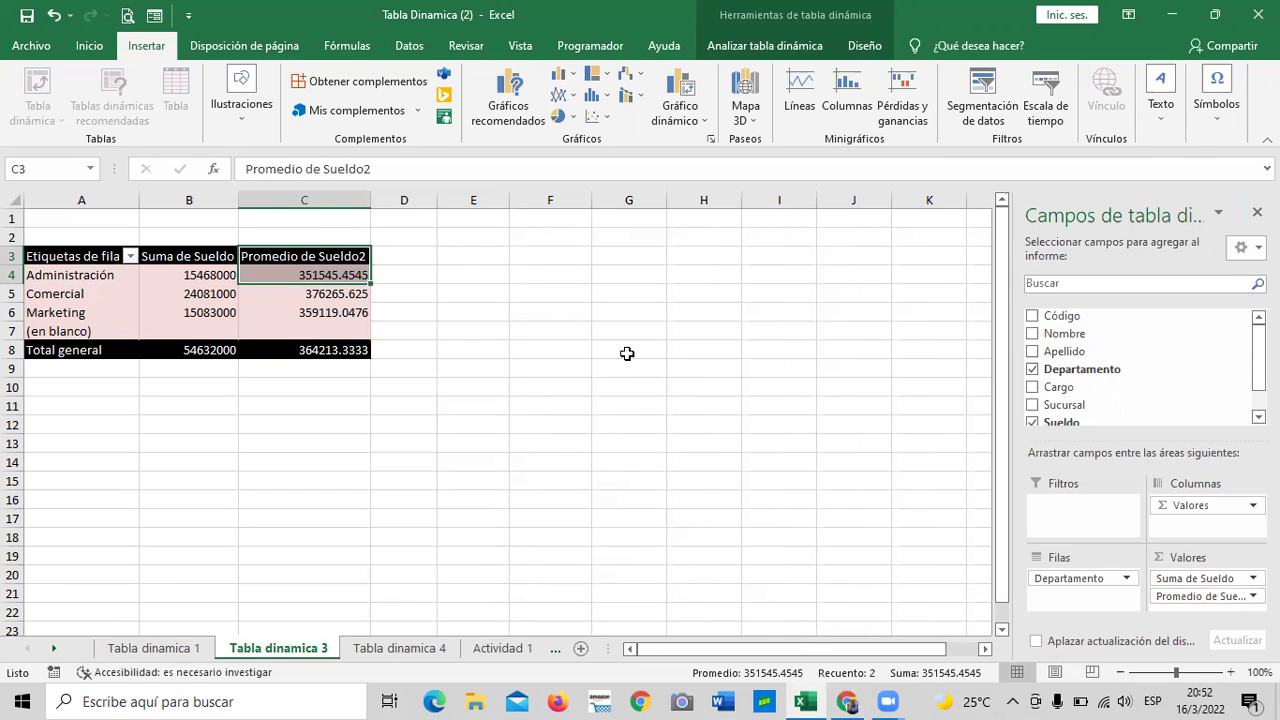
pyautogui.click(627, 354)
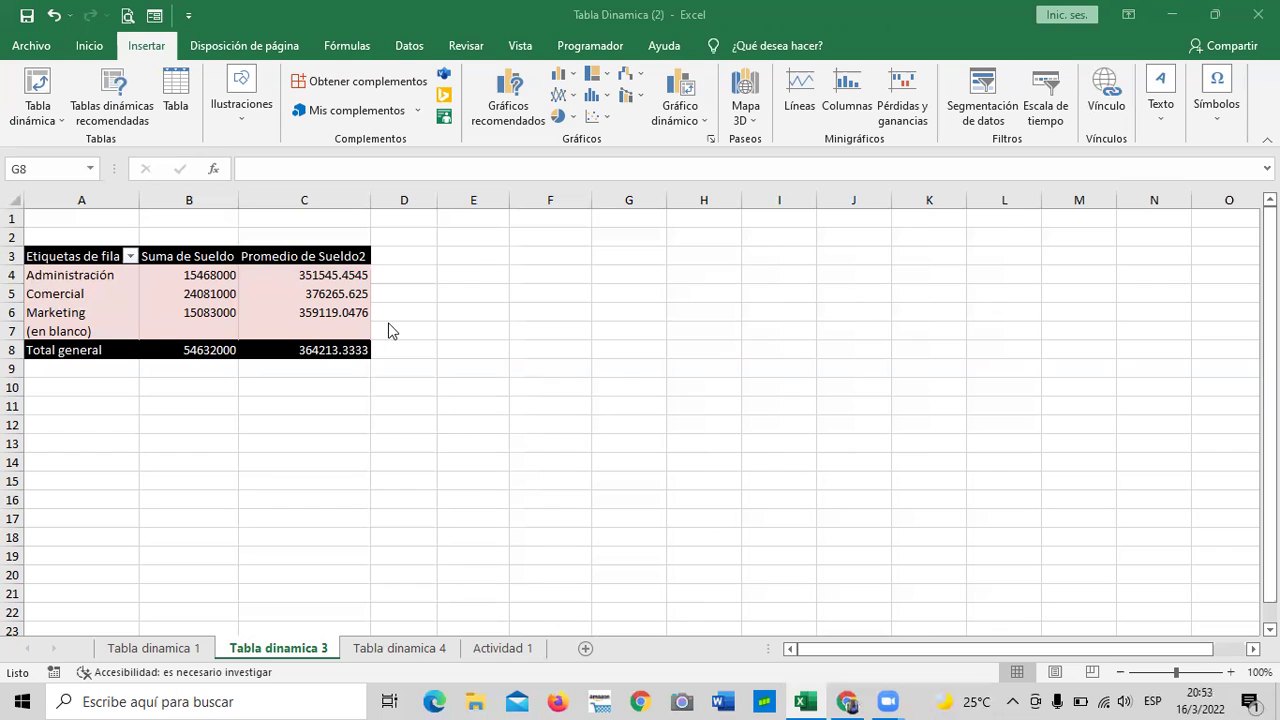
pyautogui.click(463, 152)
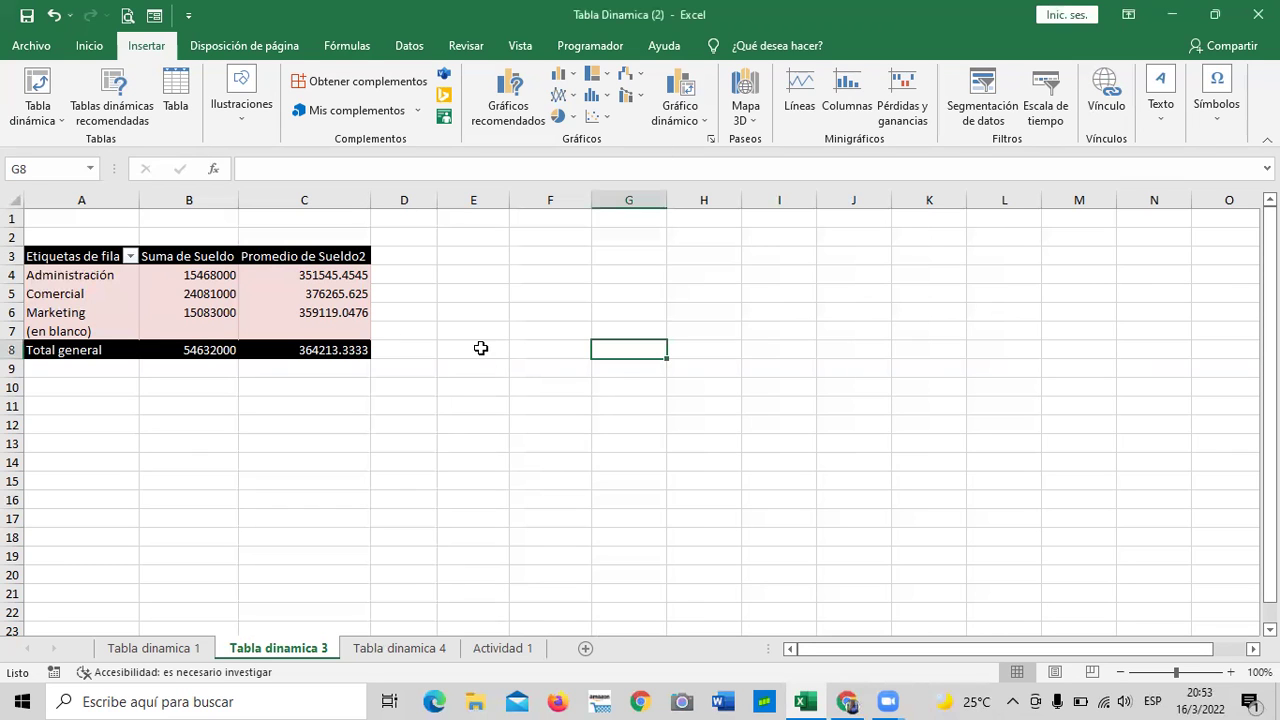
# Step: Go through the Tabla dinamica 3 and 4 sheets and review the data and pivot table requirements on Actividad 1
pyautogui.click(287, 647)
pyautogui.click(398, 648)
pyautogui.click(503, 649)
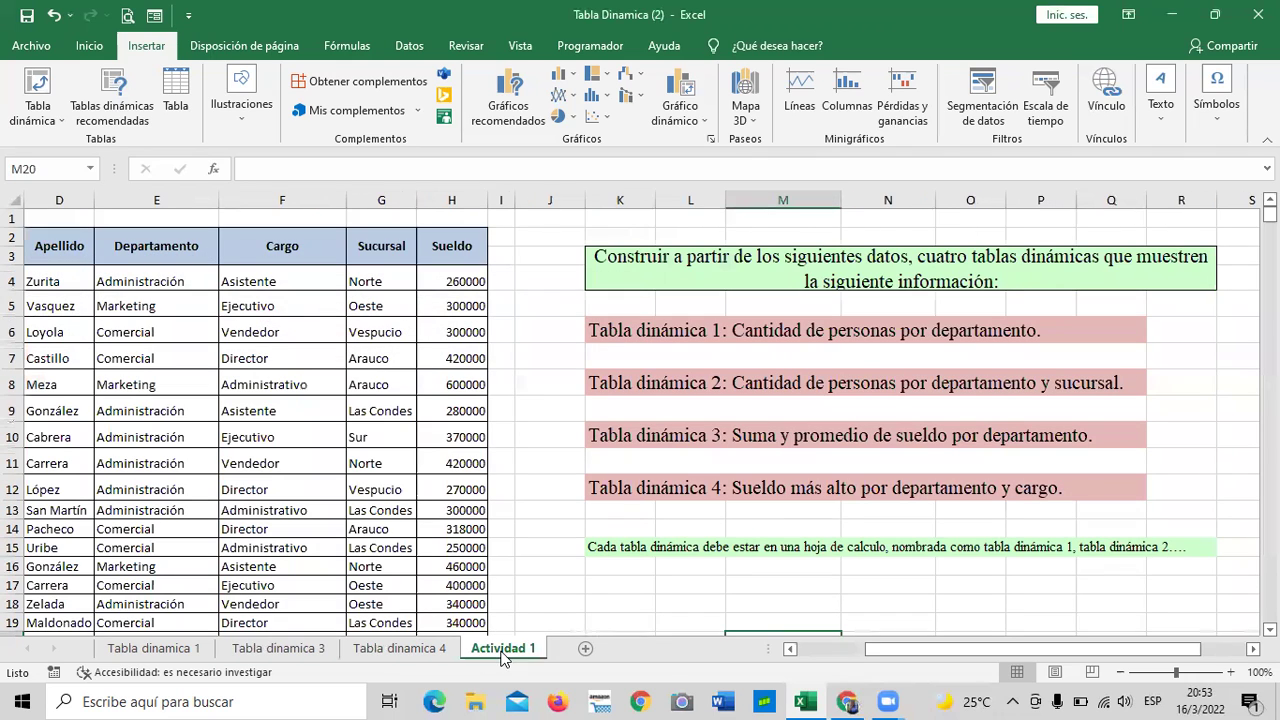
pyautogui.scroll(-4, 736, 460)
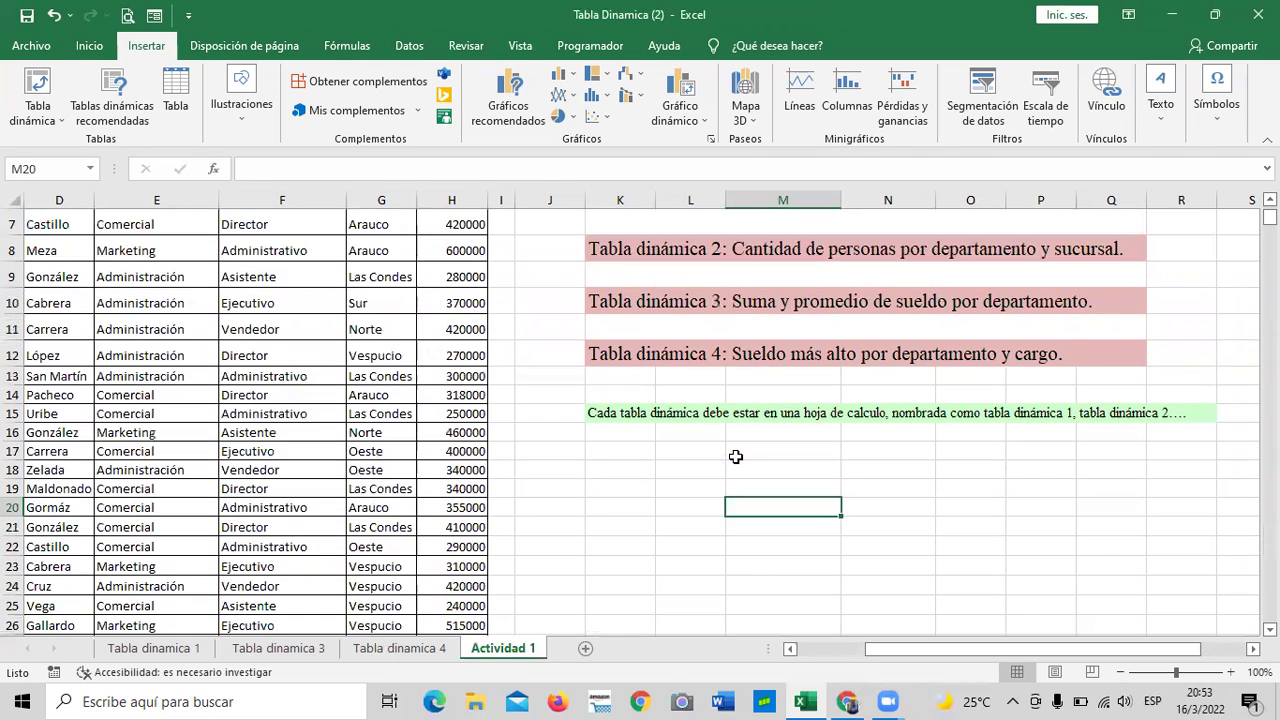
pyautogui.scroll(3, 735, 463)
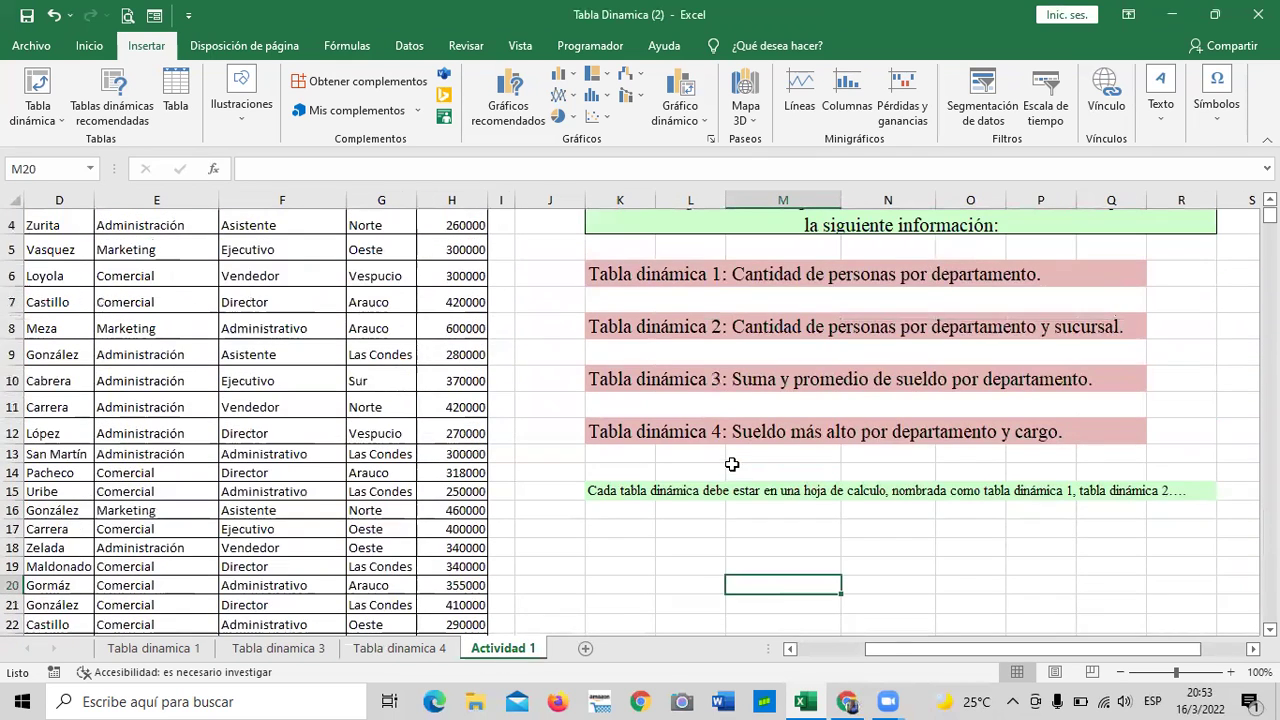
pyautogui.click(912, 542)
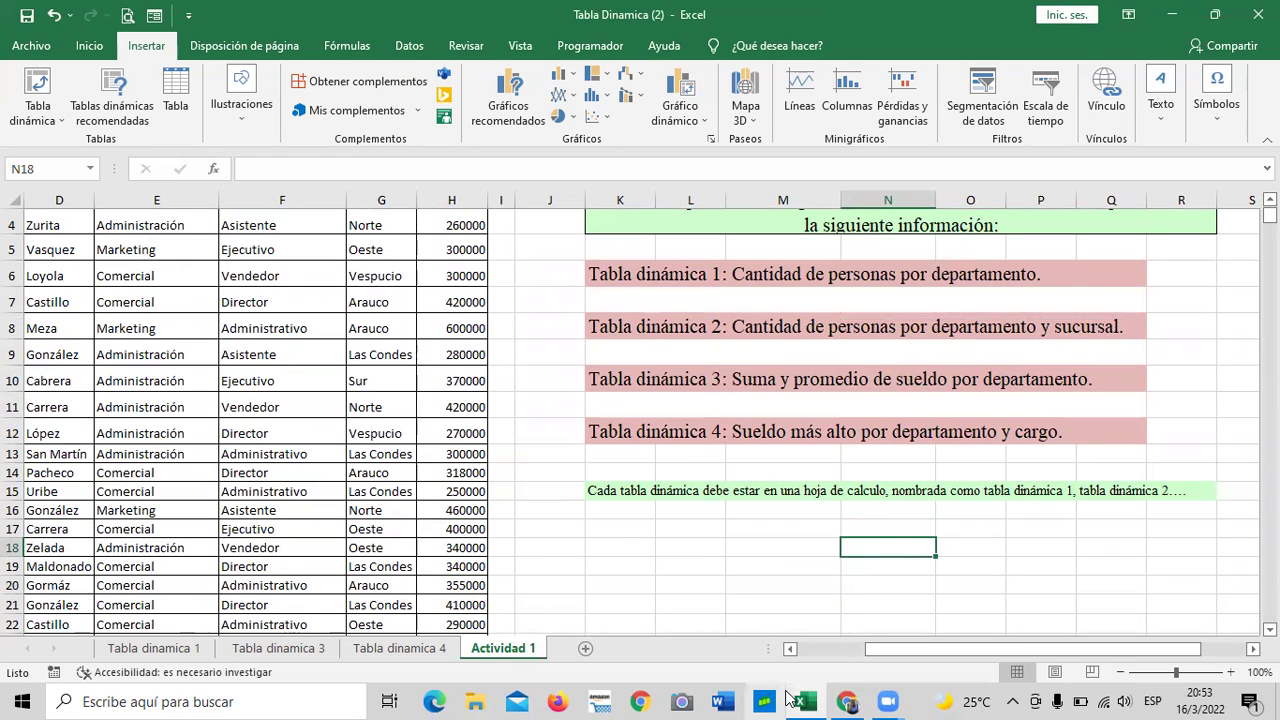
# Step: Switch to the Excel Intermedio course page in Chrome and open the 4.2 Laboratorio 1 unit
pyautogui.moveTo(849, 703)
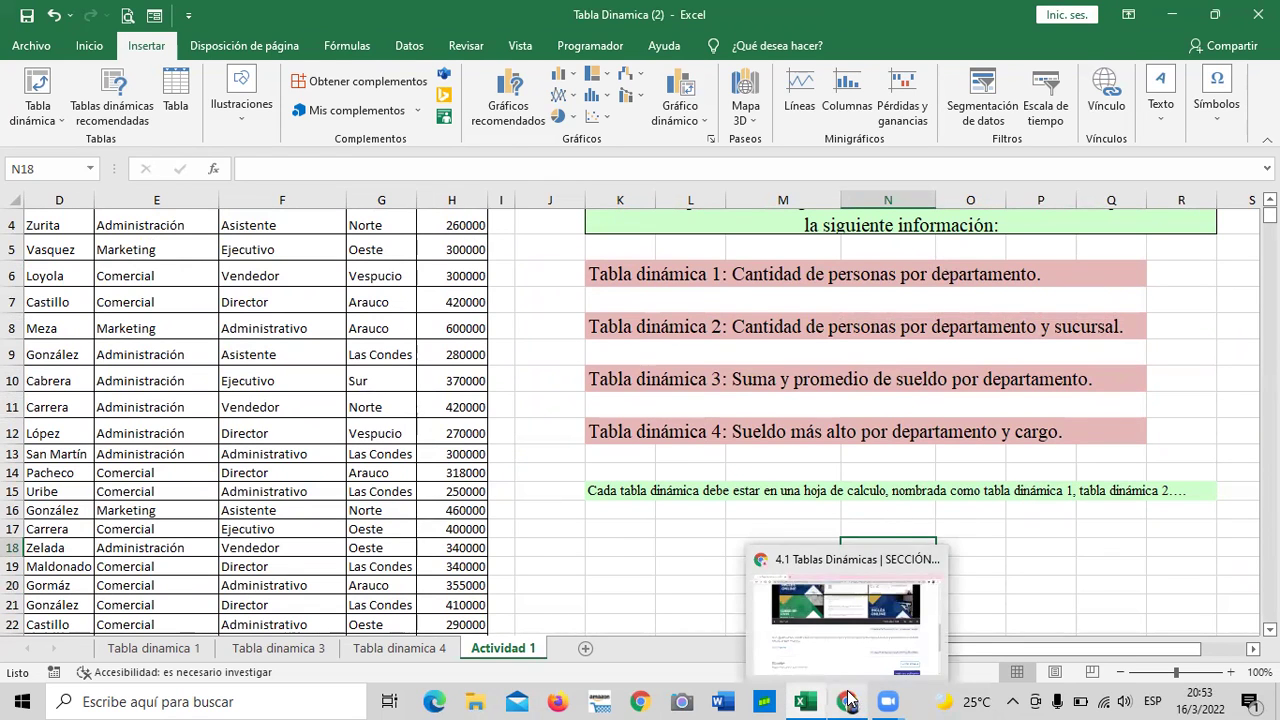
pyautogui.click(838, 634)
pyautogui.scroll(2, 594, 543)
pyautogui.scroll(6, 591, 541)
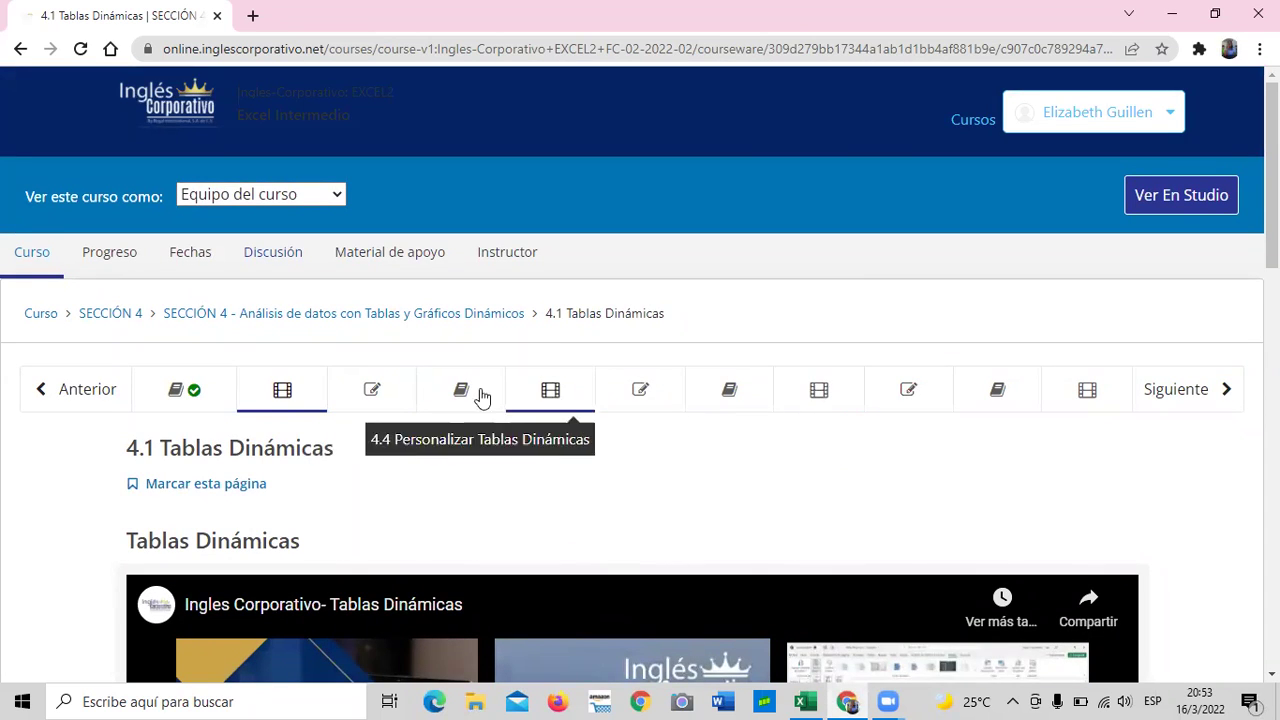
pyautogui.click(381, 387)
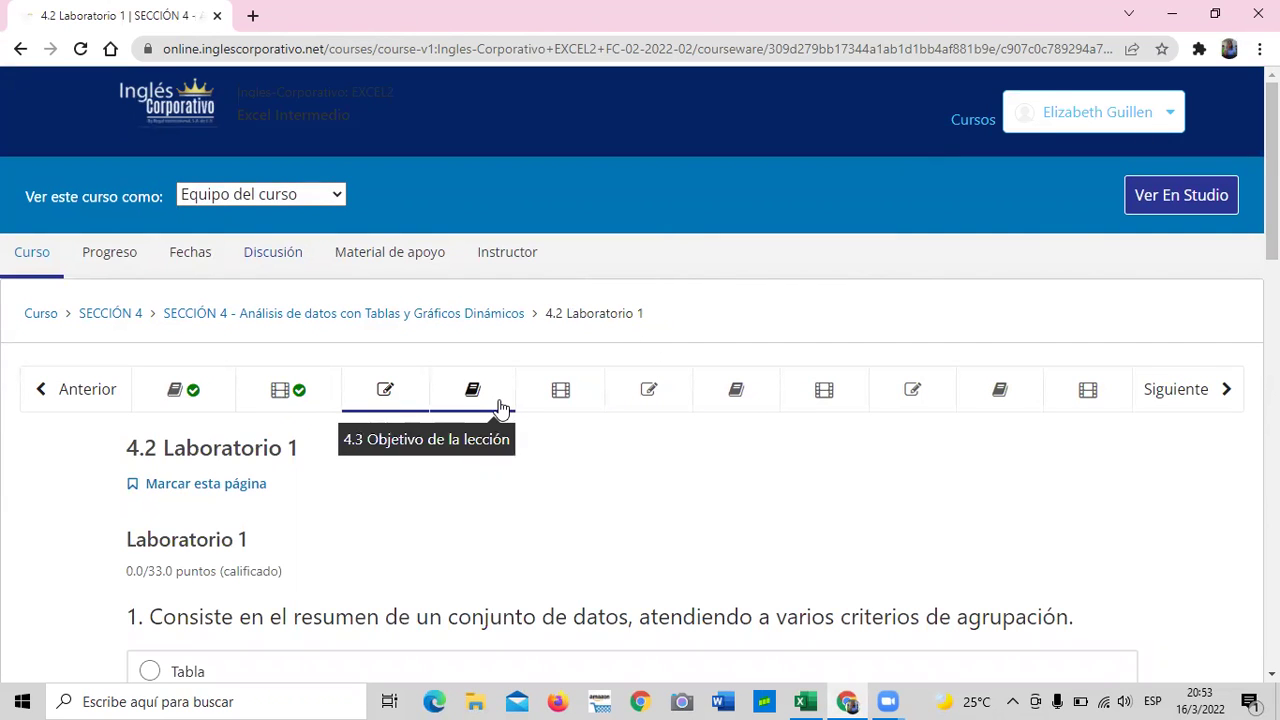
# Step: Read through the four Laboratorio 1 questions and their answer options without answering them
pyautogui.scroll(-2, 500, 408)
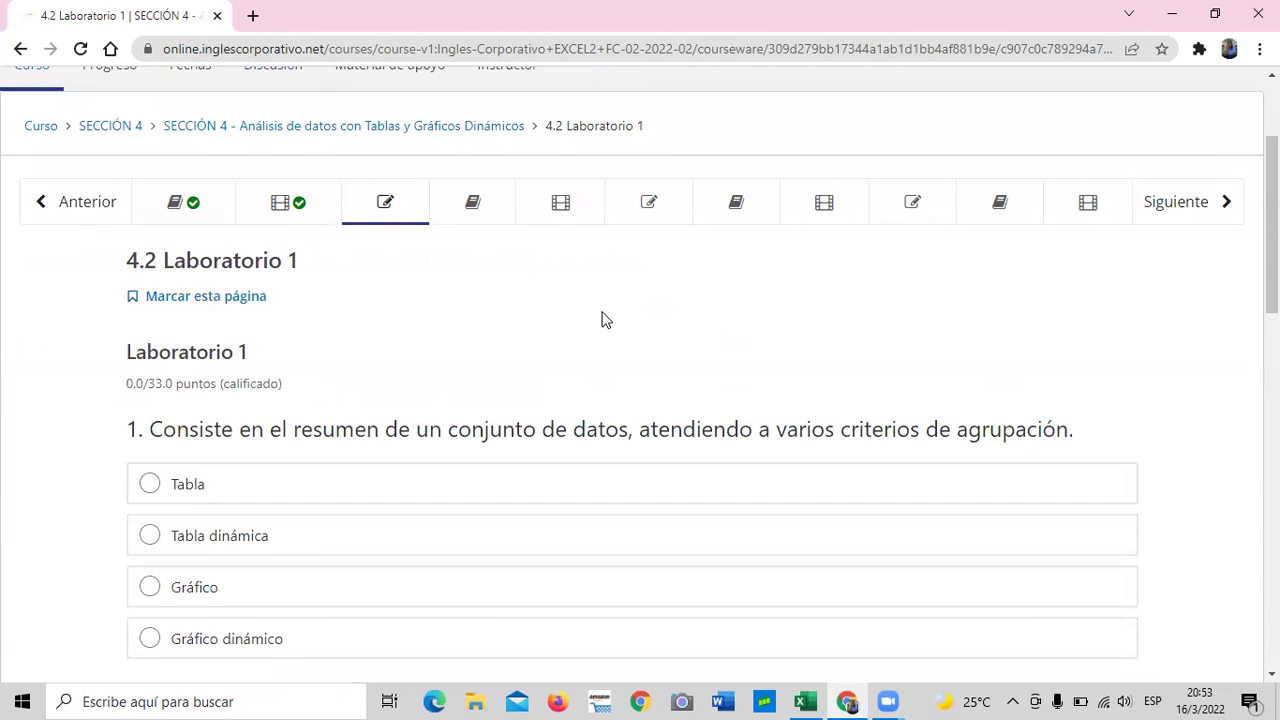
pyautogui.scroll(-1, 601, 320)
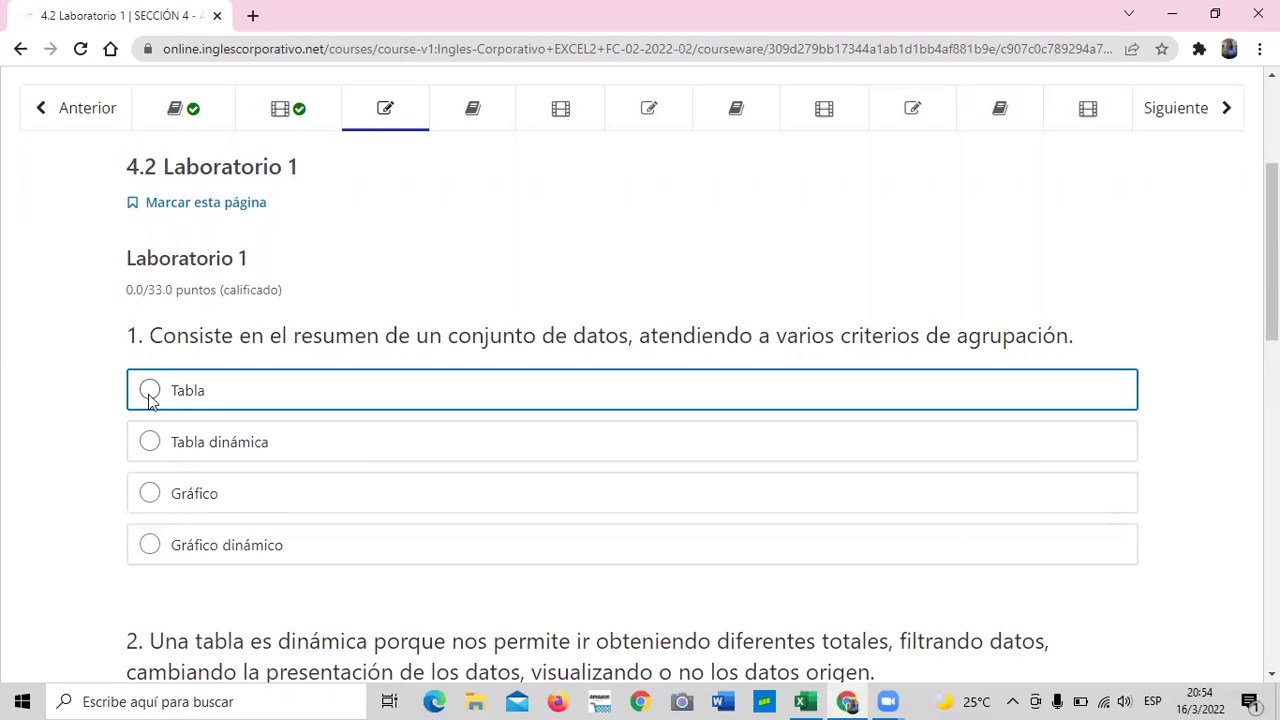
pyautogui.scroll(-3, 413, 401)
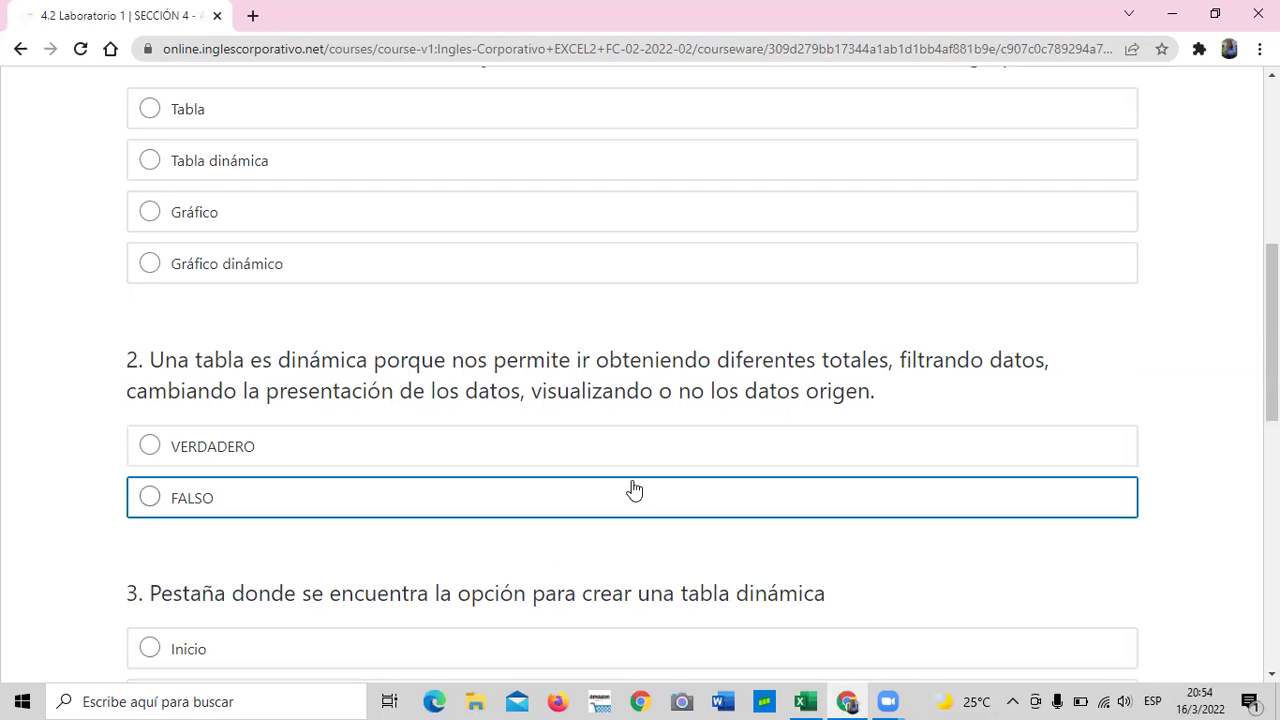
pyautogui.scroll(-2, 633, 467)
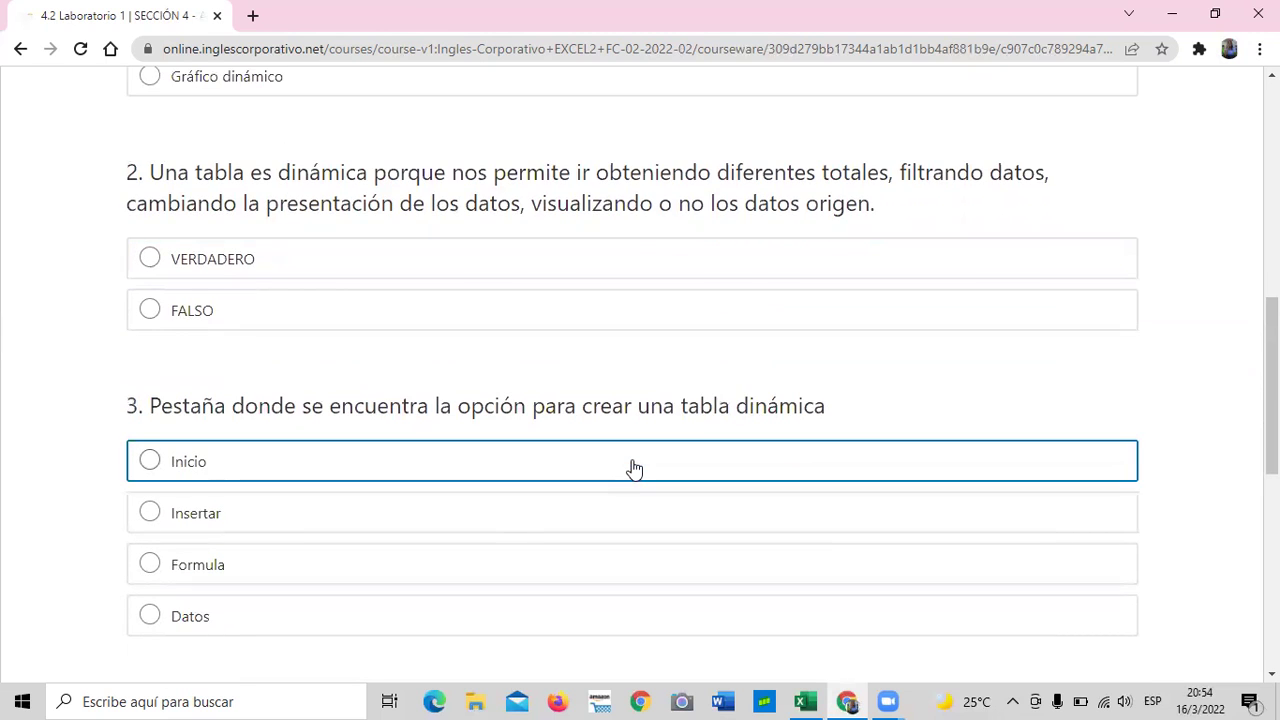
pyautogui.scroll(-1, 630, 470)
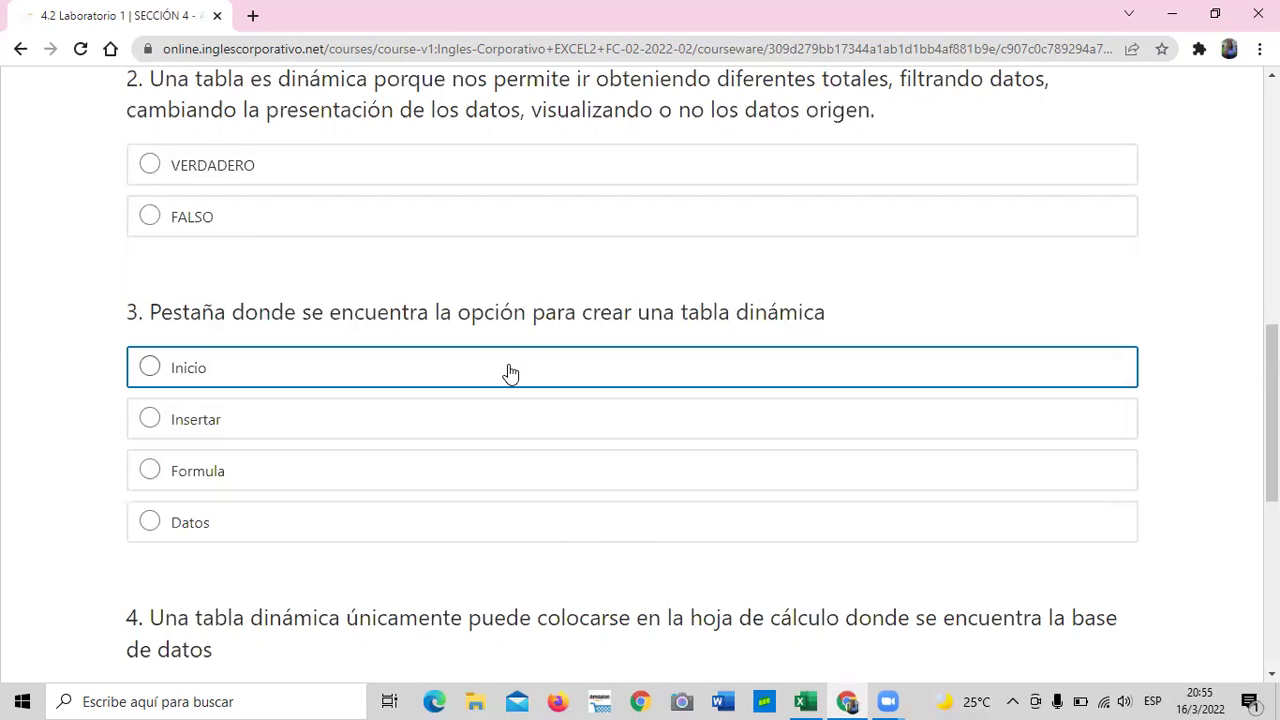
pyautogui.scroll(-3, 510, 373)
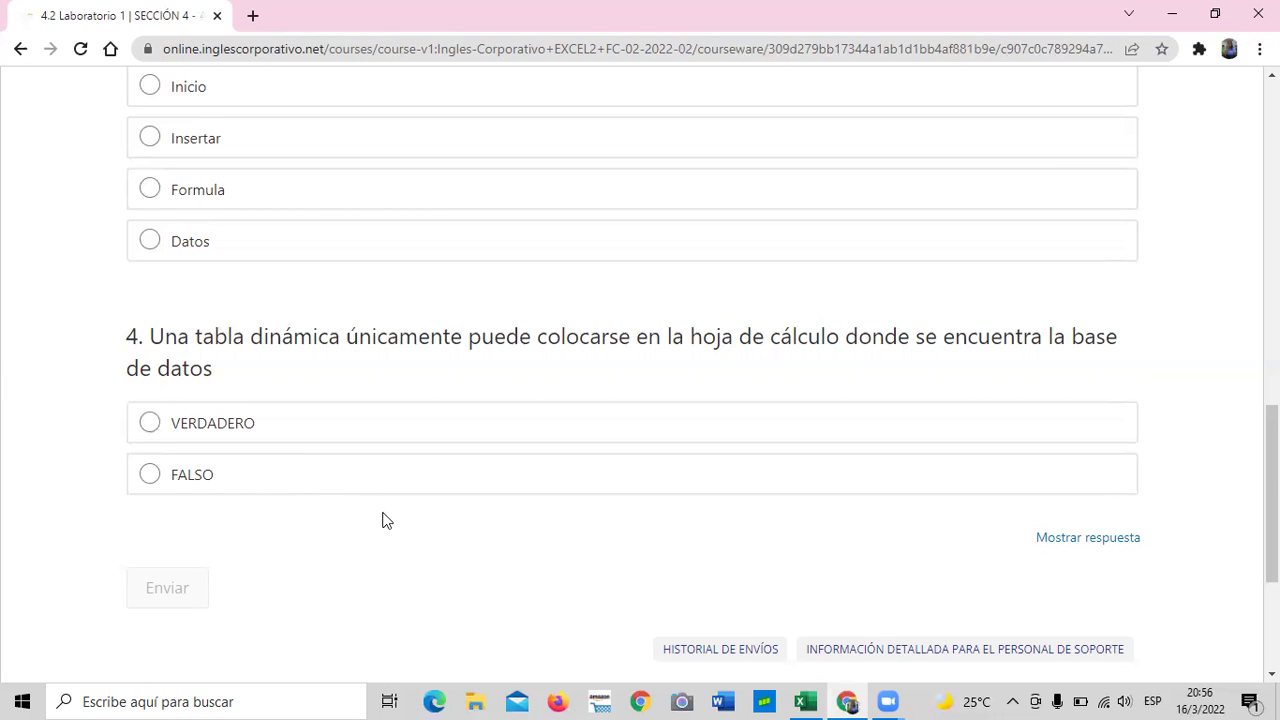
pyautogui.scroll(-3, 449, 571)
pyautogui.scroll(4, 448, 590)
pyautogui.scroll(10, 443, 590)
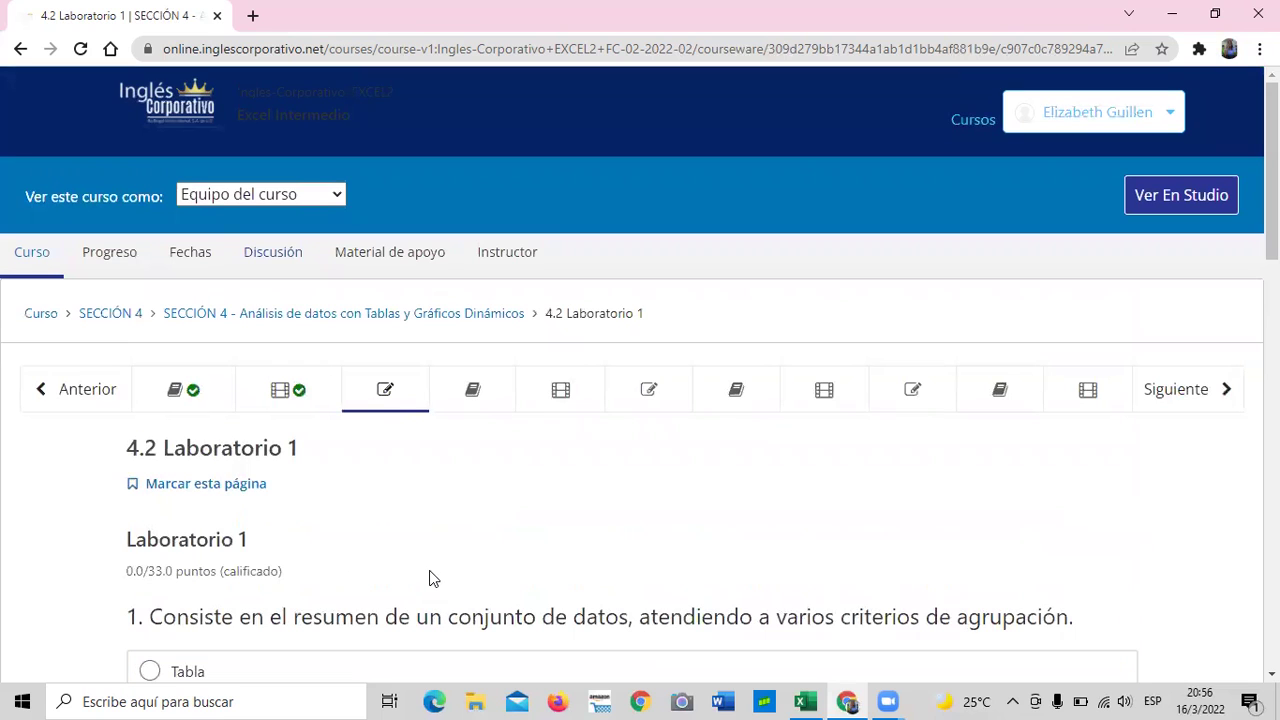
# Step: Open the 4.3 Objetivo de la lección unit and examine the pivot table parts diagram and the descriptions of its four areas
pyautogui.click(472, 390)
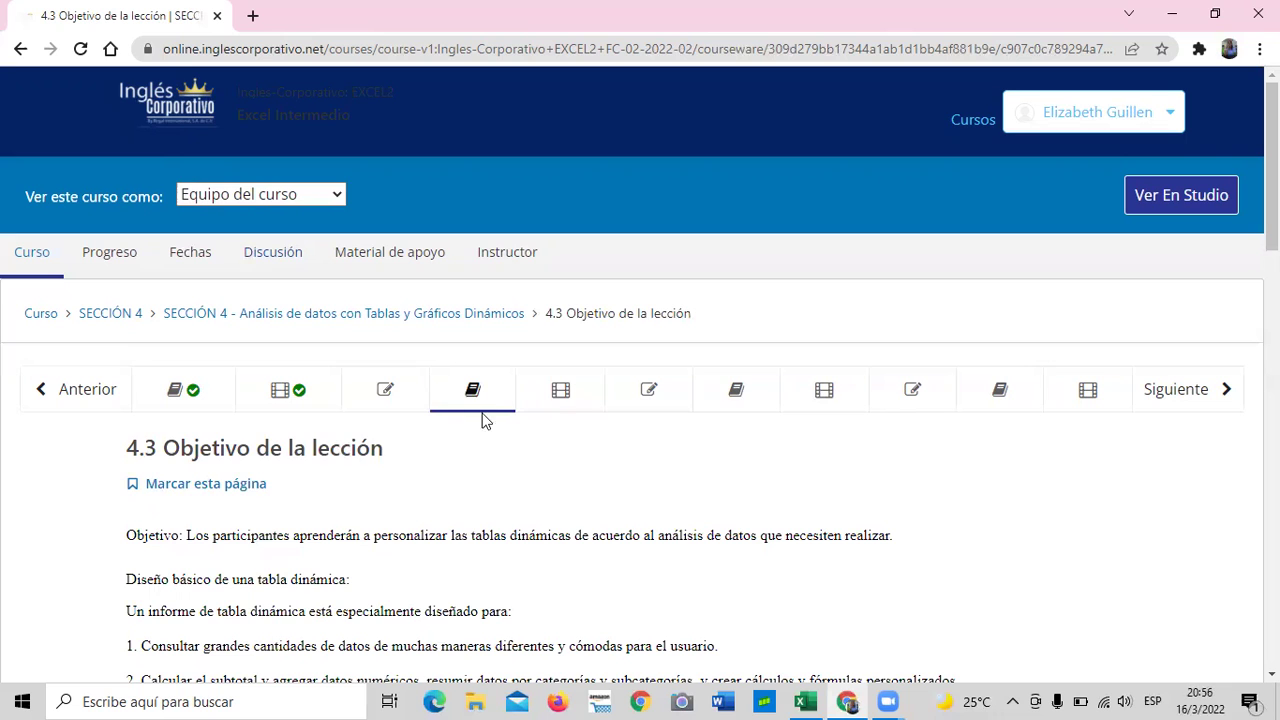
pyautogui.scroll(-1, 485, 395)
pyautogui.scroll(-10, 485, 395)
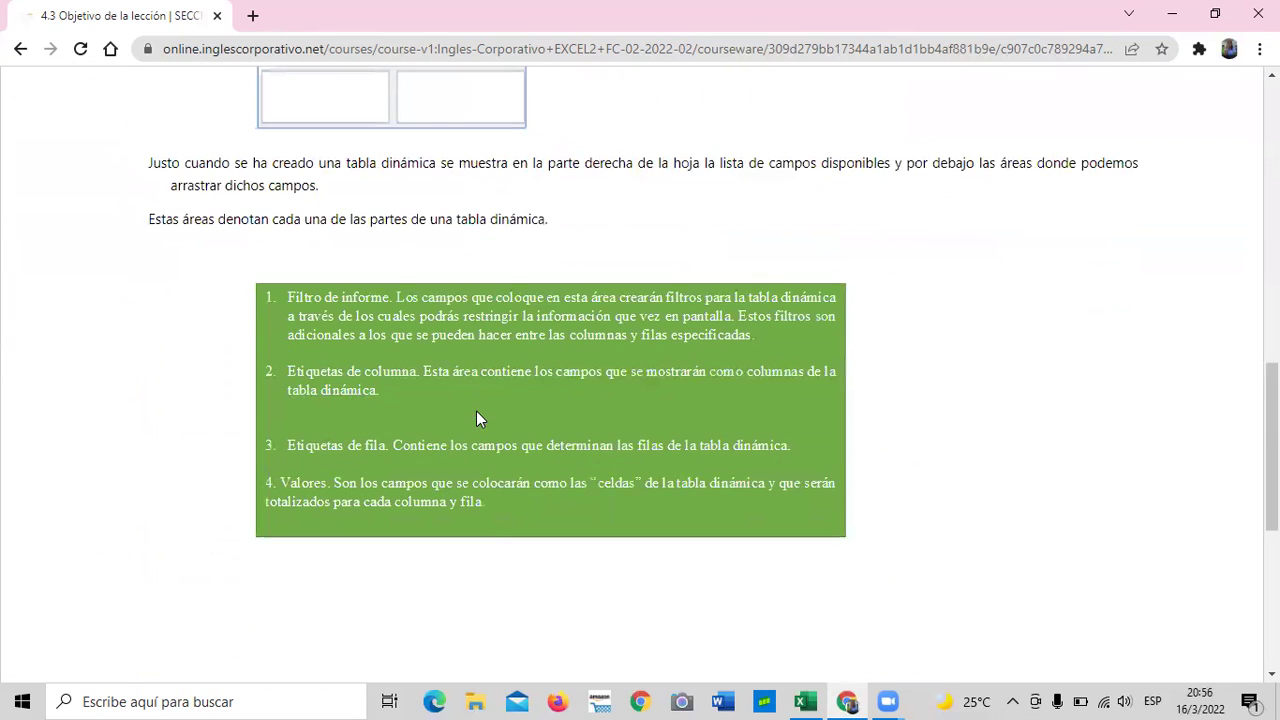
pyautogui.scroll(-5, 476, 418)
pyautogui.scroll(3, 476, 418)
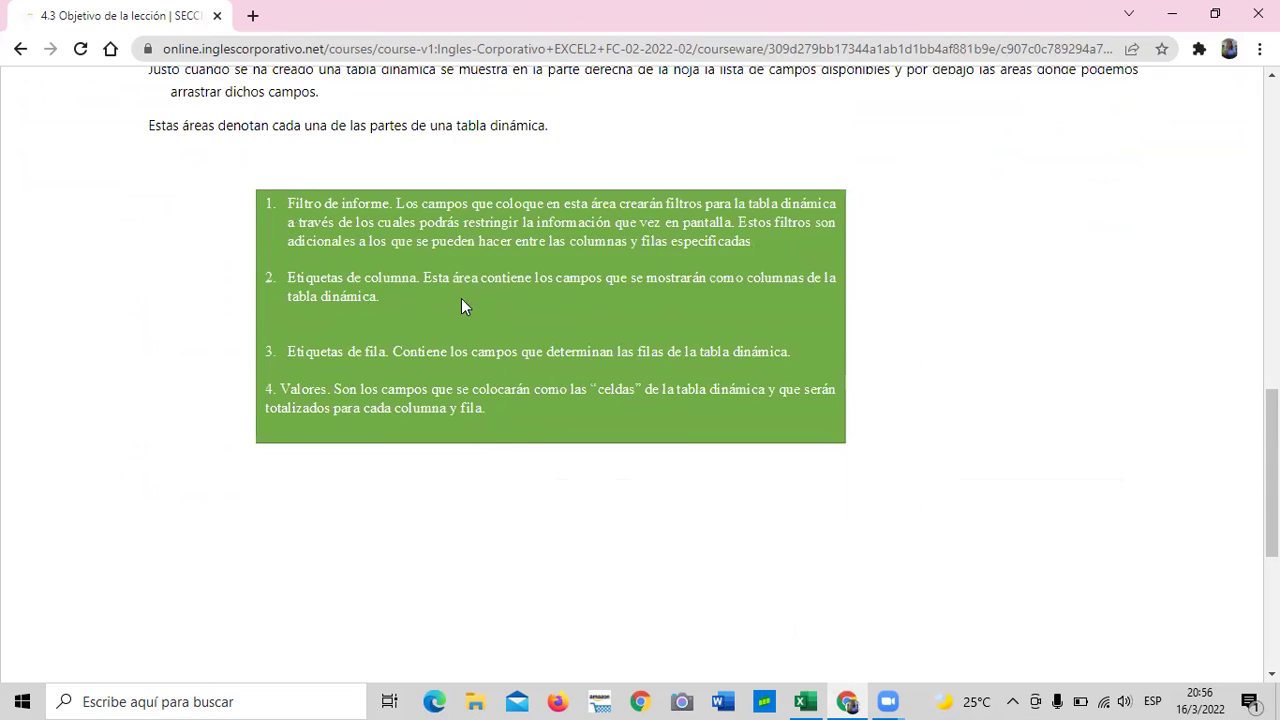
pyautogui.scroll(5, 463, 300)
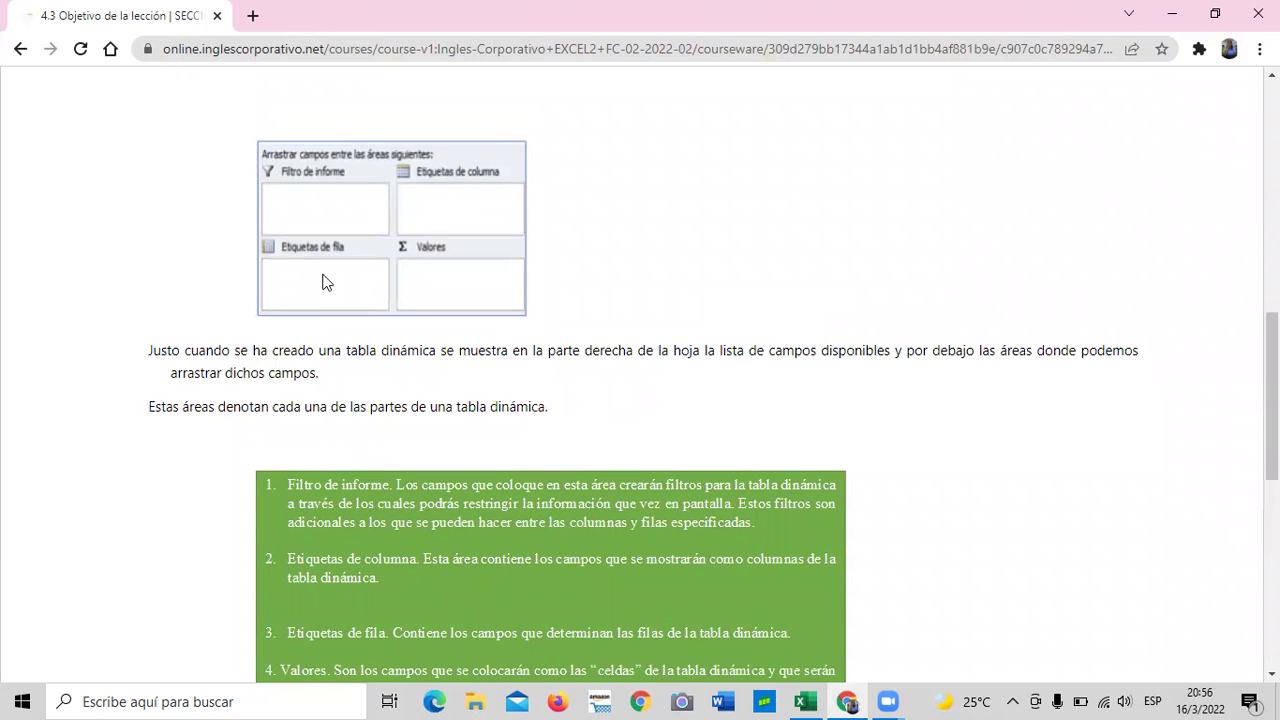
pyautogui.scroll(3, 512, 485)
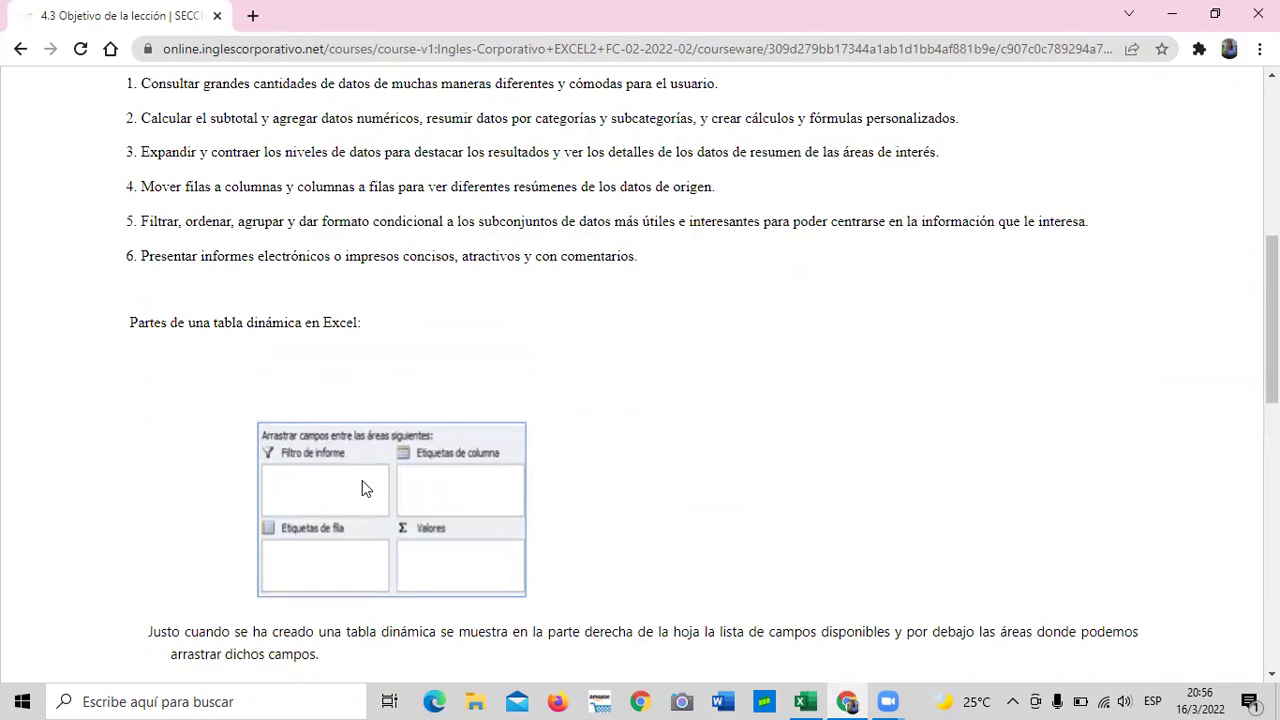
# Step: Read the lesson objective and the six purposes of a pivot table report in unit 4.3
pyautogui.scroll(3, 372, 497)
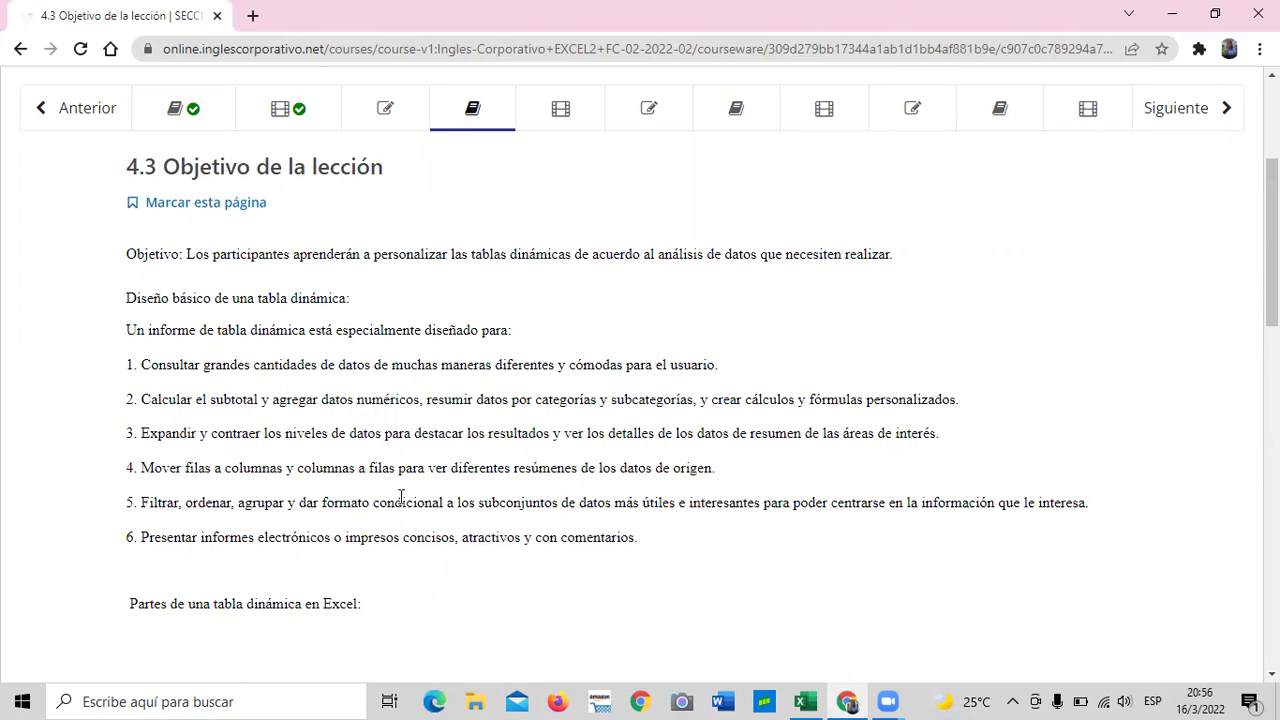
pyautogui.scroll(2, 414, 457)
pyautogui.scroll(-2, 414, 457)
pyautogui.scroll(1, 370, 530)
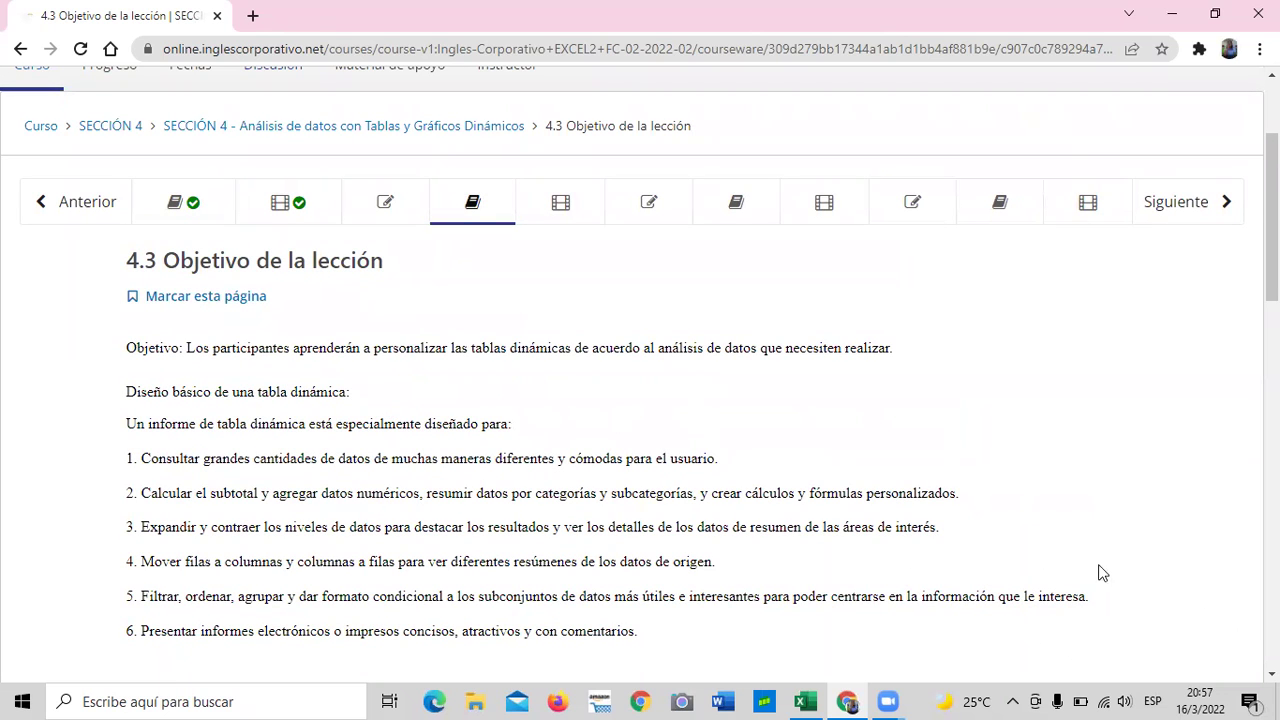
pyautogui.scroll(-1, 688, 439)
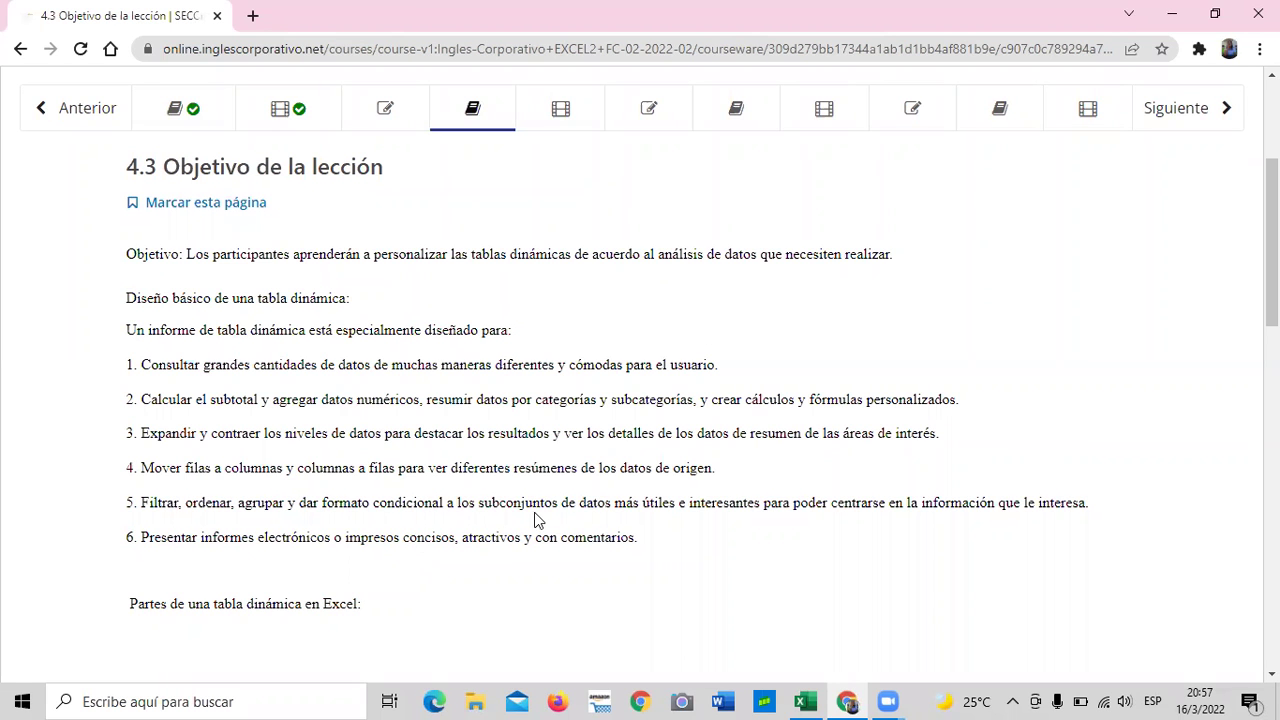
# Step: Advance to unit 4.4 Personalizar Tablas Dinámicas, download its Tabla Dinamica practice workbook and open it in Excel for editing
pyautogui.scroll(-3, 535, 520)
pyautogui.scroll(-9, 535, 520)
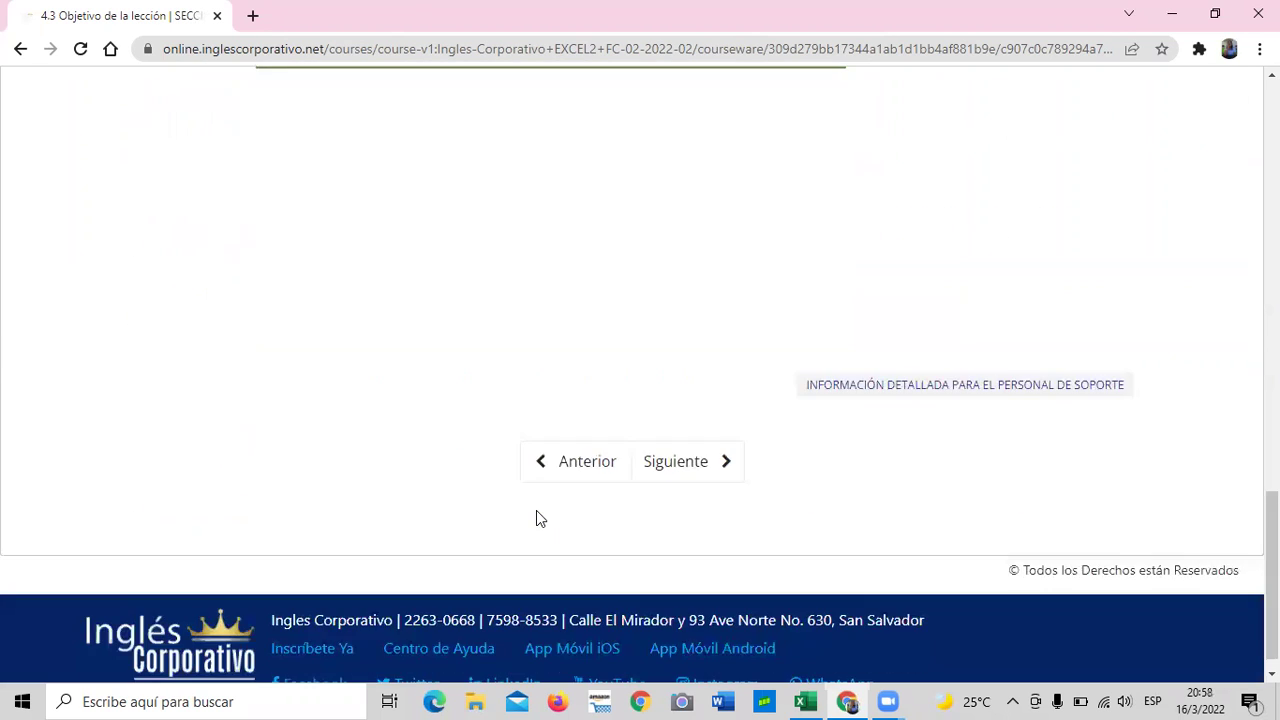
pyautogui.click(670, 474)
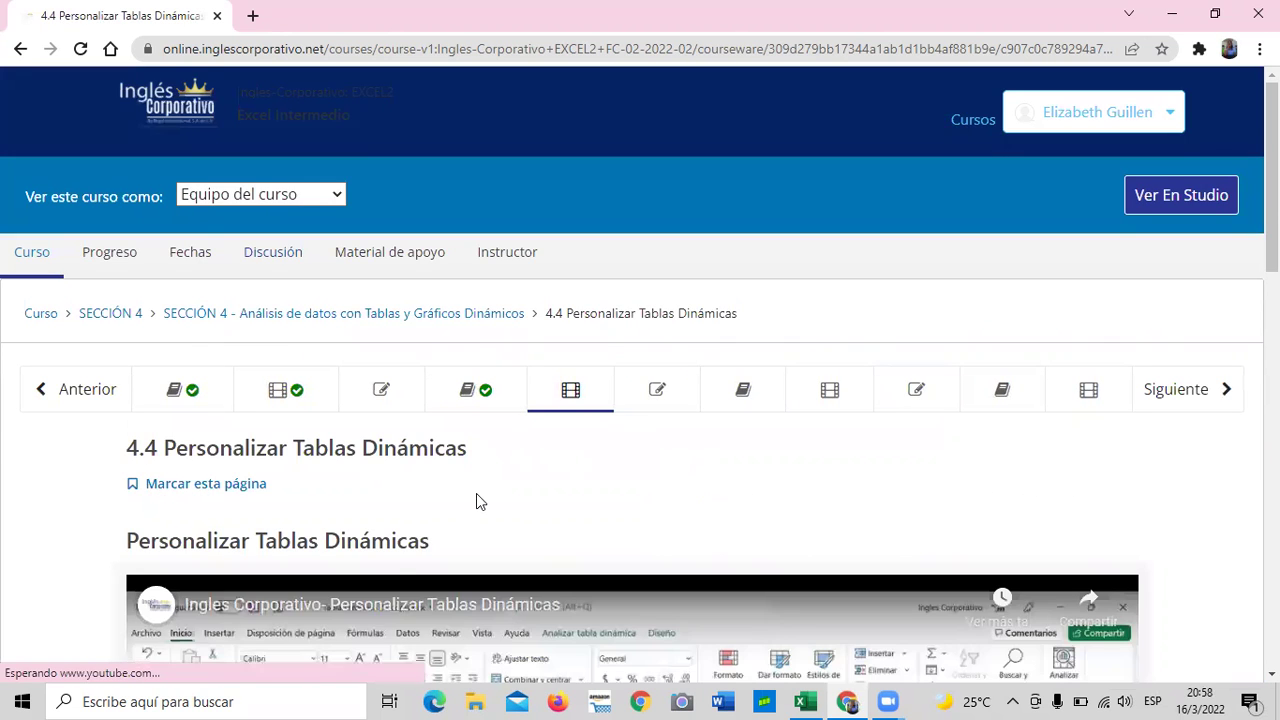
pyautogui.scroll(-4, 476, 500)
pyautogui.scroll(-1, 476, 500)
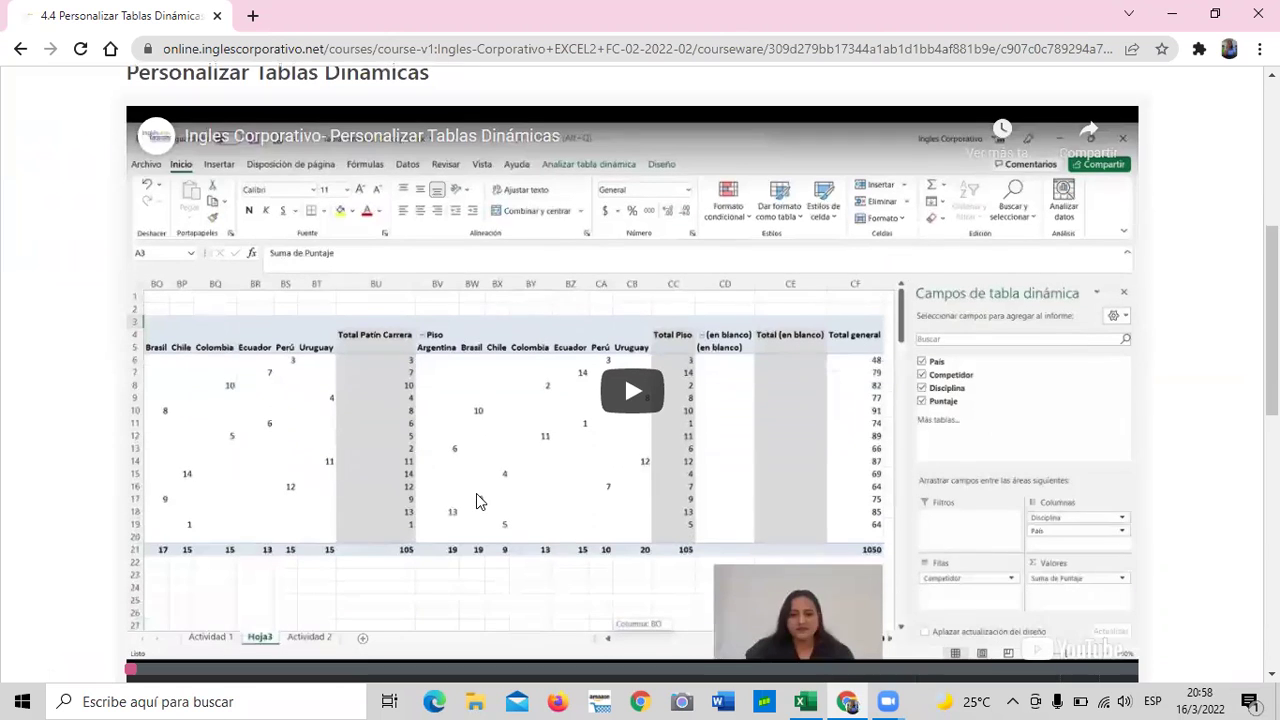
pyautogui.scroll(-1, 476, 500)
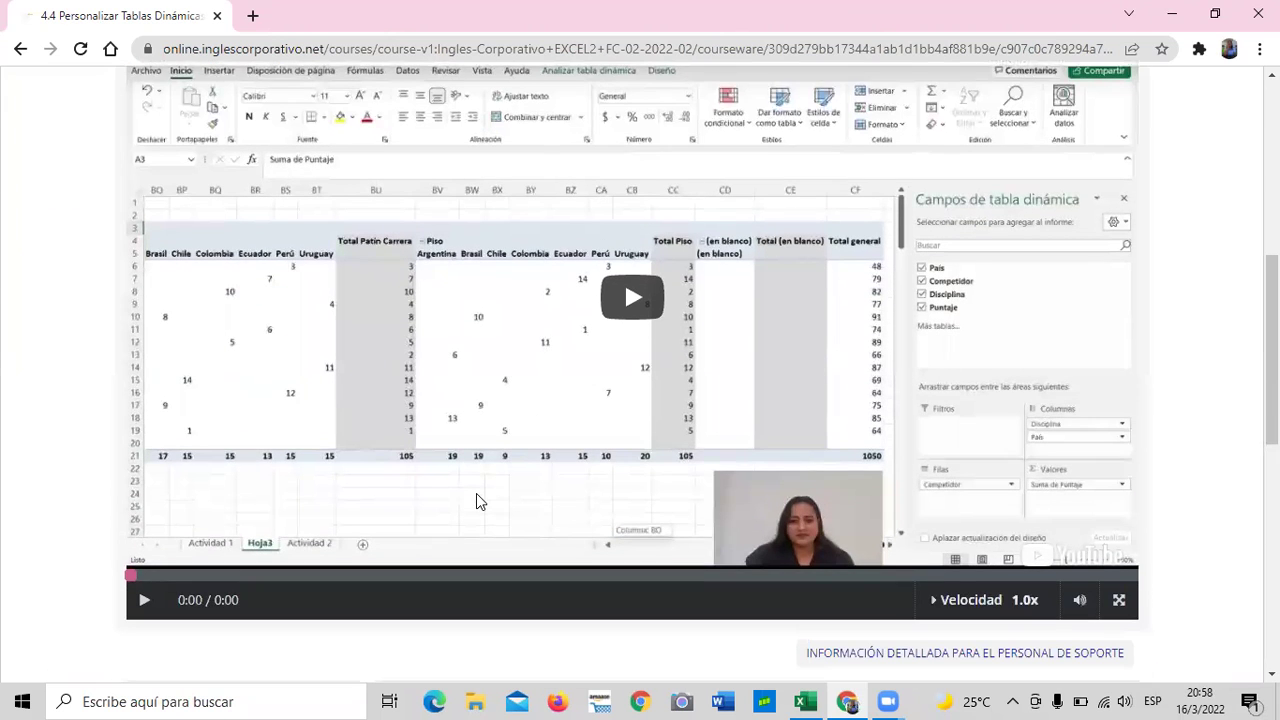
pyautogui.scroll(-1, 476, 500)
pyautogui.scroll(-3, 476, 493)
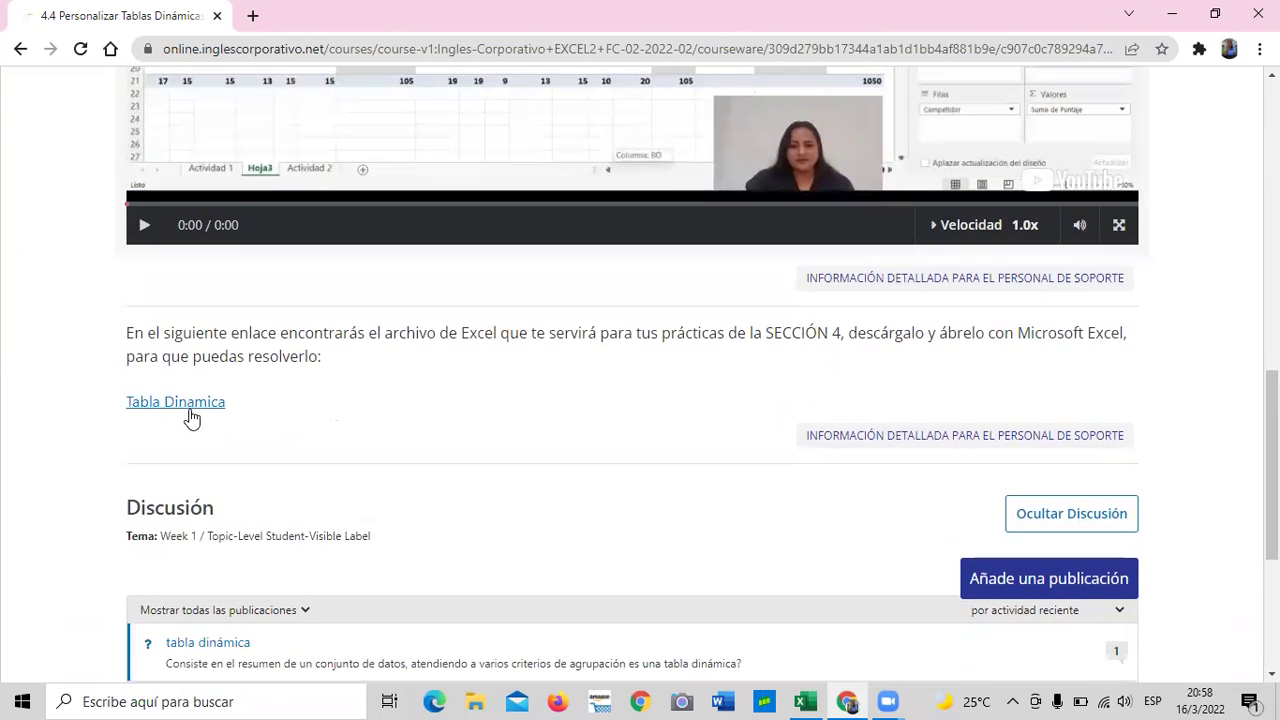
pyautogui.click(192, 406)
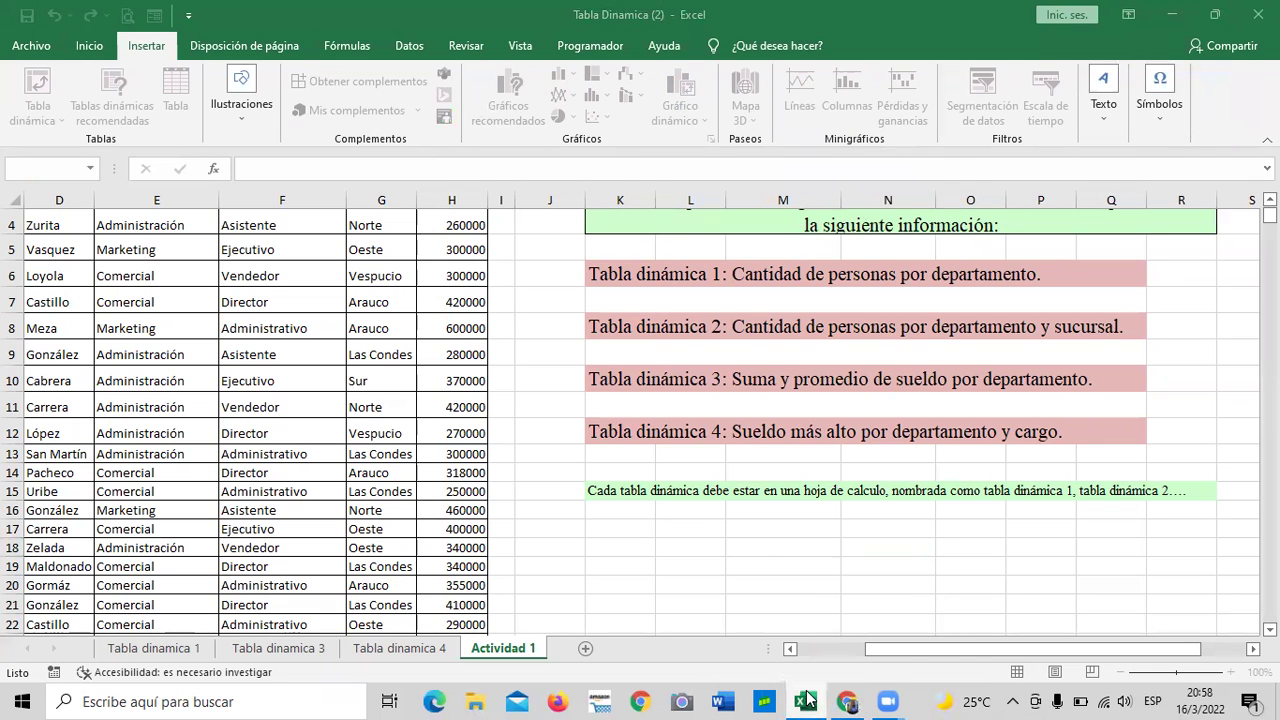
pyautogui.moveTo(807, 700)
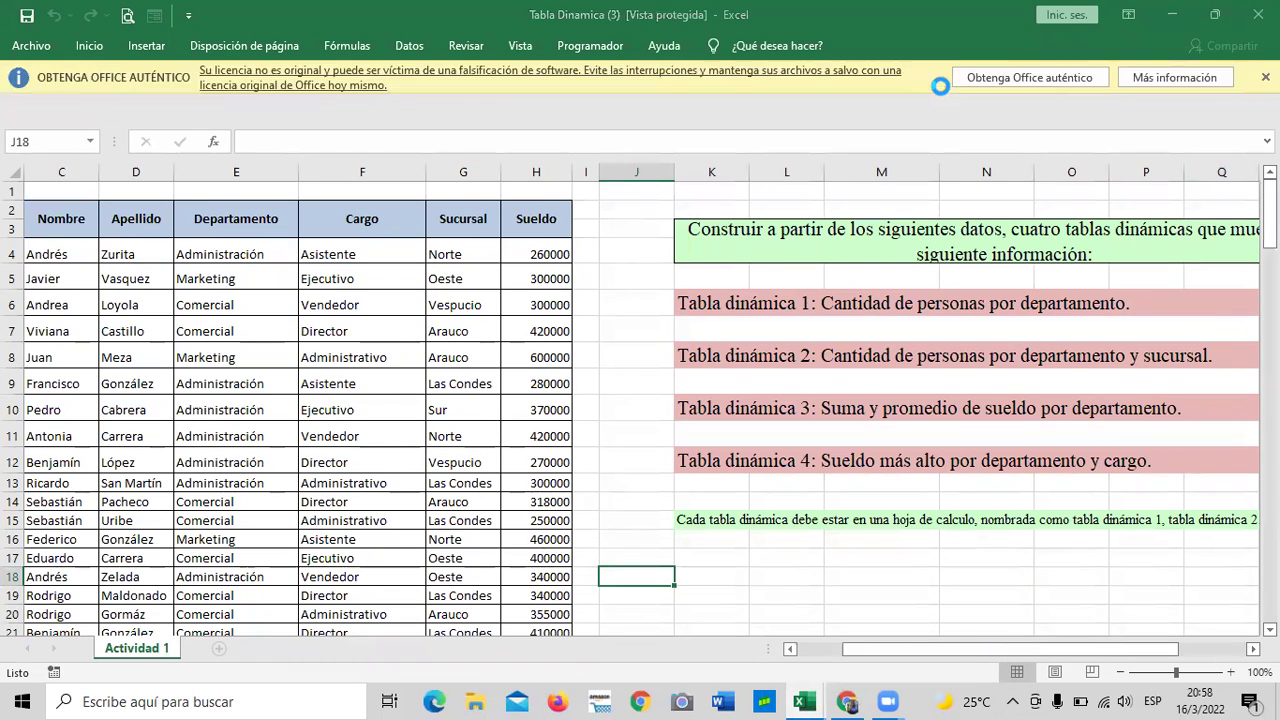
# Step: Look over the Actividad 1 sheet of the newly opened workbook and dismiss the Office licence notice
pyautogui.scroll(-11, 323, 452)
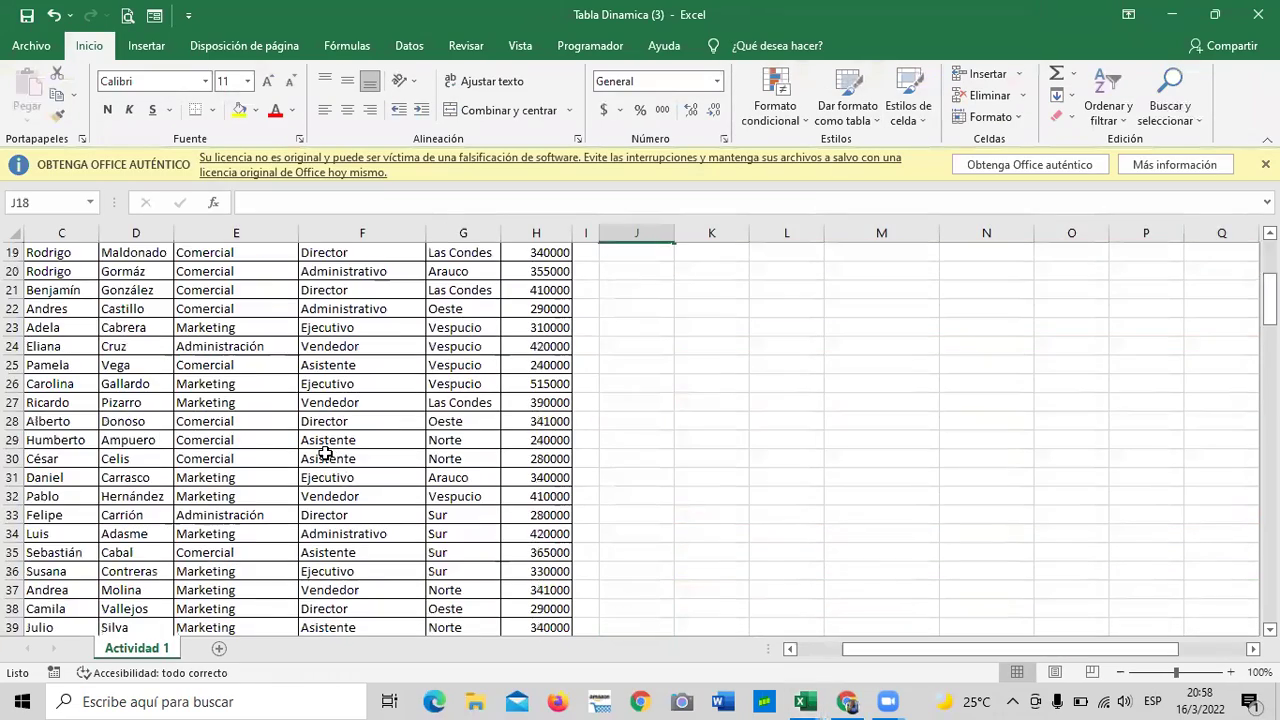
pyautogui.scroll(10, 326, 453)
pyautogui.scroll(1, 326, 453)
pyautogui.scroll(-1, 162, 488)
pyautogui.scroll(1, 160, 491)
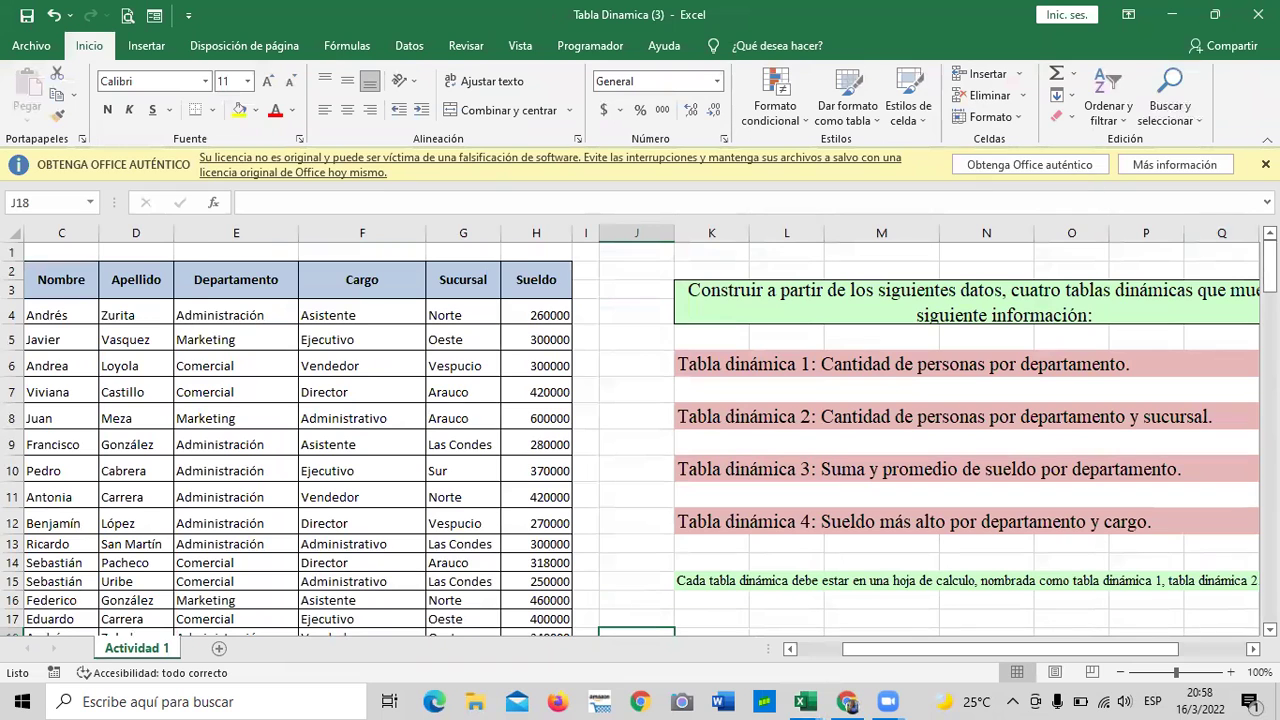
pyautogui.click(1265, 164)
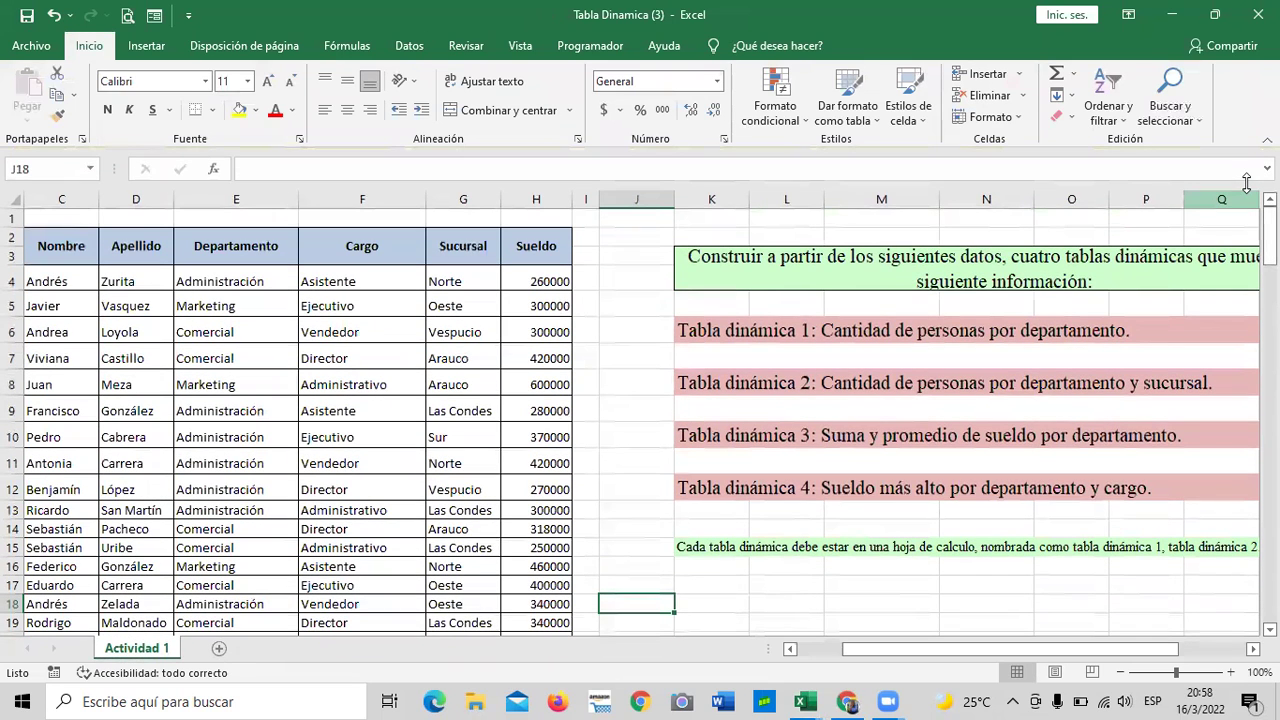
# Step: Examine the employee data on Actividad 1 down to its last row, 153, and return toward the start
pyautogui.scroll(-20, 471, 400)
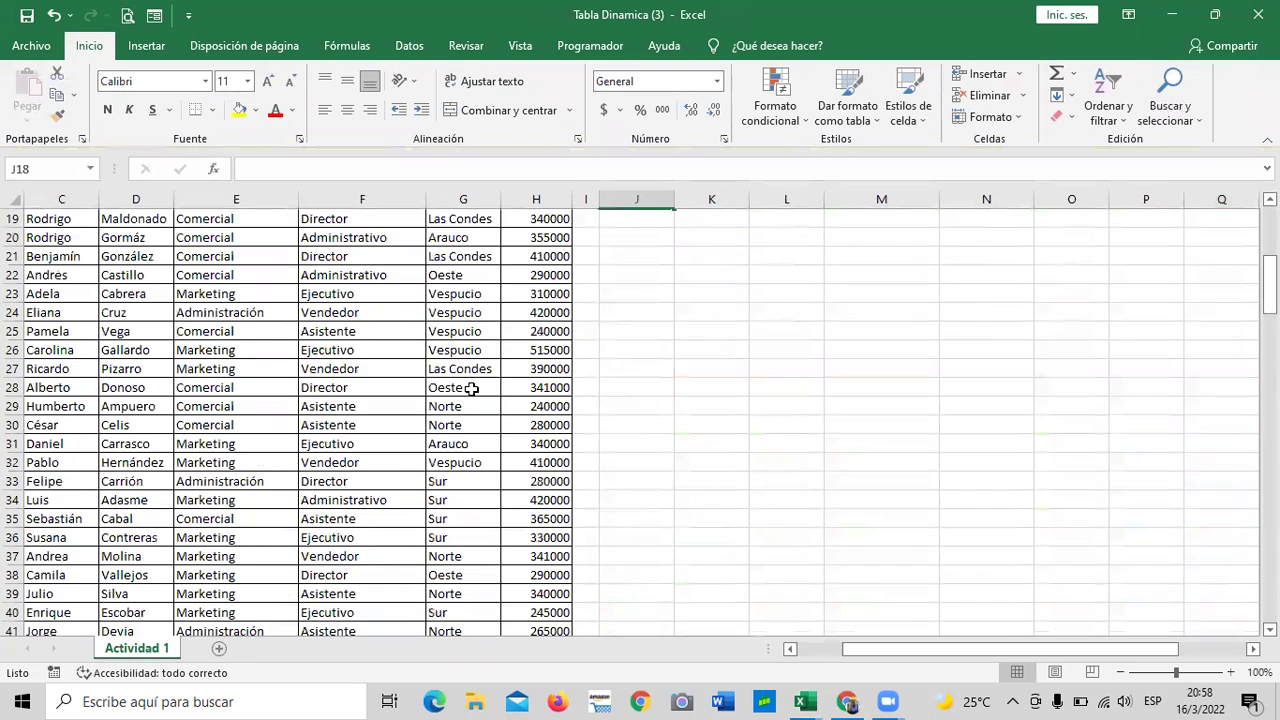
pyautogui.scroll(-14, 471, 442)
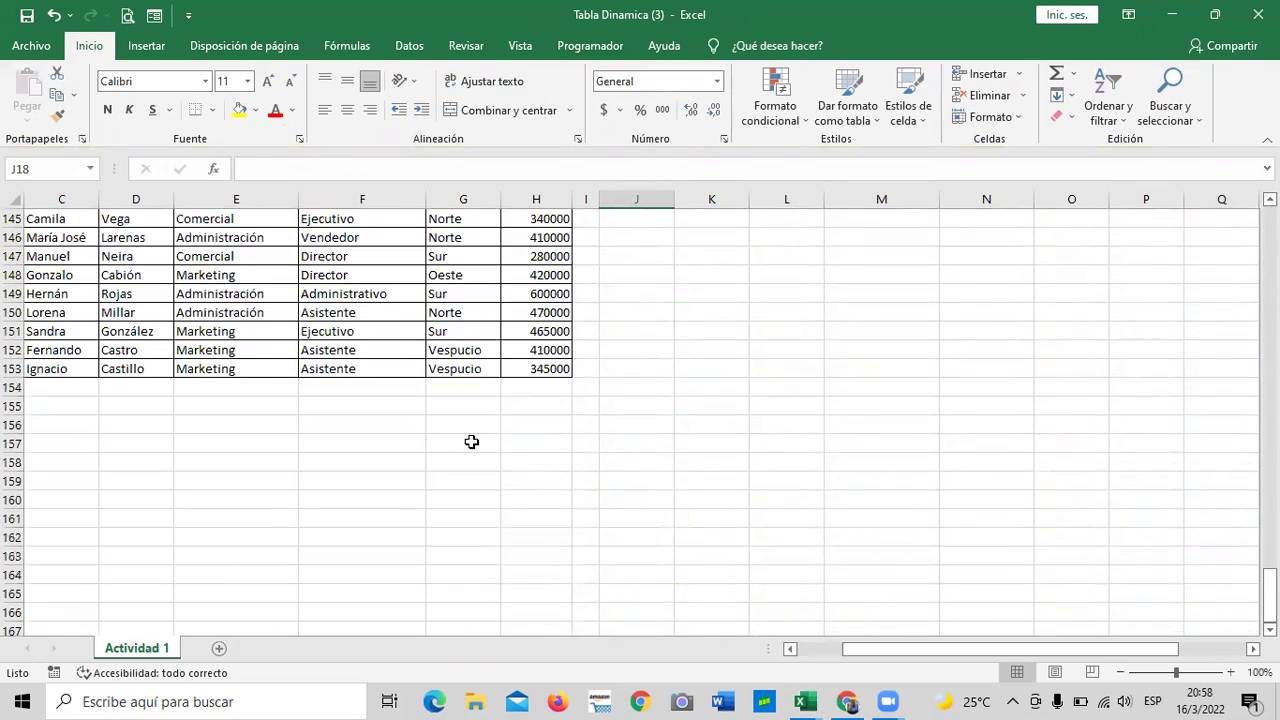
pyautogui.scroll(20, 471, 442)
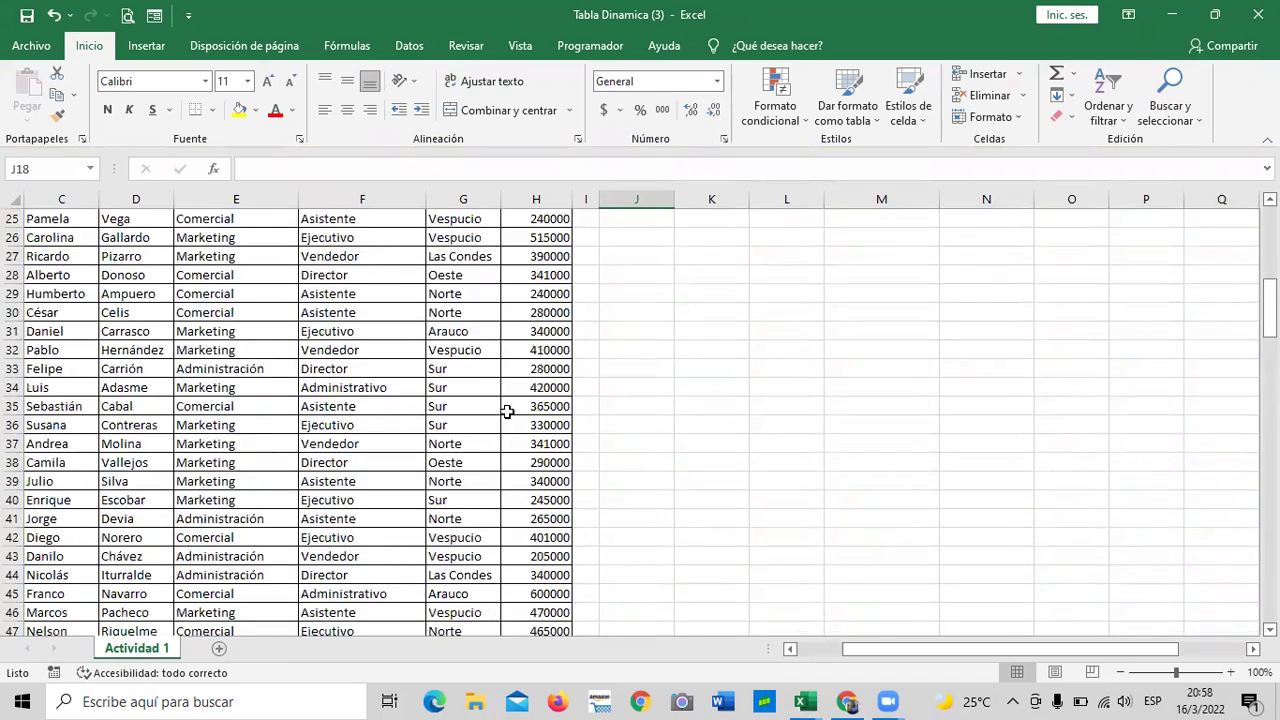
# Step: Look over the employee table's columns from Código to Sueldo and its first rows, ending on the first record's code
pyautogui.scroll(8, 508, 411)
pyautogui.moveTo(1078, 650)
pyautogui.mouseDown()
pyautogui.moveTo(1115, 647)
pyautogui.moveTo(1083, 650)
pyautogui.mouseUp()
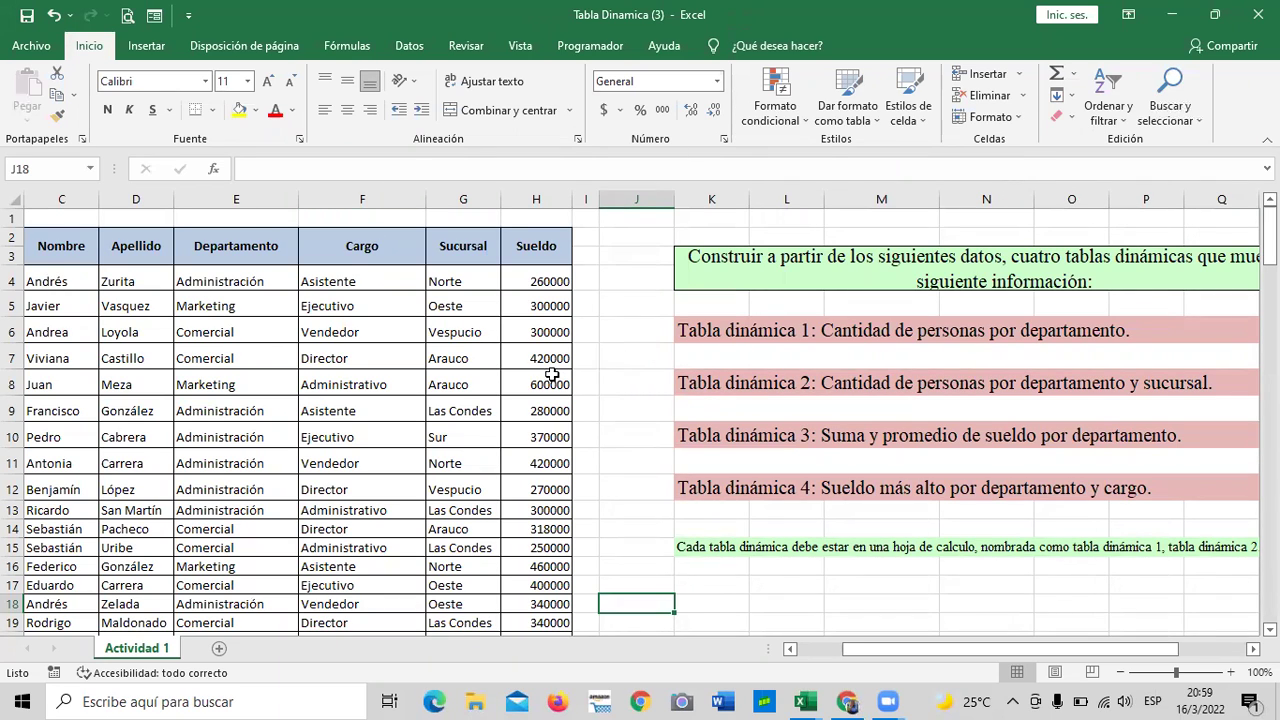
pyautogui.moveTo(913, 656); pyautogui.dragTo(819, 651)
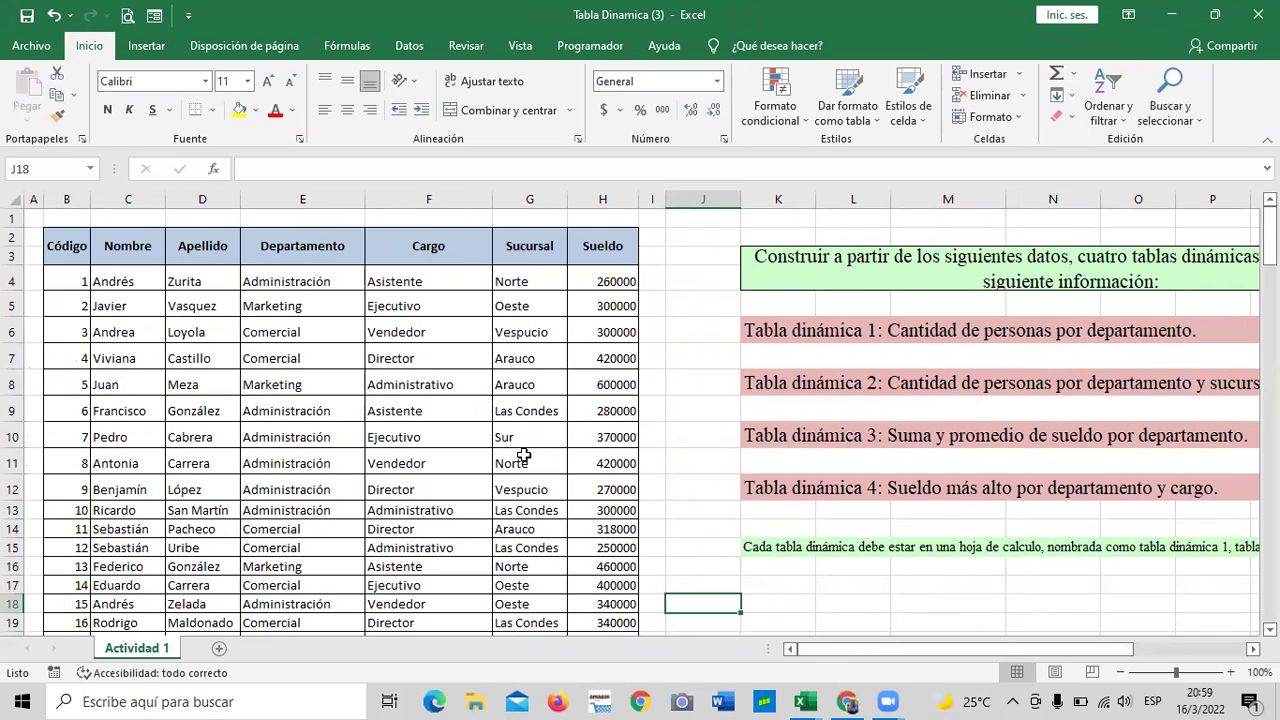
pyautogui.click(489, 321)
pyautogui.scroll(-3, 489, 321)
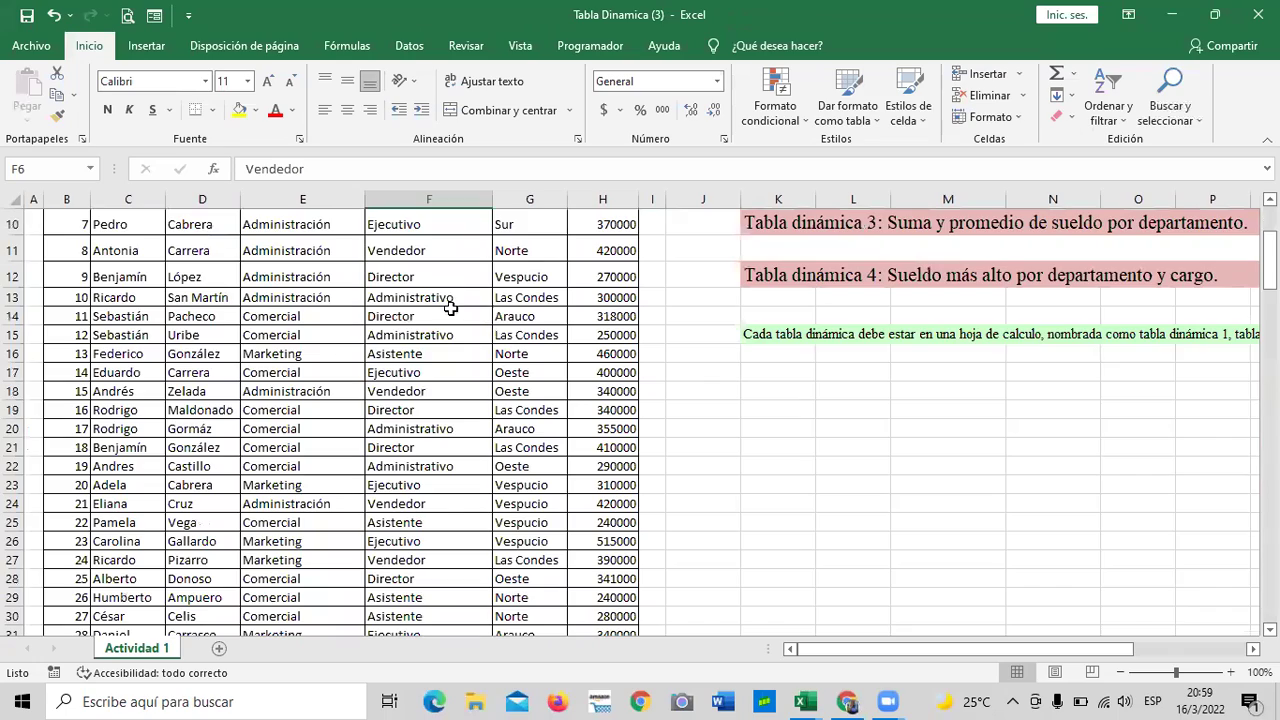
pyautogui.scroll(-4, 450, 305)
pyautogui.scroll(7, 453, 490)
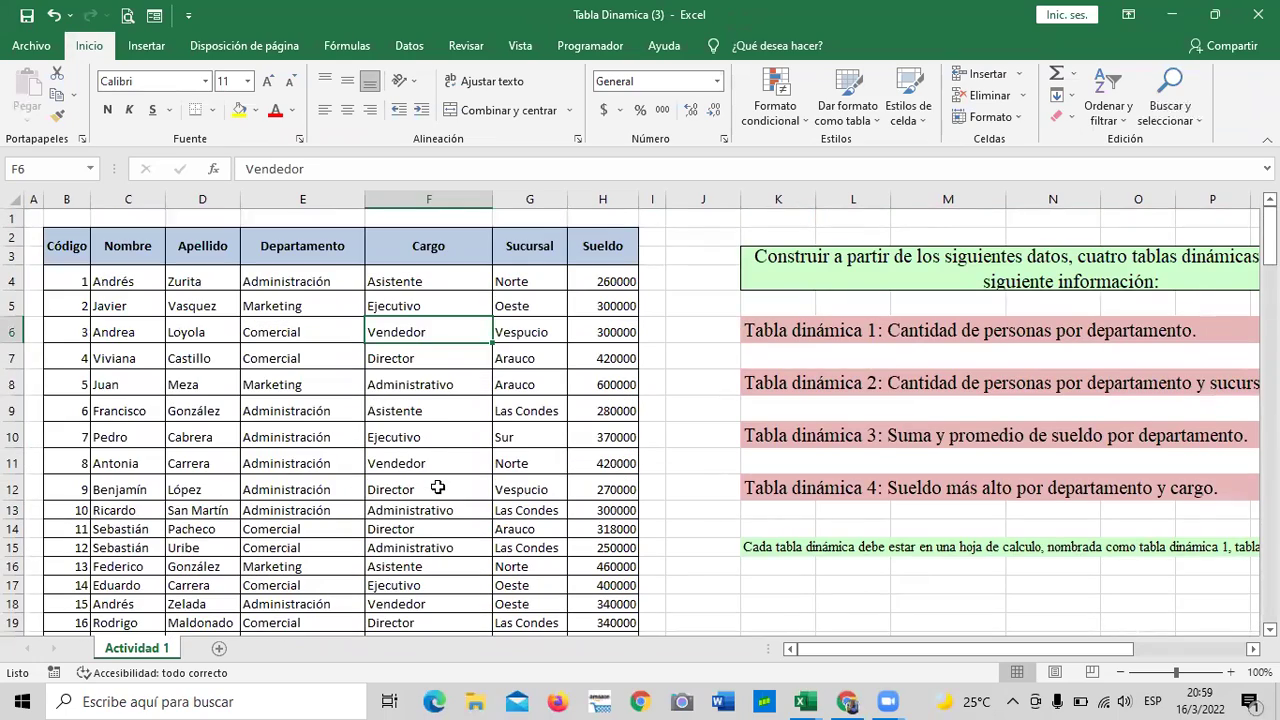
pyautogui.scroll(-3, 438, 487)
pyautogui.scroll(3, 417, 371)
pyautogui.hotkey('ctrl', 'Left')
pyautogui.hotkey('ctrl', 'Up')
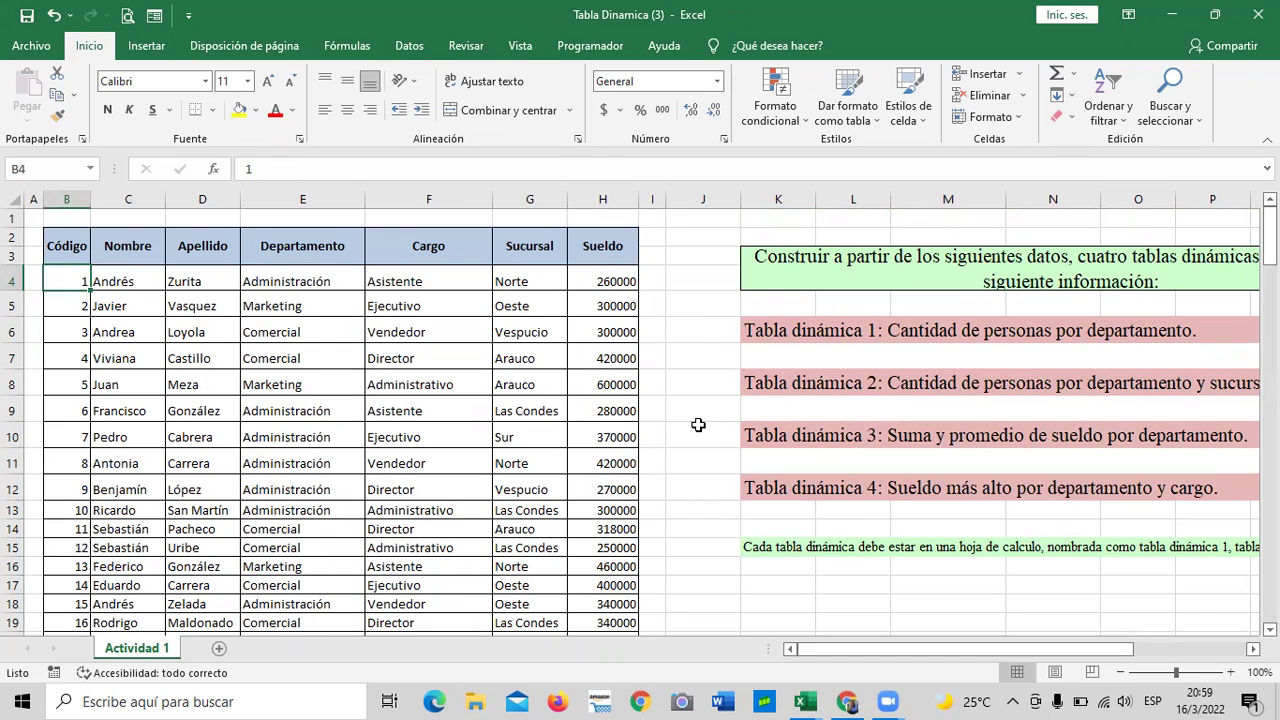
# Step: Read the instructions for the four requested pivot tables, including the sheet-naming note, and look through the source employee rows again
pyautogui.click(933, 437)
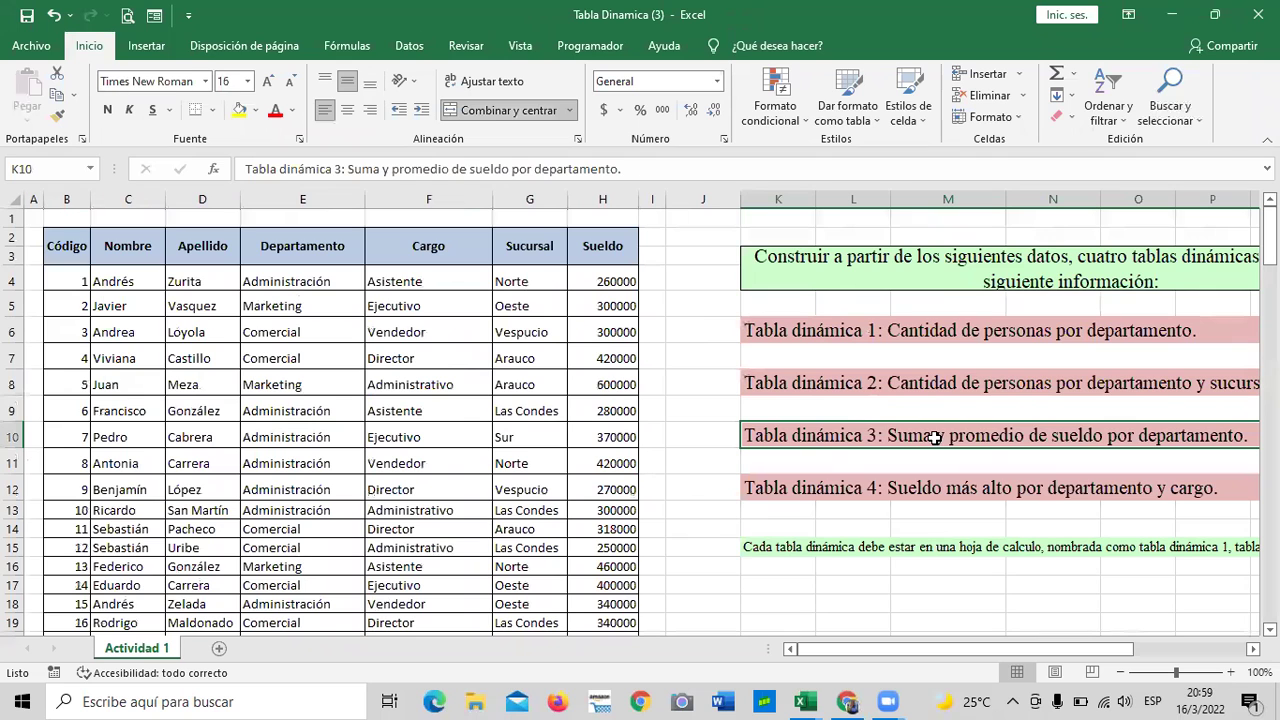
pyautogui.moveTo(905, 648); pyautogui.dragTo(993, 648)
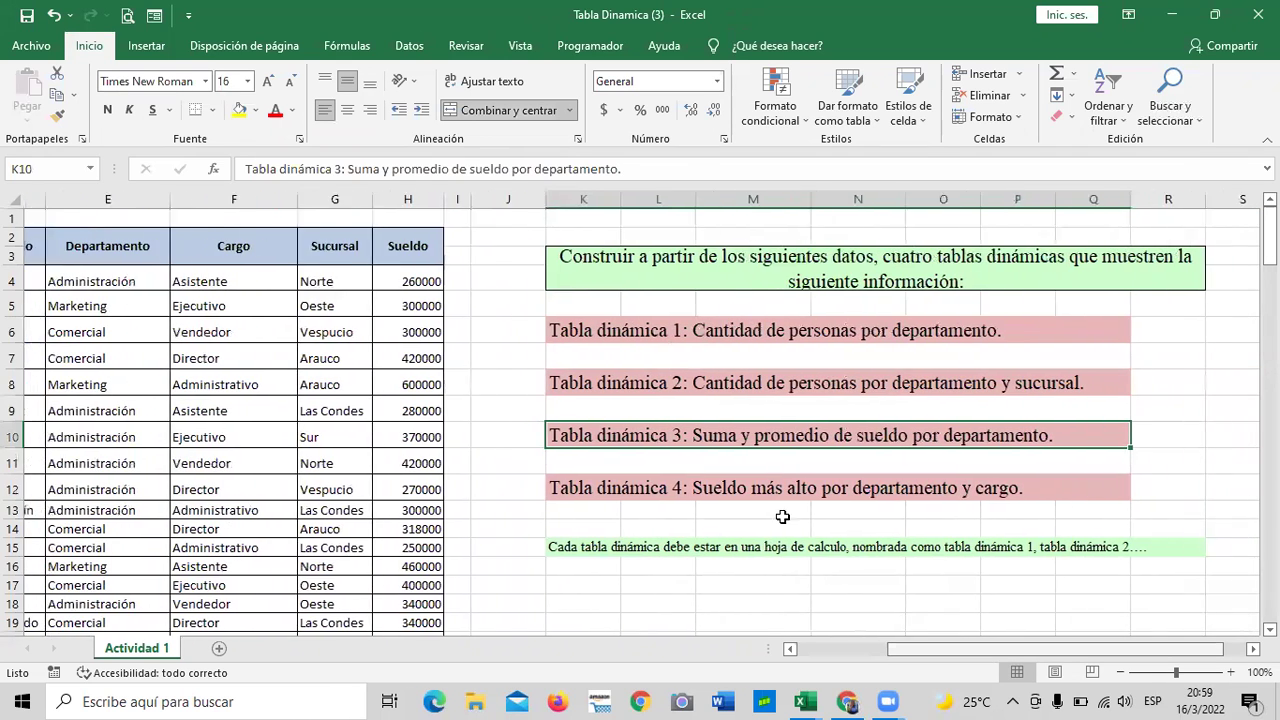
pyautogui.scroll(-5, 563, 442)
pyautogui.scroll(-6, 563, 442)
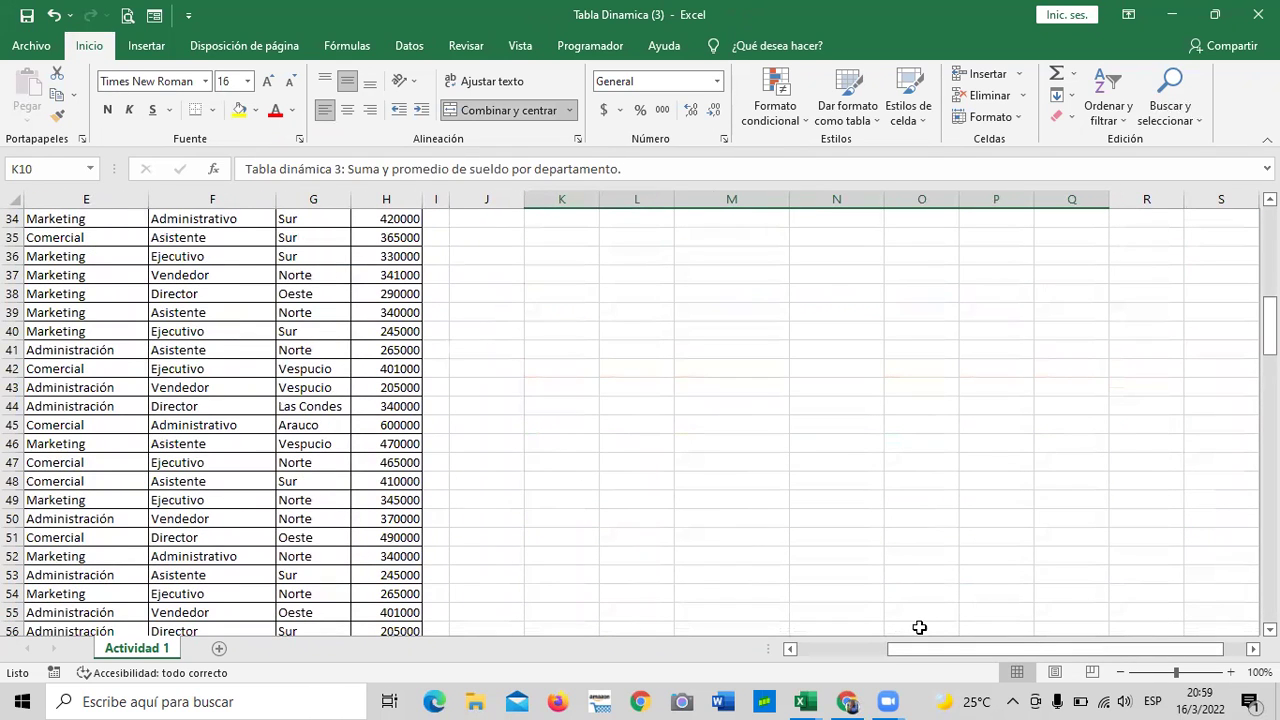
pyautogui.moveTo(905, 648); pyautogui.dragTo(812, 648)
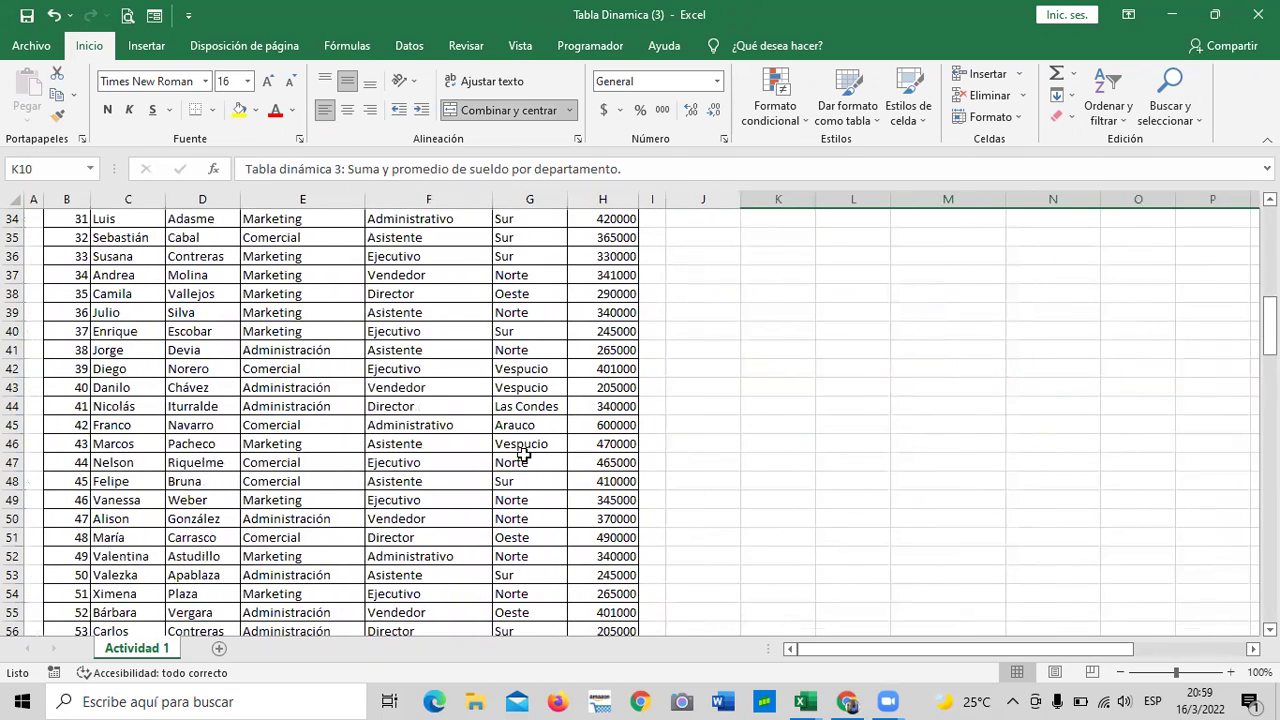
pyautogui.scroll(4, 500, 440)
pyautogui.scroll(7, 492, 310)
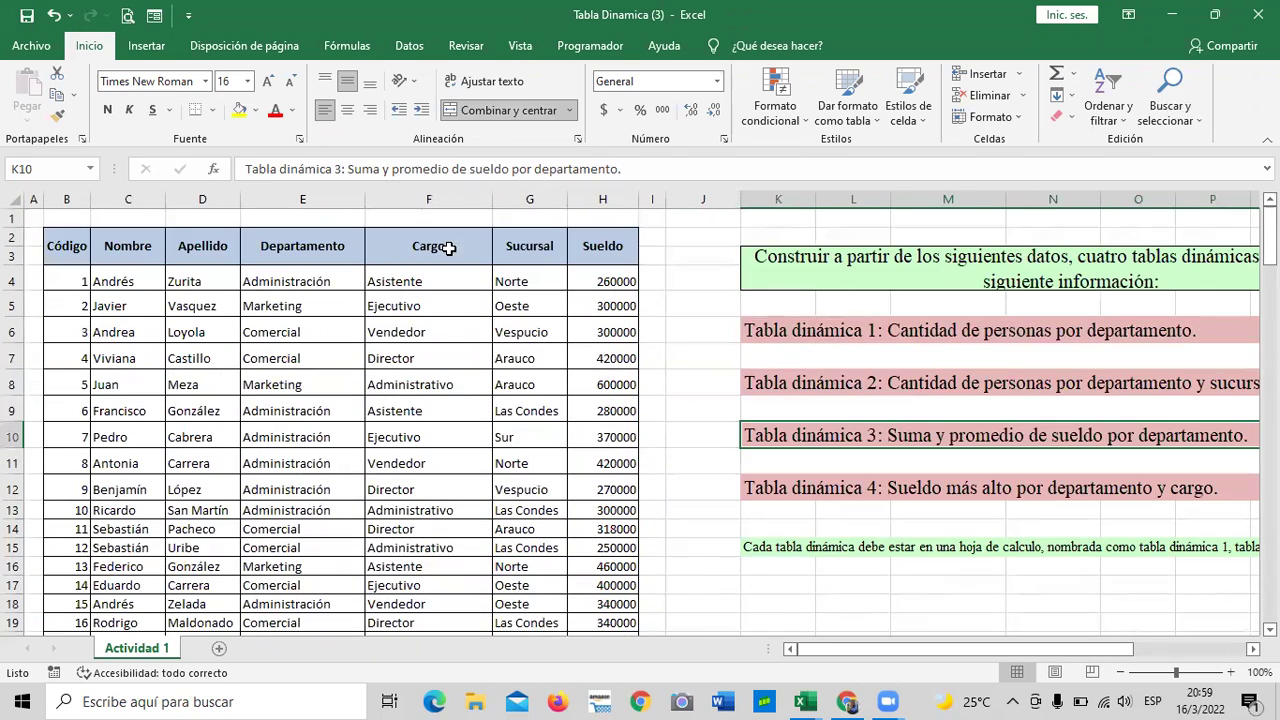